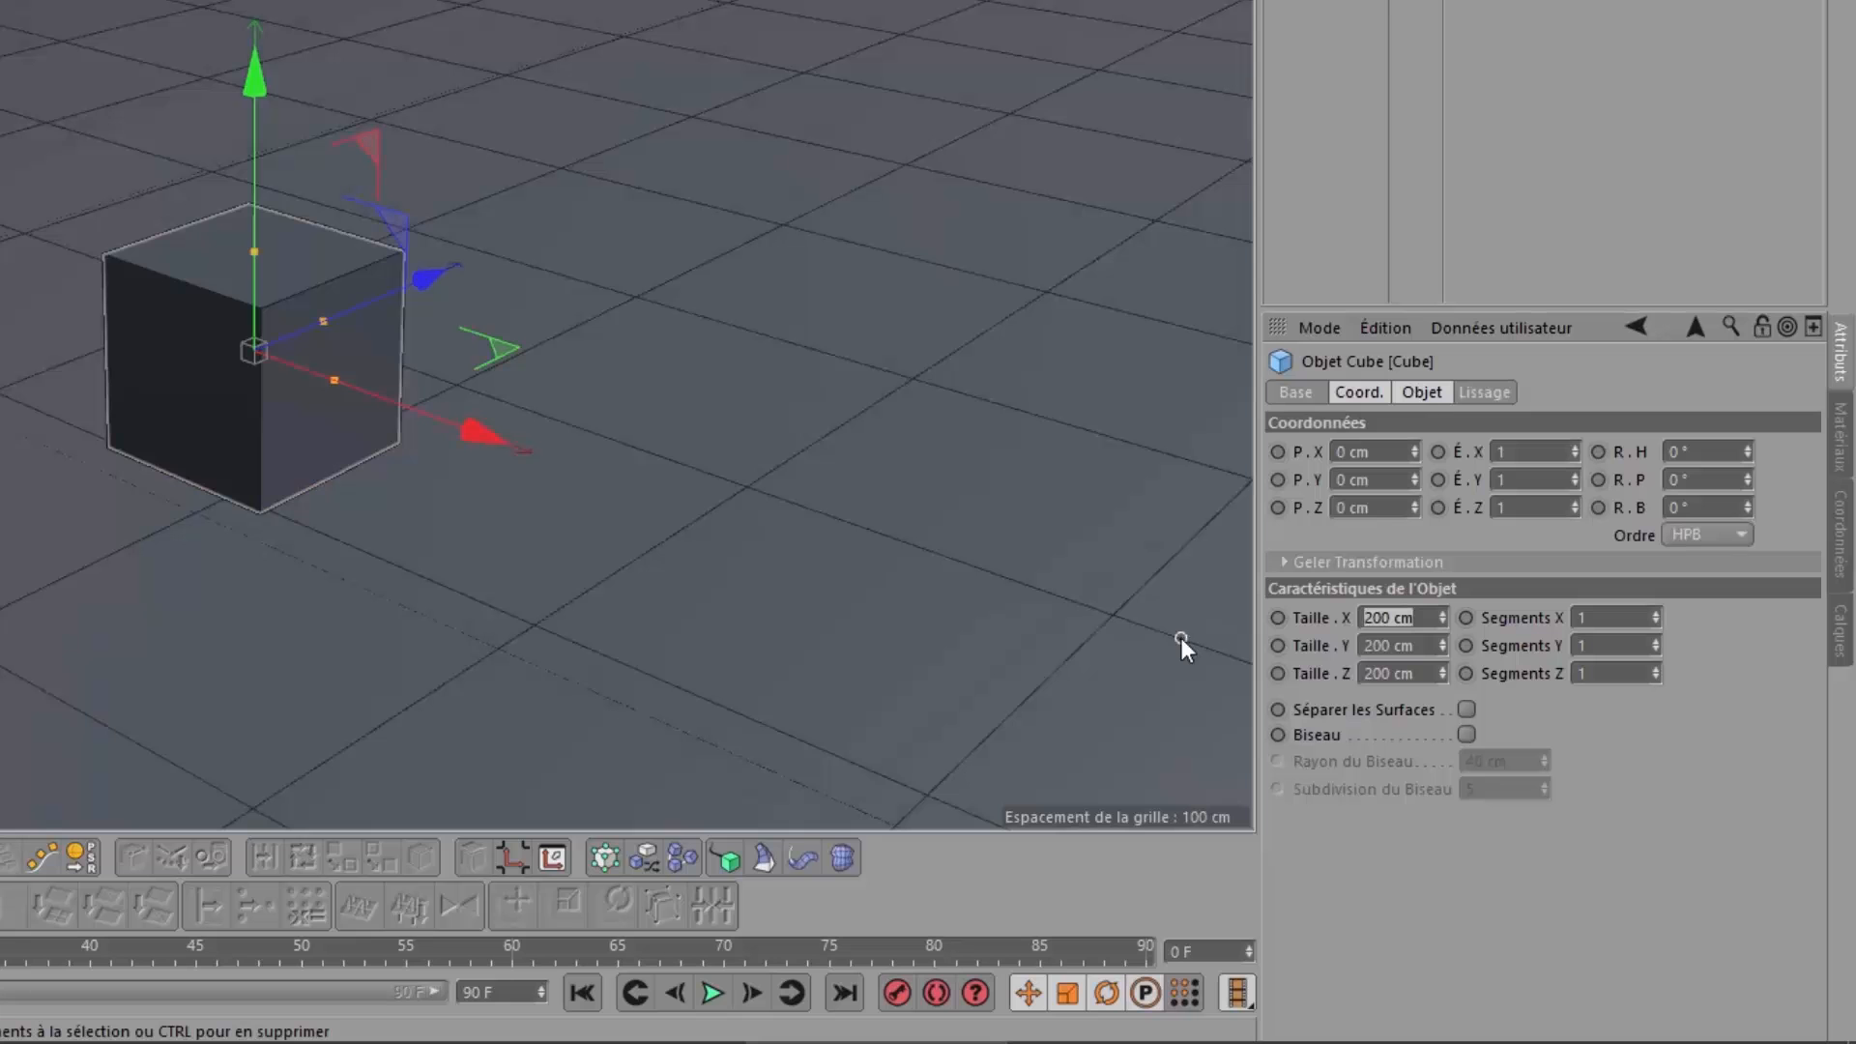
Set the cube's size to 100 cm on the X, Y and Z axes.
key(Tab)
text(100)
key(Tab)
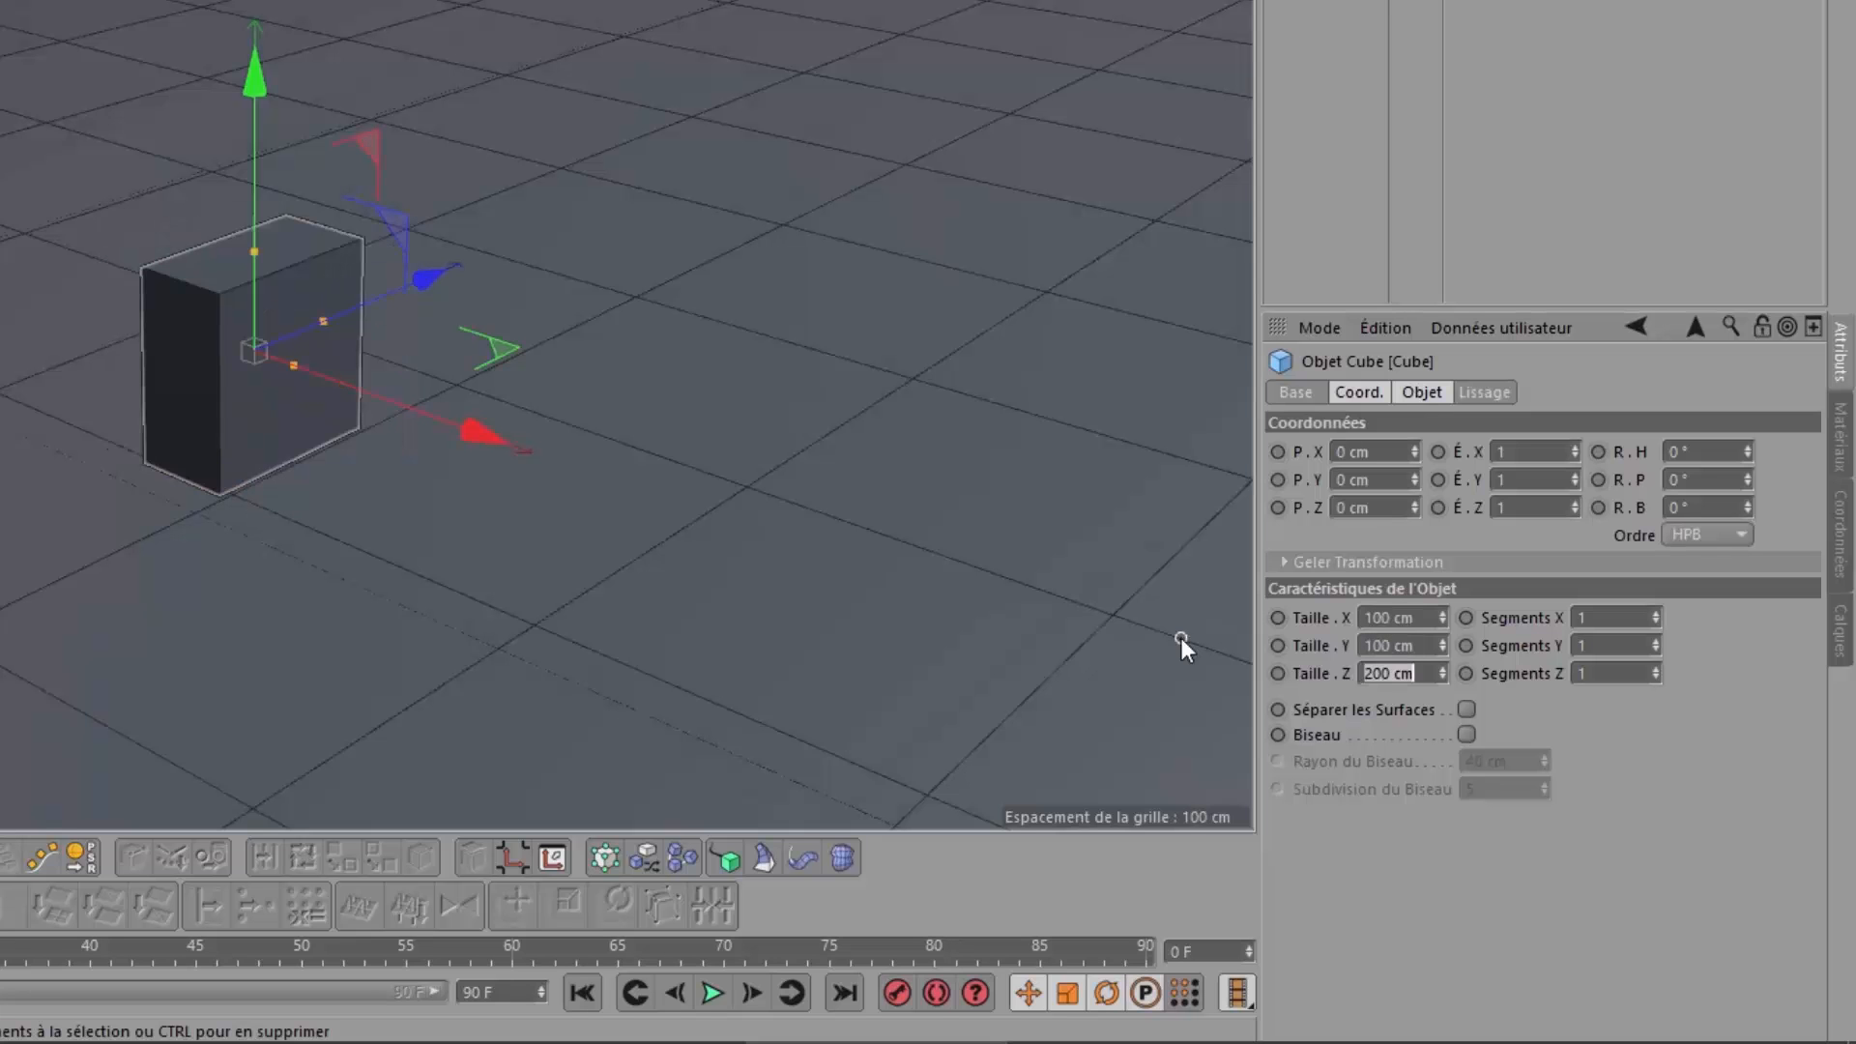
text(100)
key(Return)
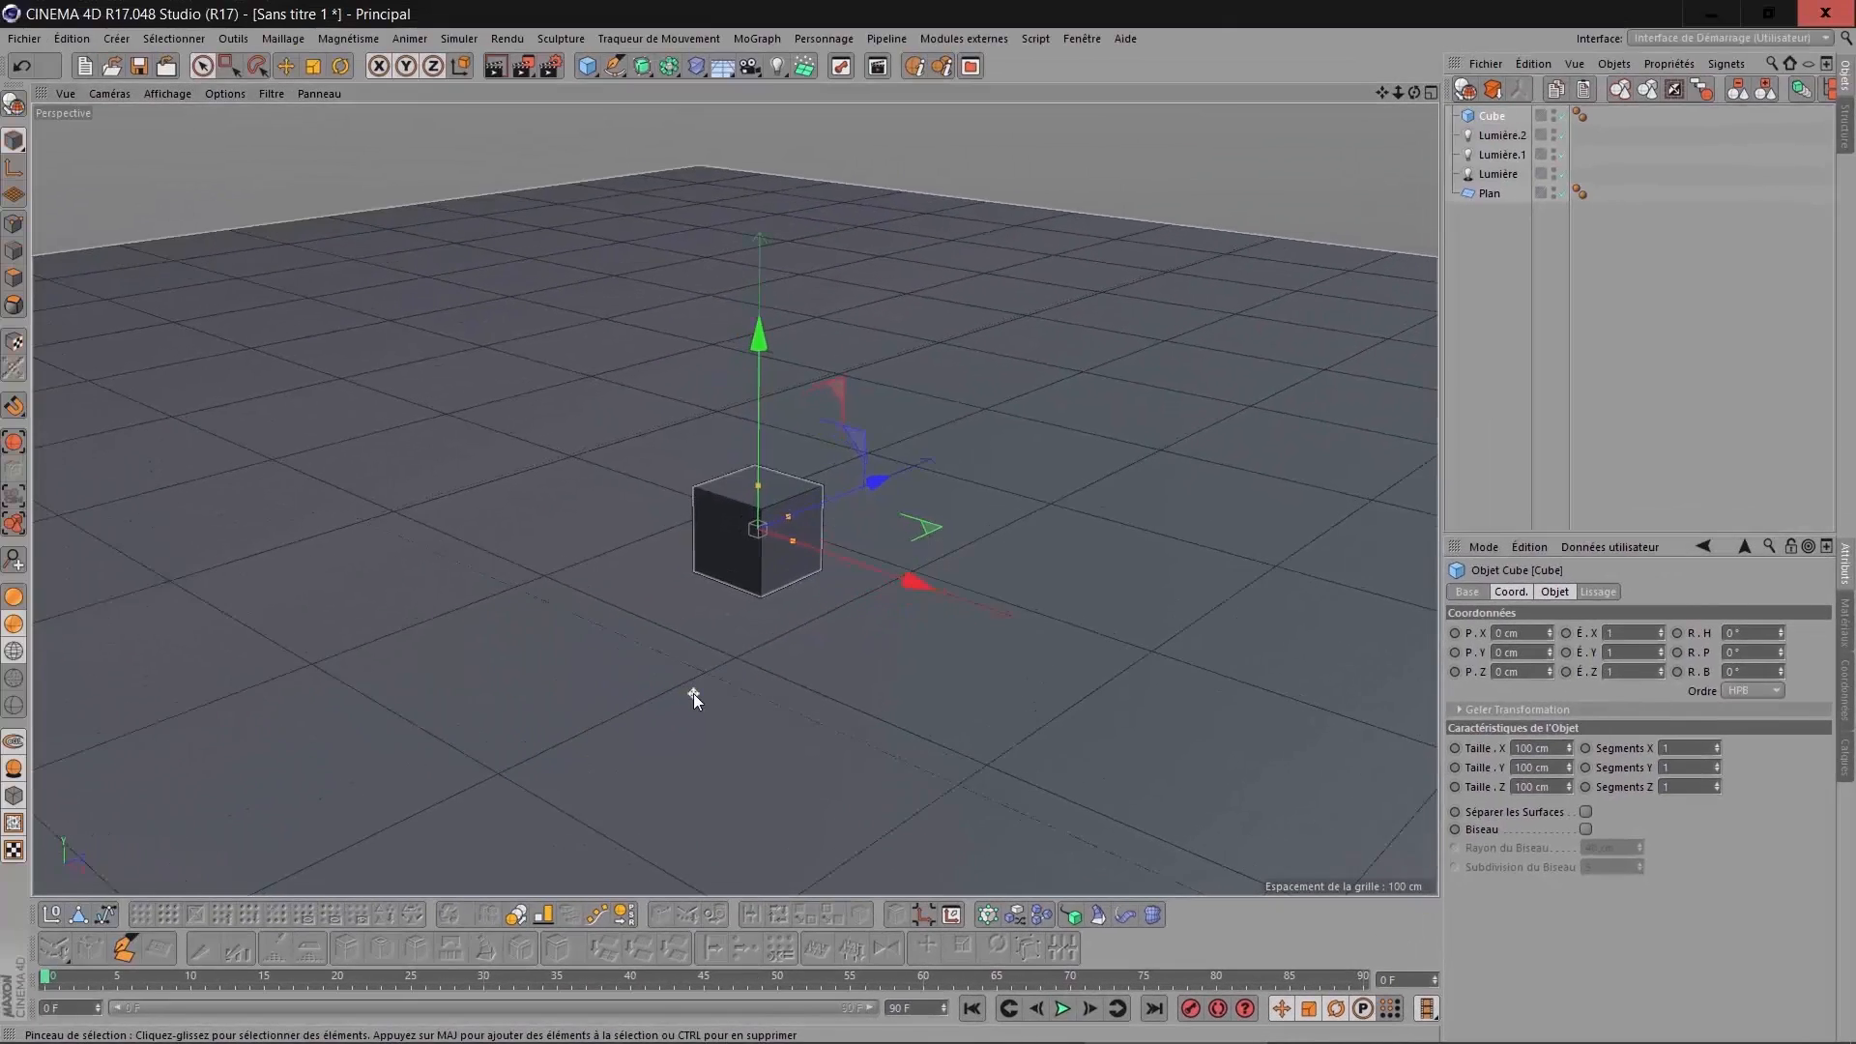
Add a MoGraph Cloner (Cloneur) to the scene and make the cube its child.
scroll(693, 693, up, 4)
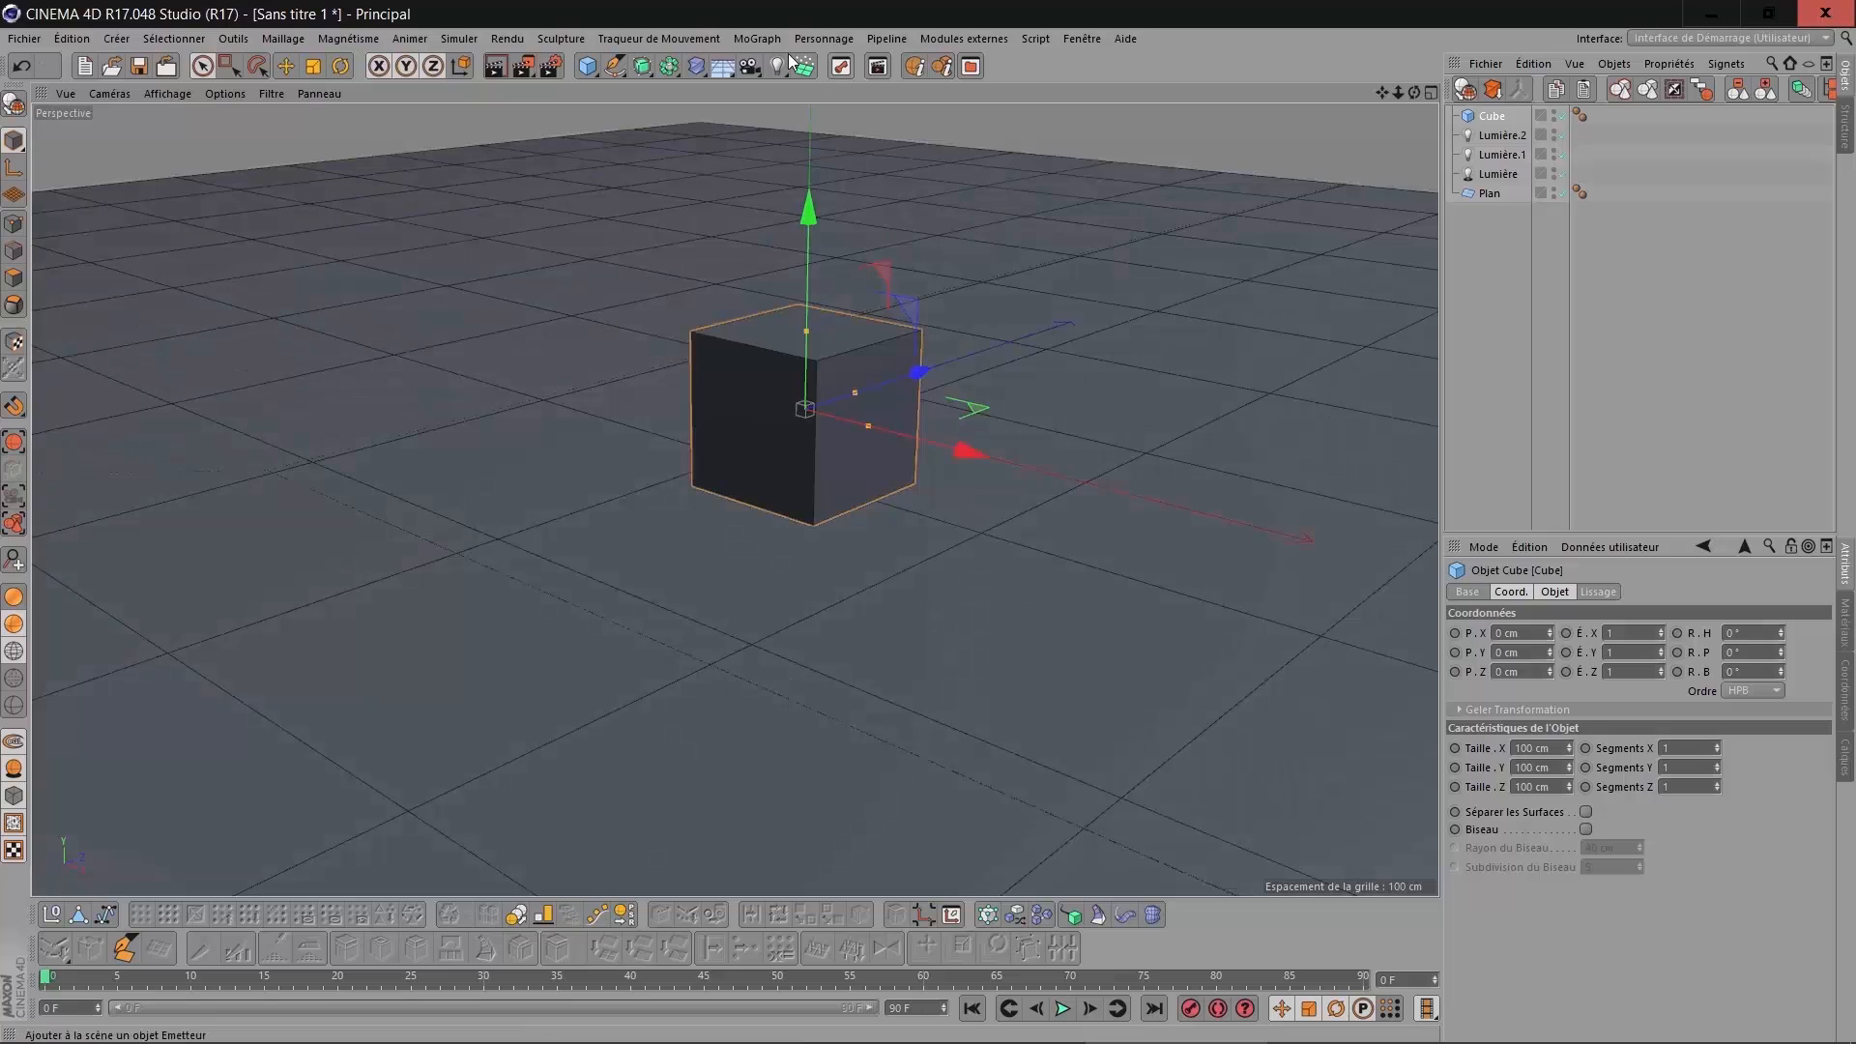
click(758, 40)
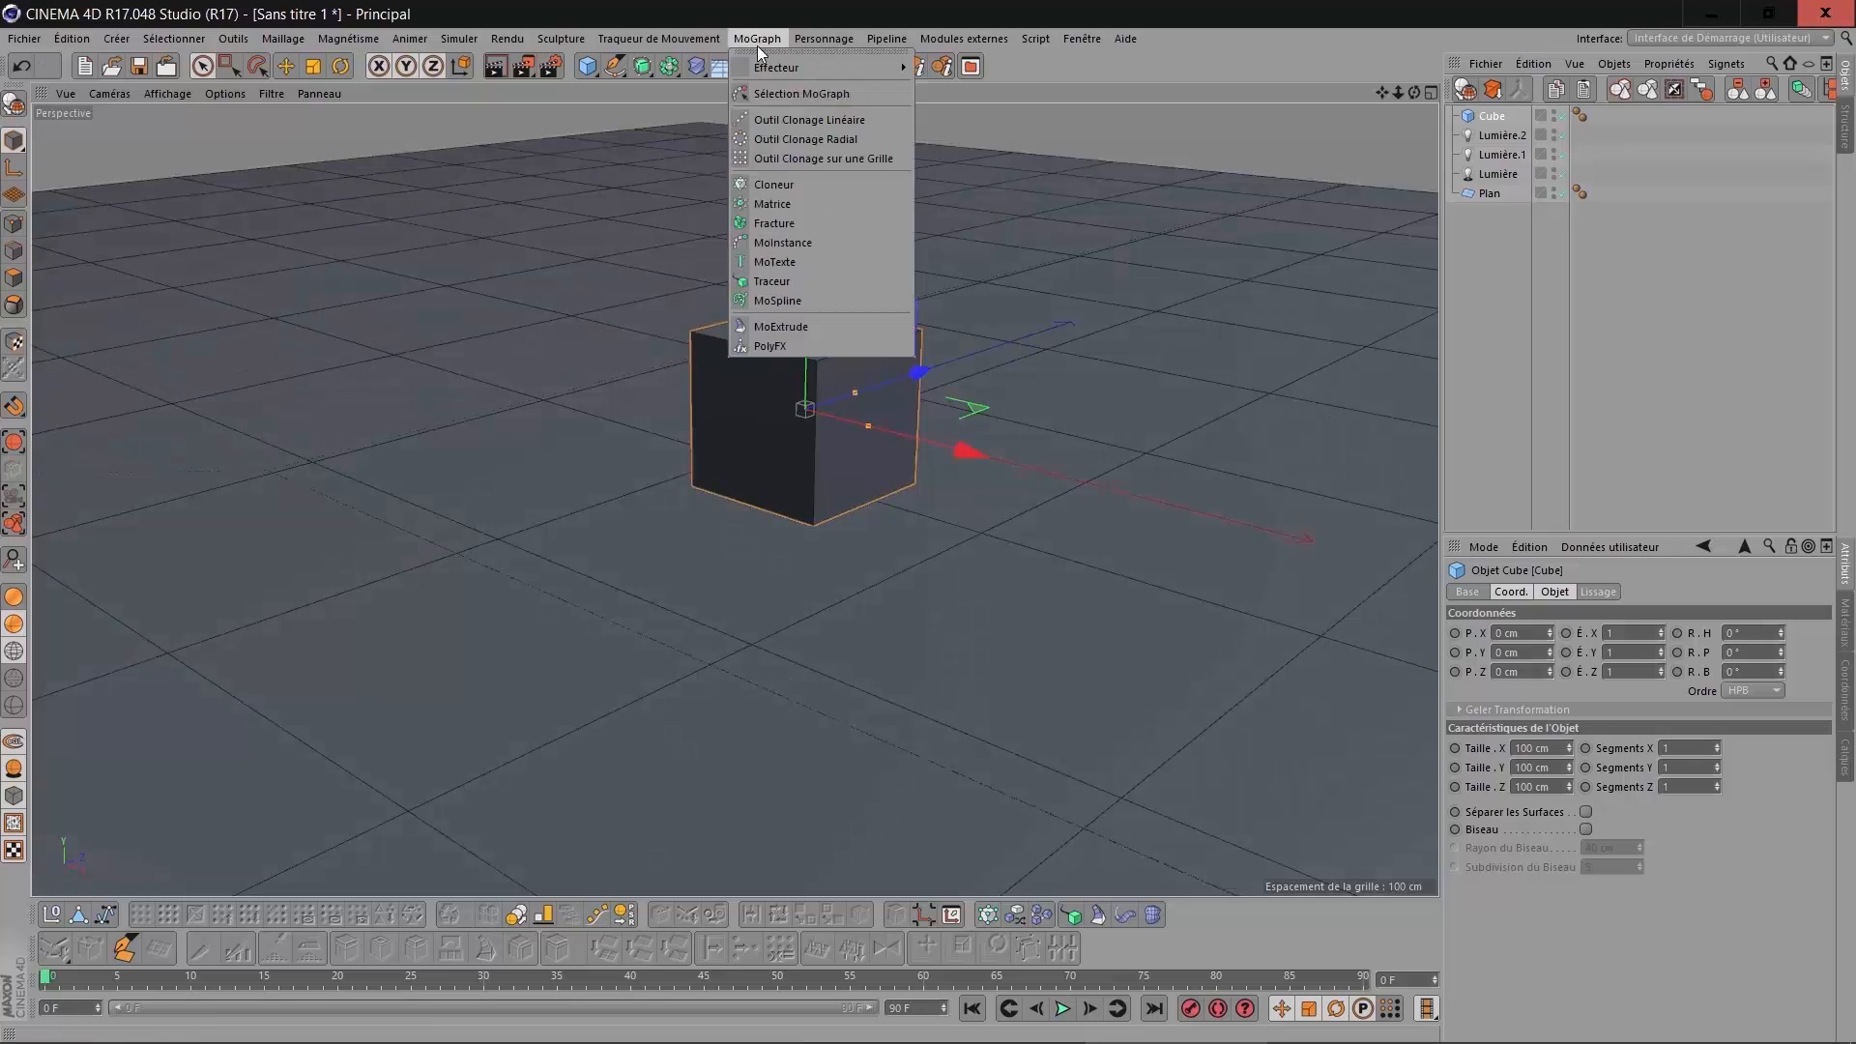
click(812, 187)
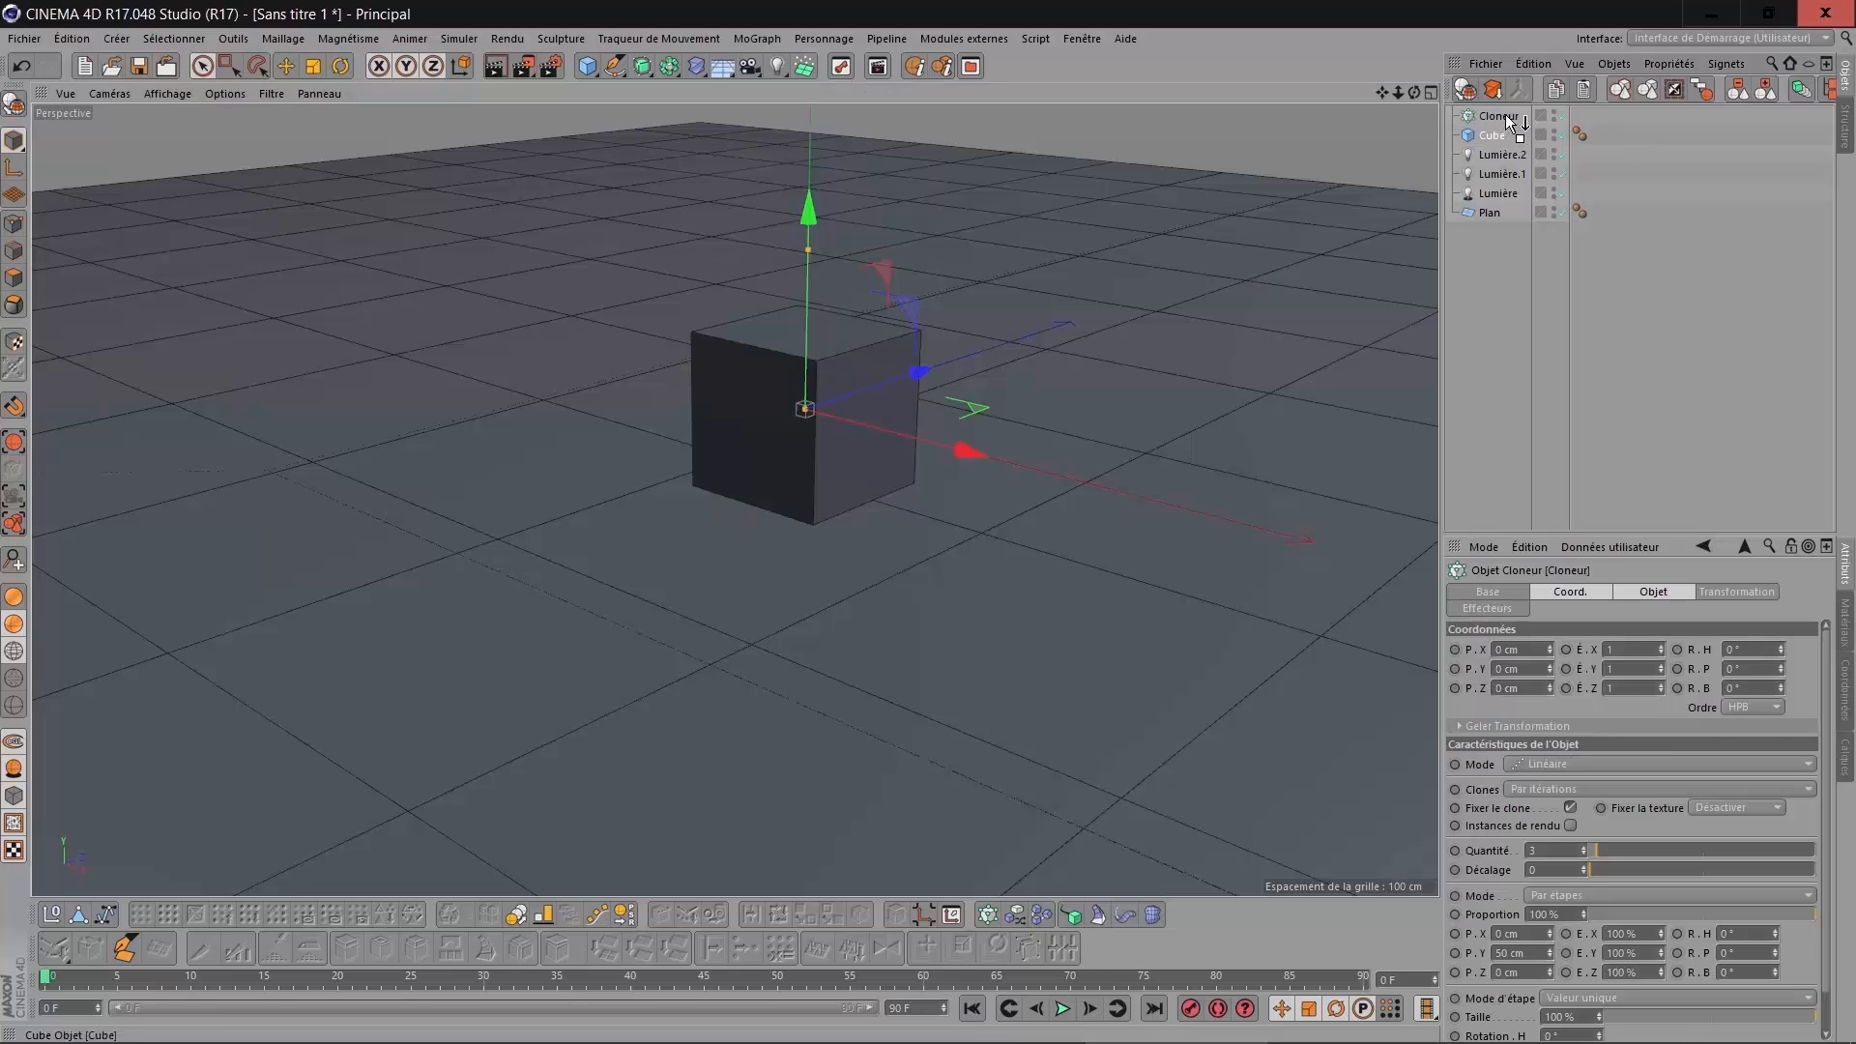
drag(1505, 114, 1505, 114)
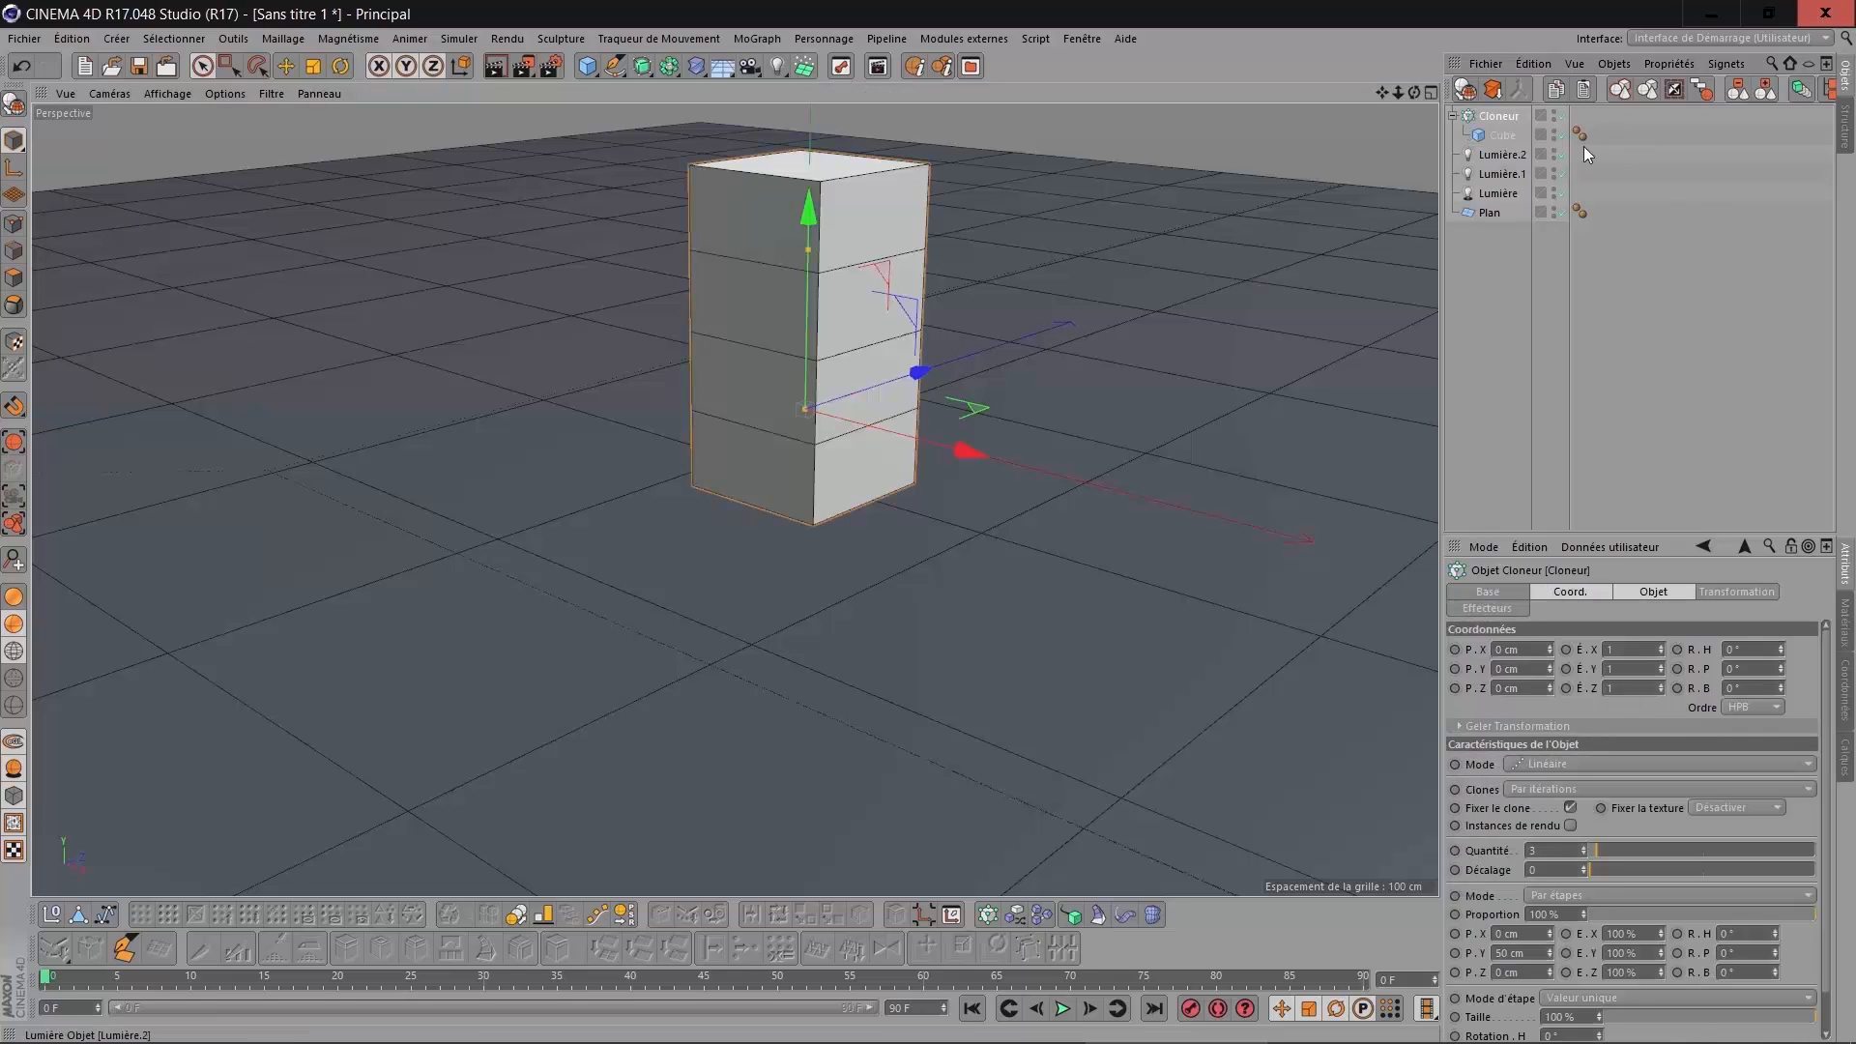
Set the cloner's mode to grid distribution (Répartition sur une grille).
click(1651, 592)
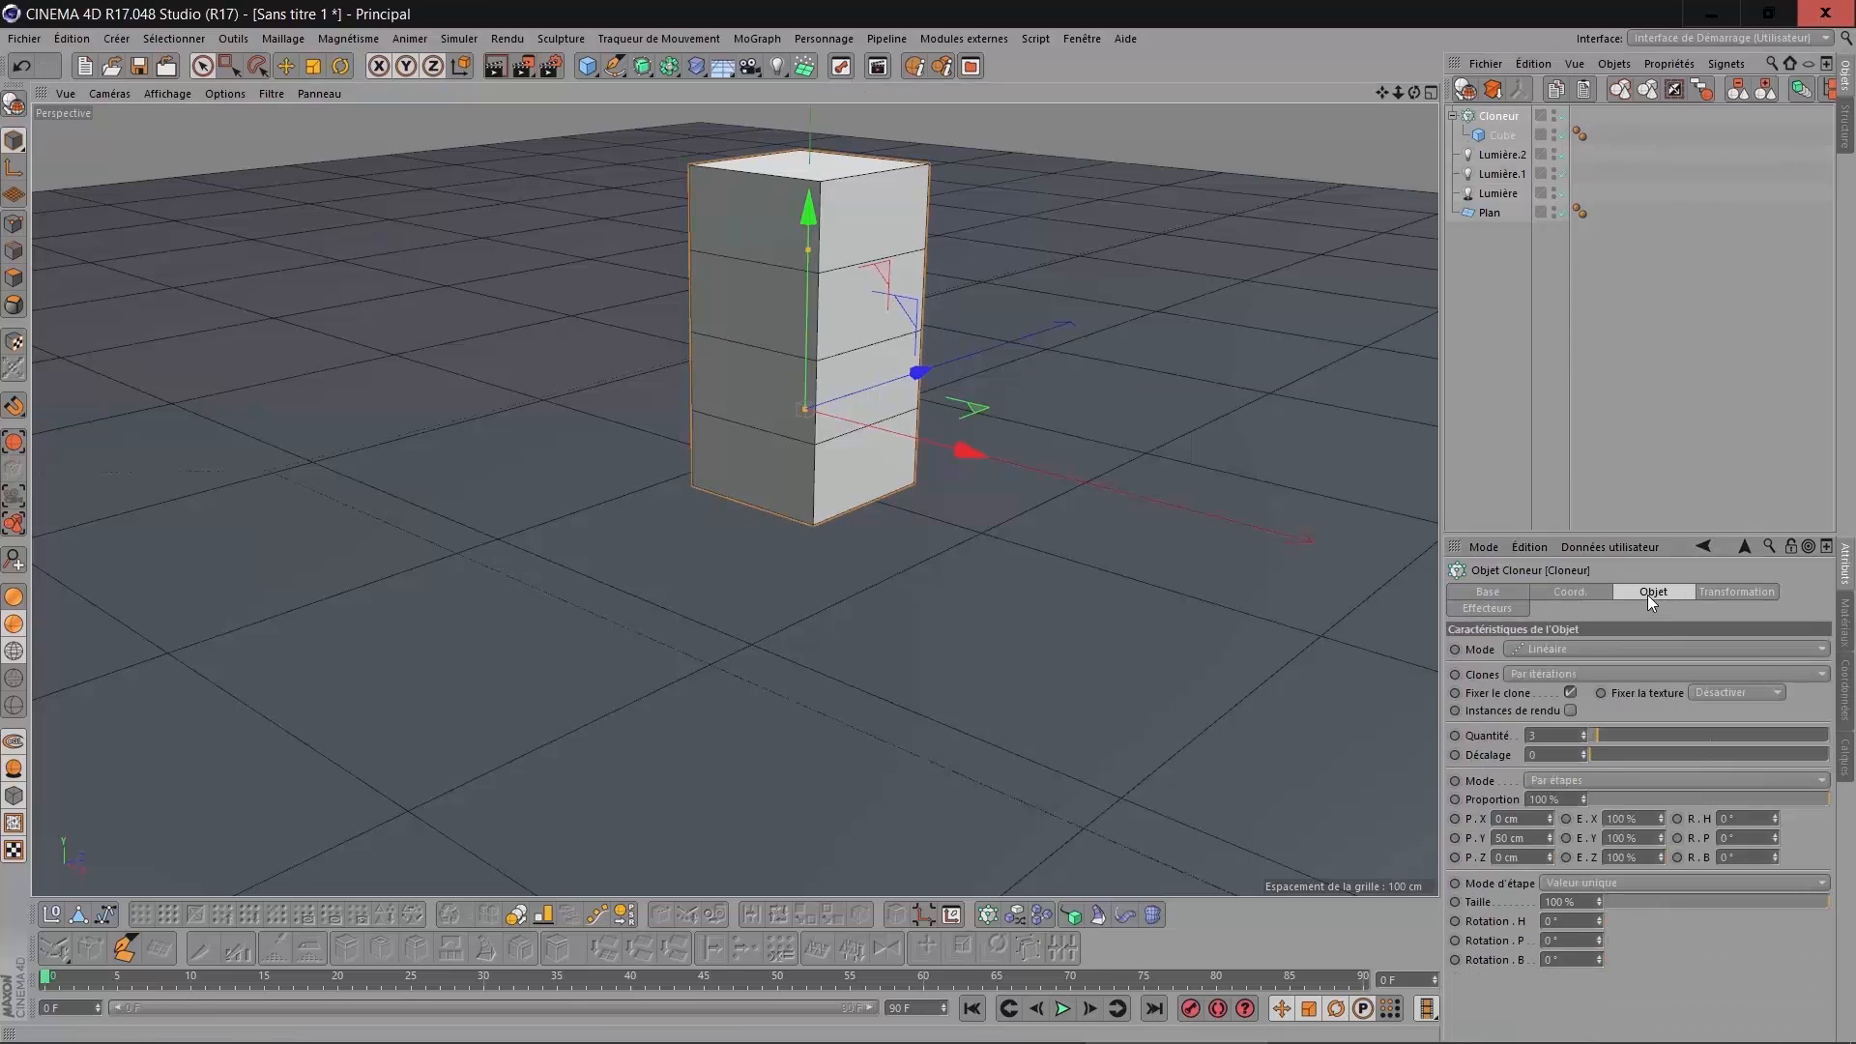
click(1538, 652)
click(1558, 727)
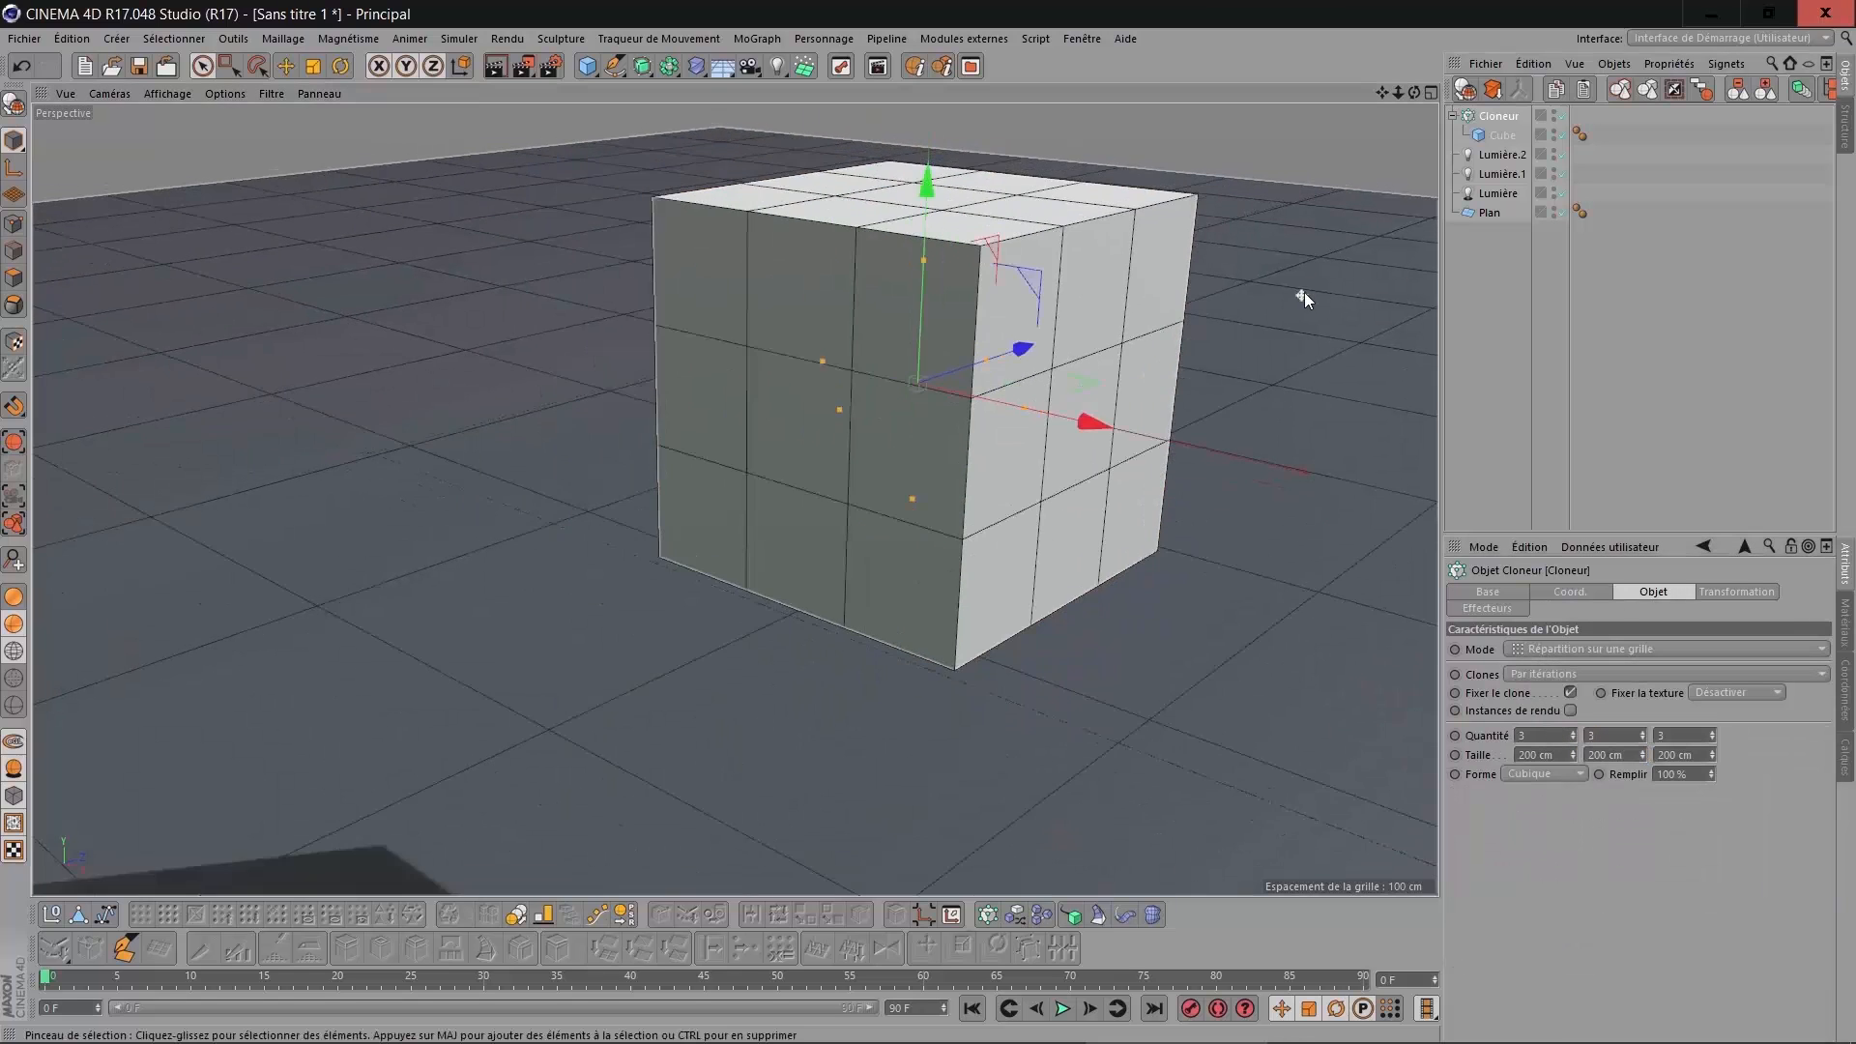
Set the cloner's grid size to 500 cm on all three axes.
drag(1386, 91, 1311, 178)
click(1544, 753)
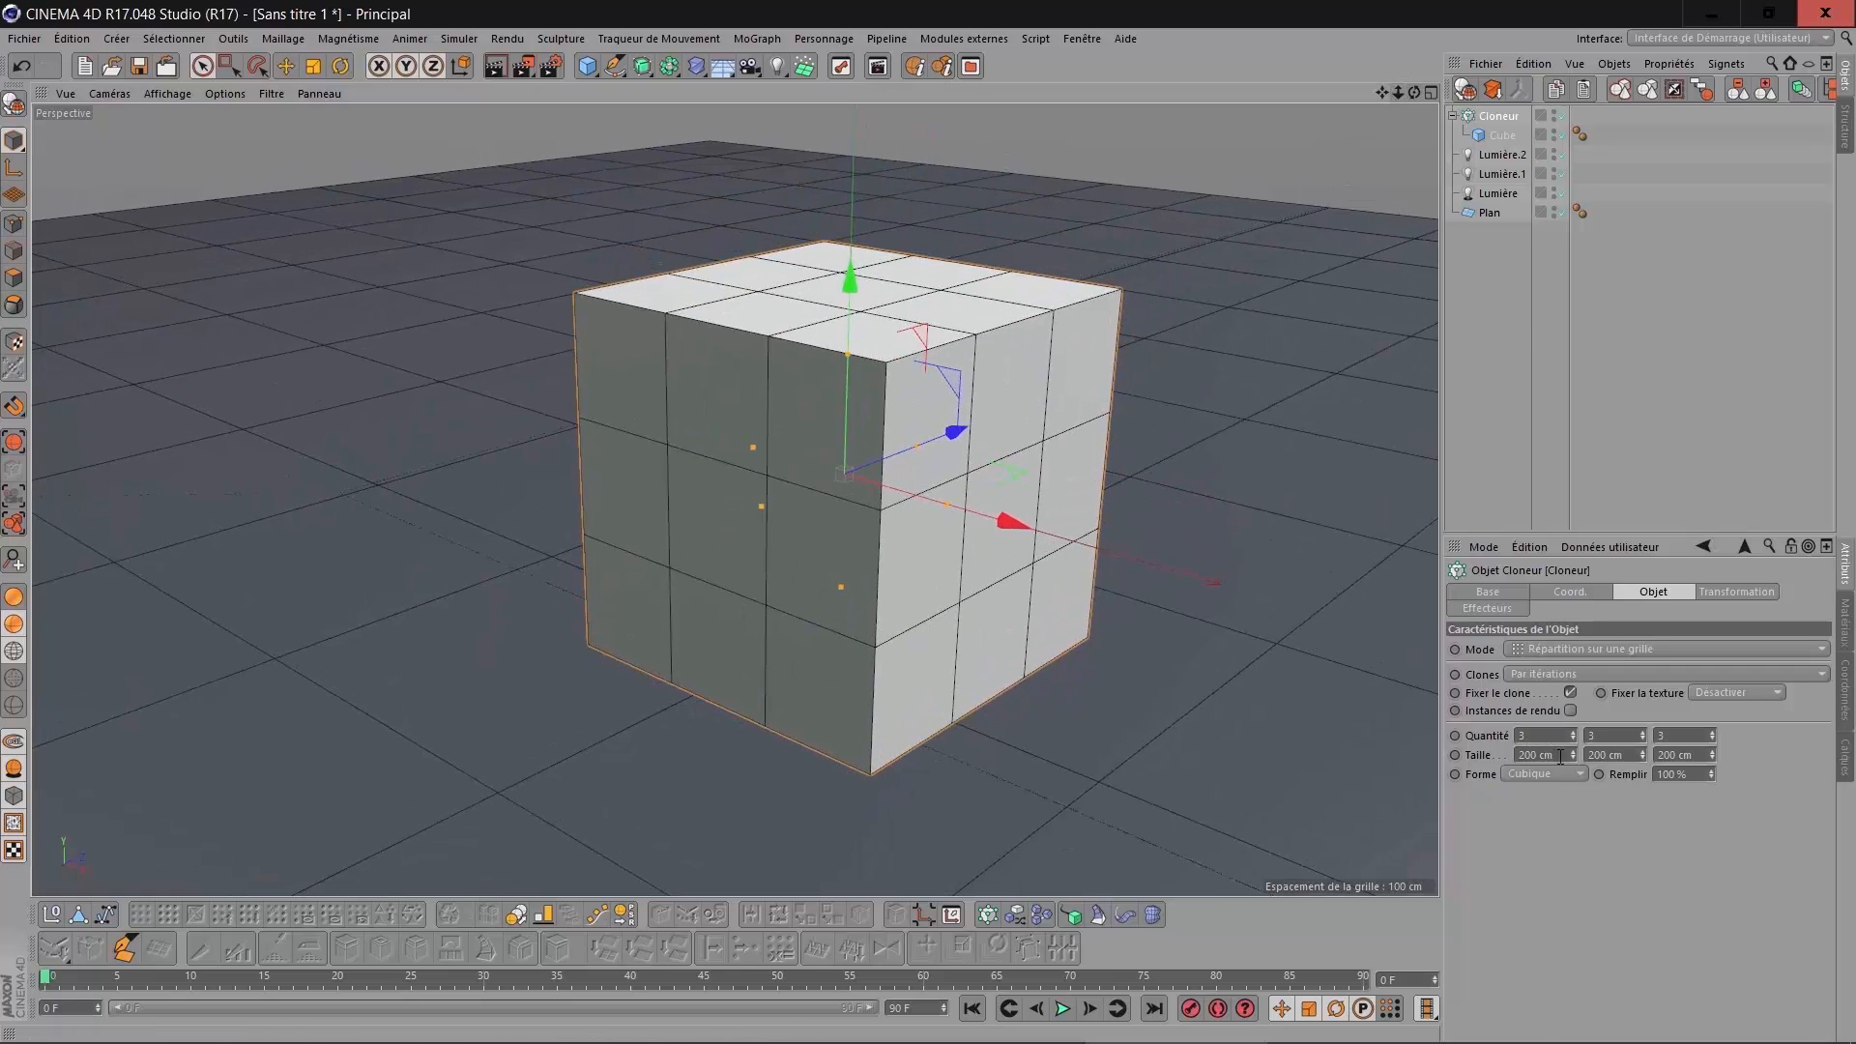
text(500)
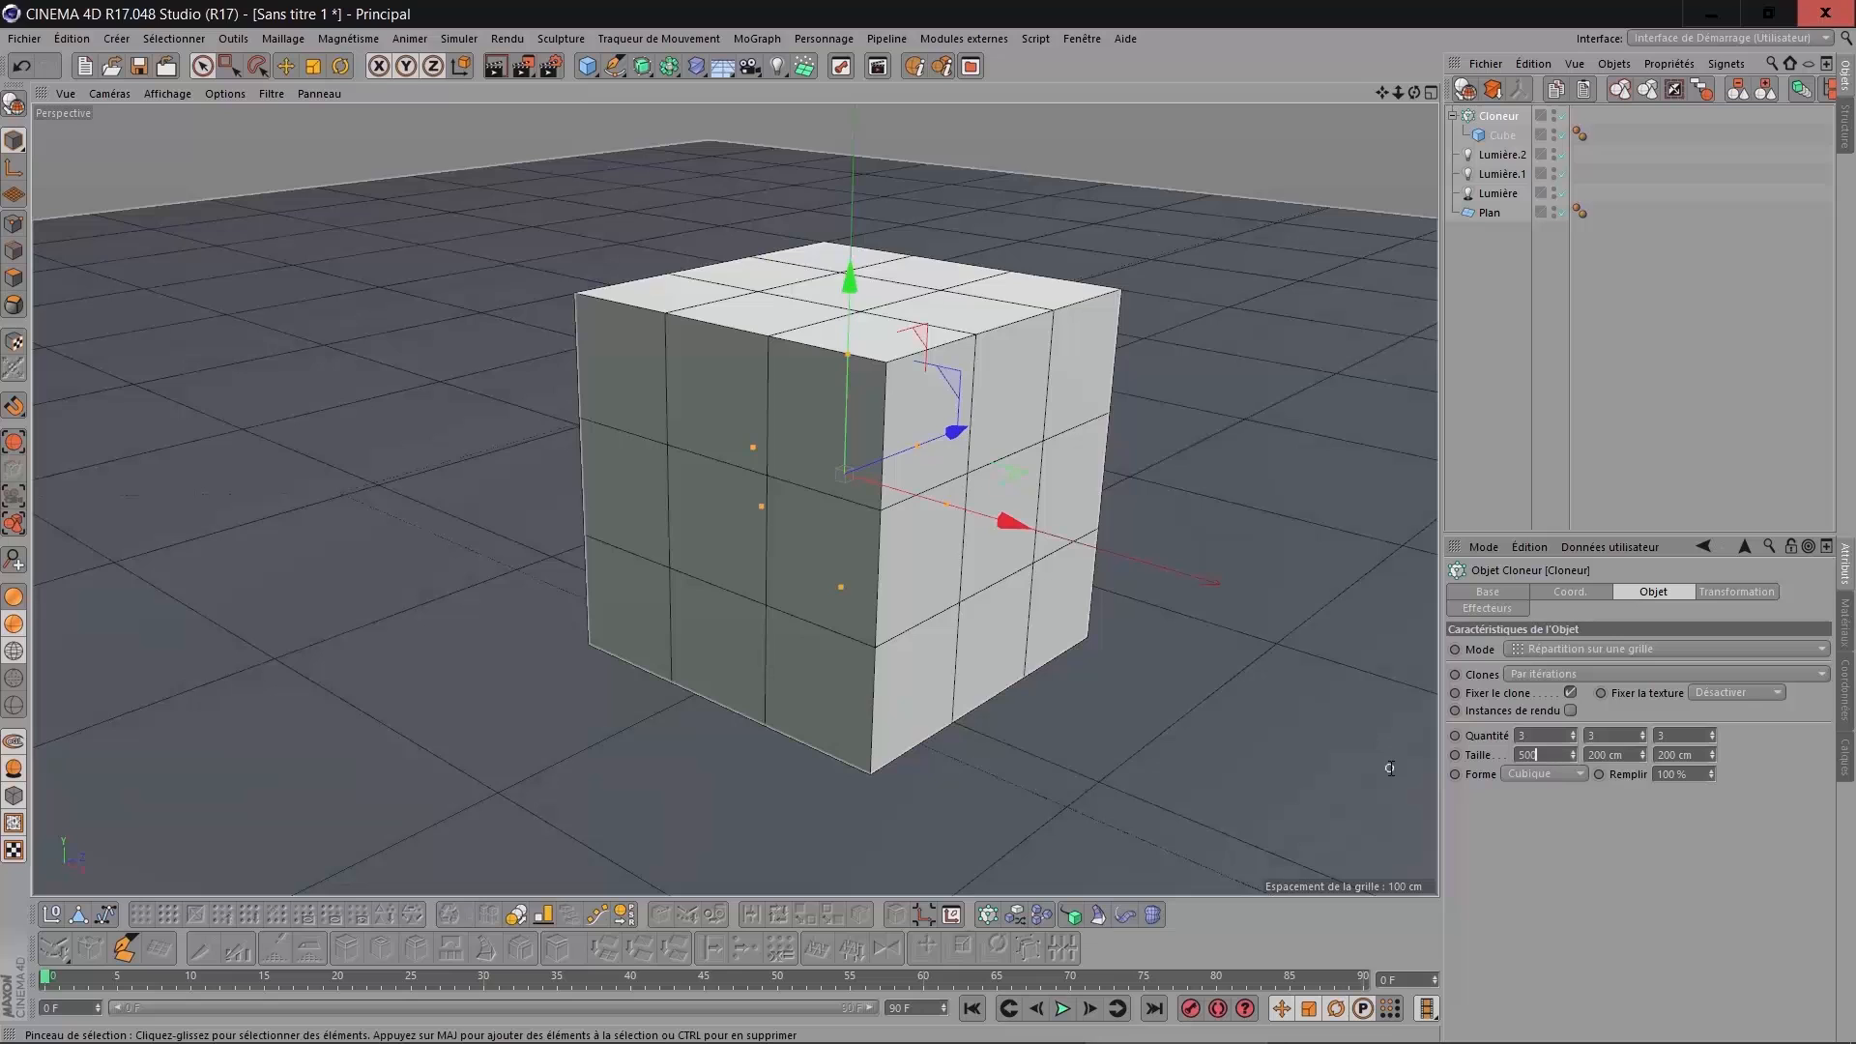
key(Tab)
text(5002)
key(Tab)
text(5)
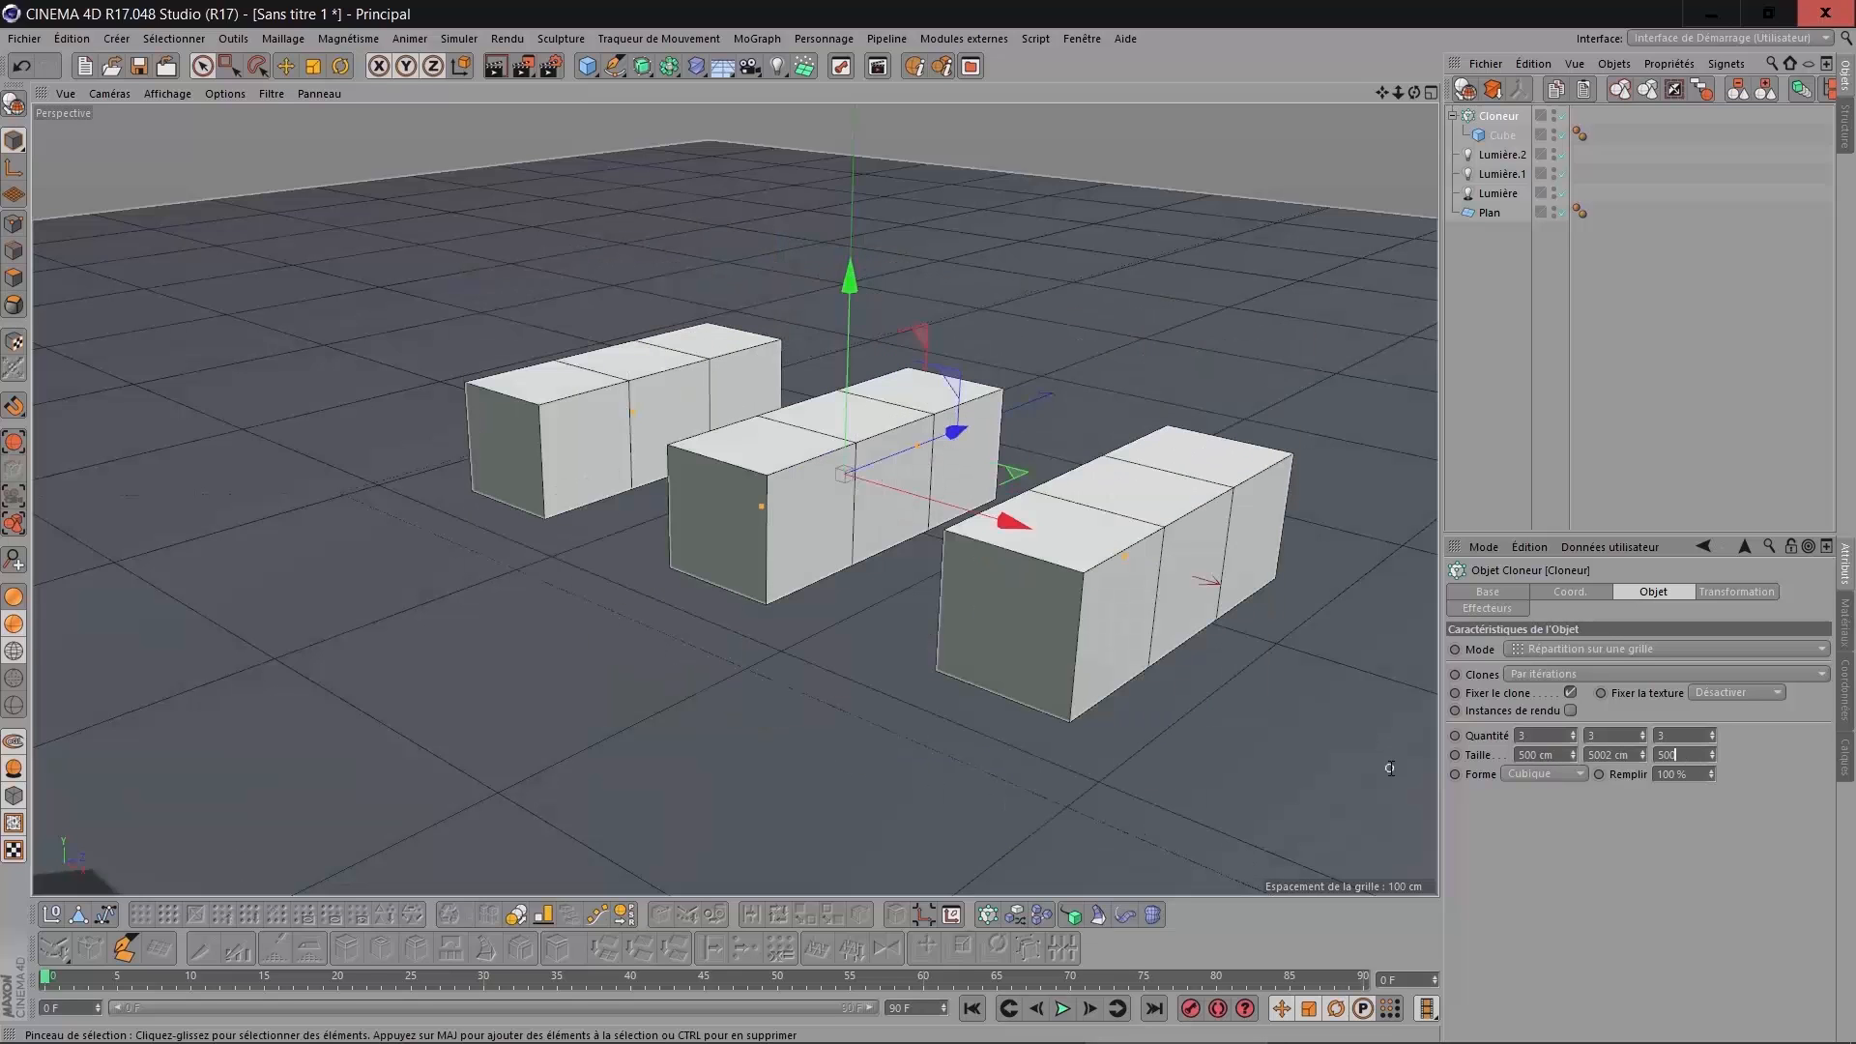
text(00)
key(Return)
click(1611, 756)
key(ctrl+a)
text(5)
key(Tab)
double_click(1610, 755)
text(500)
key(Tab)
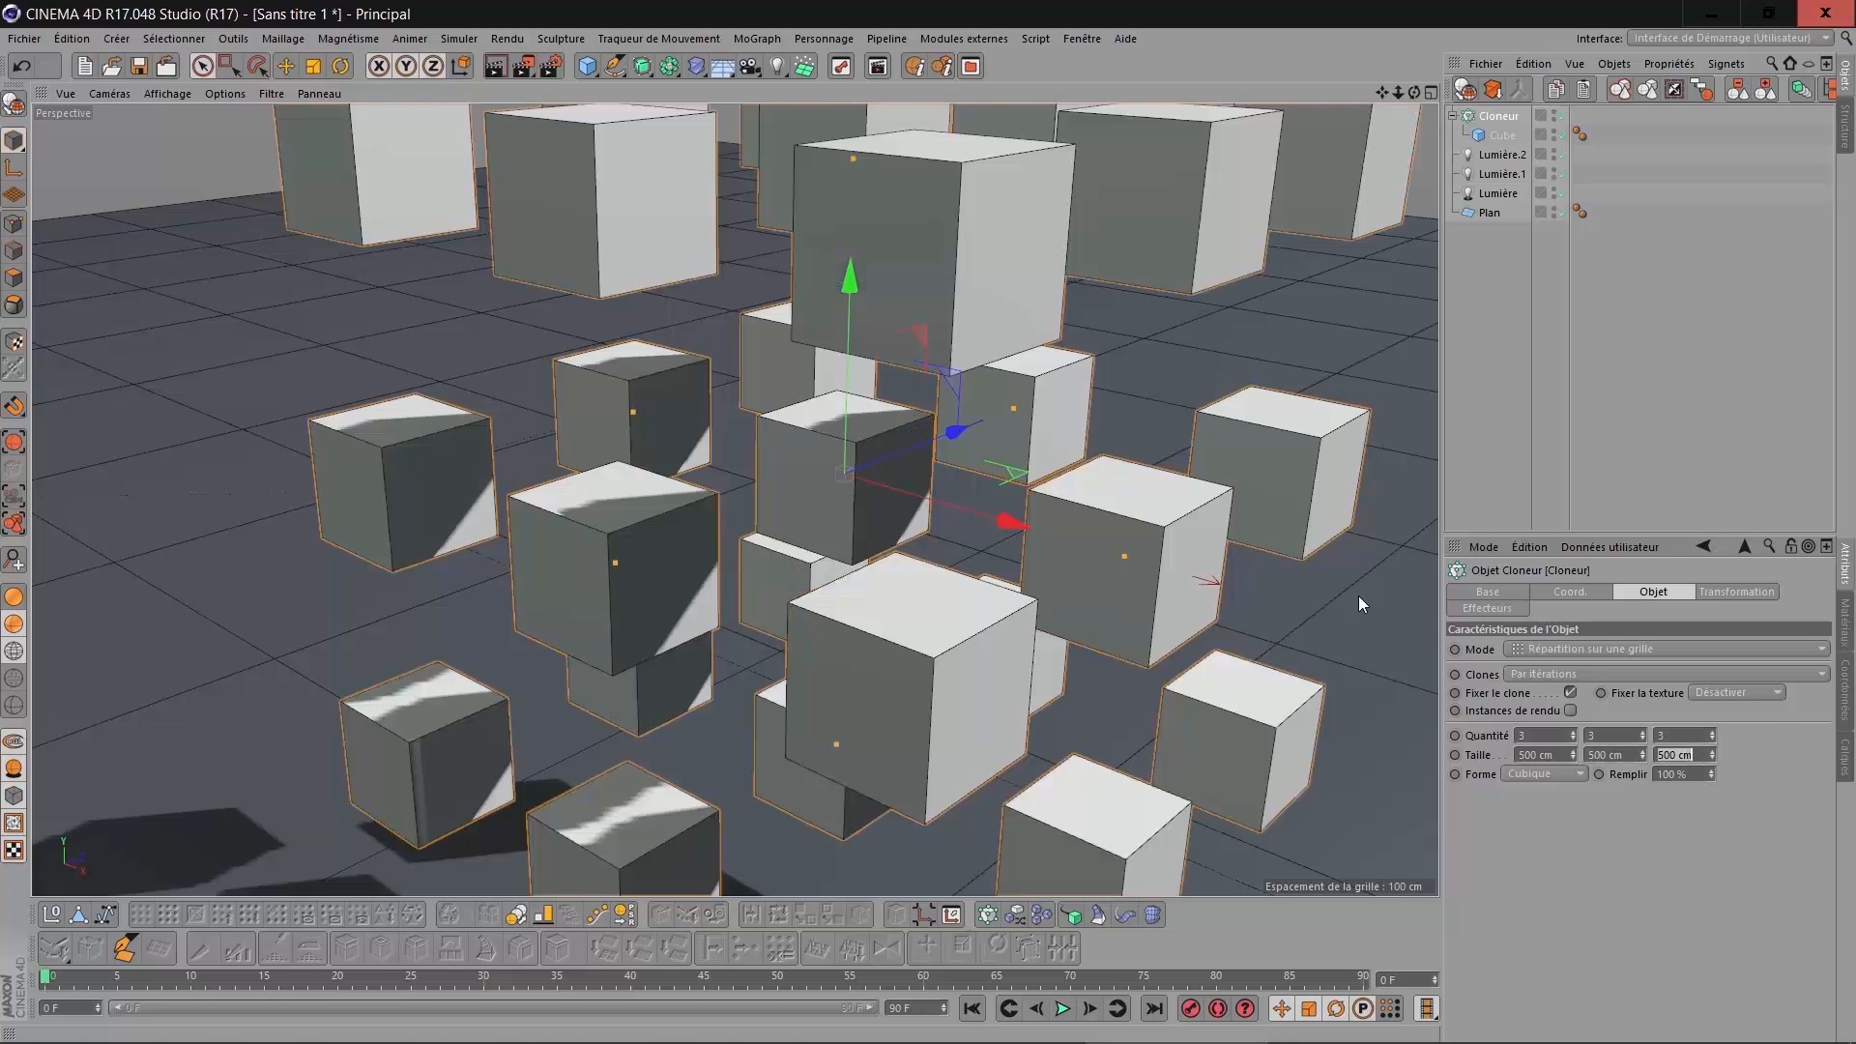
Set the cloner's grid size to 400 cm on all three axes.
scroll(1150, 438, down, 6)
mouse_move(1413, 93)
mouse_down()
mouse_move(1334, 95)
mouse_move(1396, 95)
mouse_up()
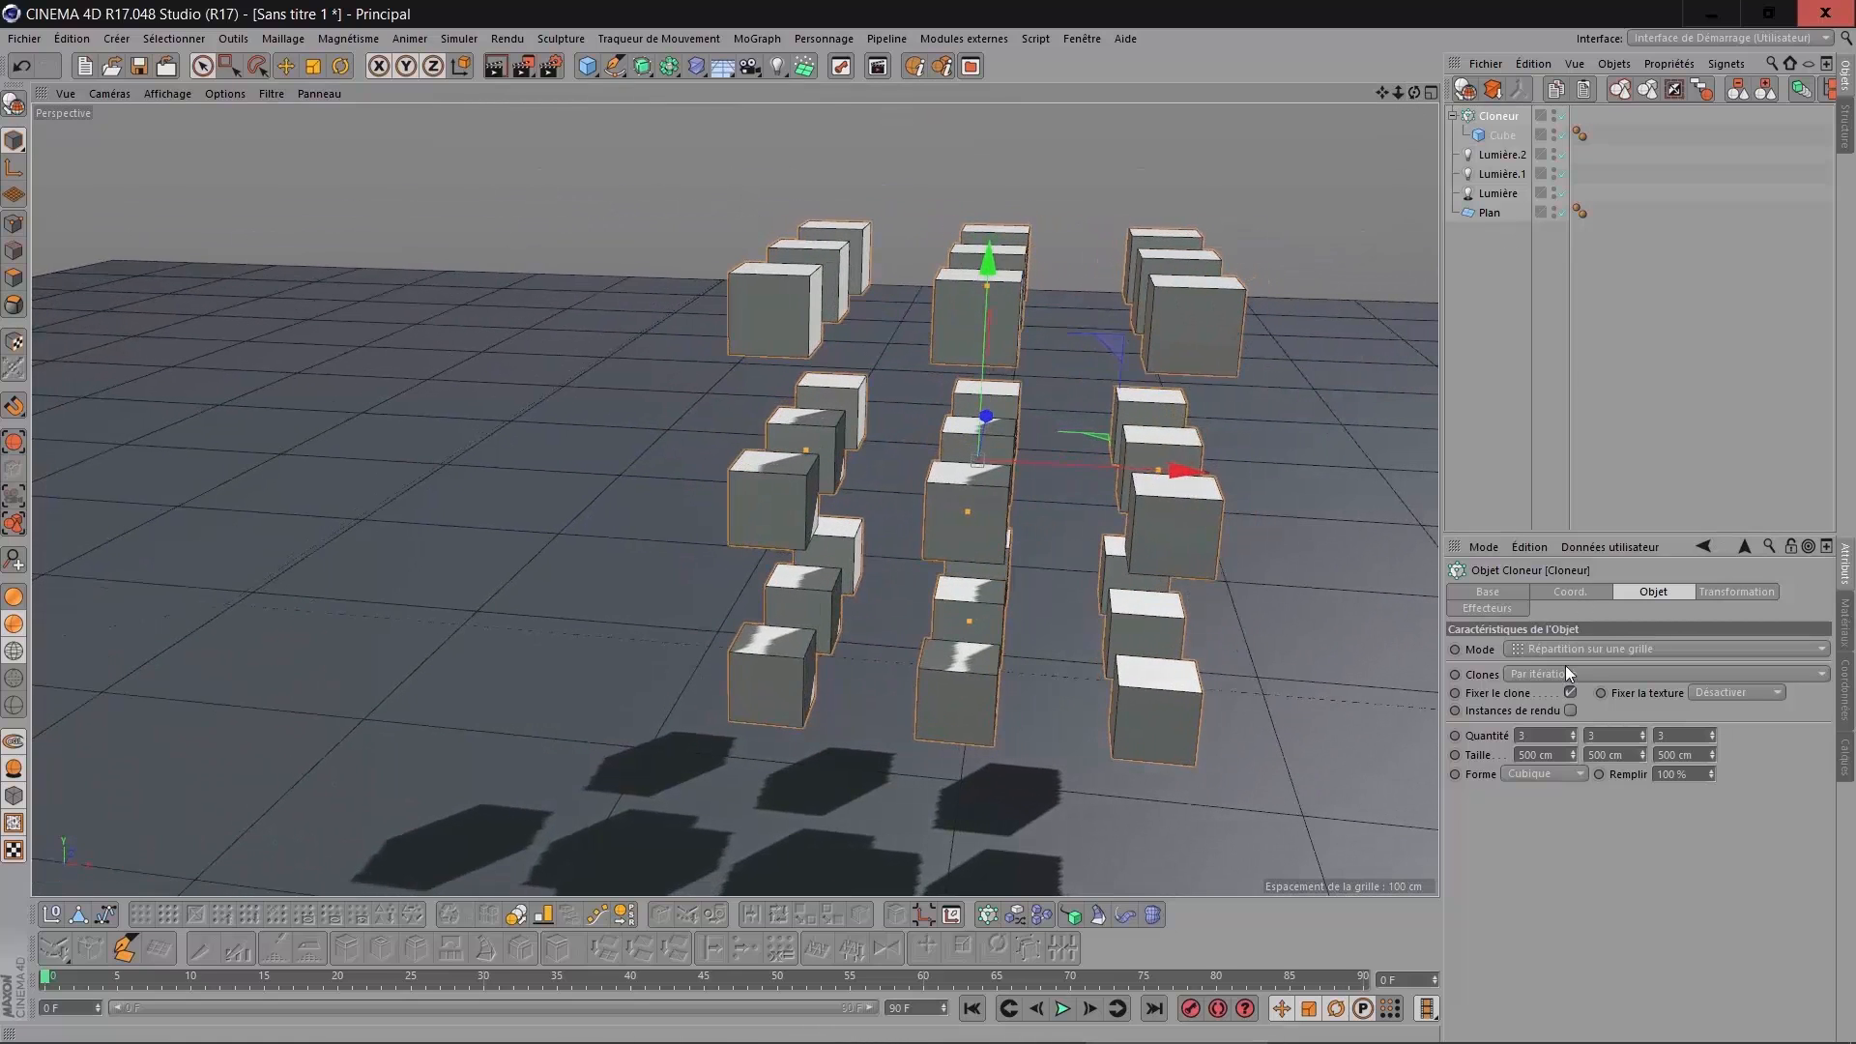
double_click(1565, 753)
text(400)
key(Tab)
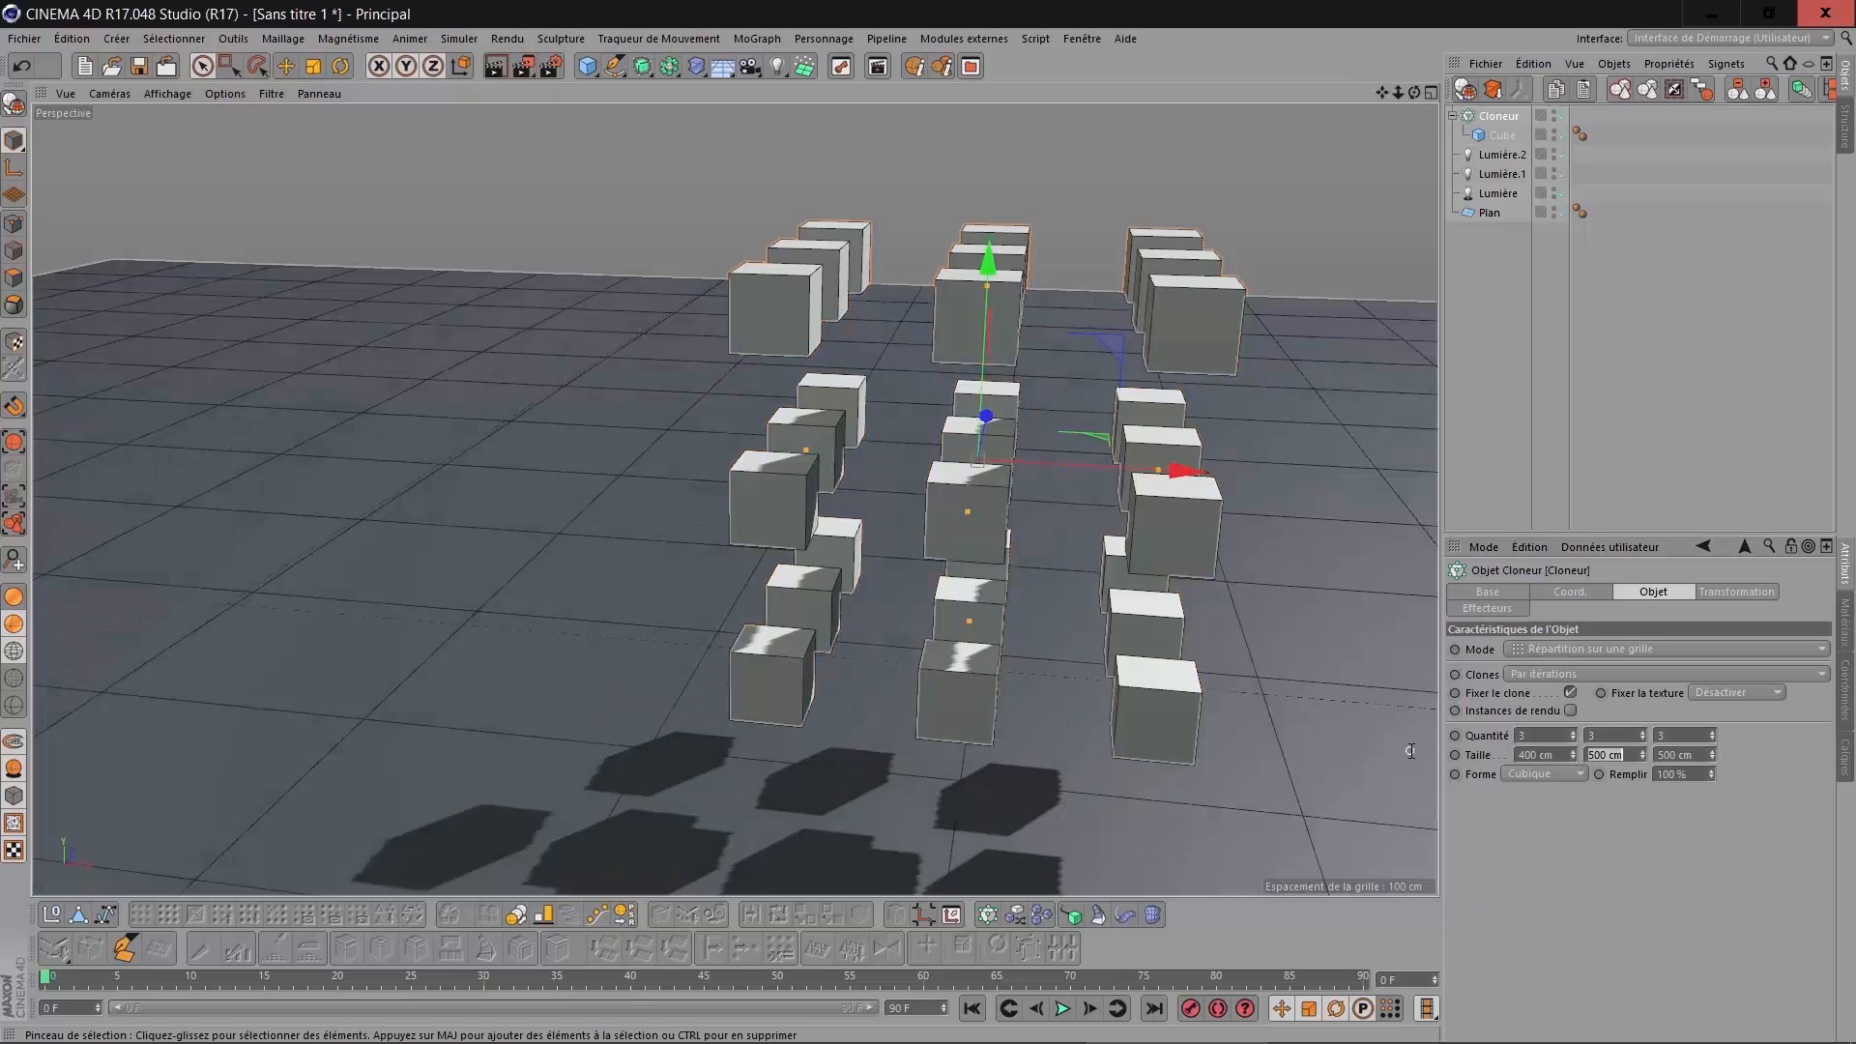
text(400)
key(Tab)
text(400)
key(Tab)
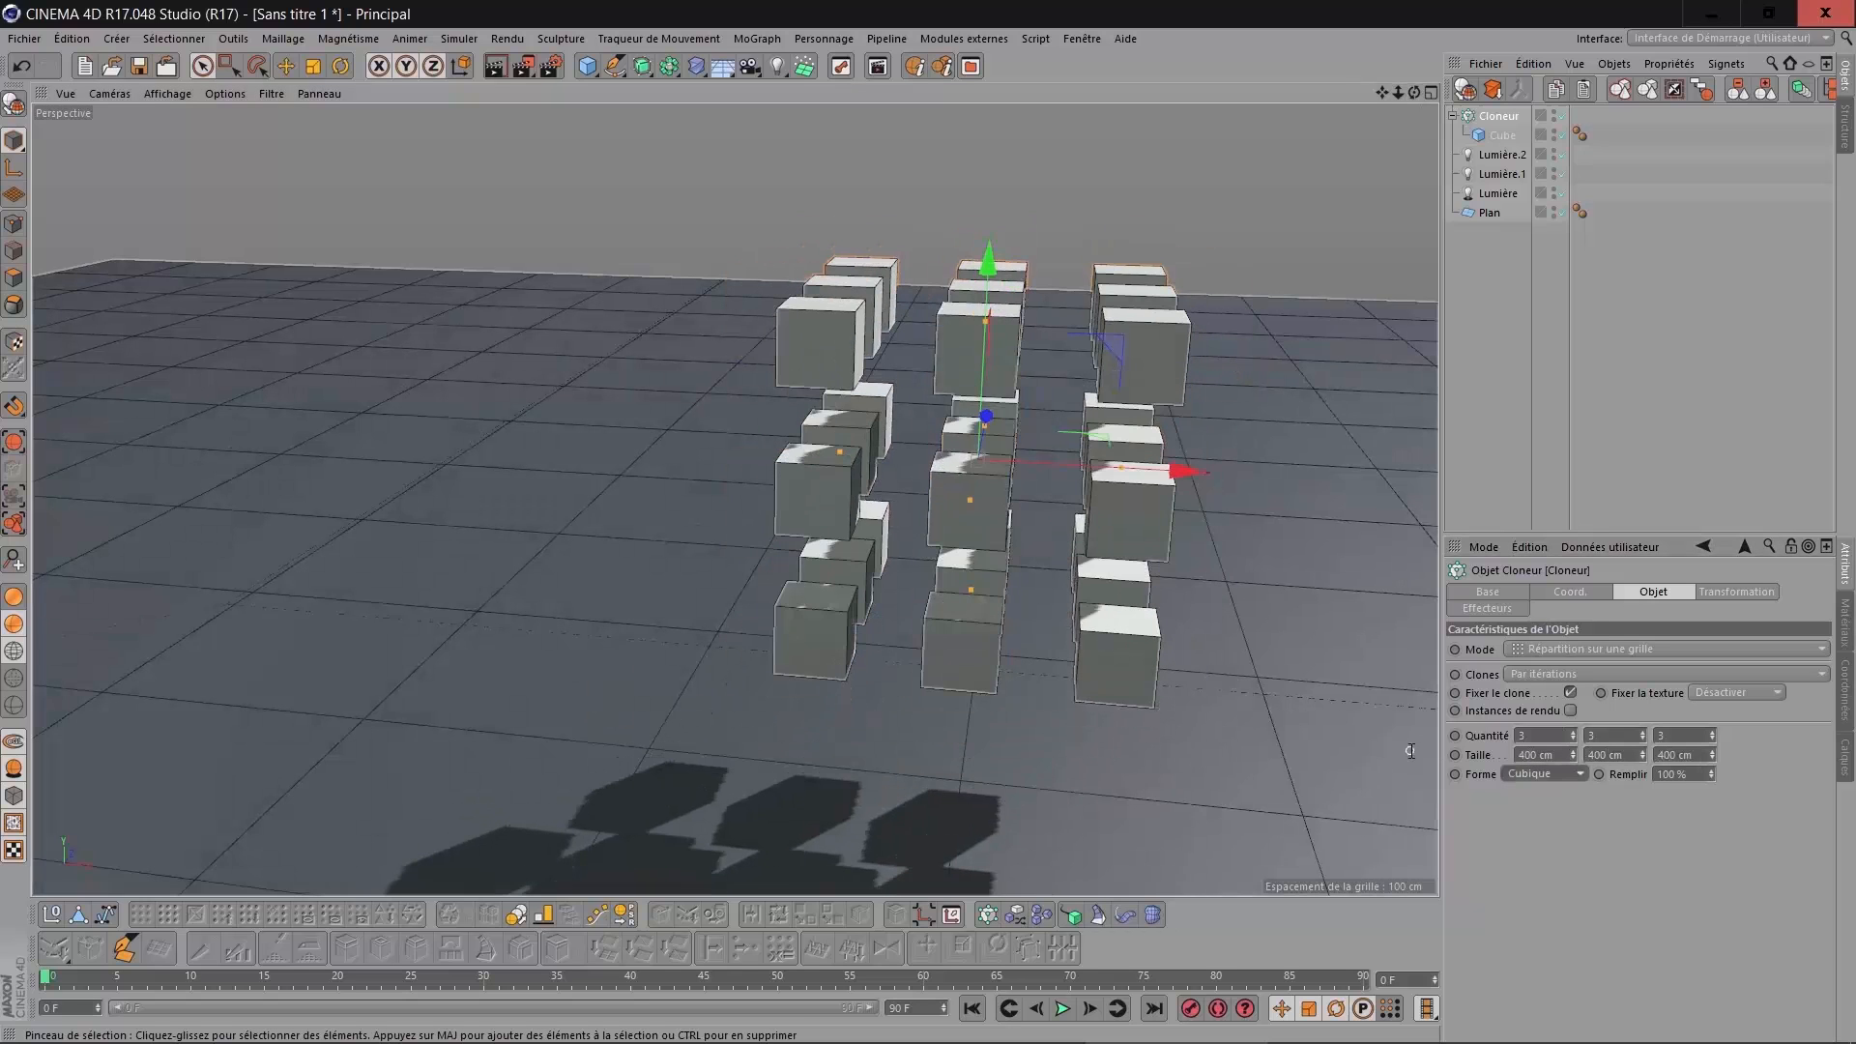
Make the cloner editable and connect it with all its child cubes into one polygon object, deleting the originals.
scroll(1046, 528, up, 4)
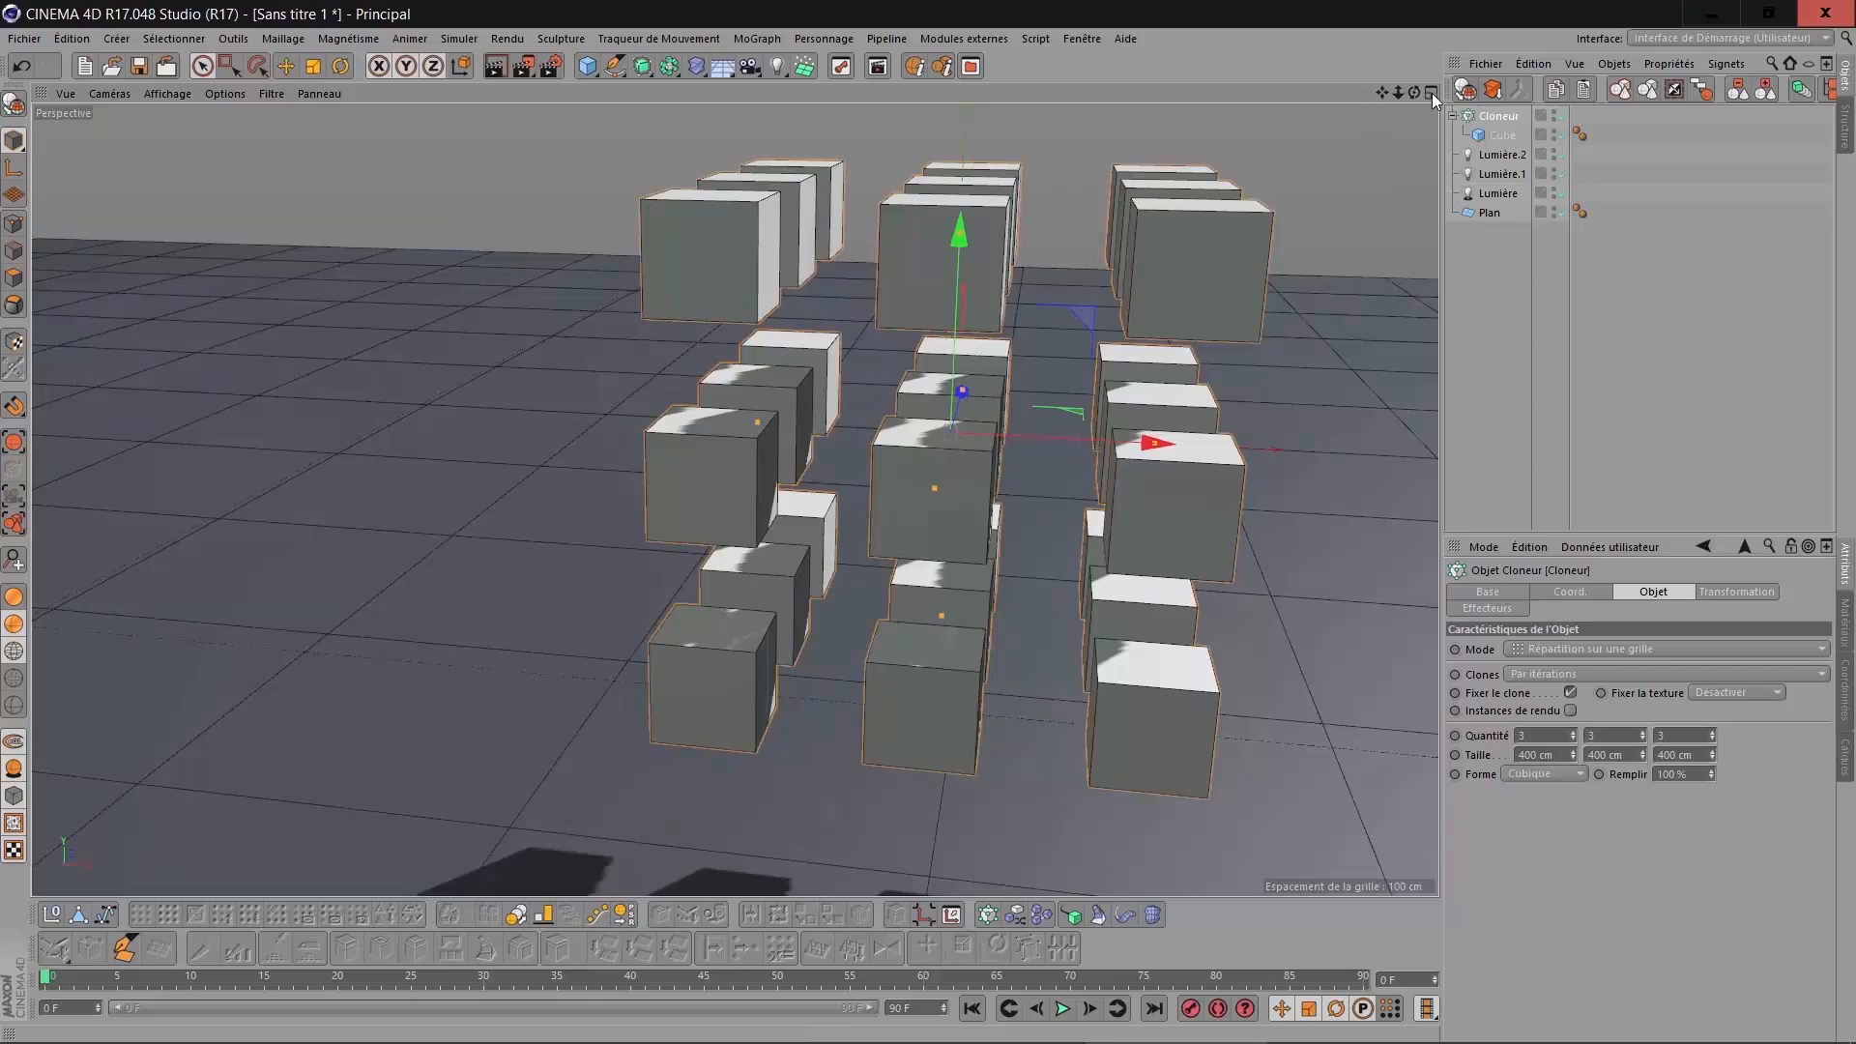
drag(1418, 90, 1500, 106)
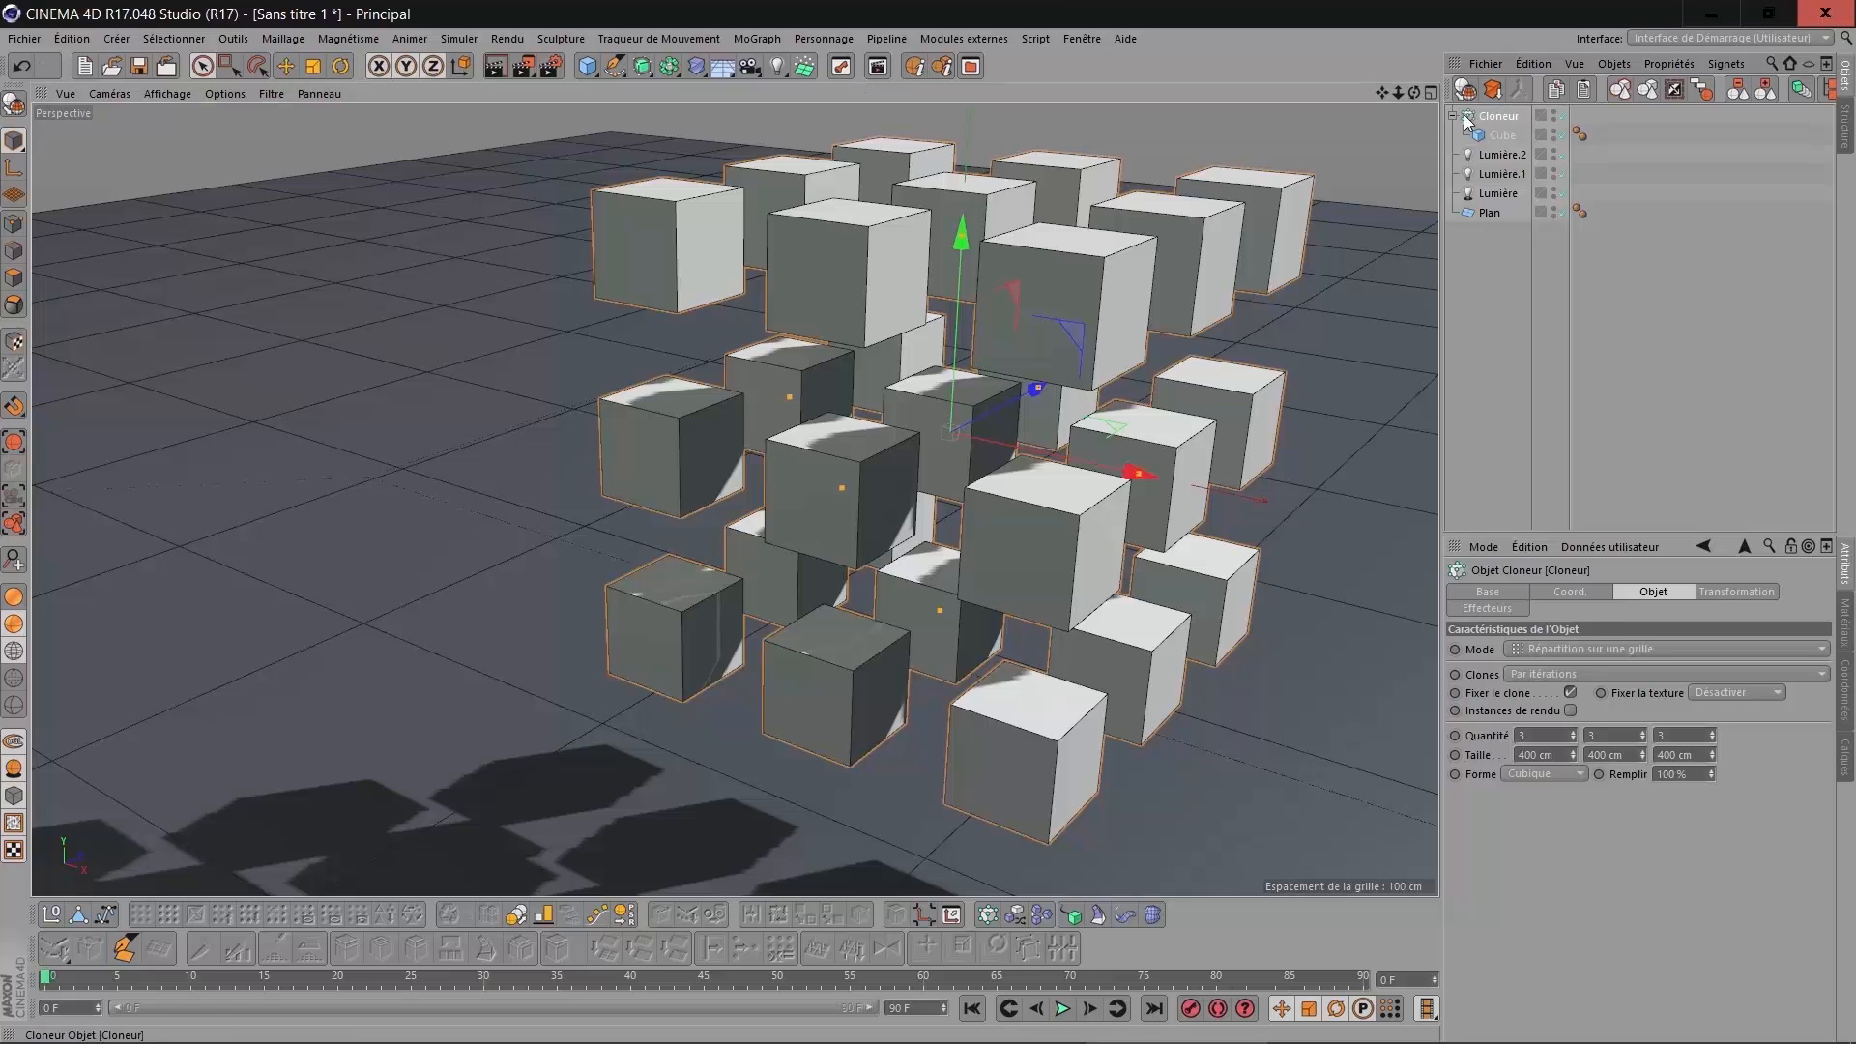
key(c)
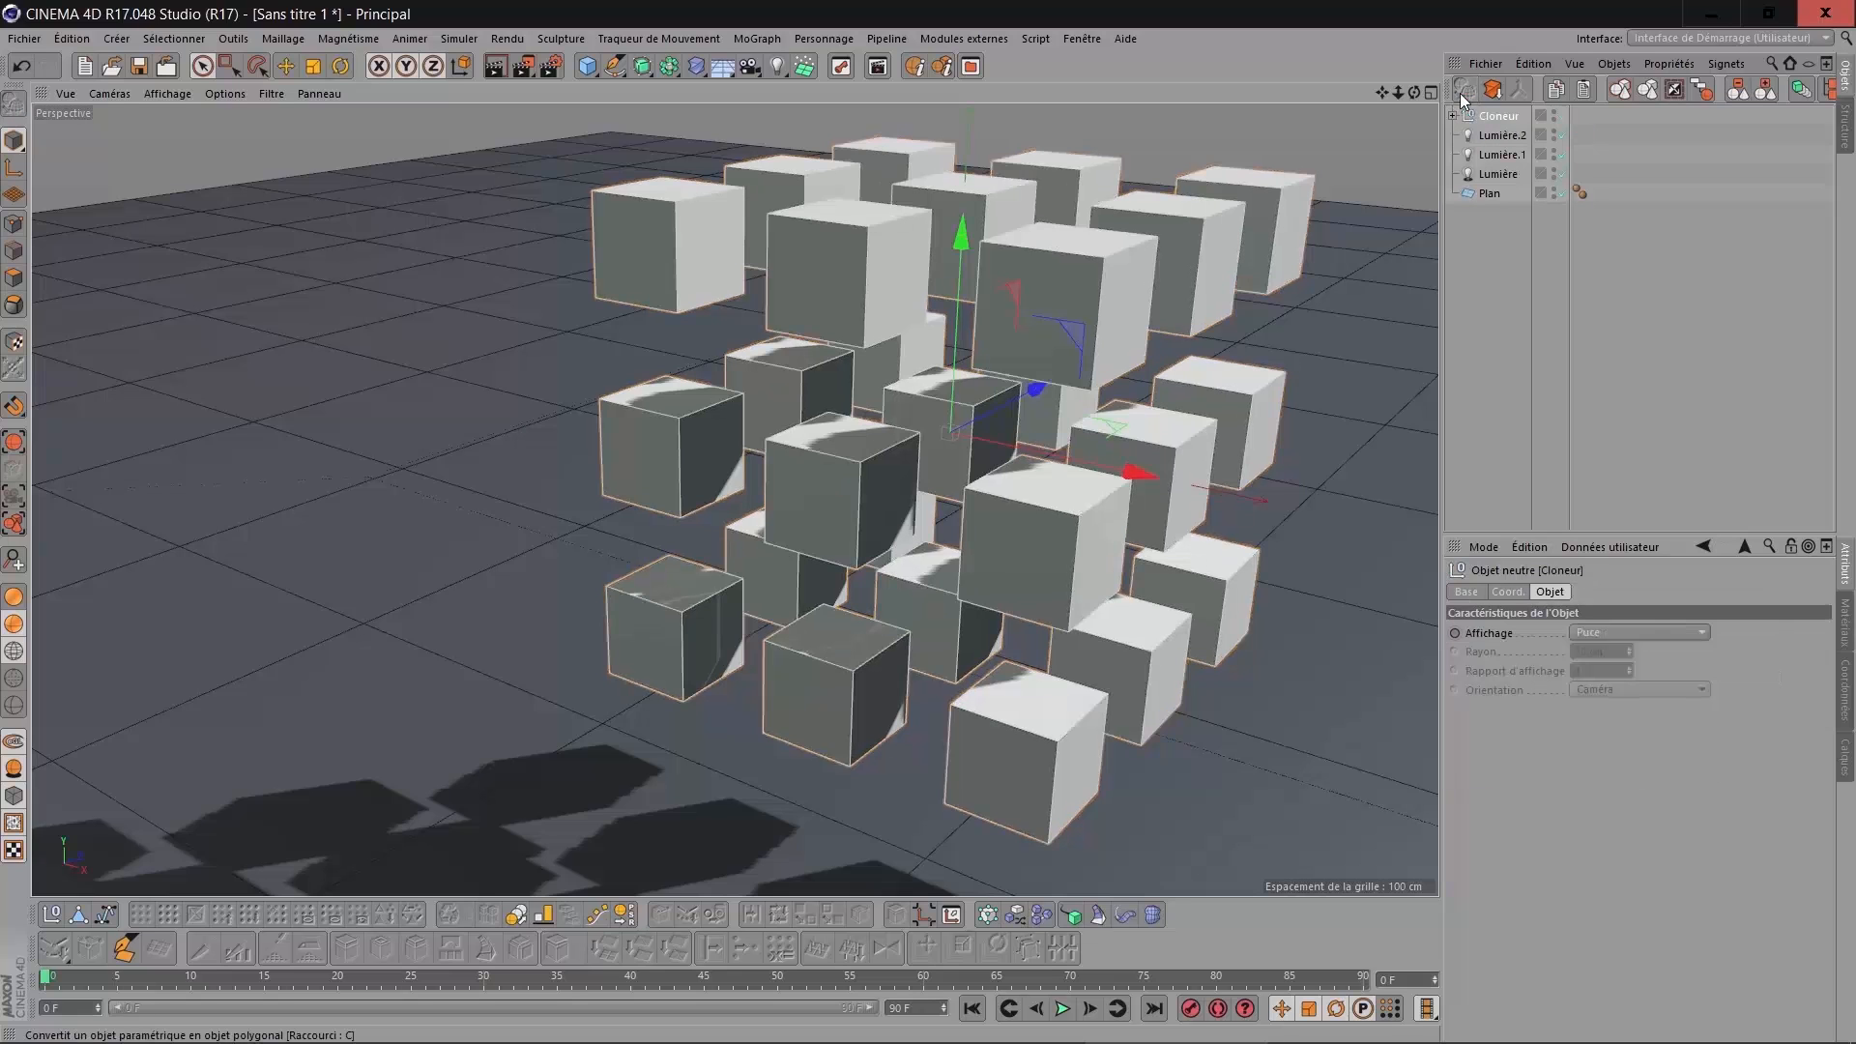
click(1452, 116)
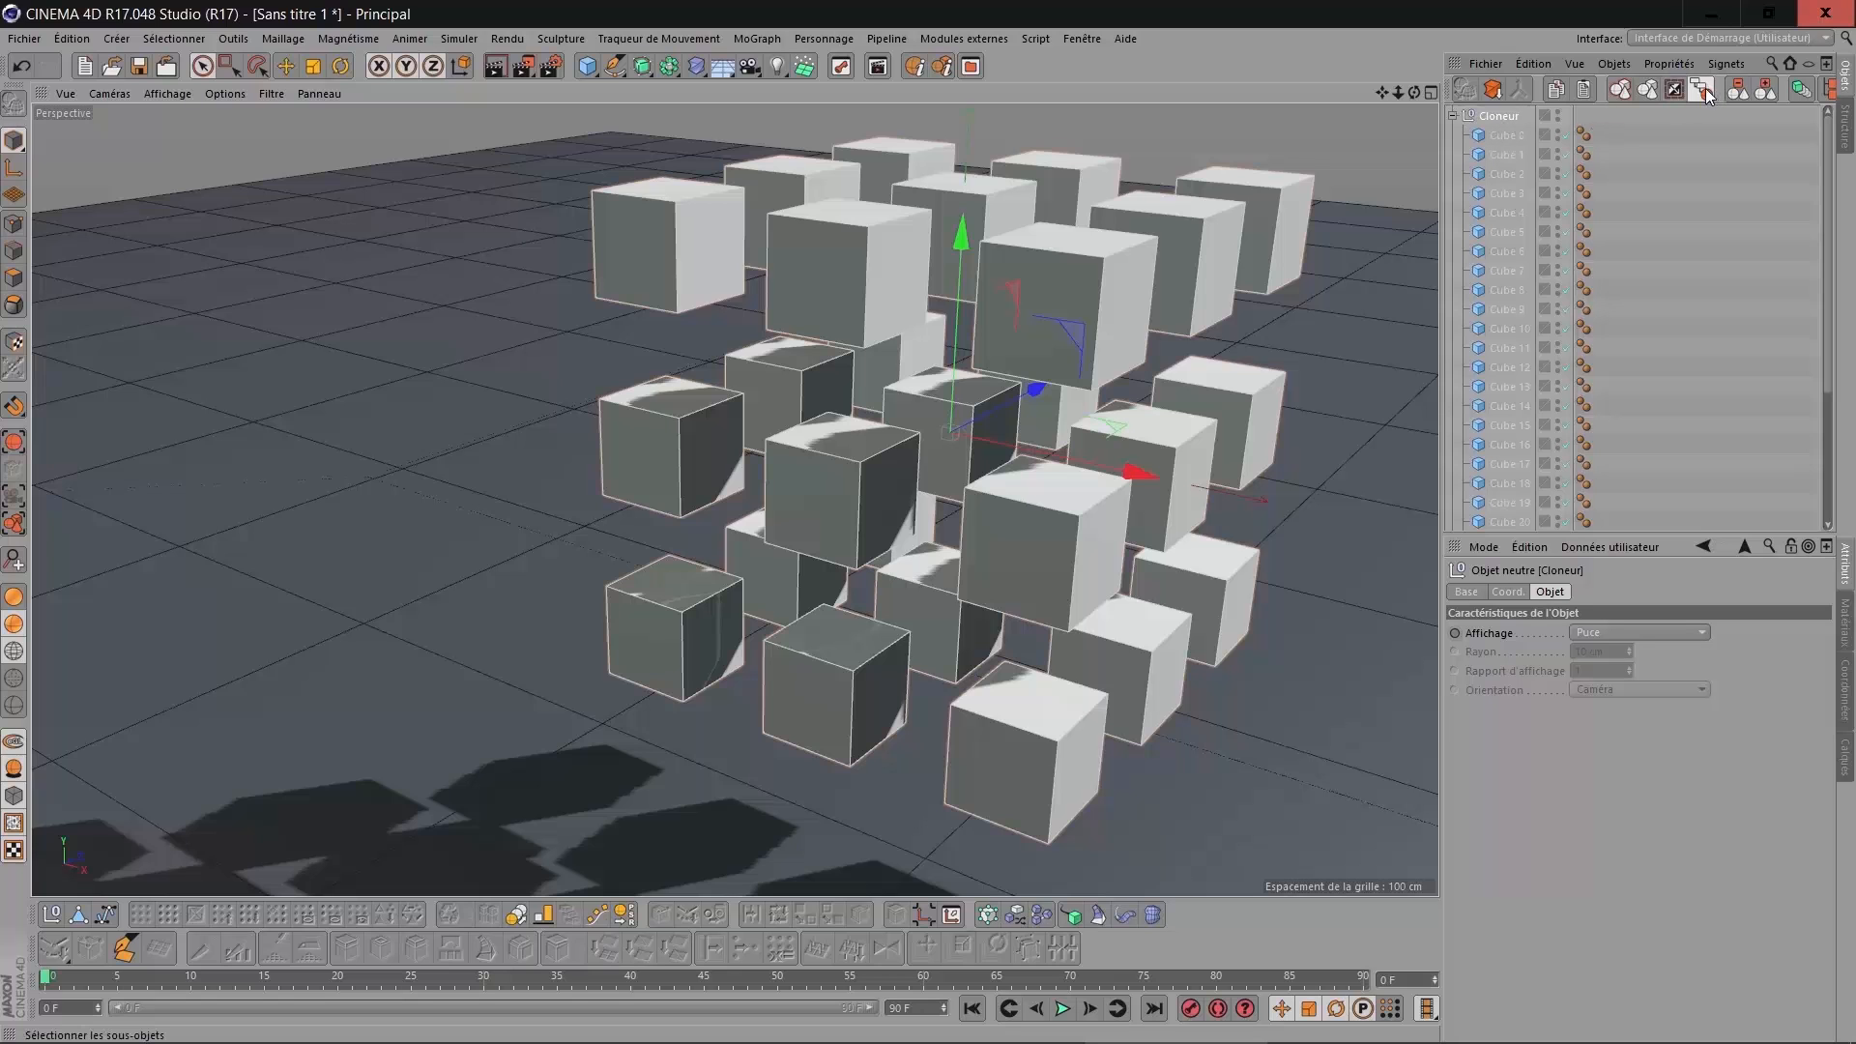
key(ctrl+a)
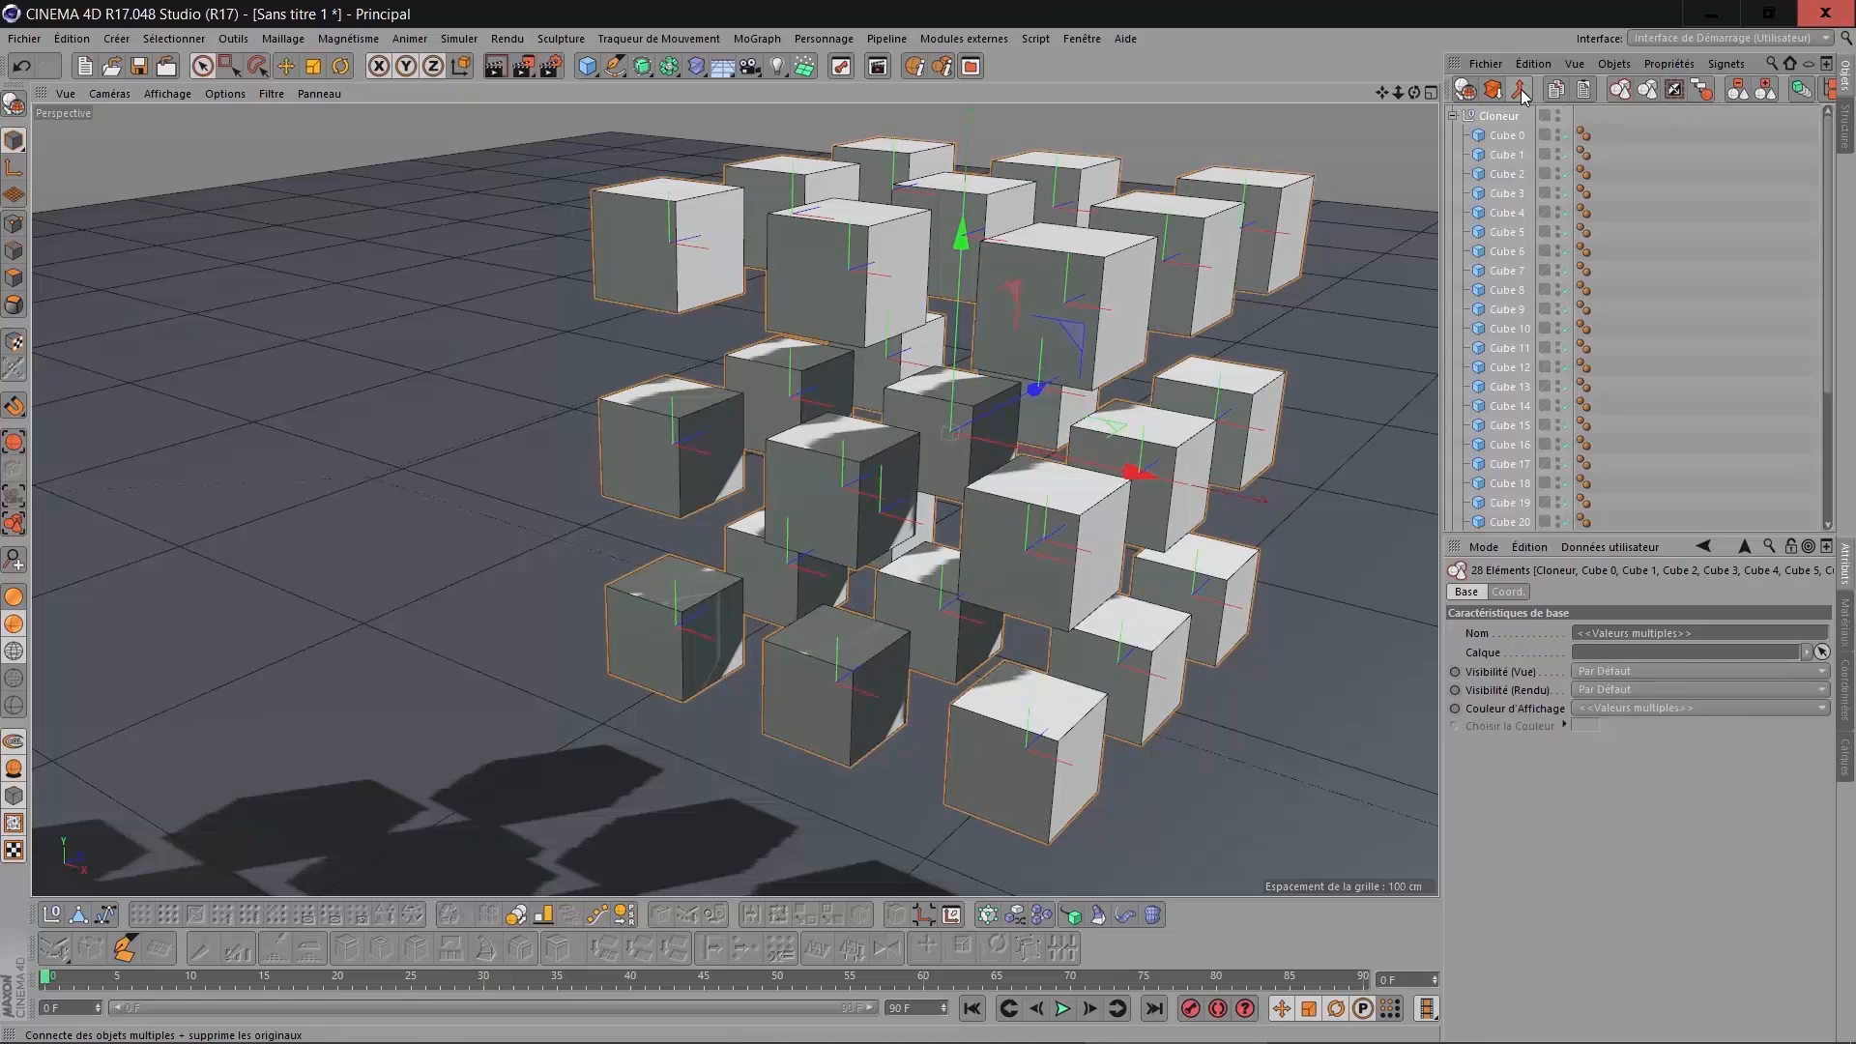
click(1521, 90)
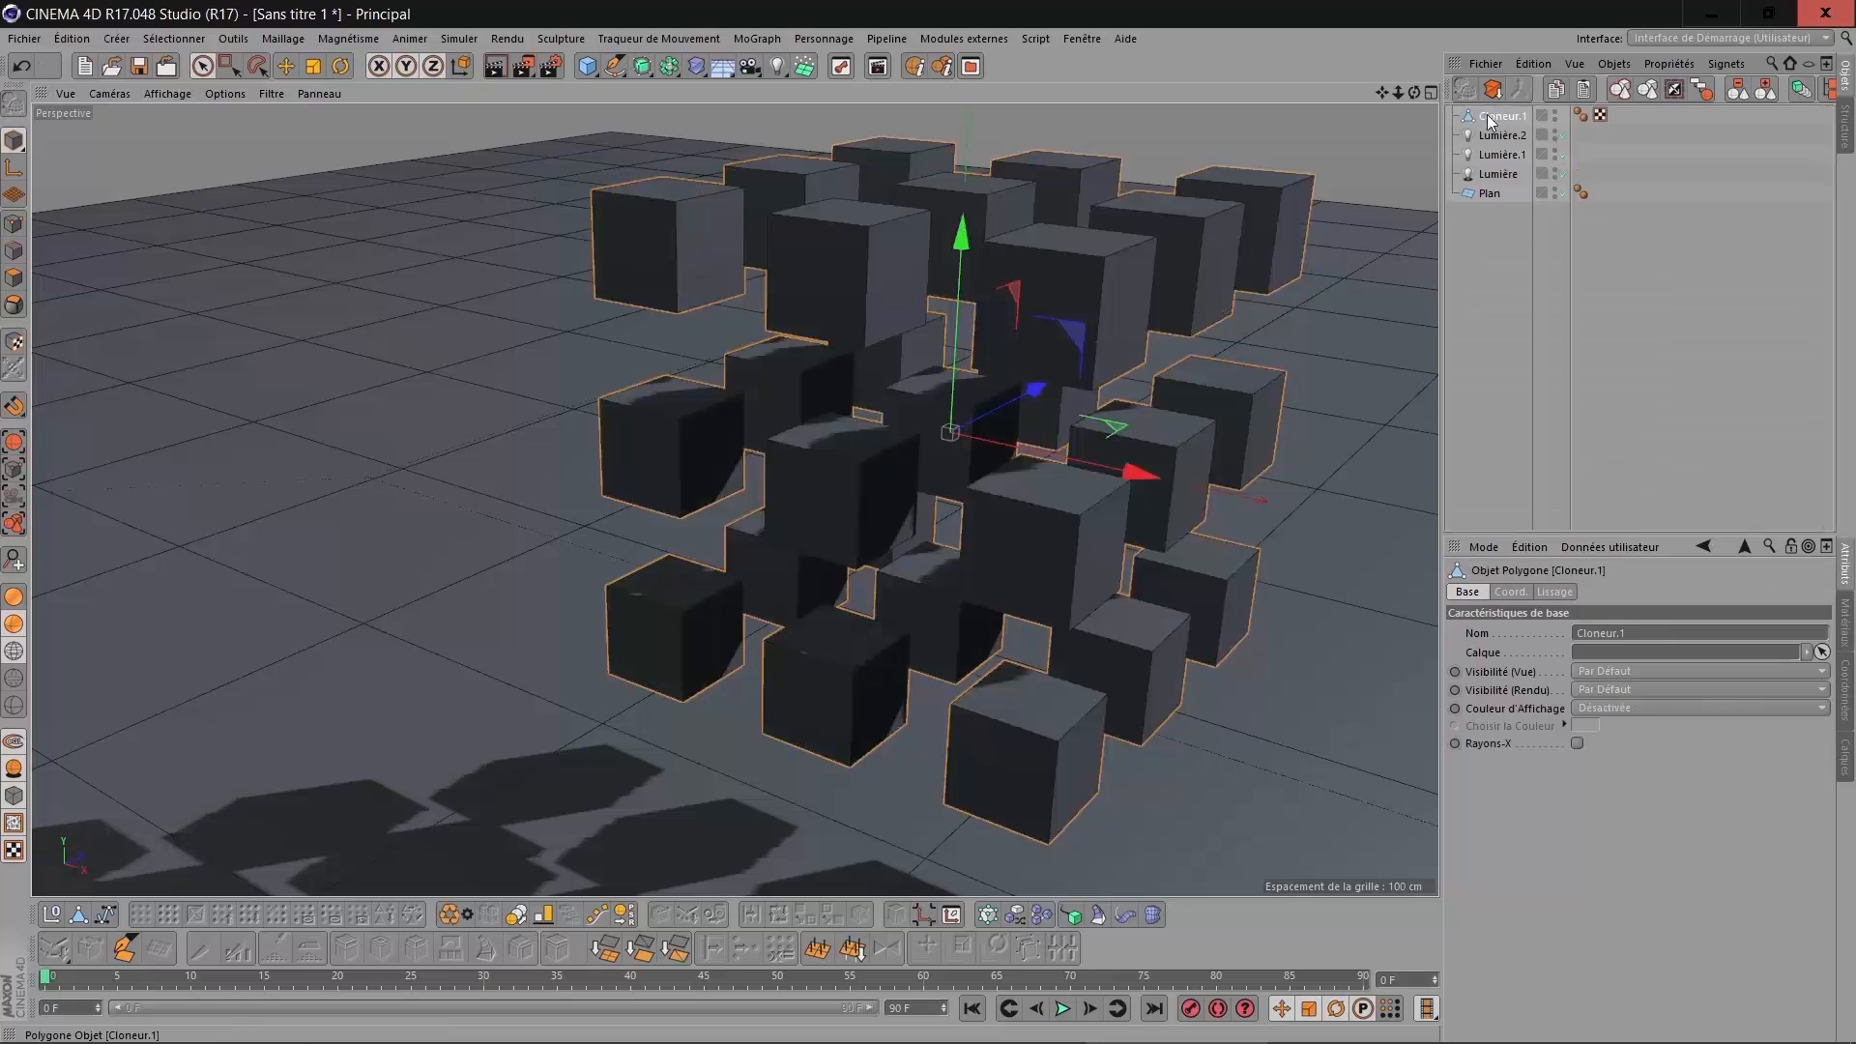
Show the four views in polygon mode and use Rectangle Selection with limiting to visible elements (Limiter aux éléments visibles) turned off.
drag(1413, 93, 1416, 156)
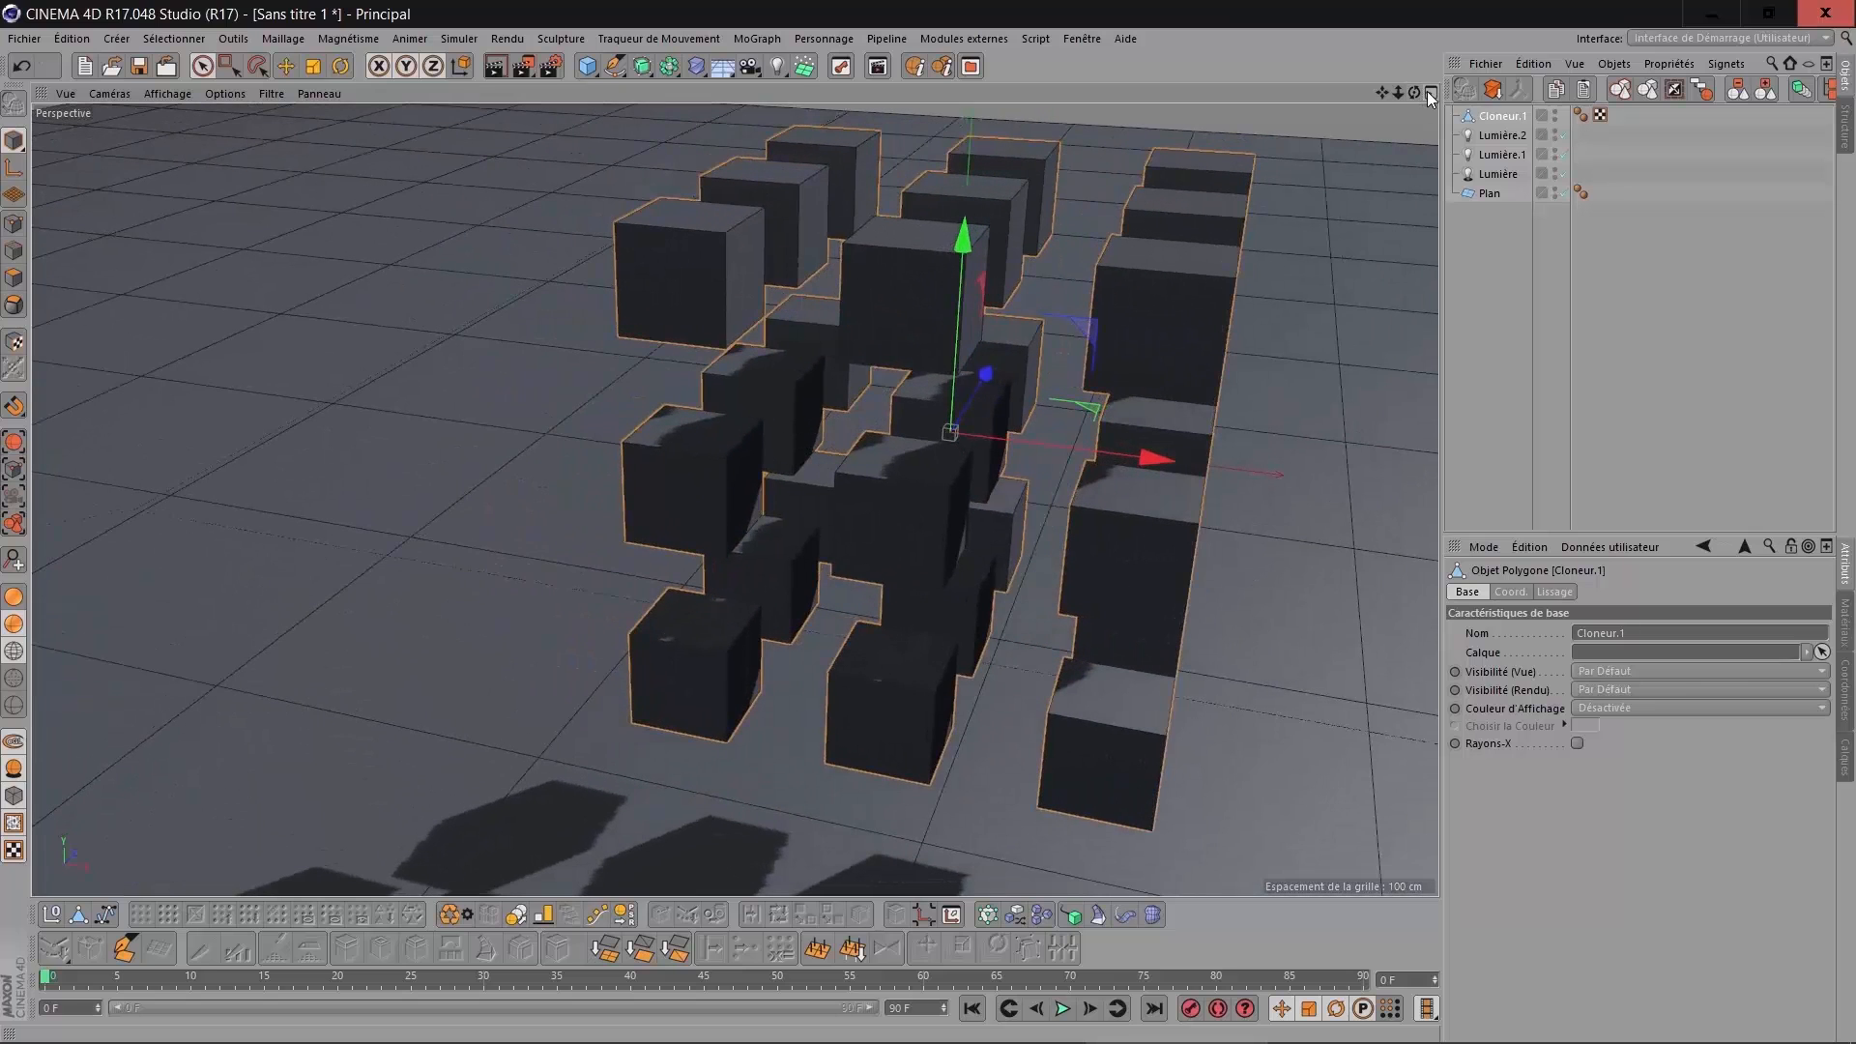
click(14, 279)
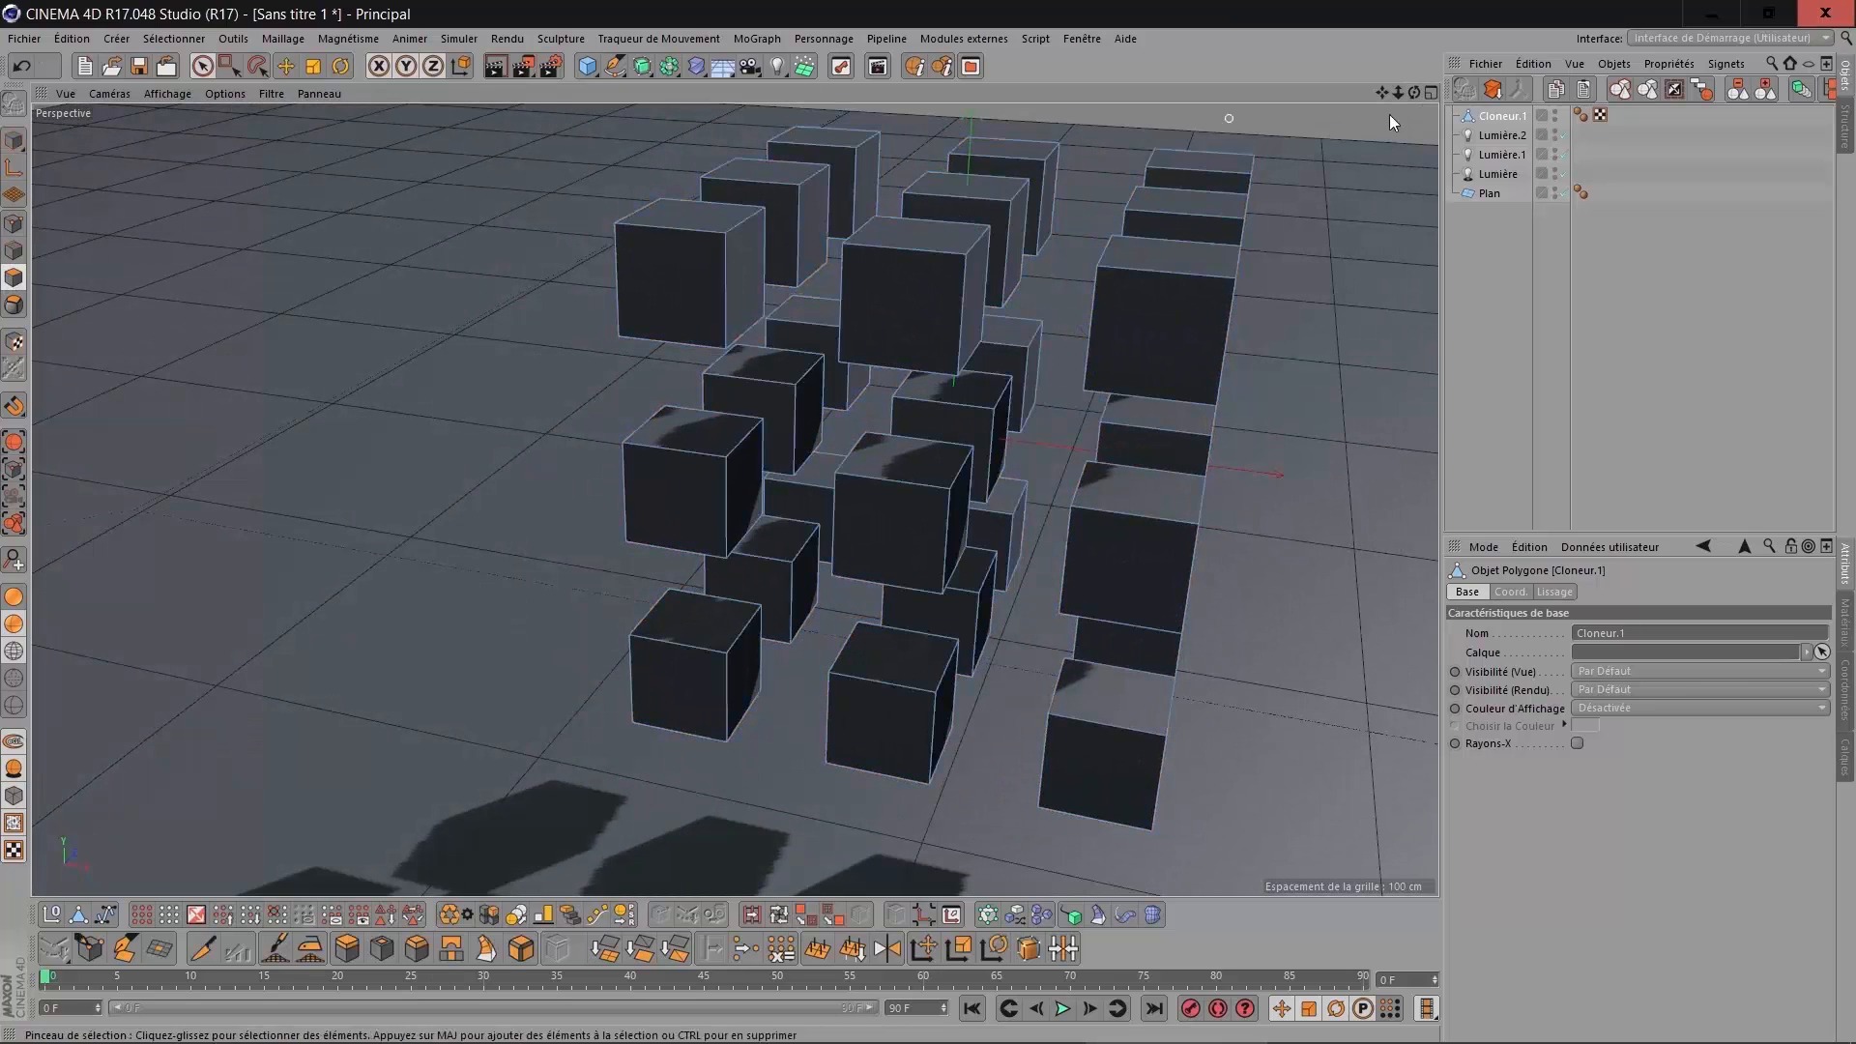
click(1429, 92)
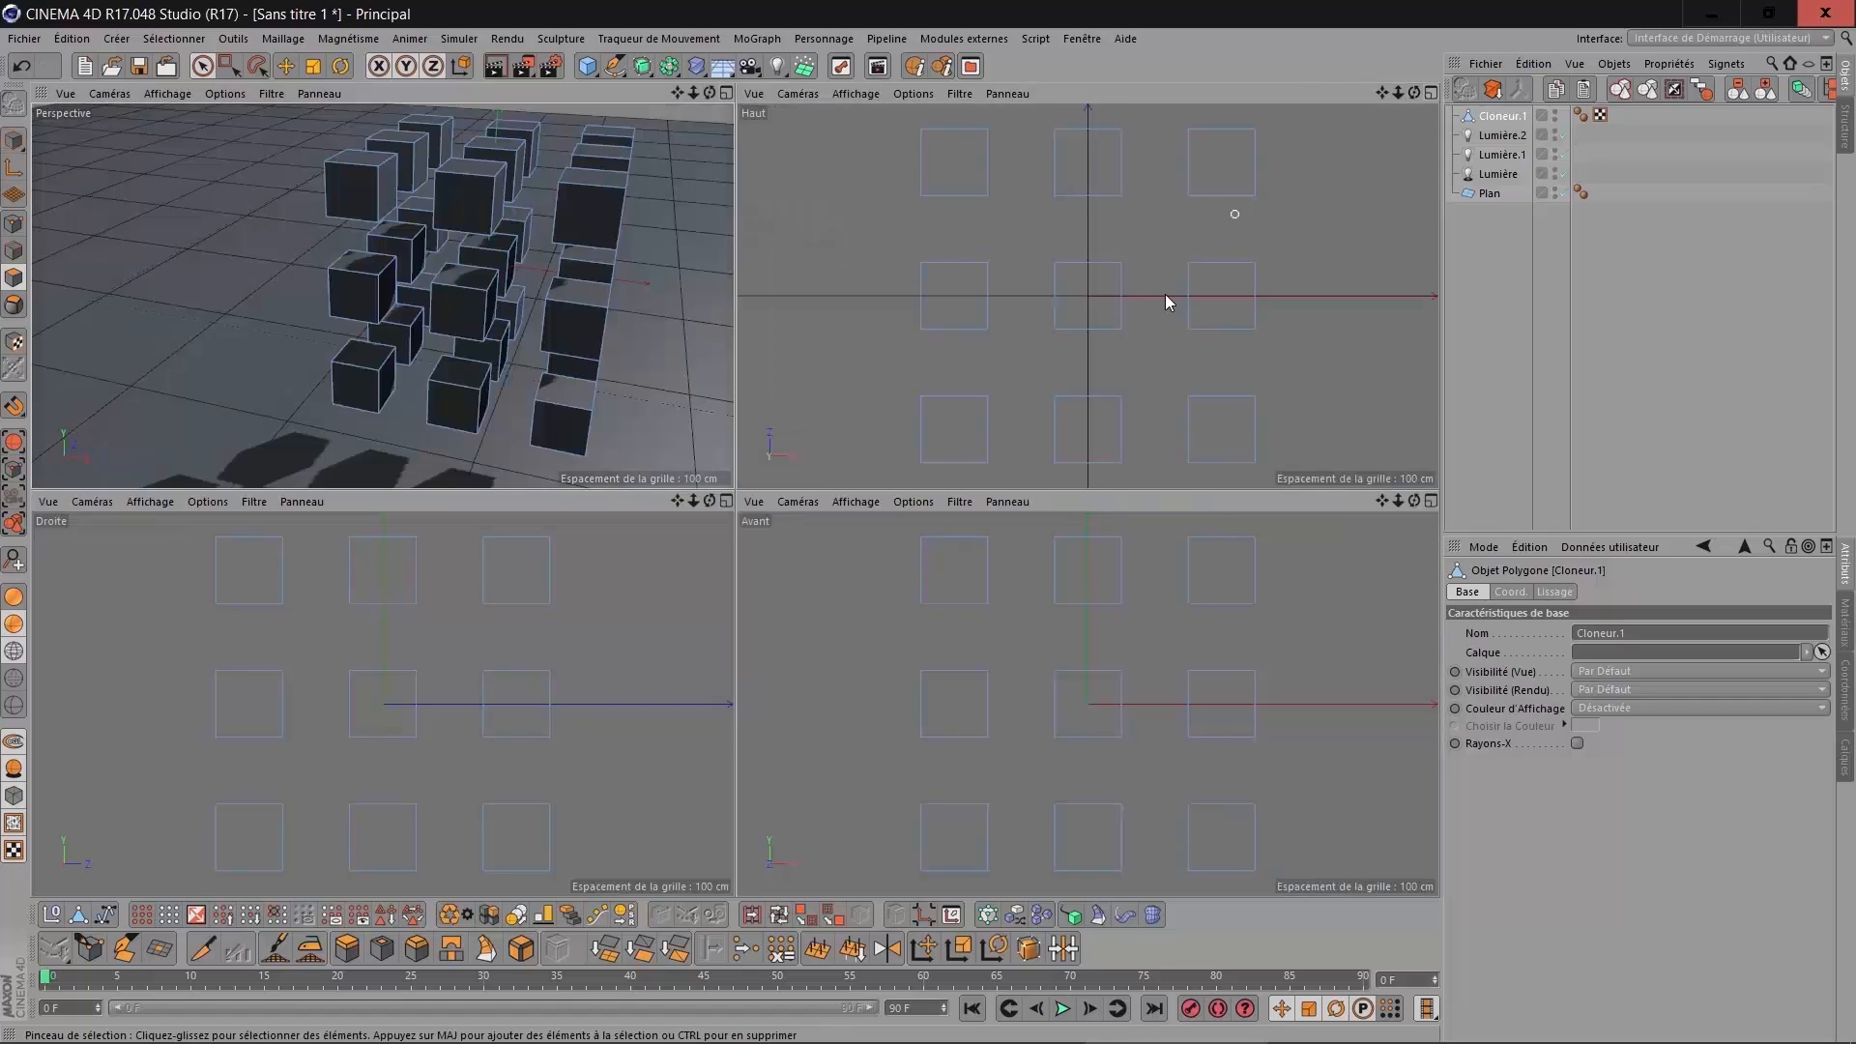
click(229, 65)
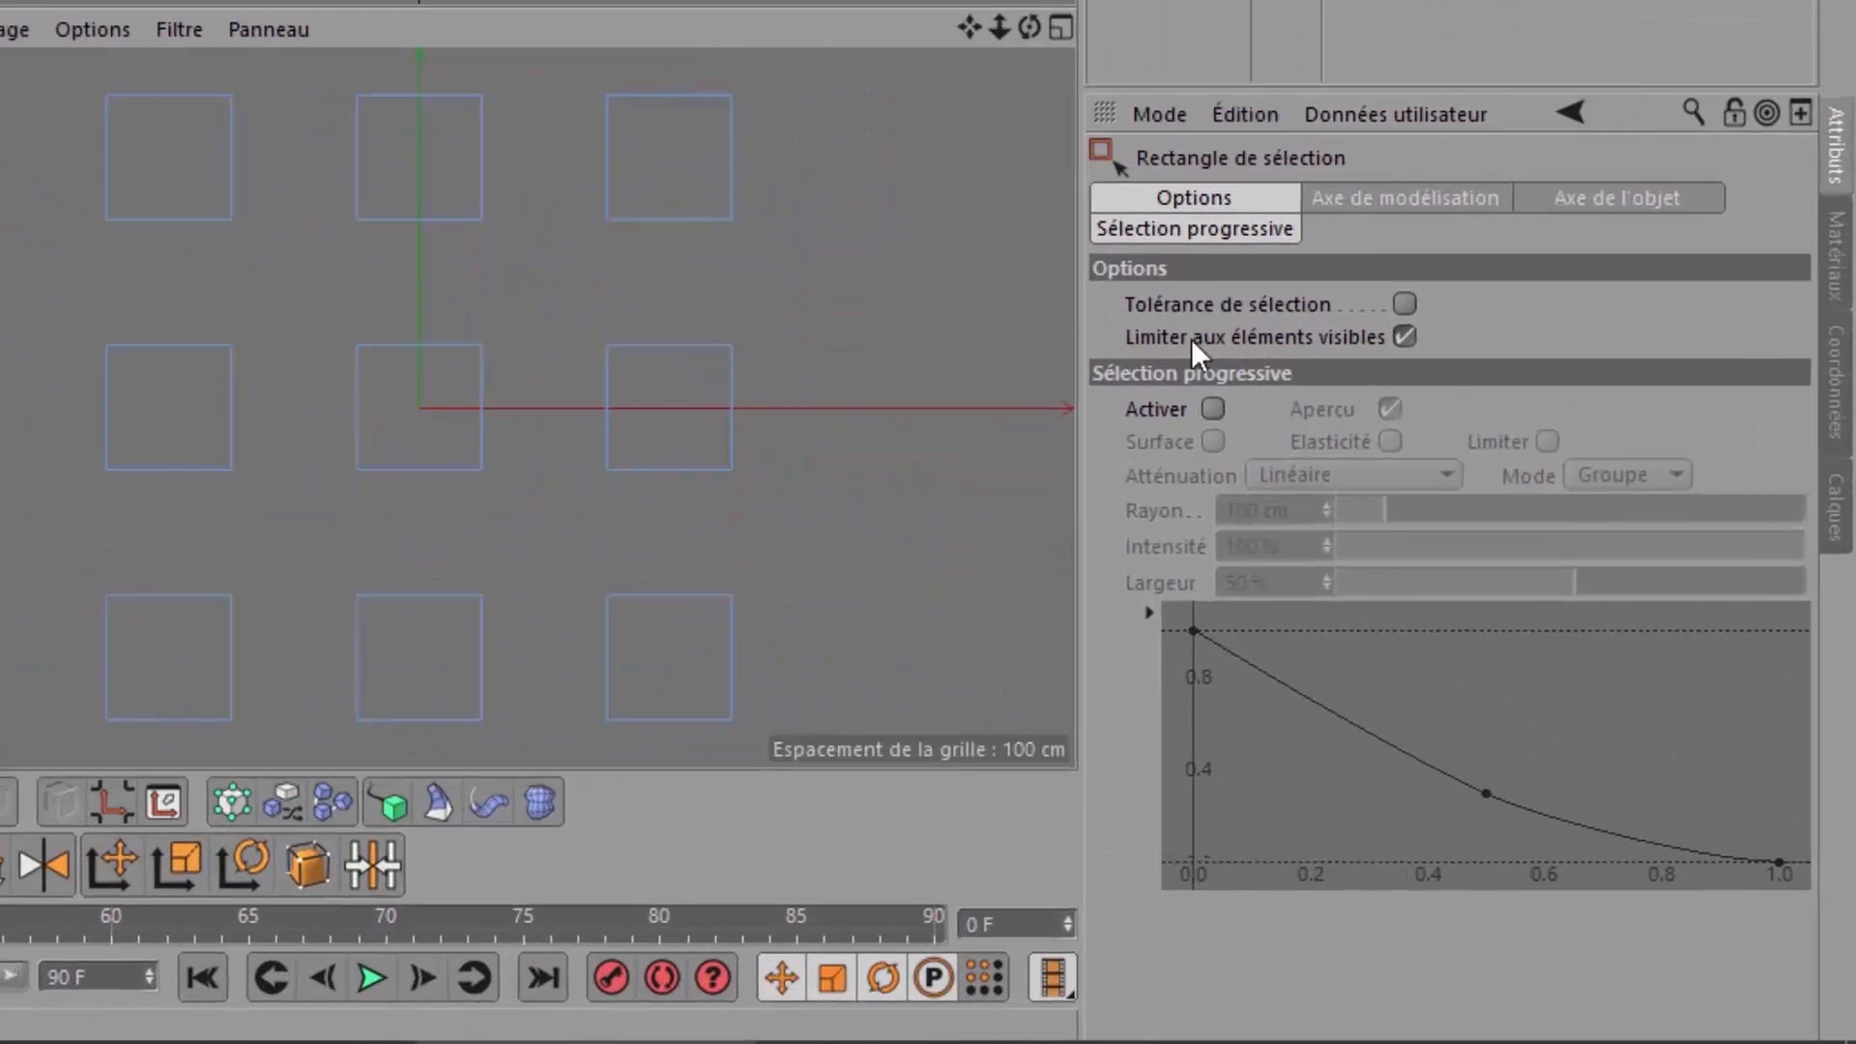
click(1404, 335)
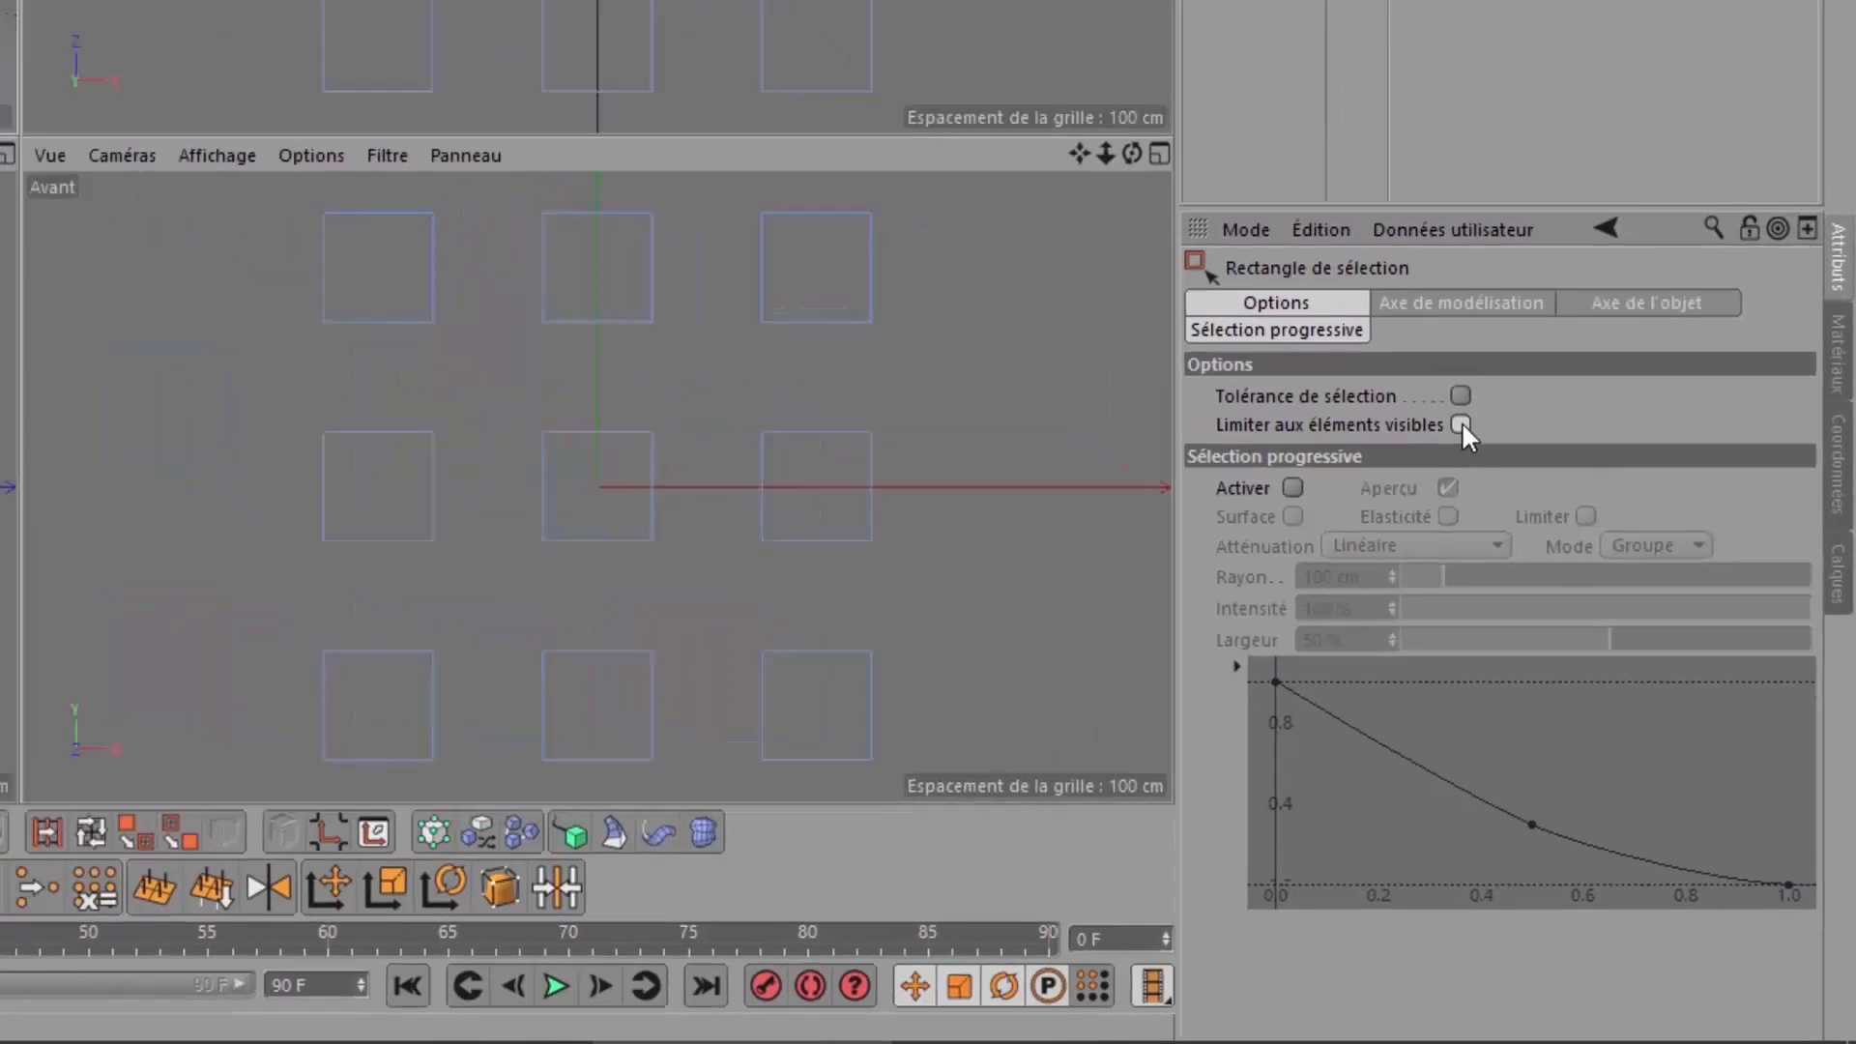
Select the outward-facing polygons on all six outer sides of the cube grid, using the right and front views.
scroll(648, 586, down, 1)
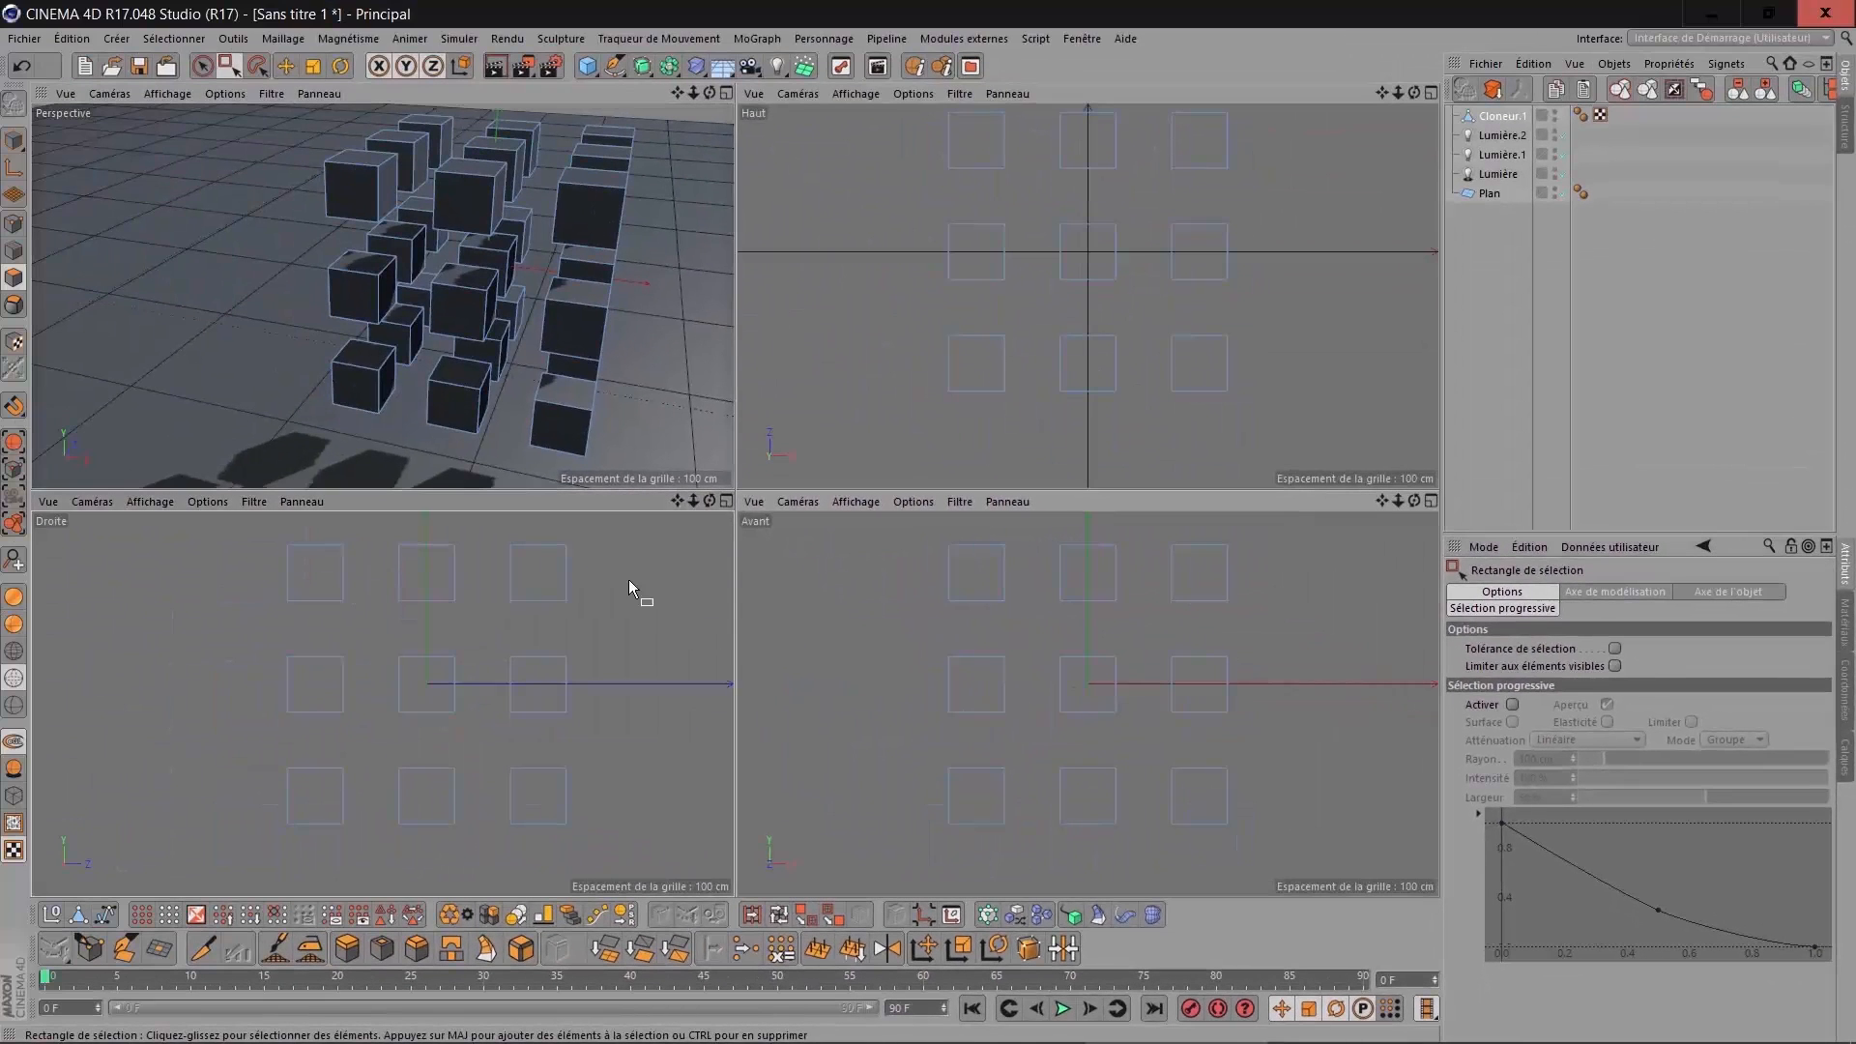
drag(599, 536, 550, 831)
drag(256, 528, 623, 569)
shift+drag(257, 547, 599, 815)
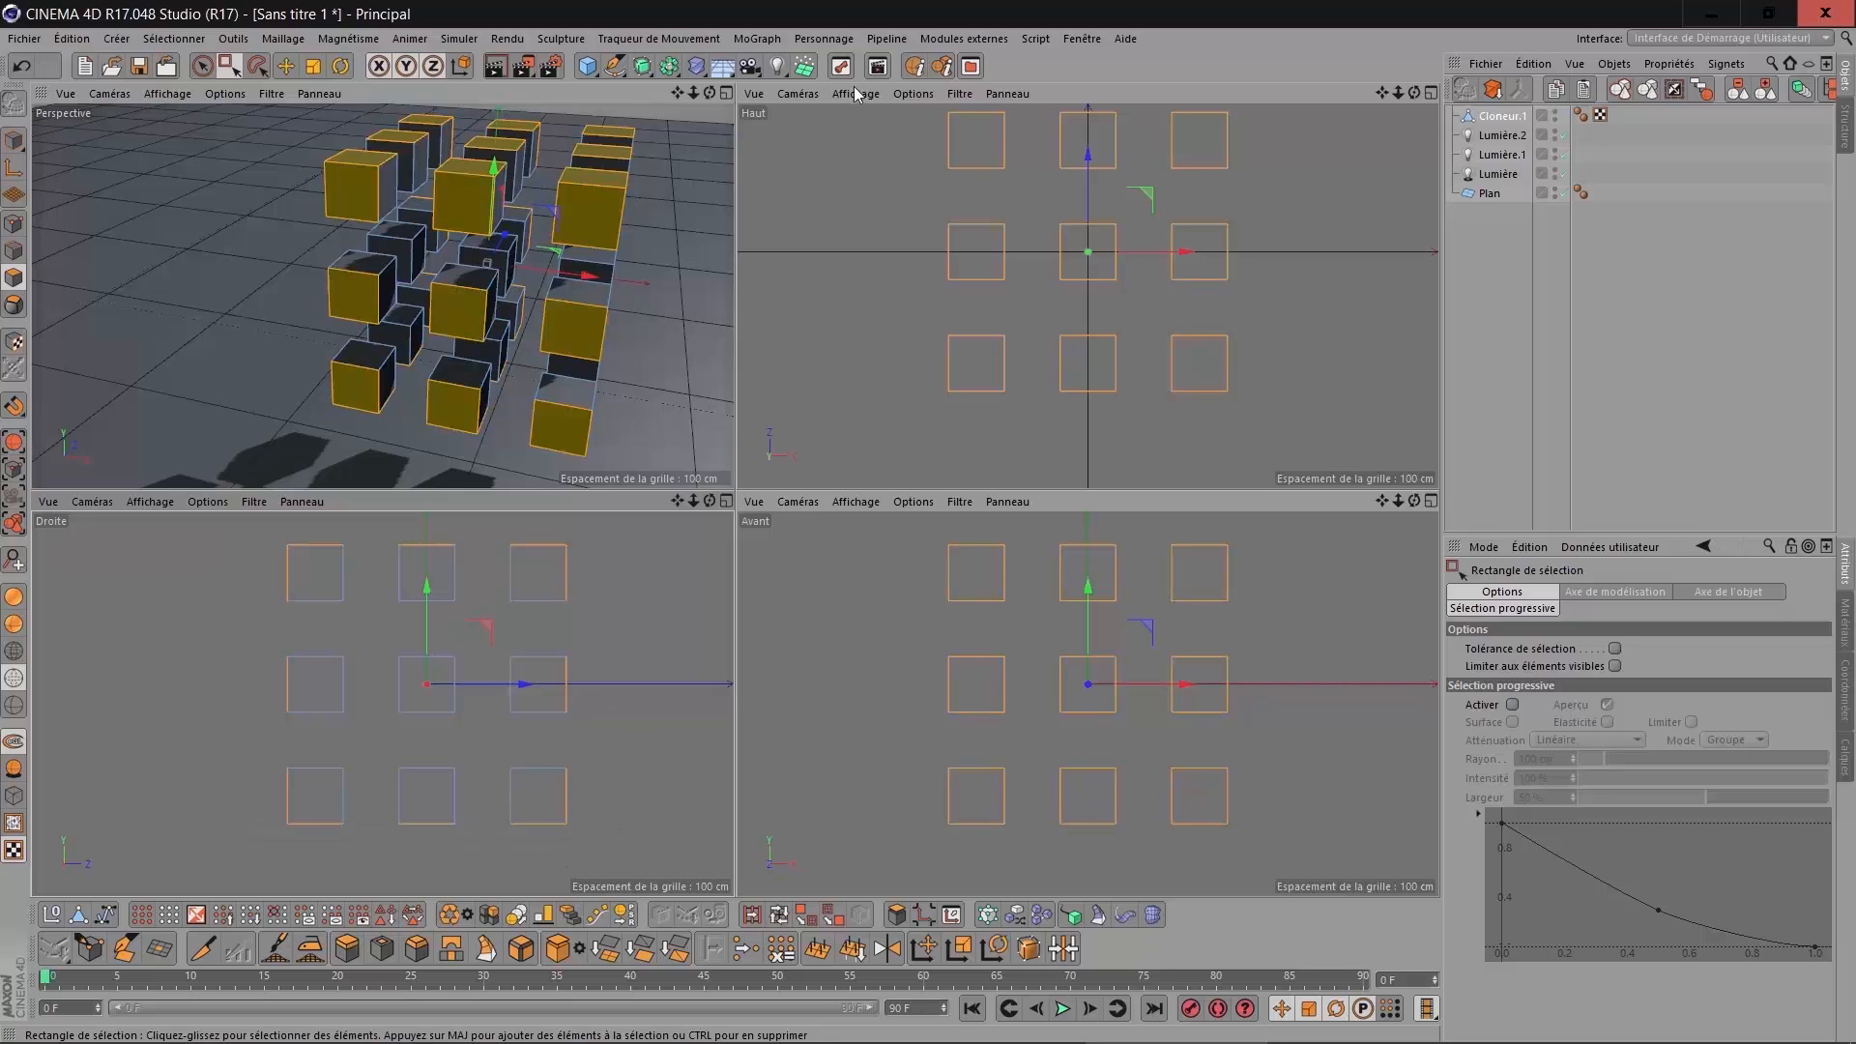
alt+drag(487, 263, 675, 166)
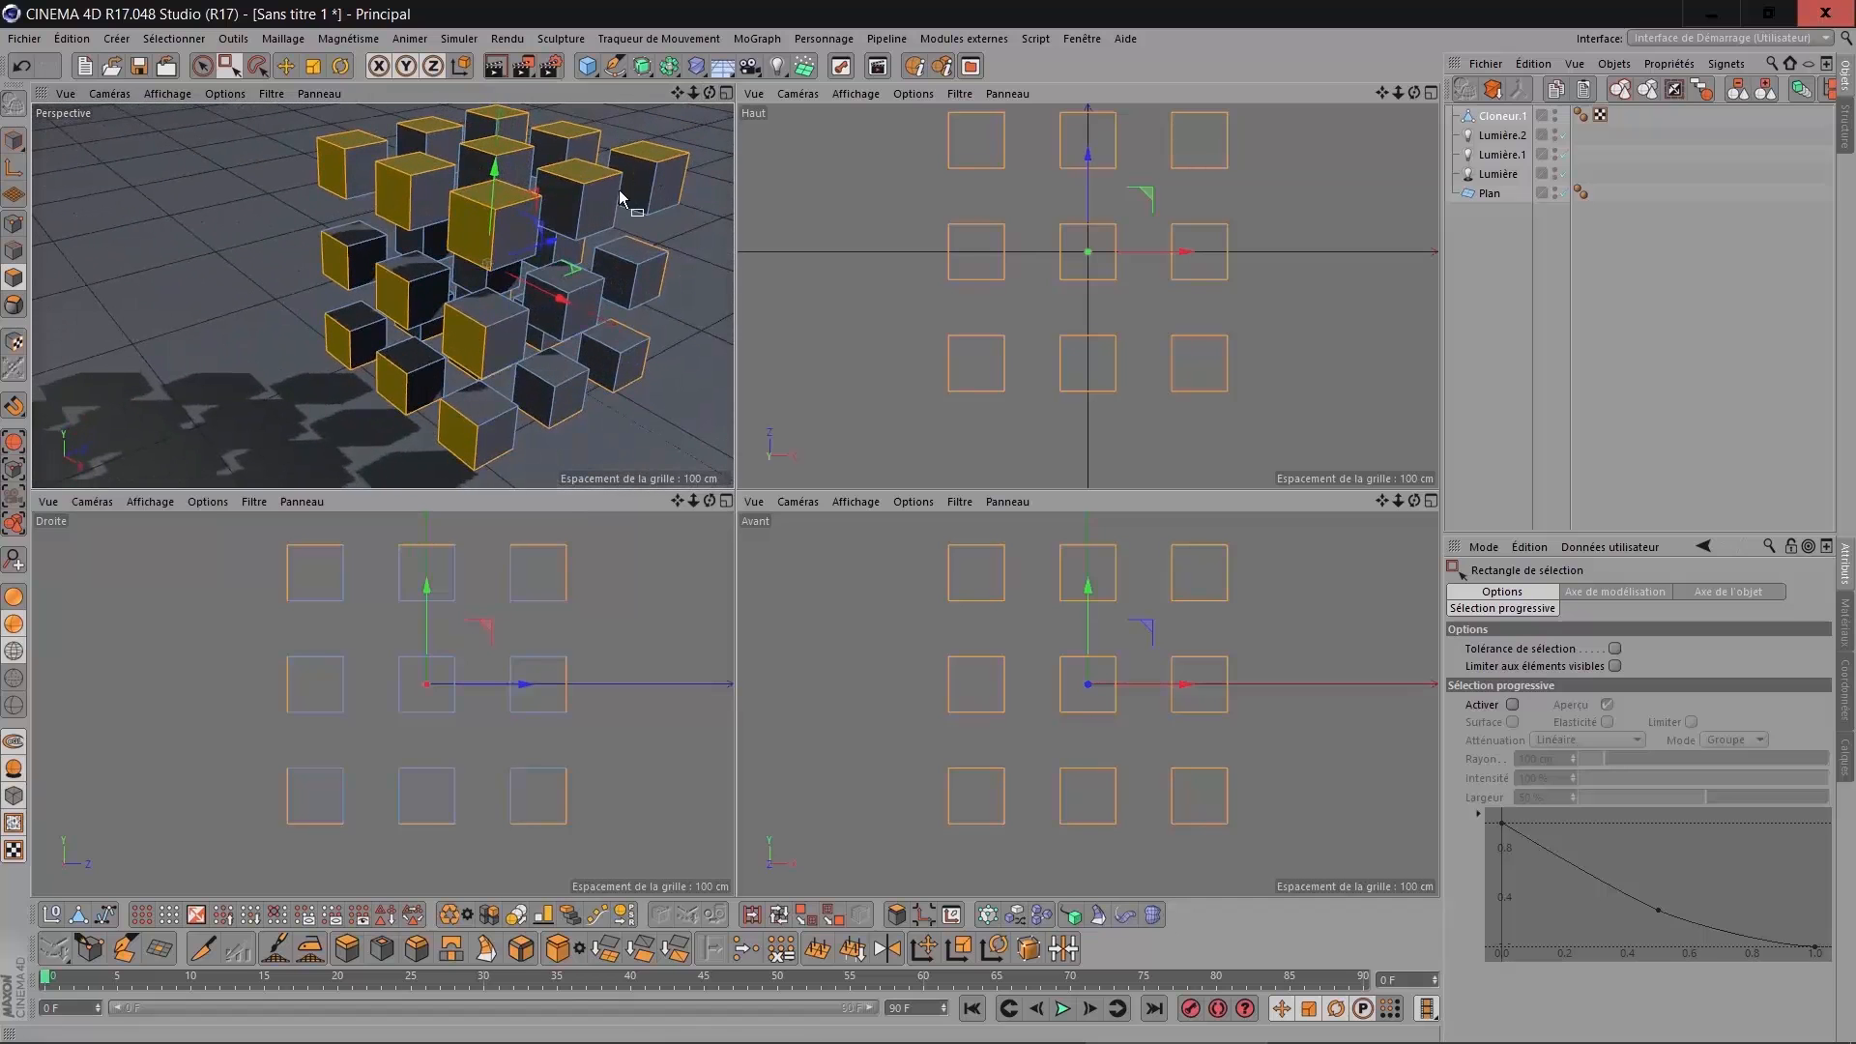
drag(913, 526, 969, 876)
mouse_move(1242, 851)
mouse_down()
mouse_move(1199, 551)
mouse_move(1212, 525)
mouse_up()
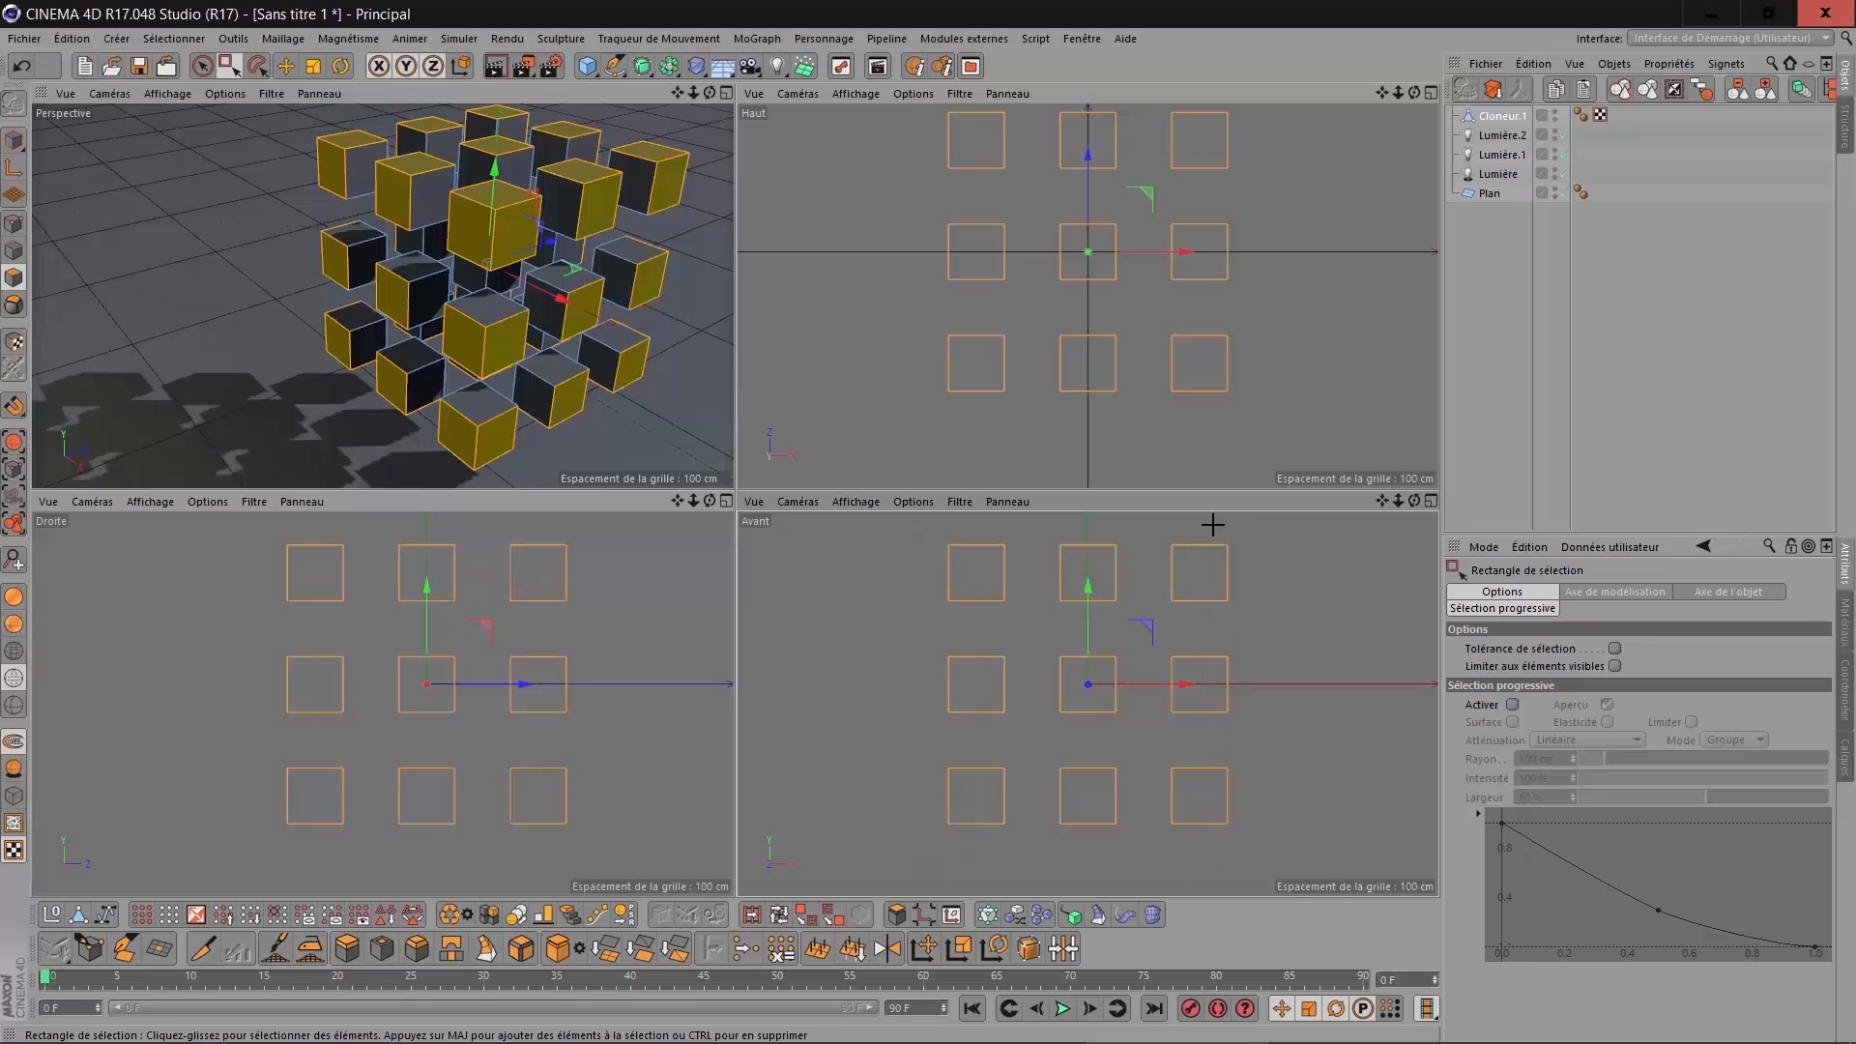
Maximize the perspective view and invert the polygon selection to the cubes' inner faces.
click(727, 92)
drag(1414, 93, 1557, 63)
alt+drag(950, 432, 709, 466)
key(u)
key(i)
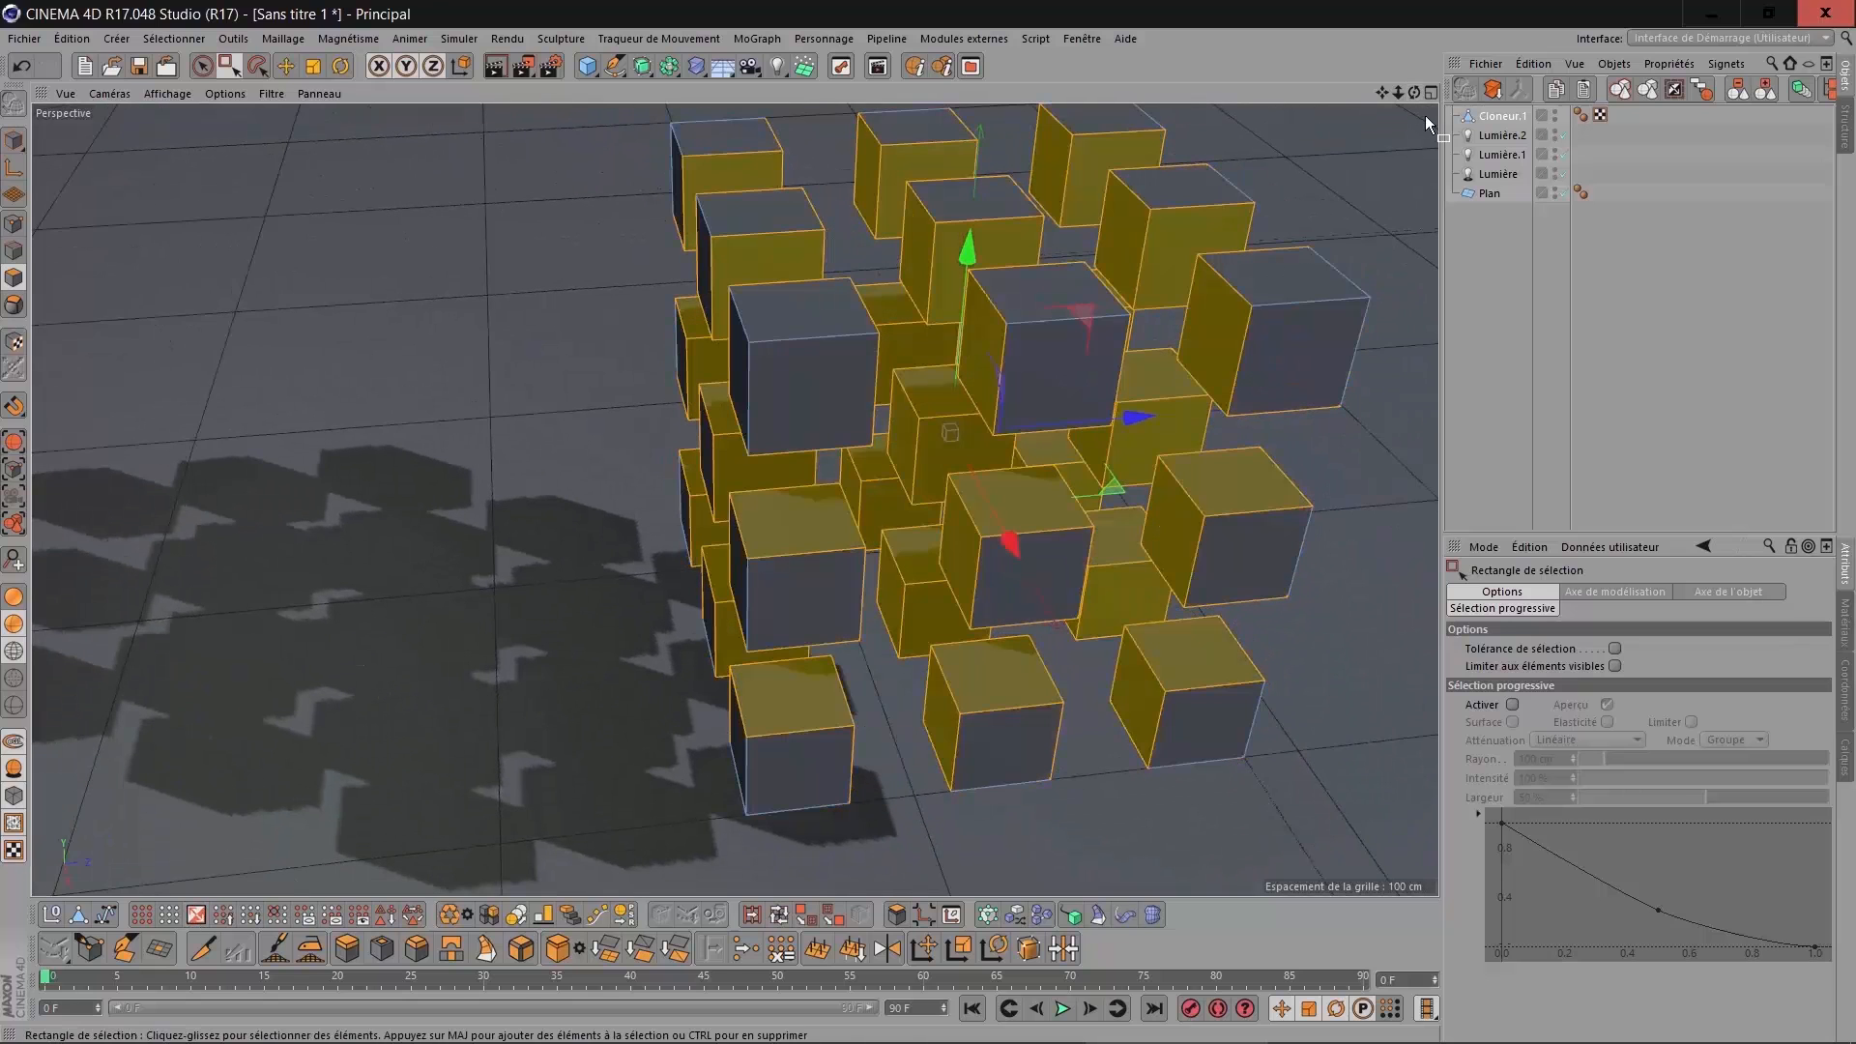
Duplicate the Cloneur.1 object and hide the copy, keeping the original selected.
alt+drag(404, 833, 950, 432)
drag(1380, 93, 1413, 89)
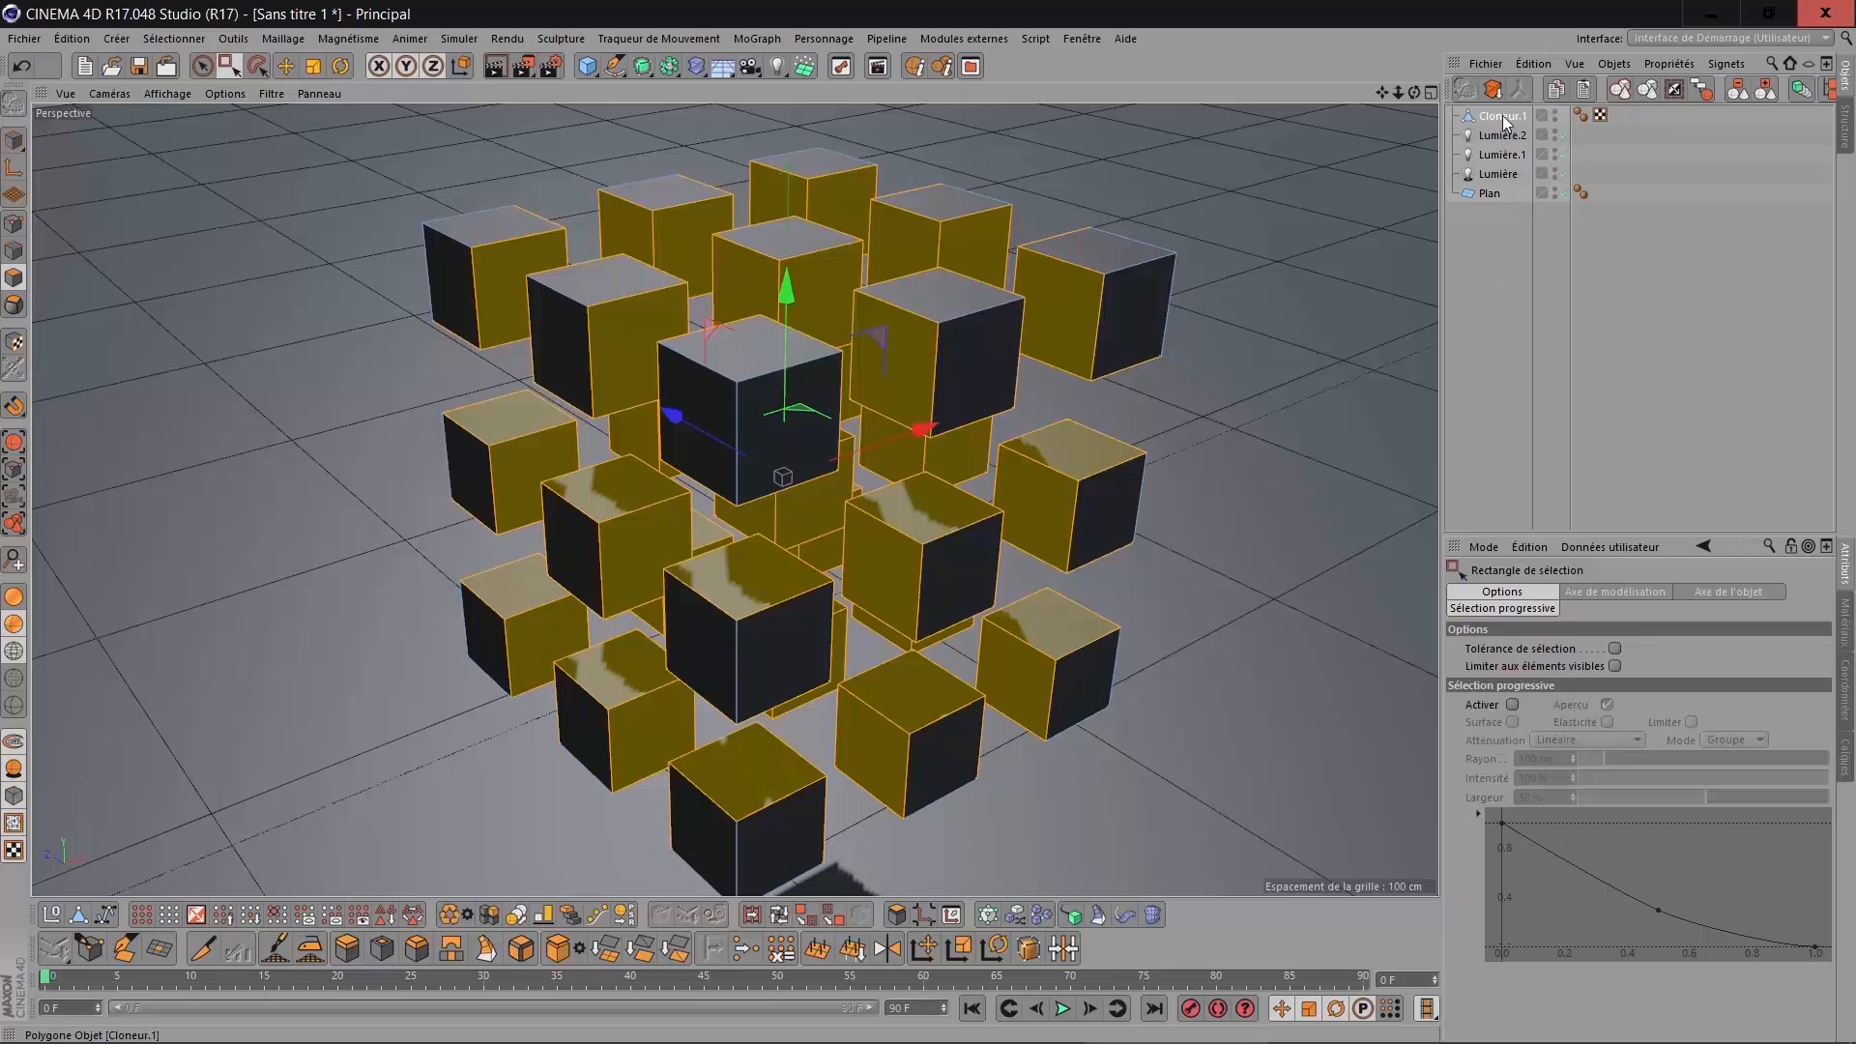
ctrl+drag(1486, 219, 1488, 222)
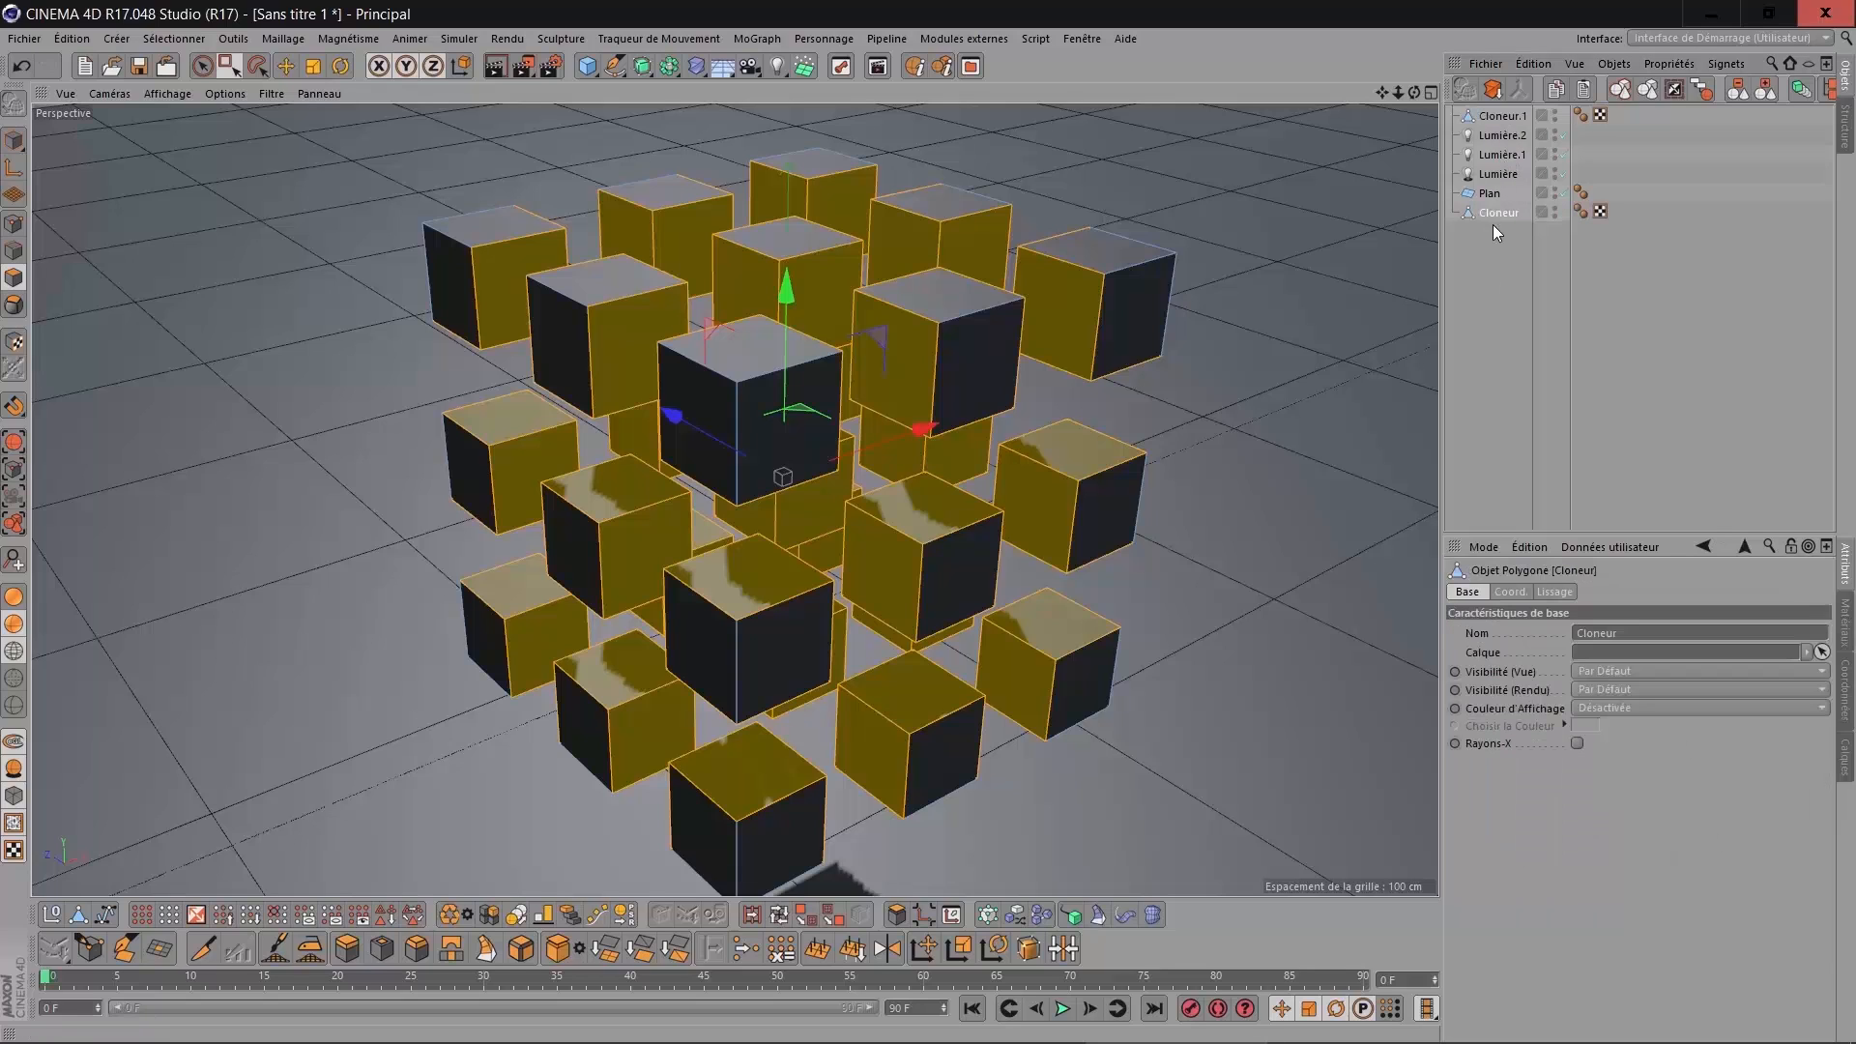
click(1554, 209)
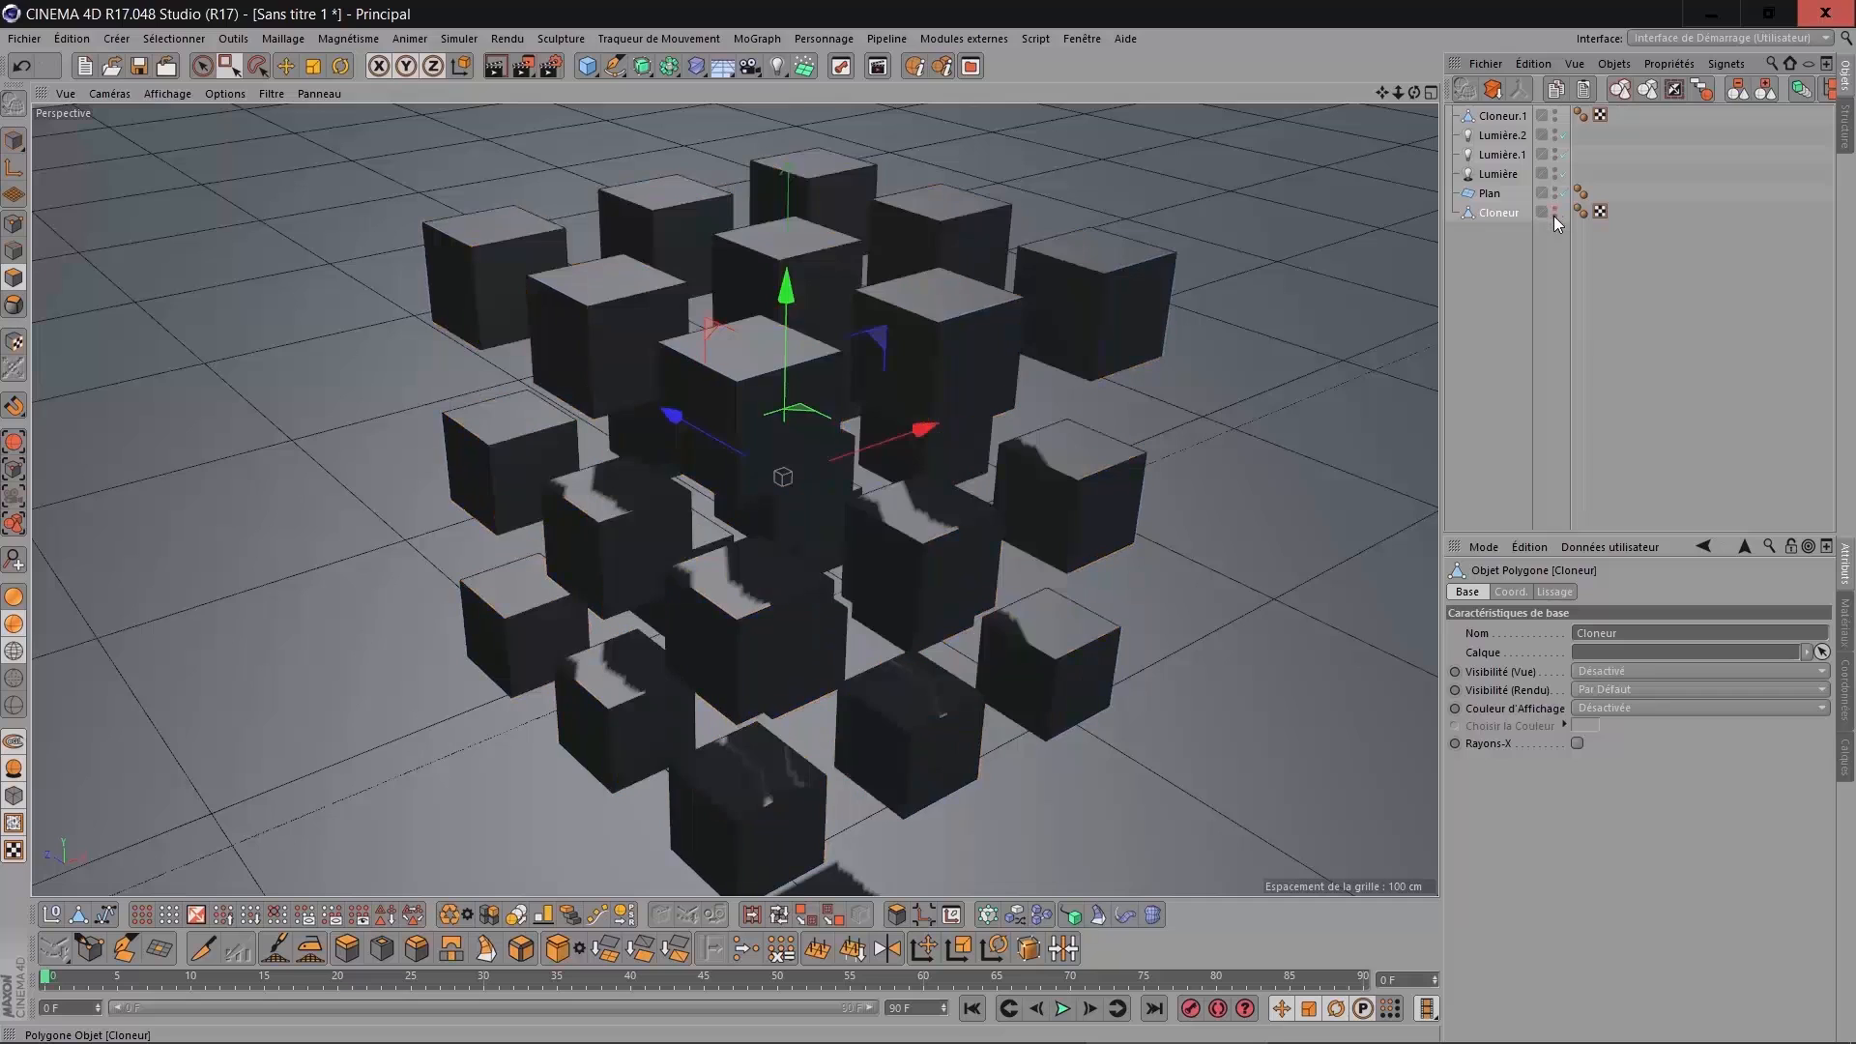
click(1499, 117)
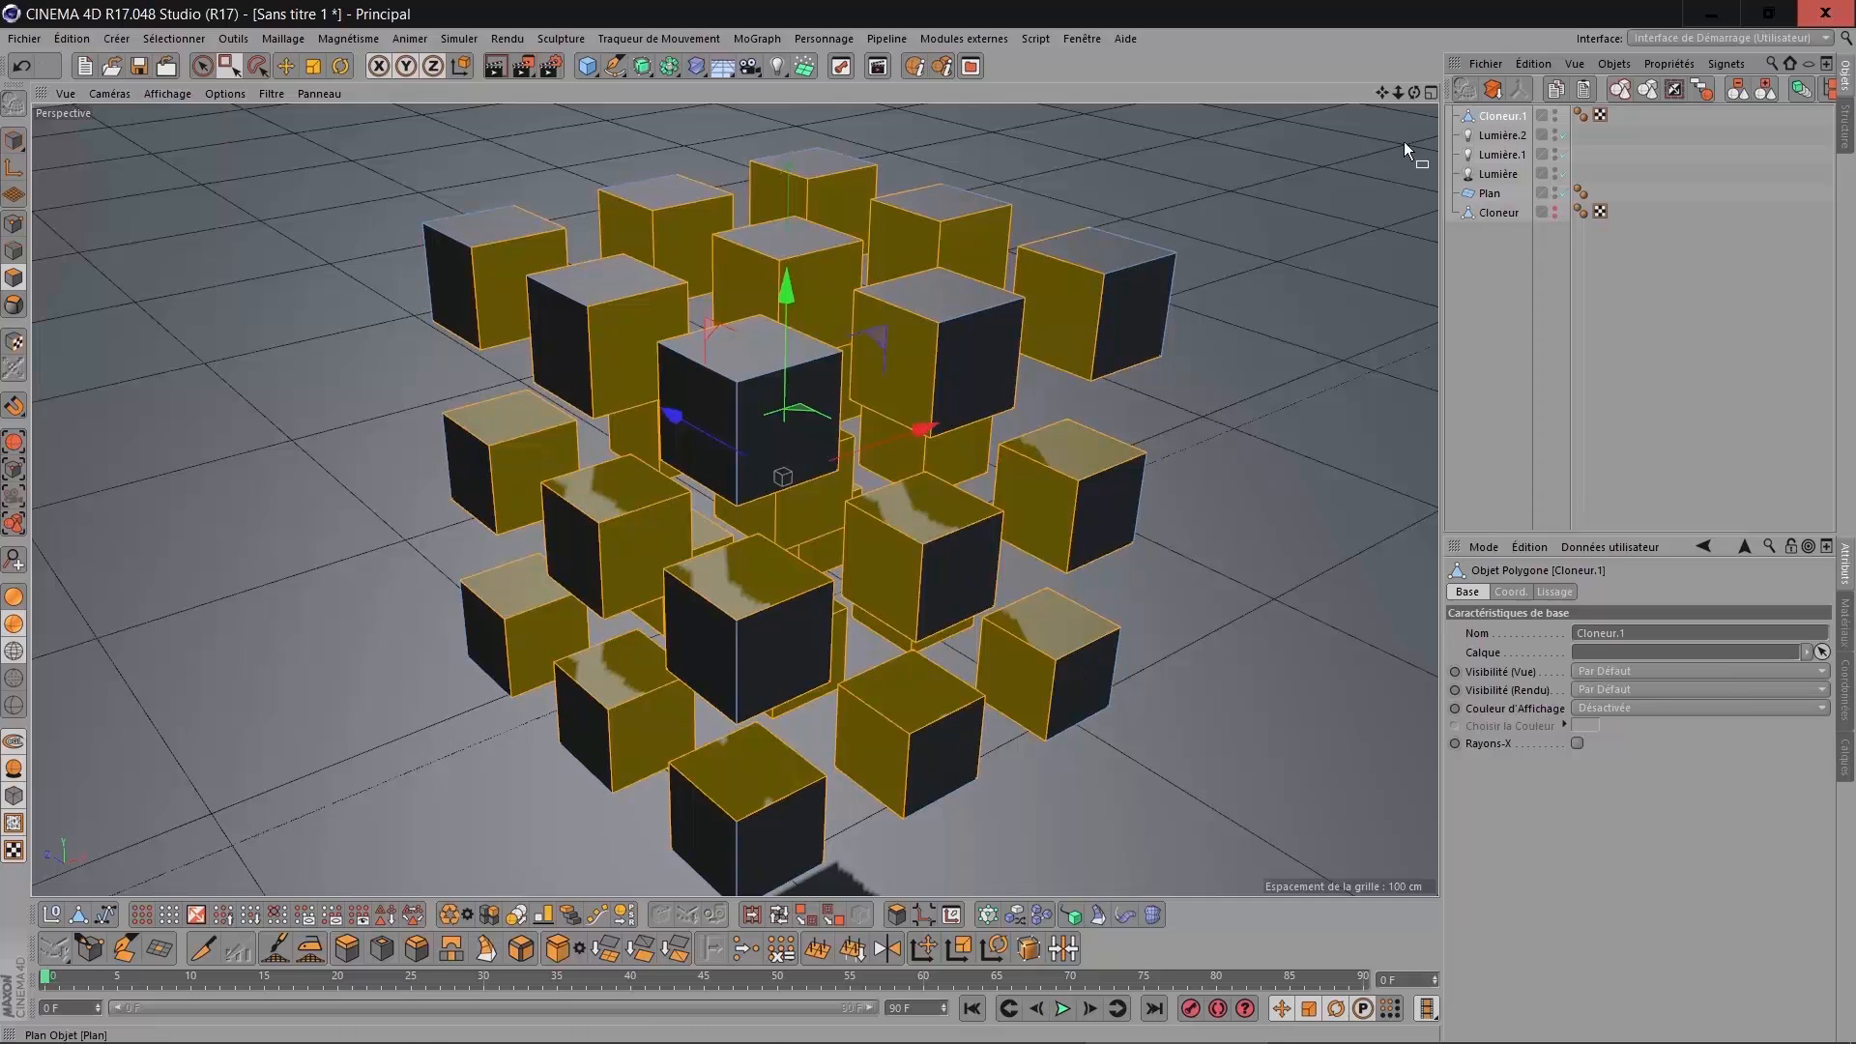
drag(1414, 93, 1140, 95)
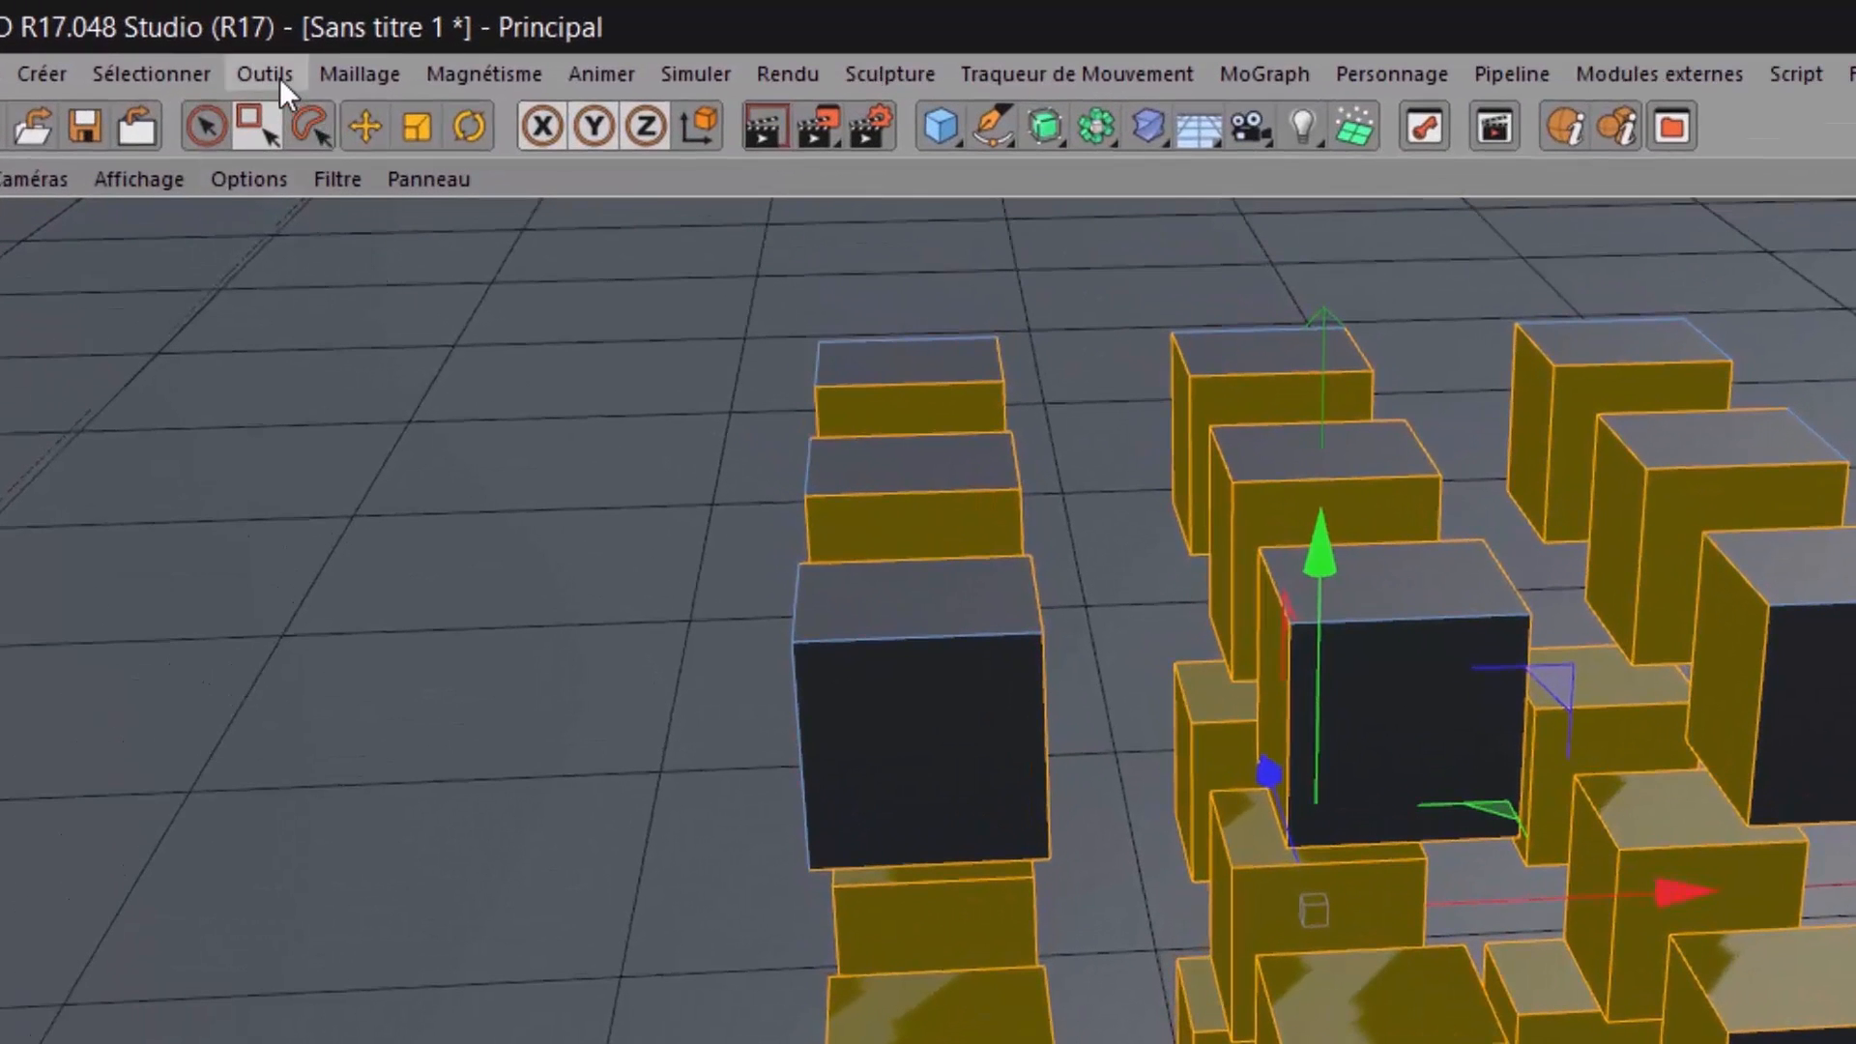
click(265, 74)
mouse_move(344, 72)
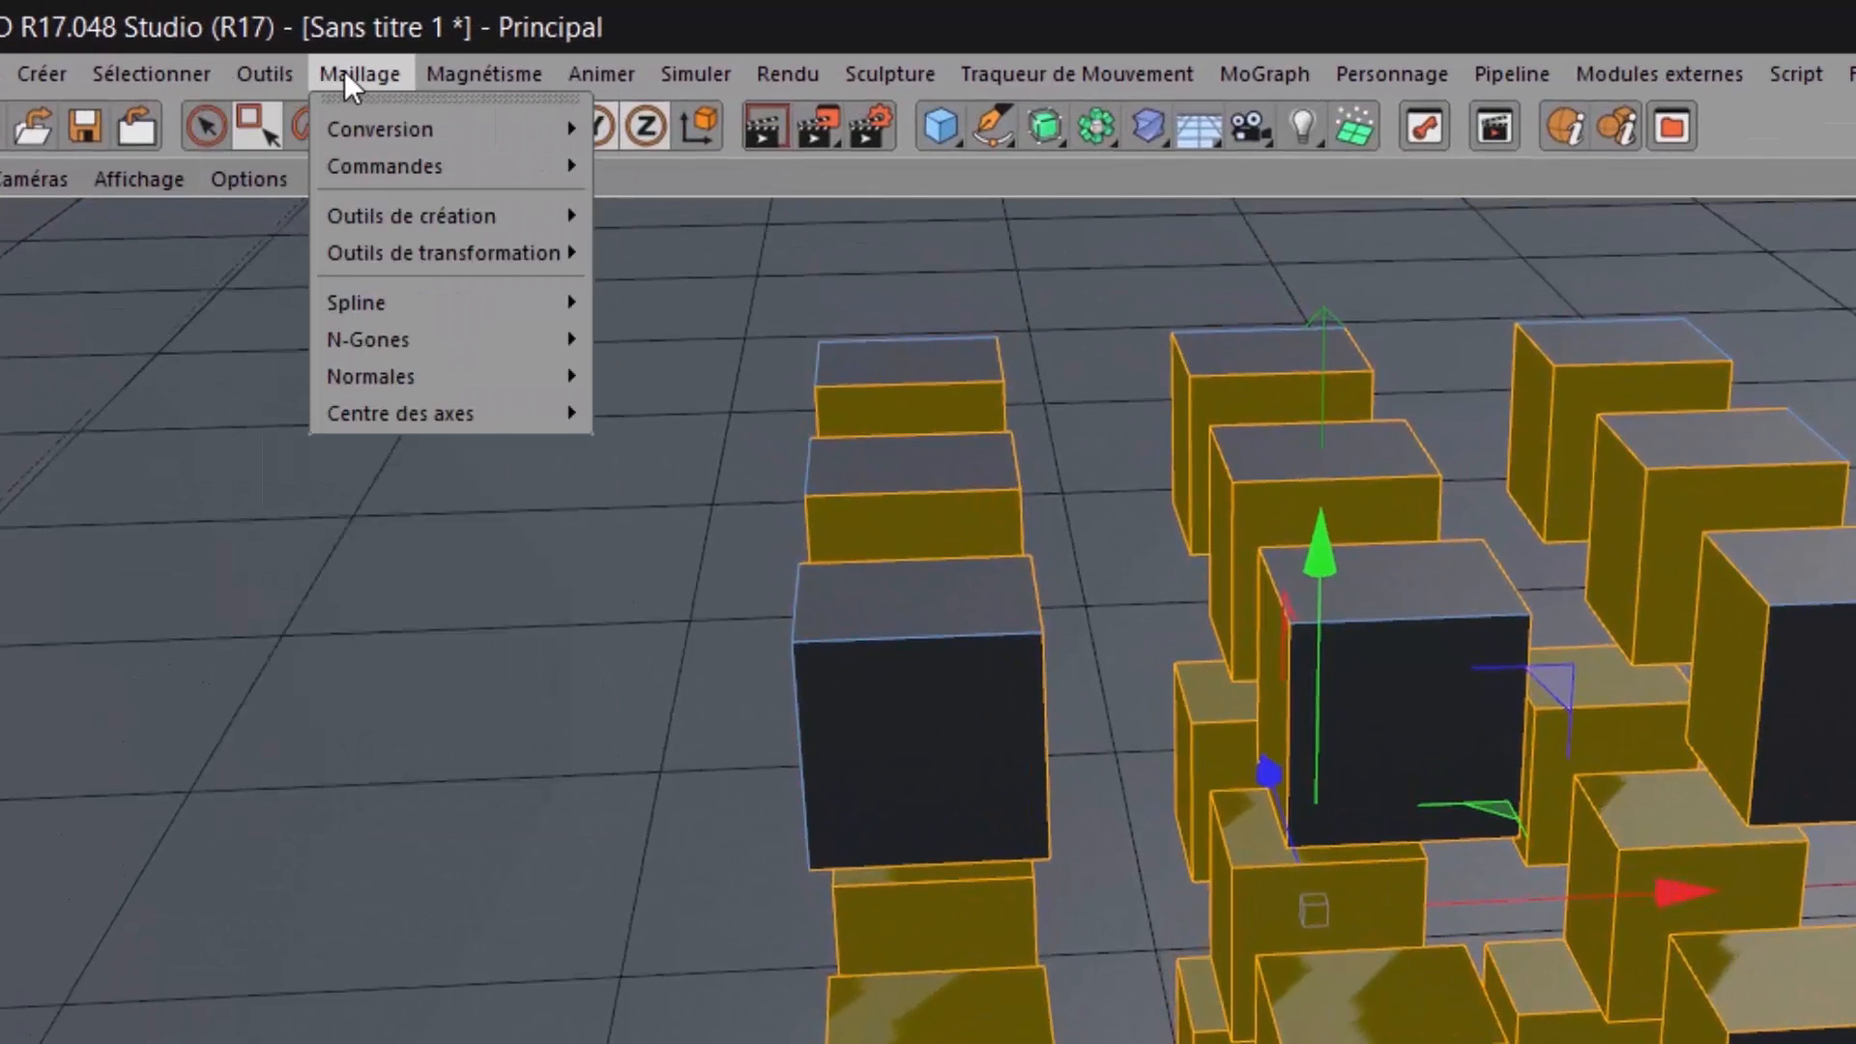
mouse_move(362, 128)
mouse_move(367, 178)
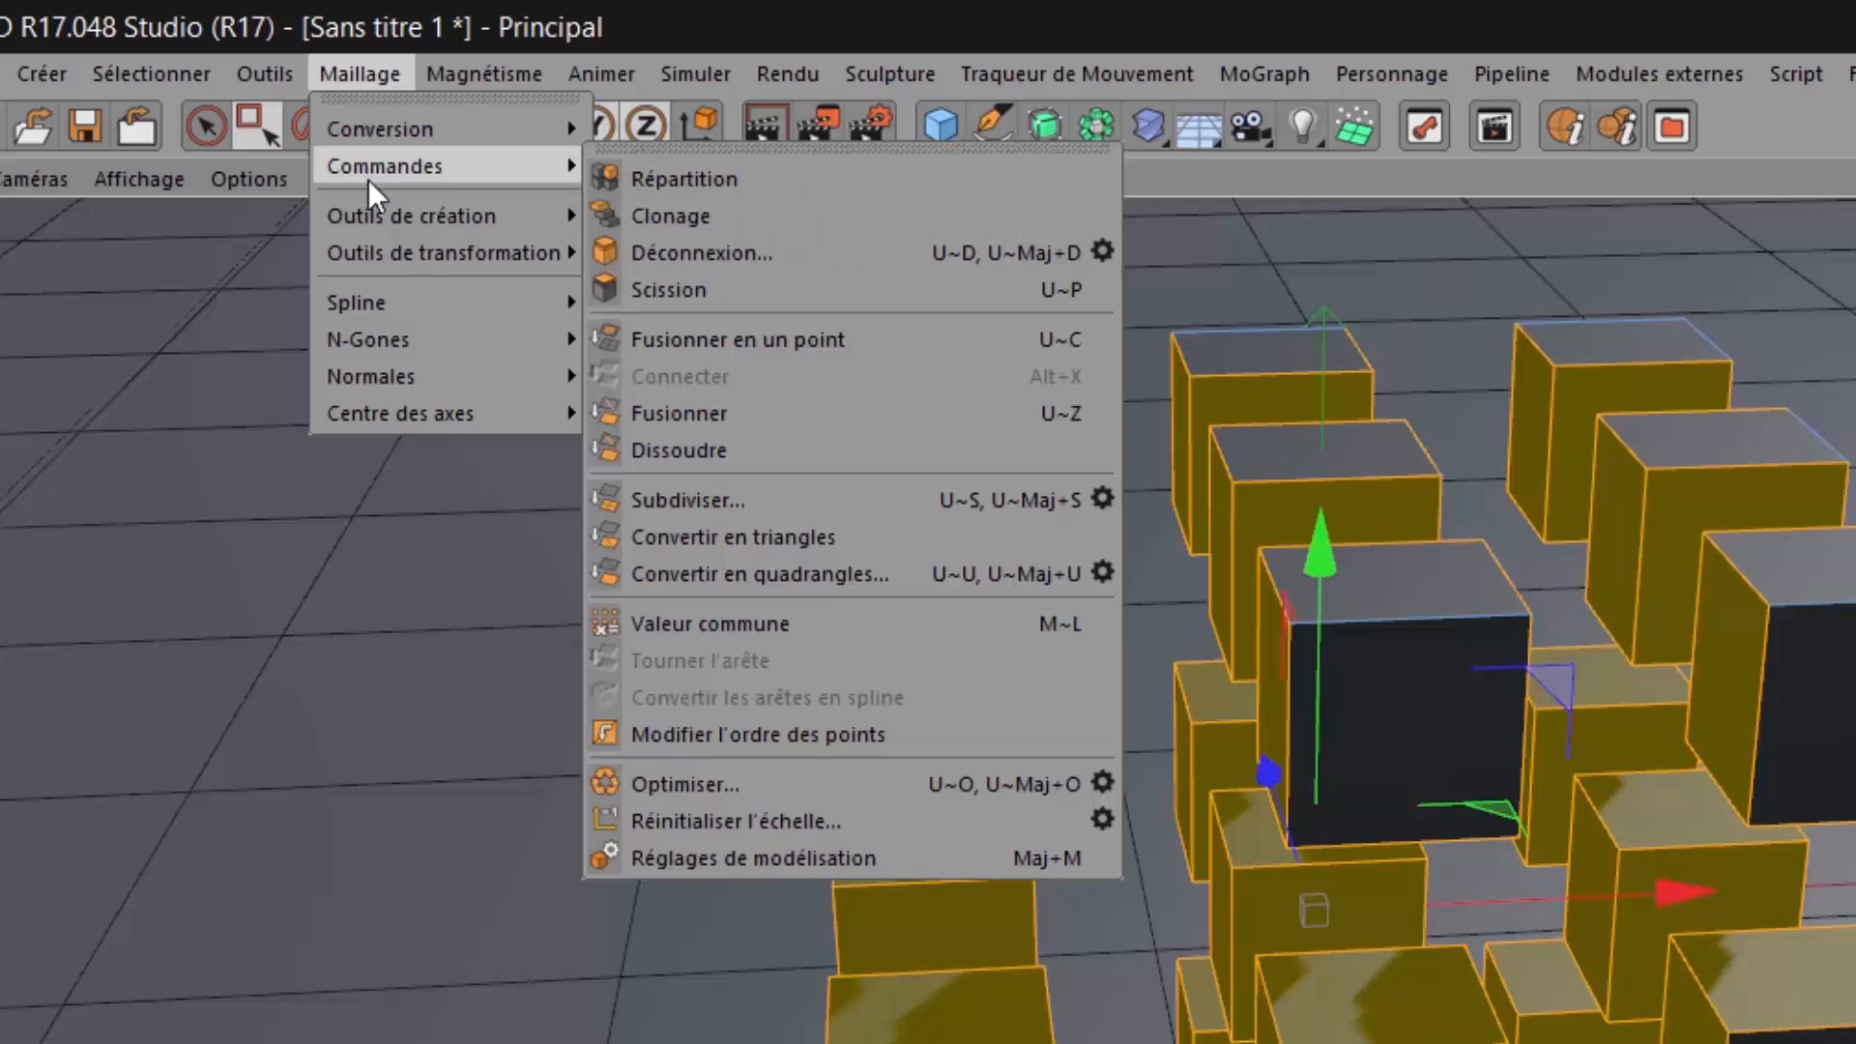
mouse_move(381, 215)
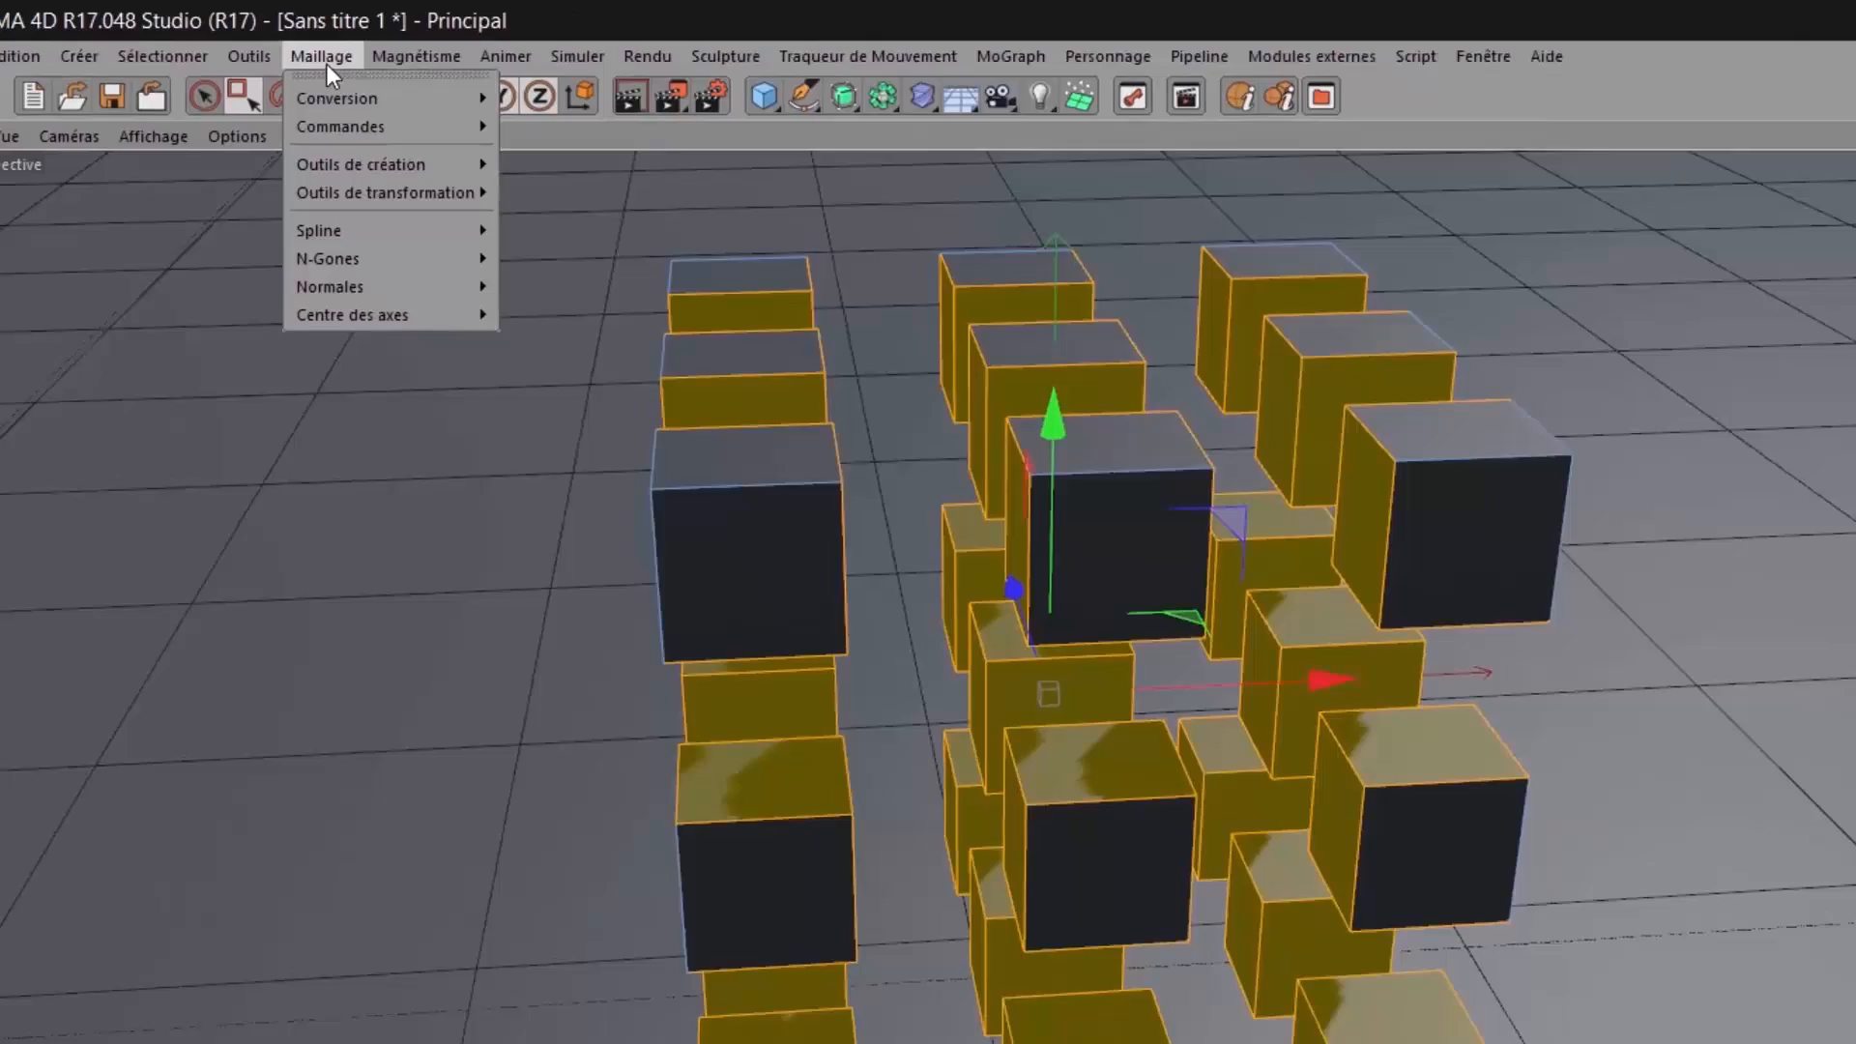
click(357, 75)
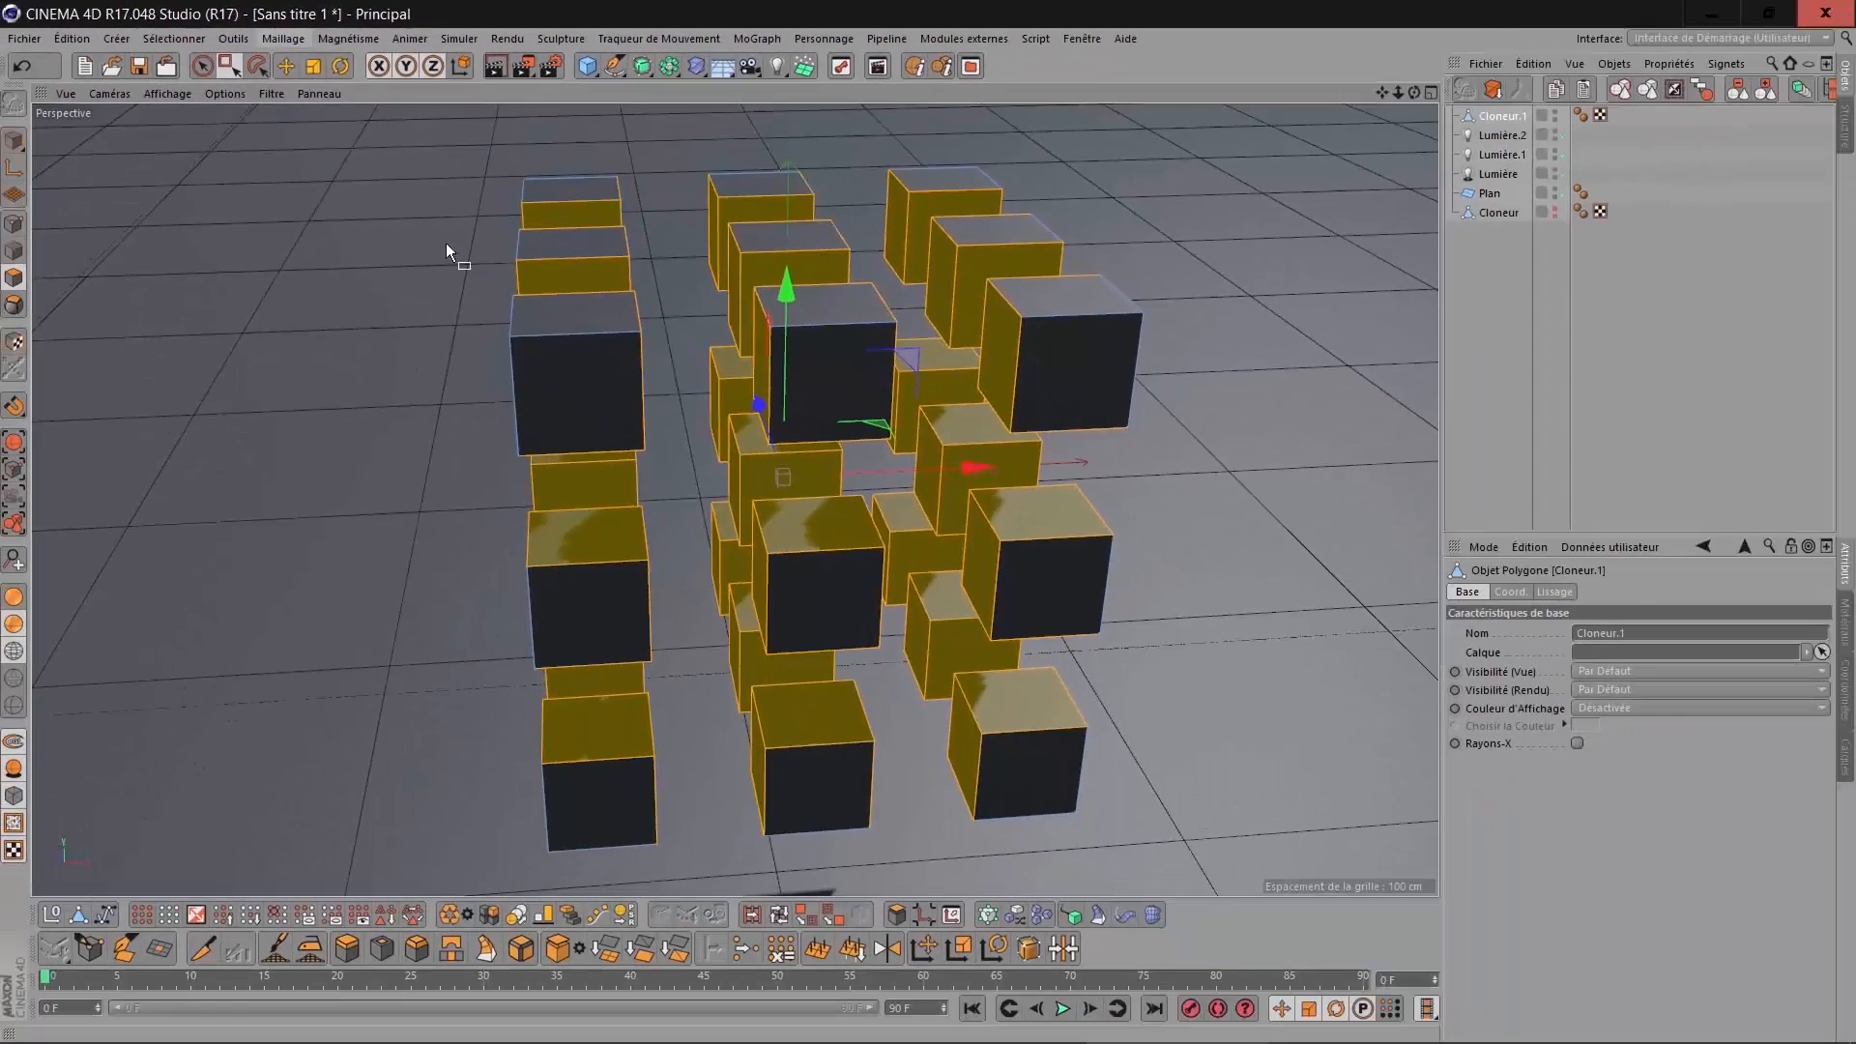
Start a Matrix Extrude (Extrusion matricielle) on the selected inner faces with its scale set to 100% on all three axes.
click(488, 948)
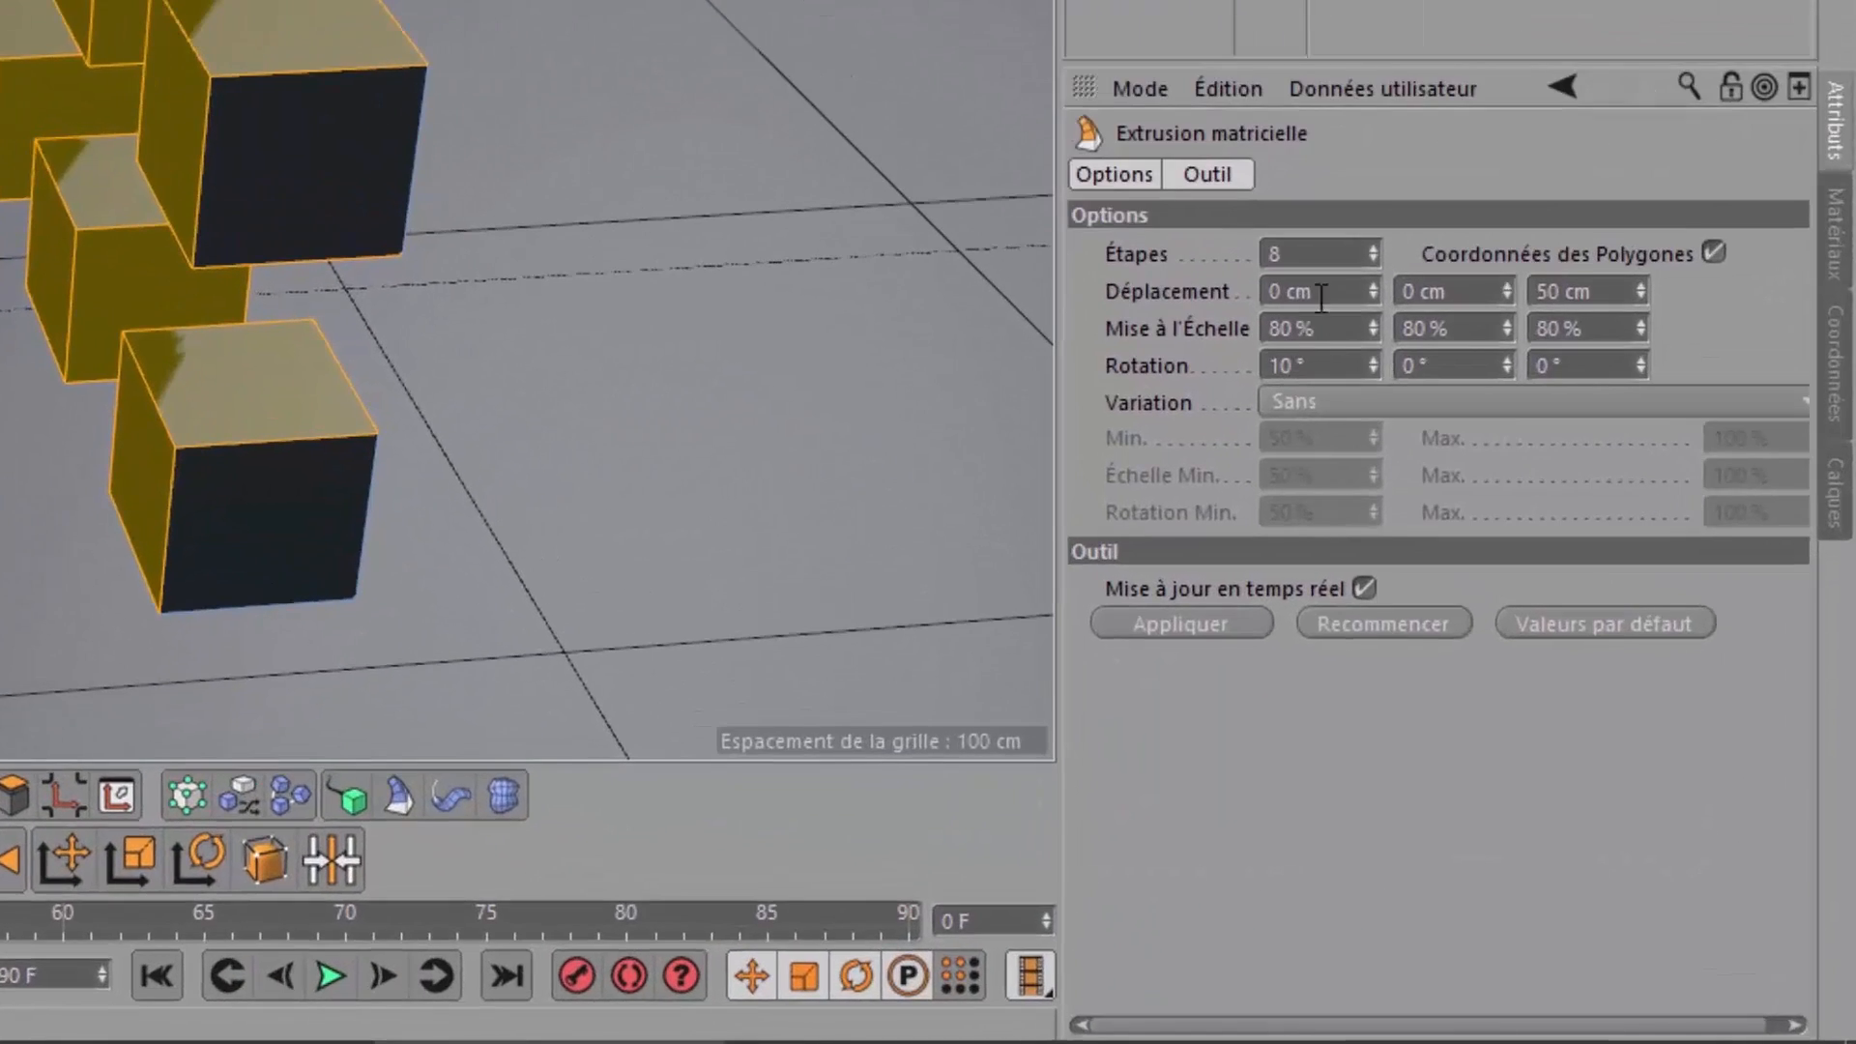
double_click(1347, 328)
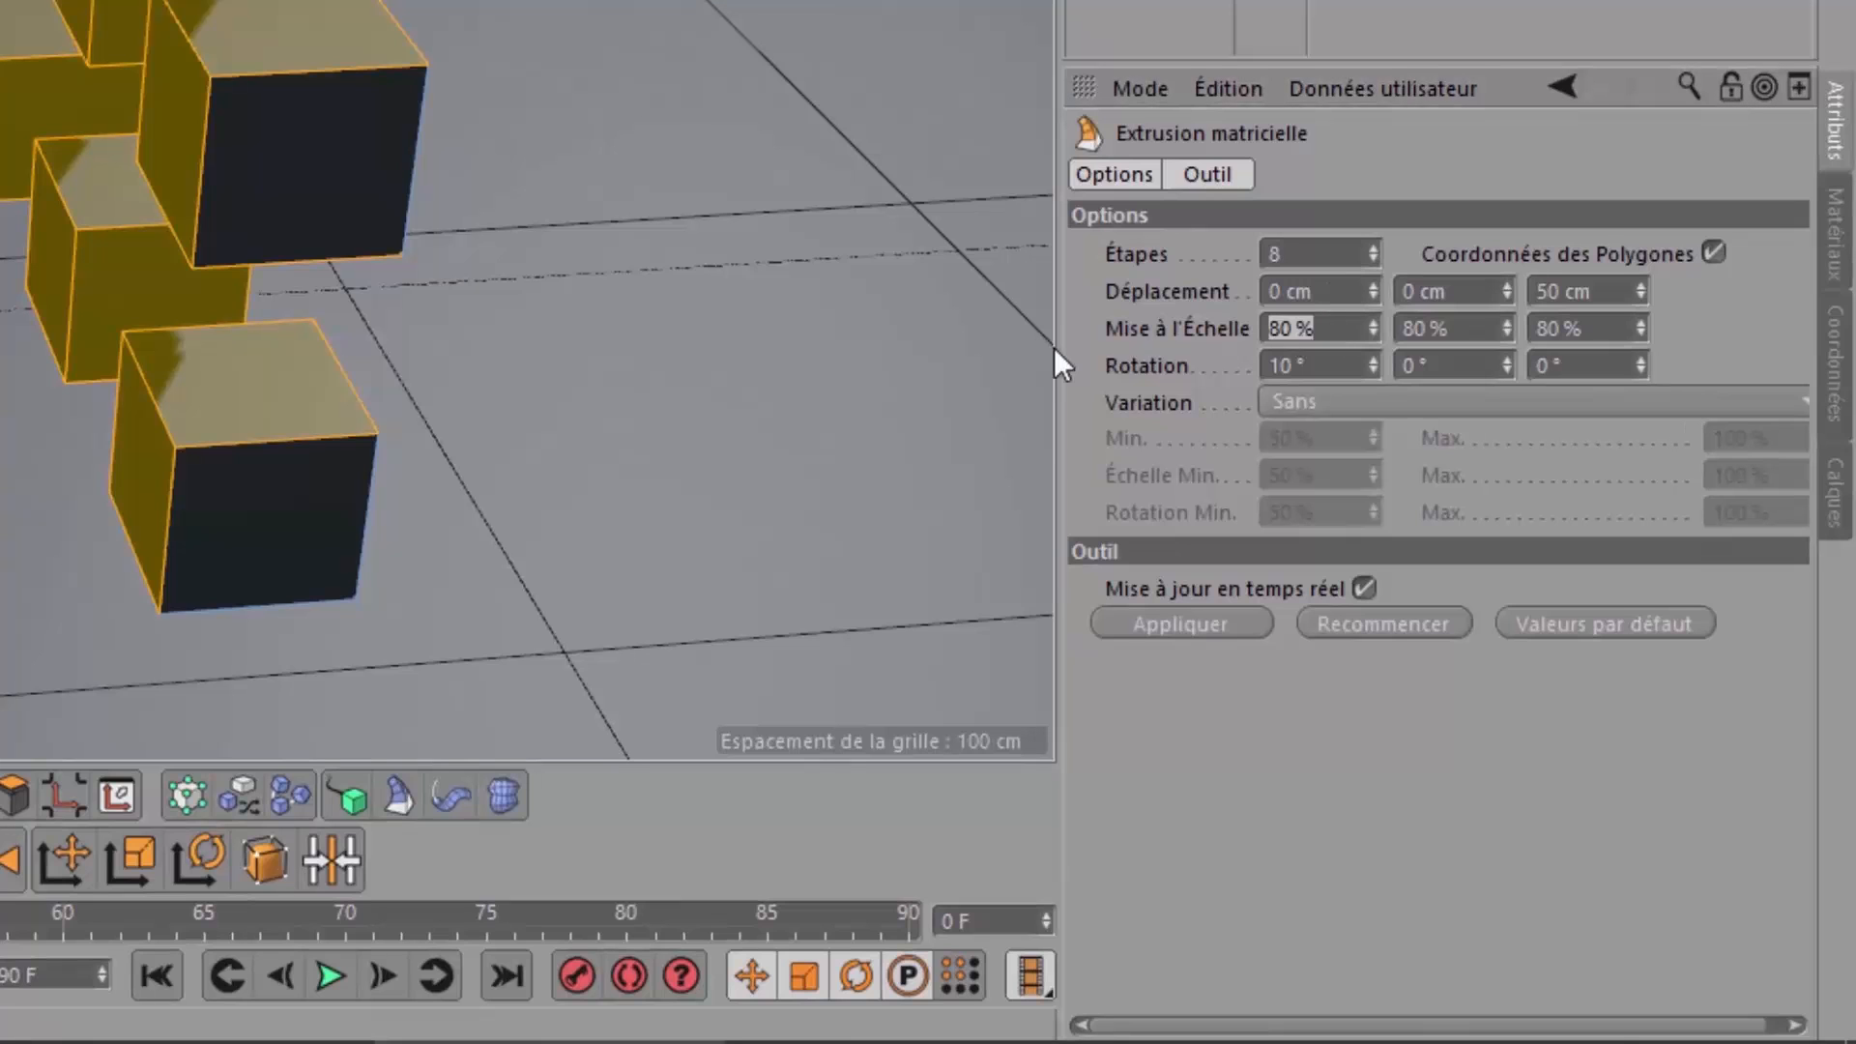
text(100)
key(Tab)
text(100)
key(Return)
key(Tab)
text(1)
Set the matrix extrusion's rotation to 0°, 0°, 45°, apply it and reduce its number of steps to 1.
key(Tab)
text(0)
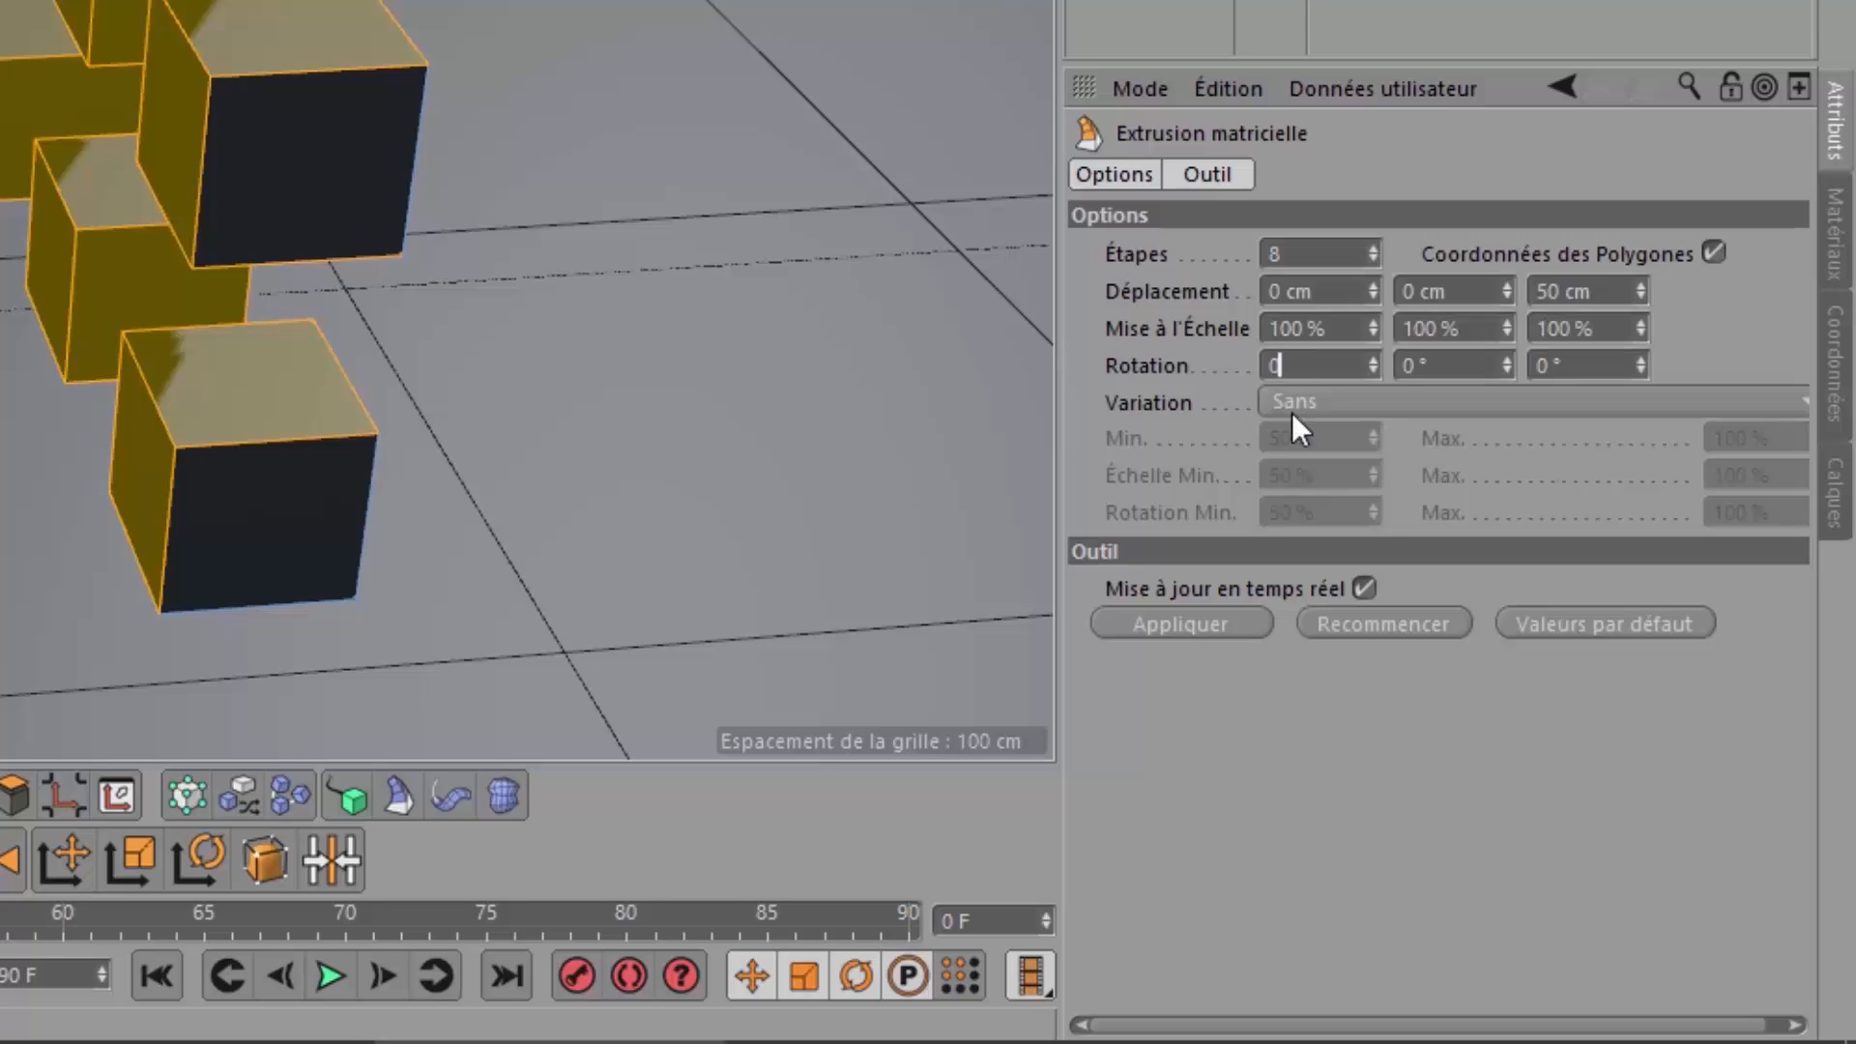
click(1571, 365)
text(45)
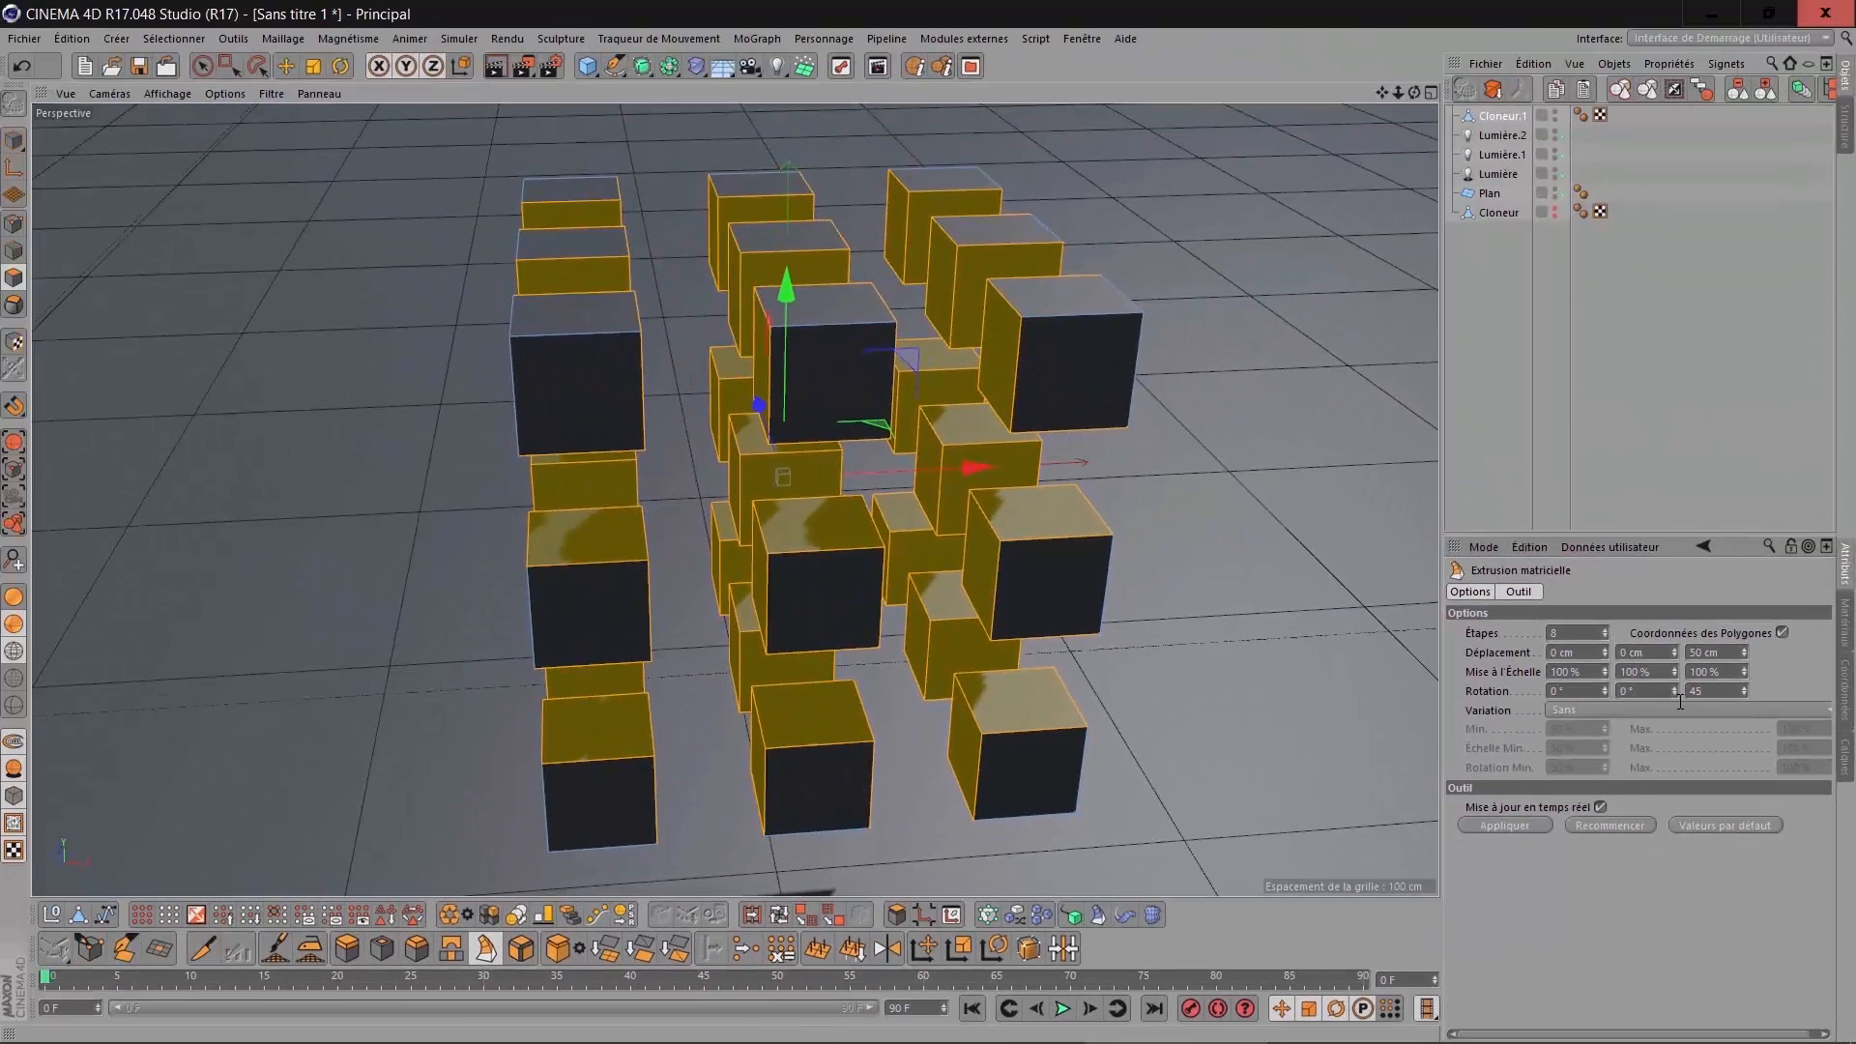
click(1530, 824)
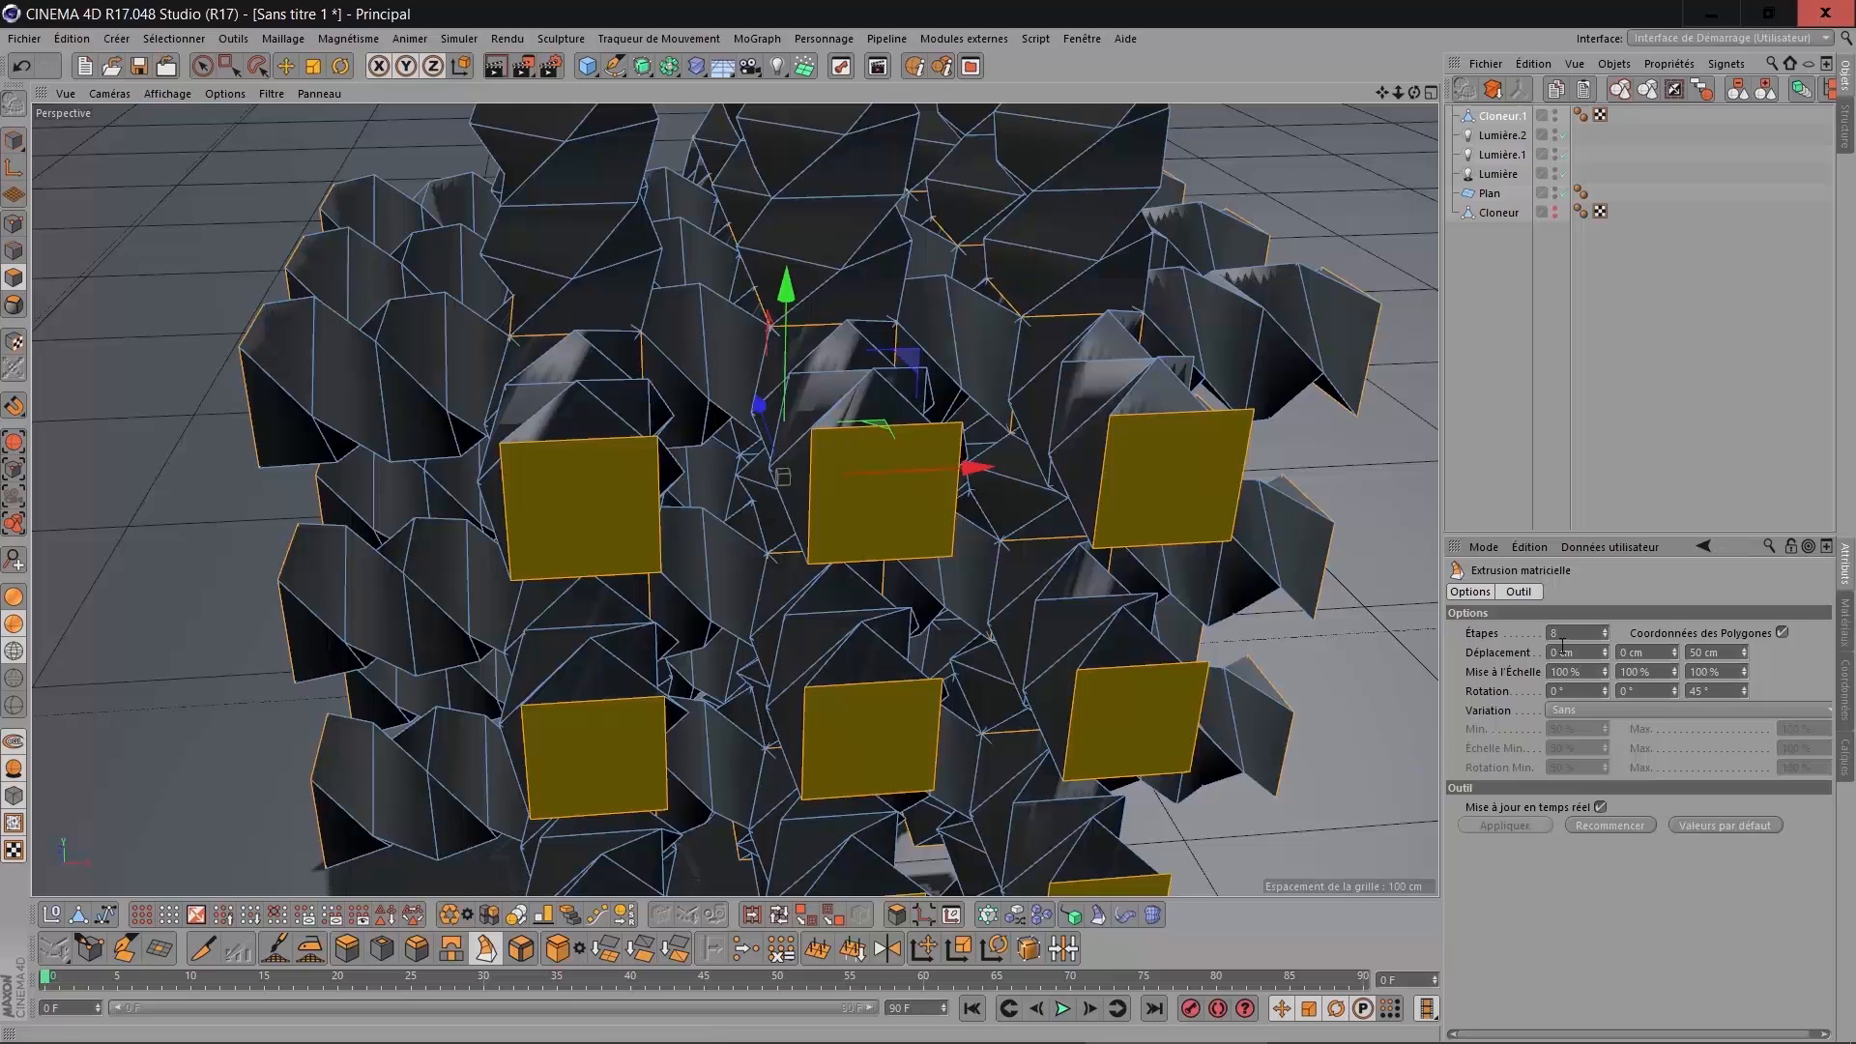
text(1)
key(Return)
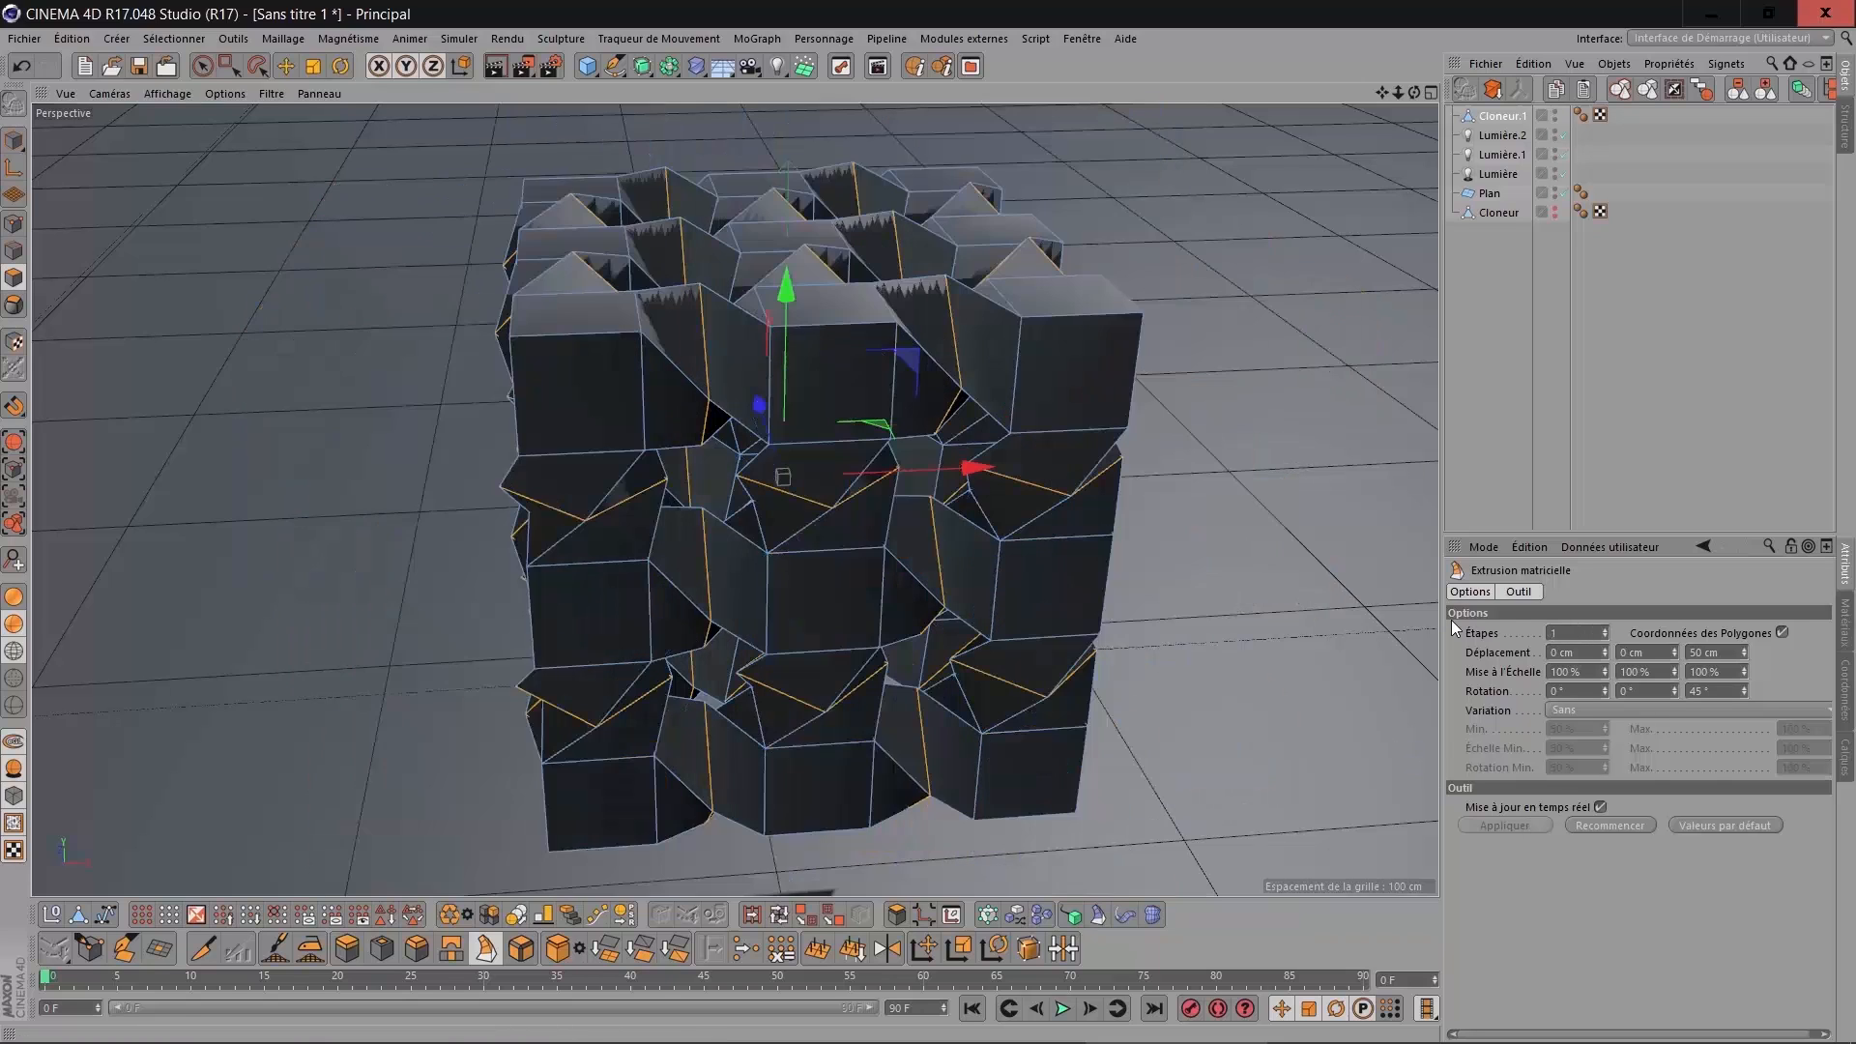
Try a smaller third displacement value of 40 cm for the matrix extrusion and bring it back to 50 cm.
drag(1414, 93, 1160, 106)
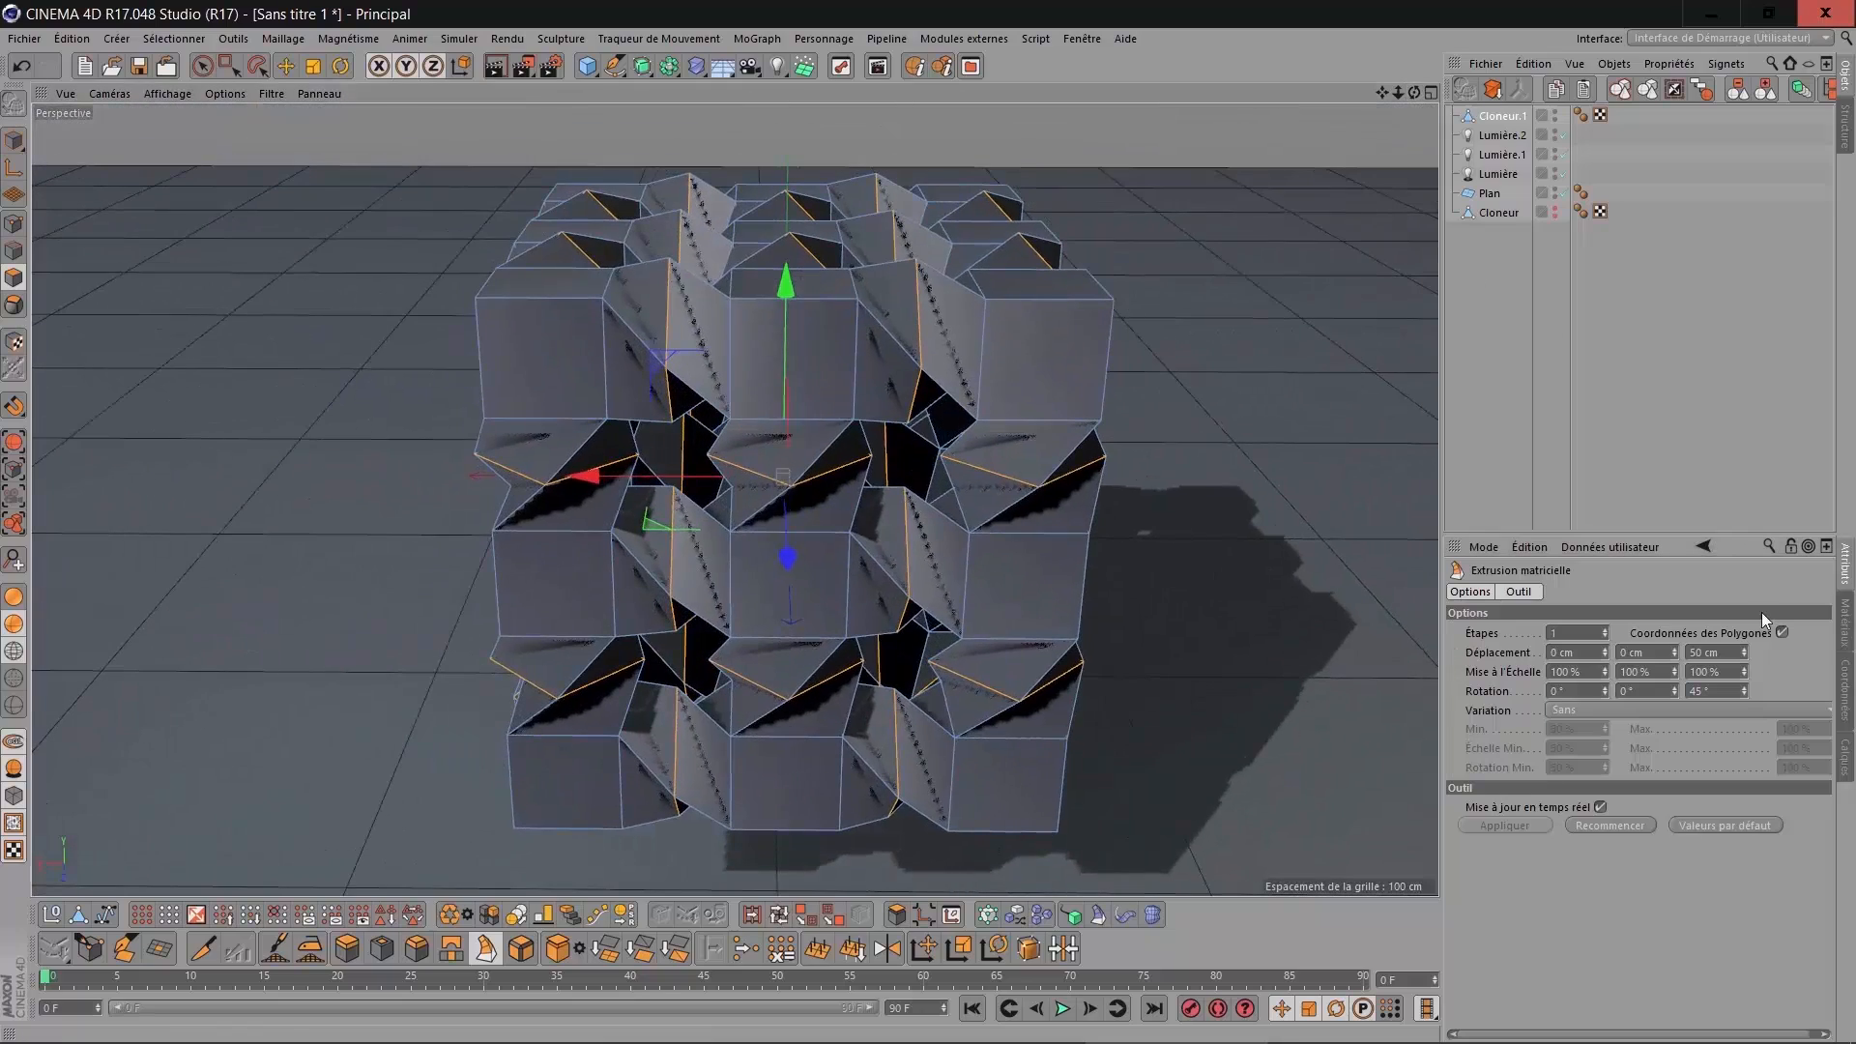
drag(1747, 654, 1746, 675)
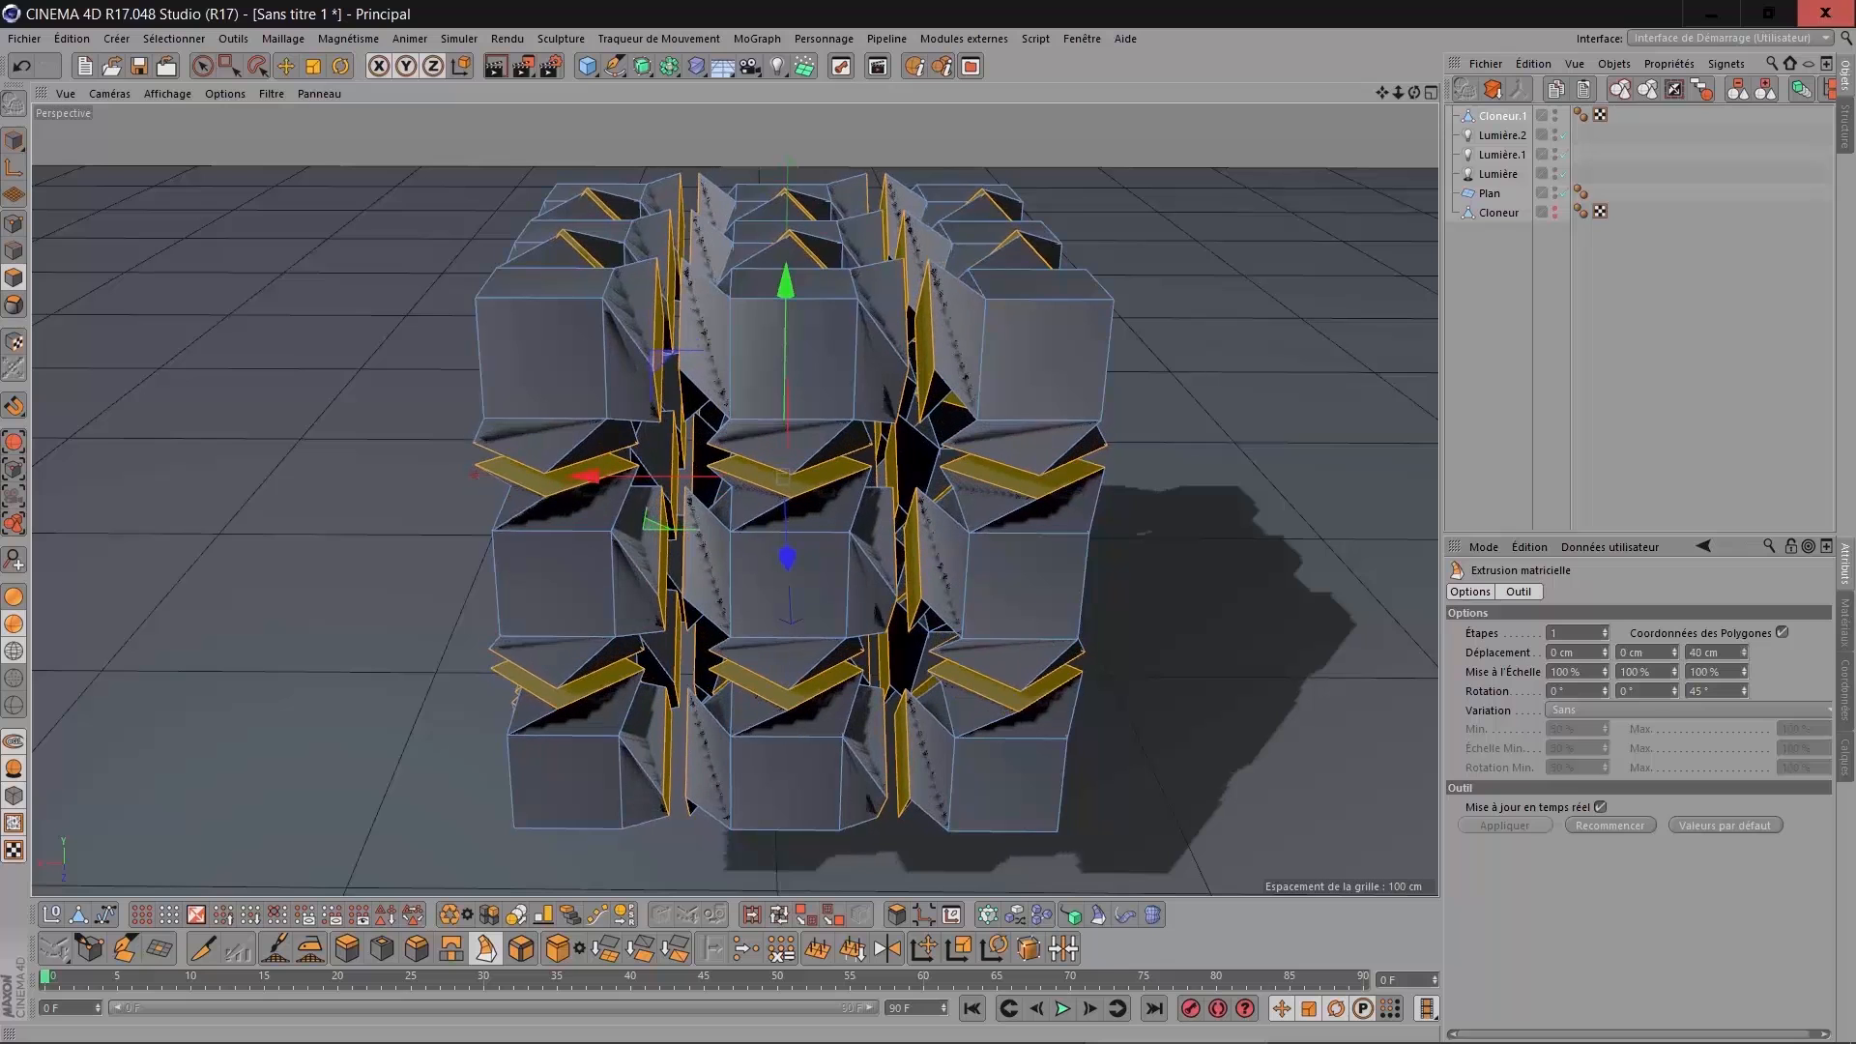
scroll(1735, 650, up, 7)
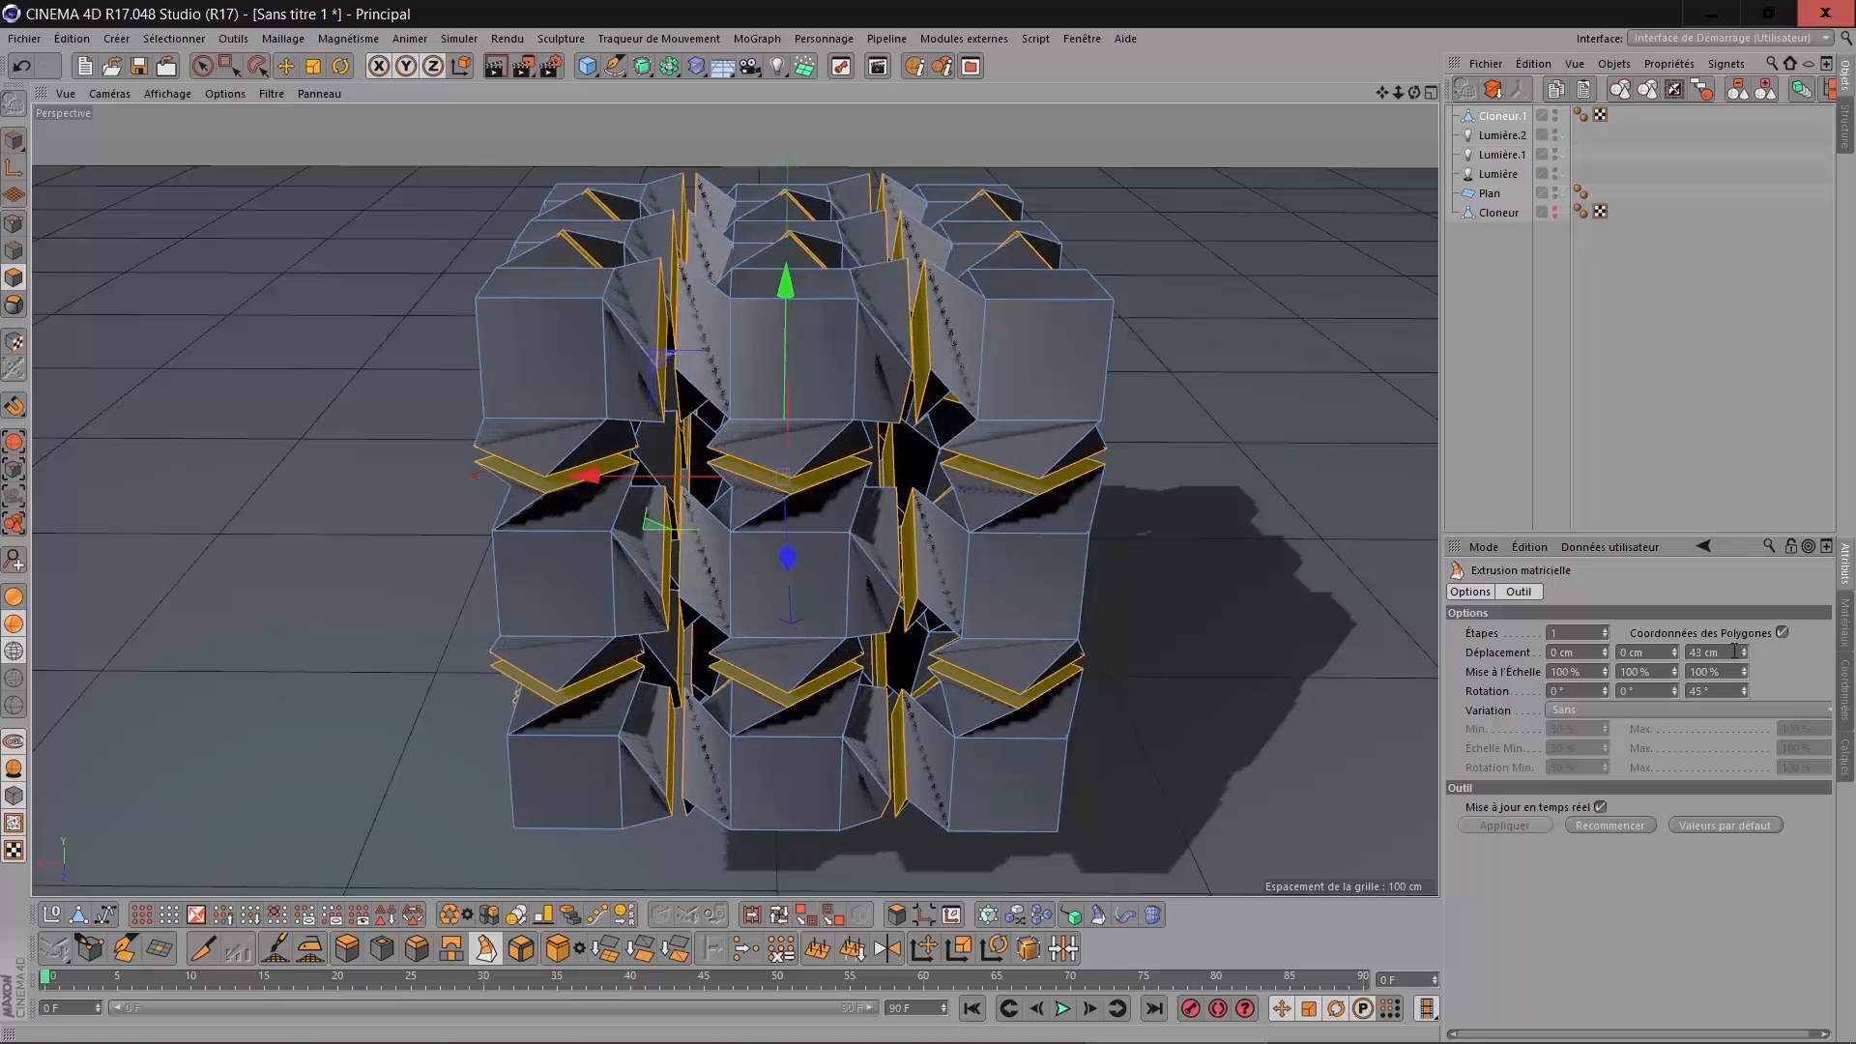
scroll(1735, 651, up, 1)
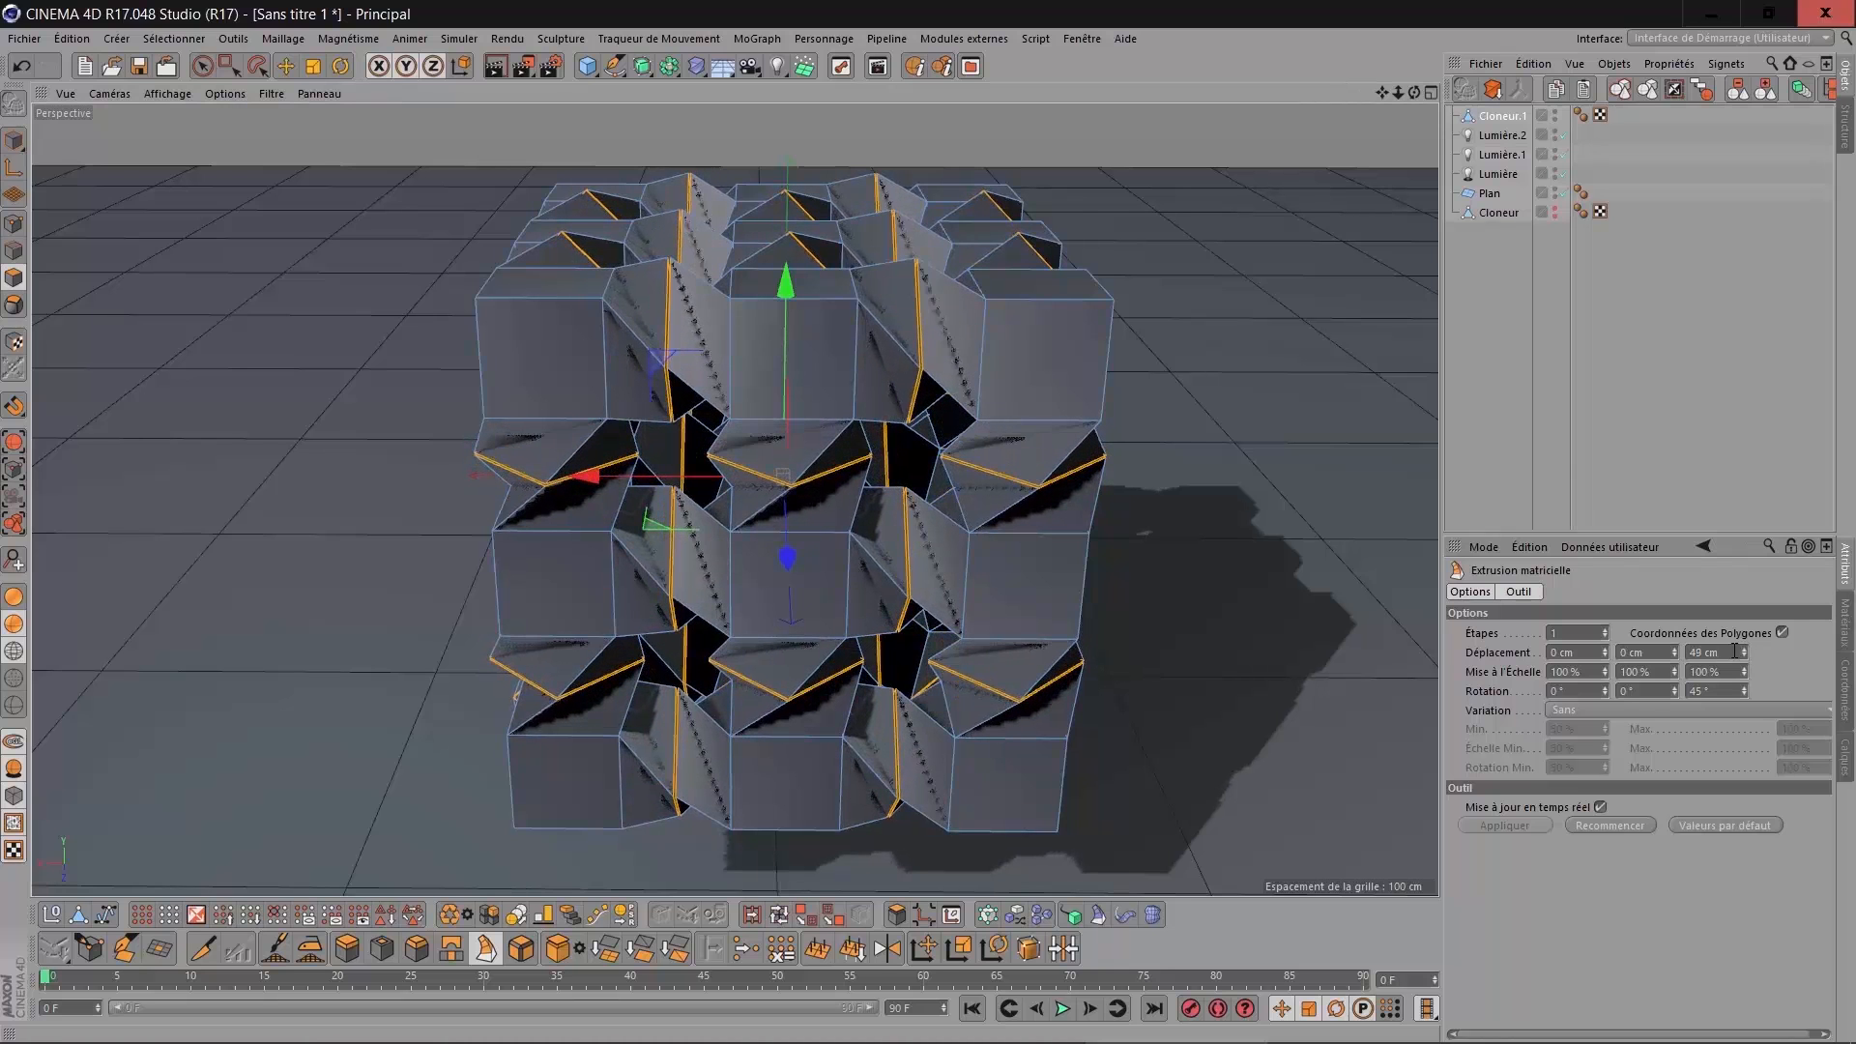
scroll(1354, 285, up, 5)
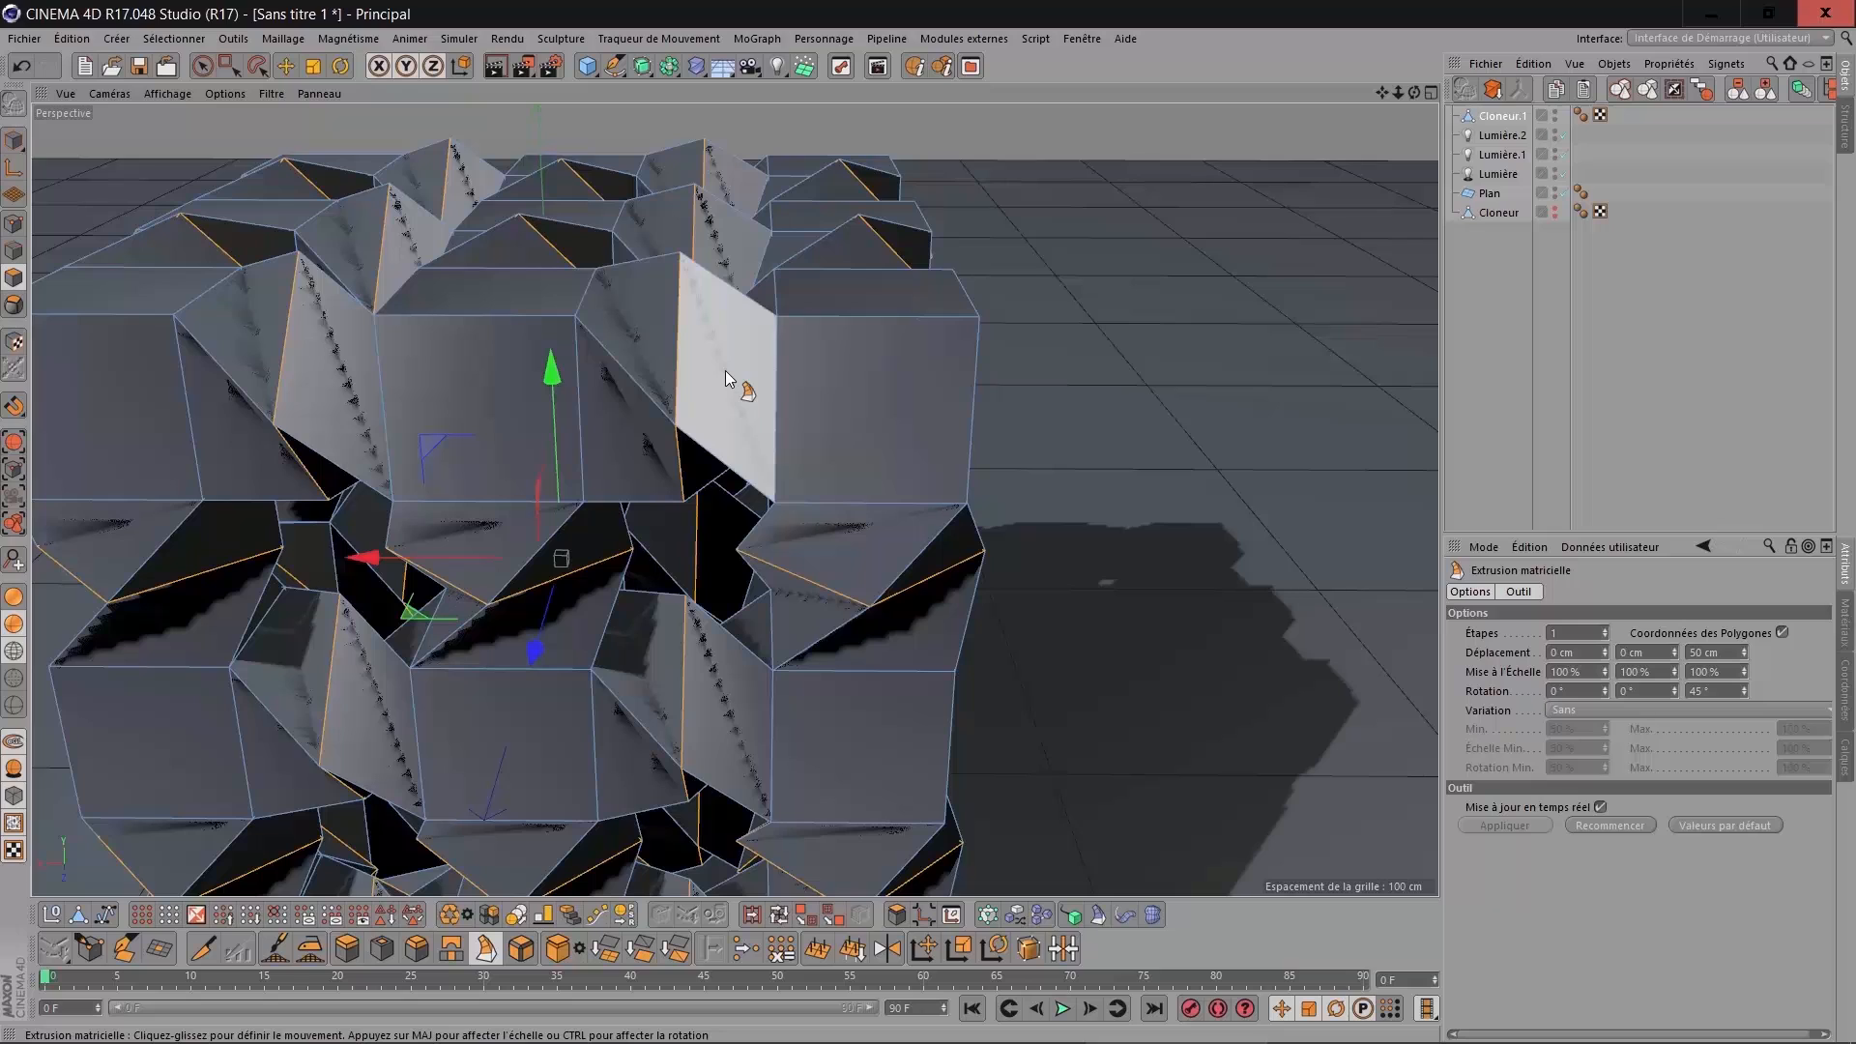
Clear the selection and use Loop Selection to select the alternating twisted polygon bands running around the sides of Cloneur.1.
click(1123, 389)
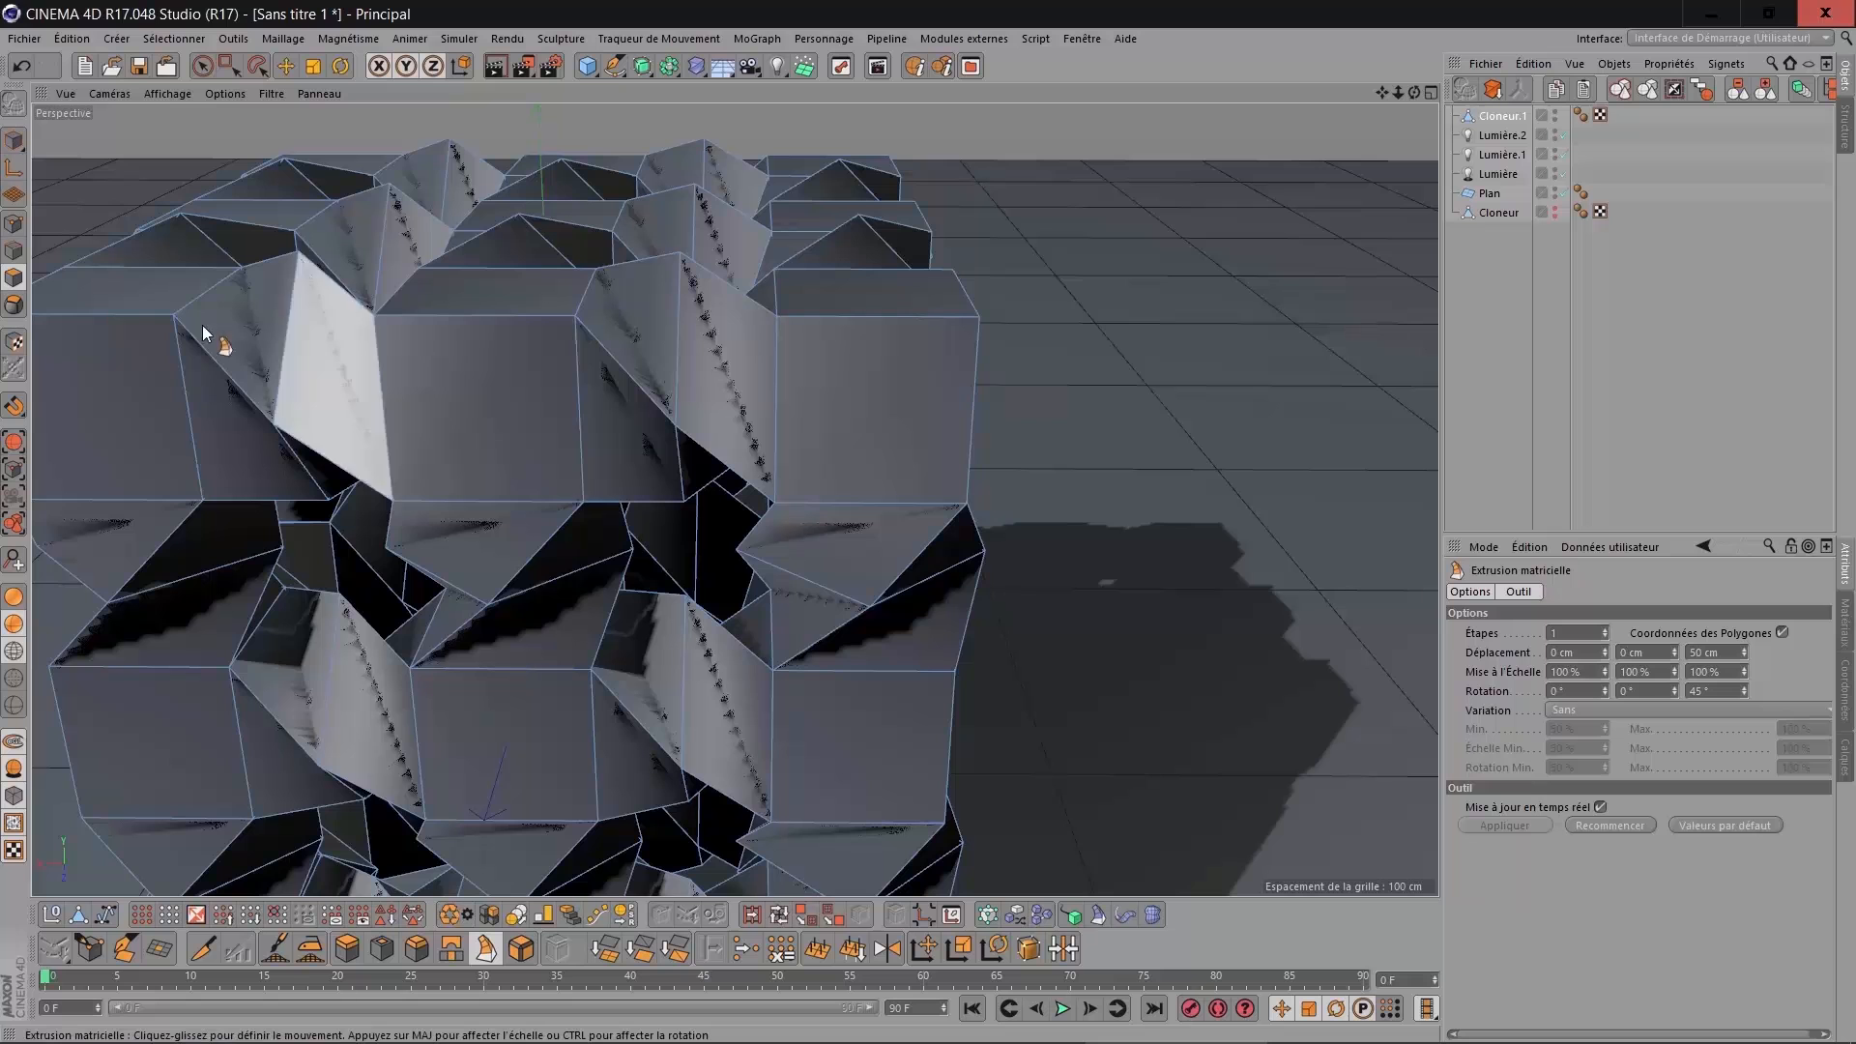
click(778, 913)
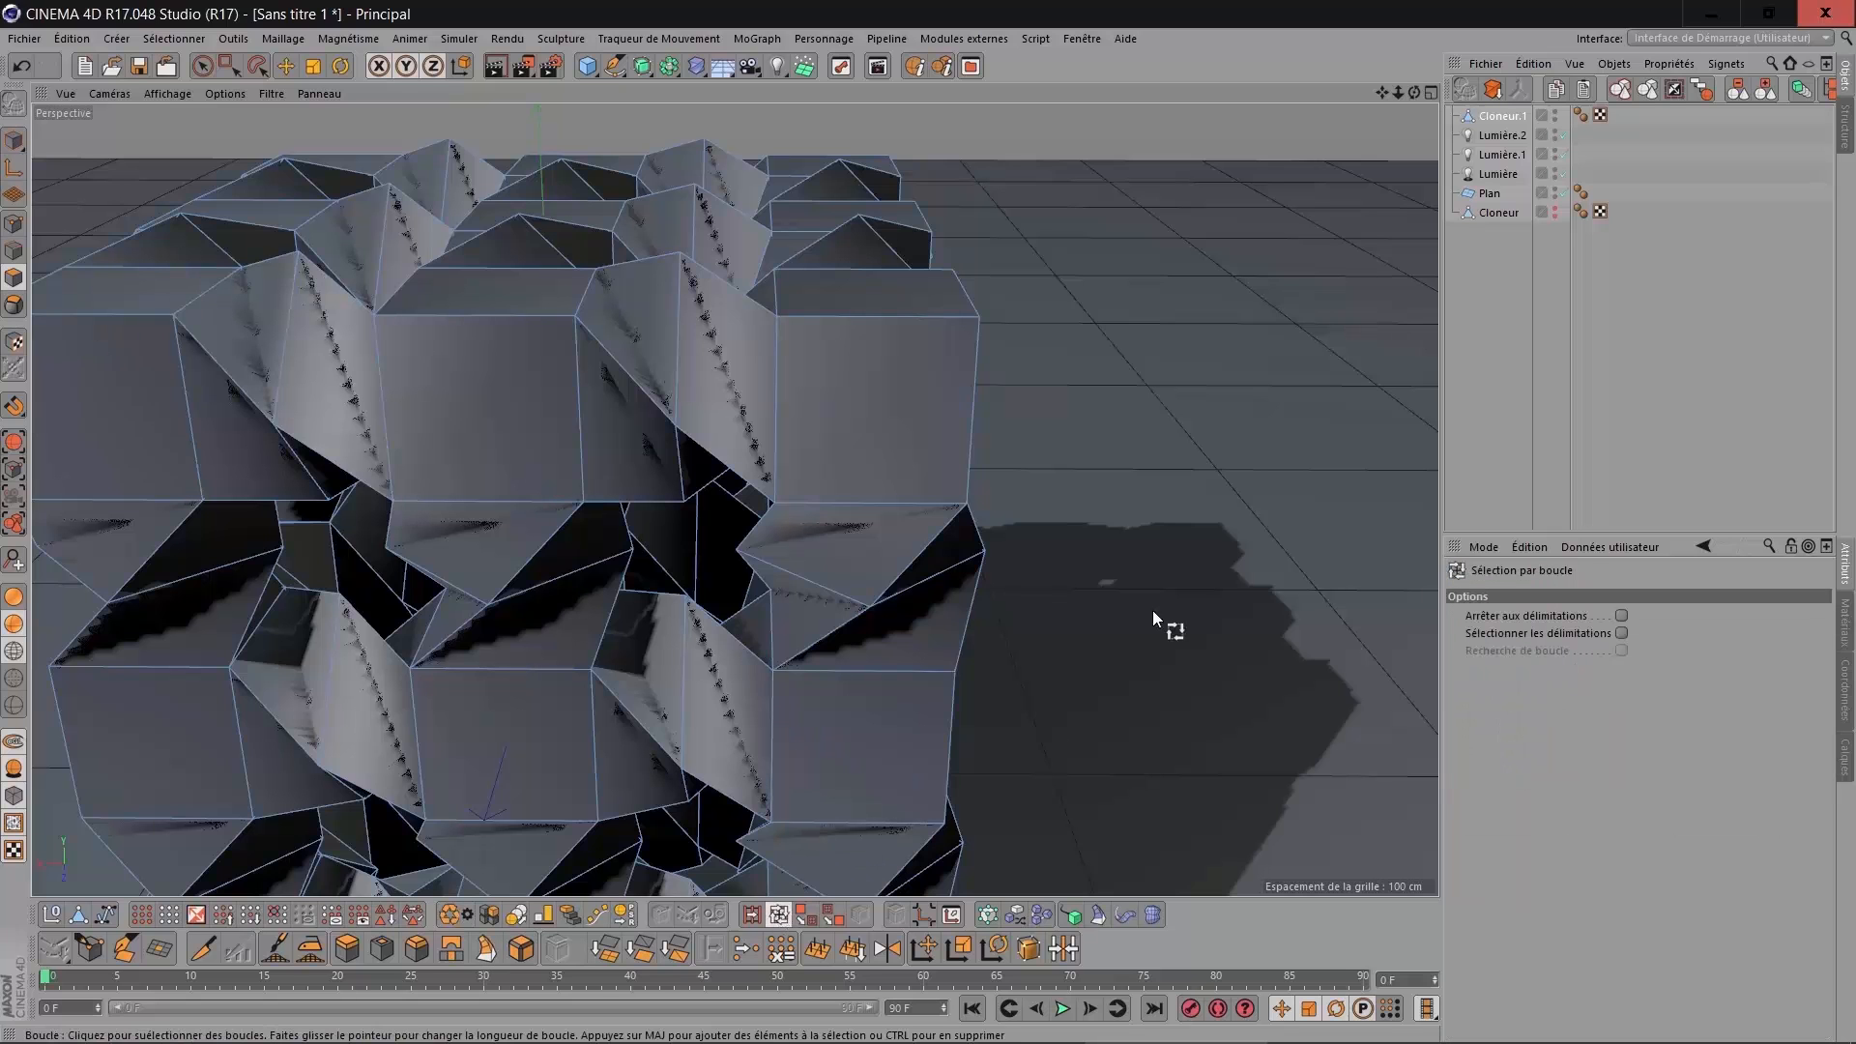
click(757, 407)
scroll(1002, 468, down, 5)
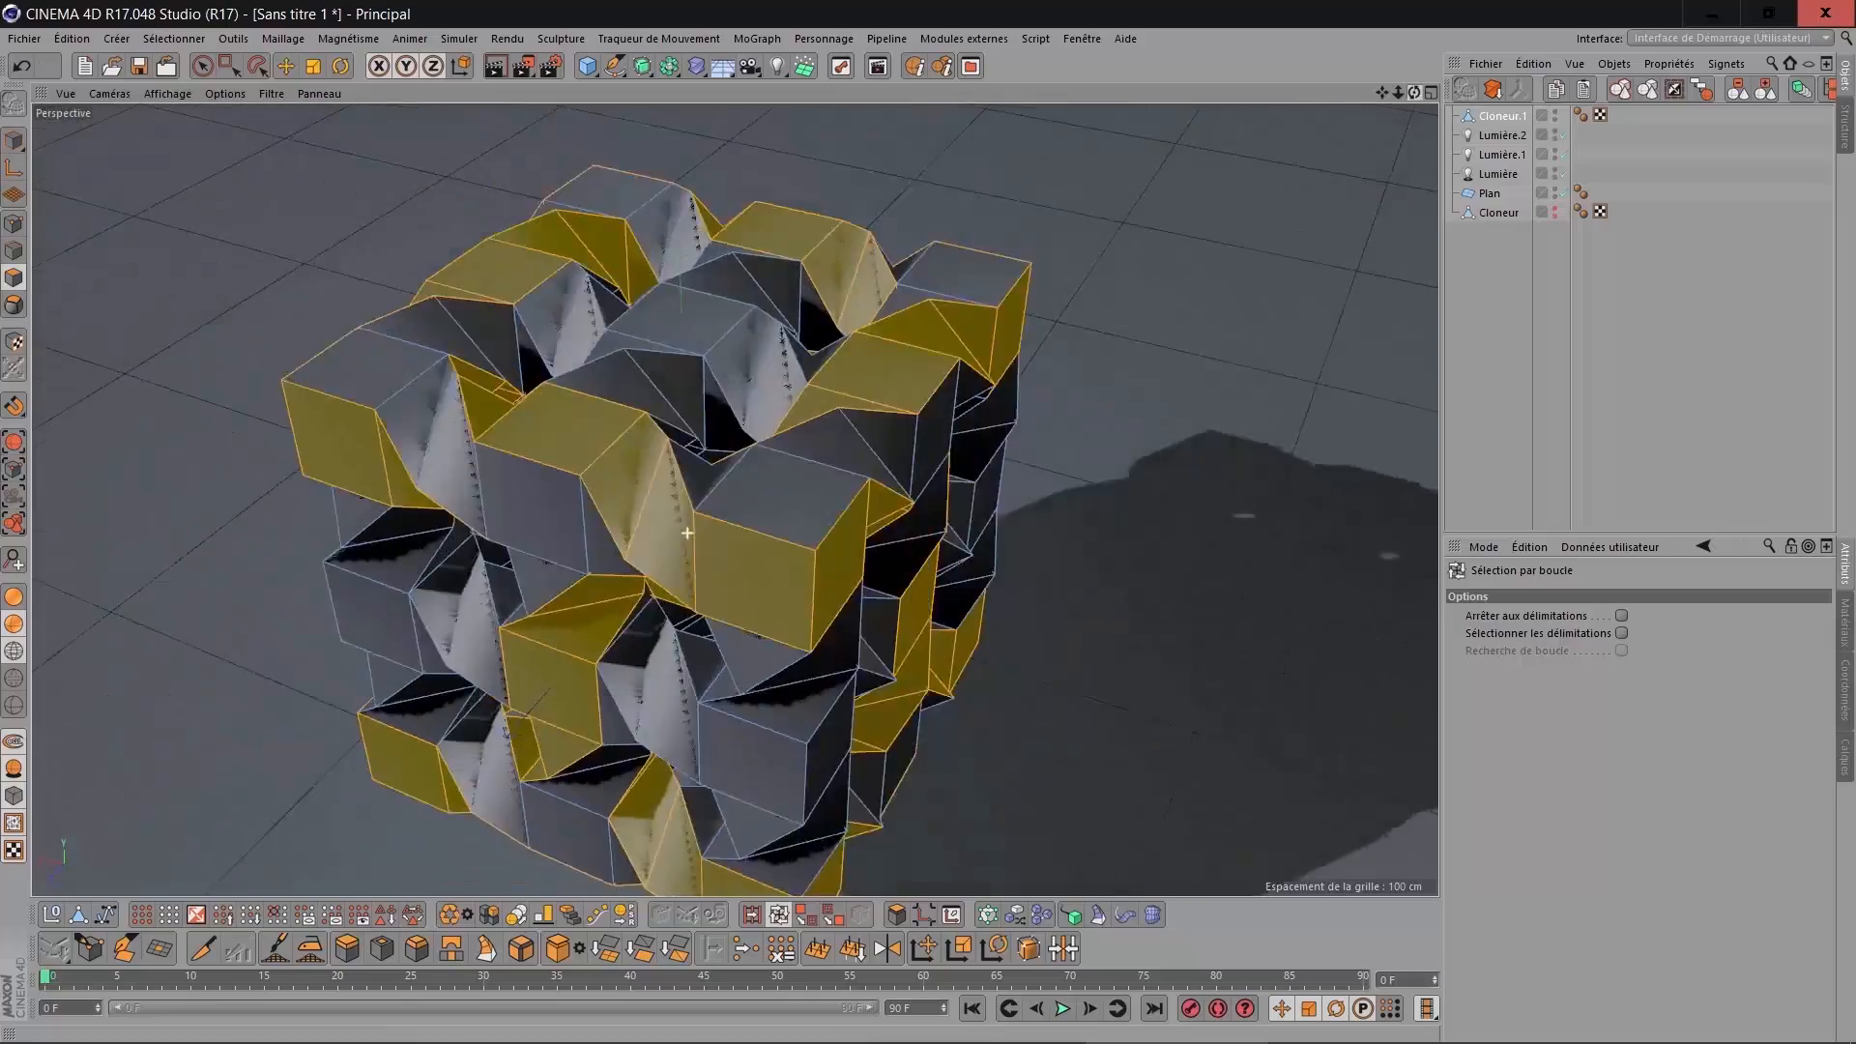
alt+drag(687, 532, 686, 533)
drag(1413, 92, 1413, 91)
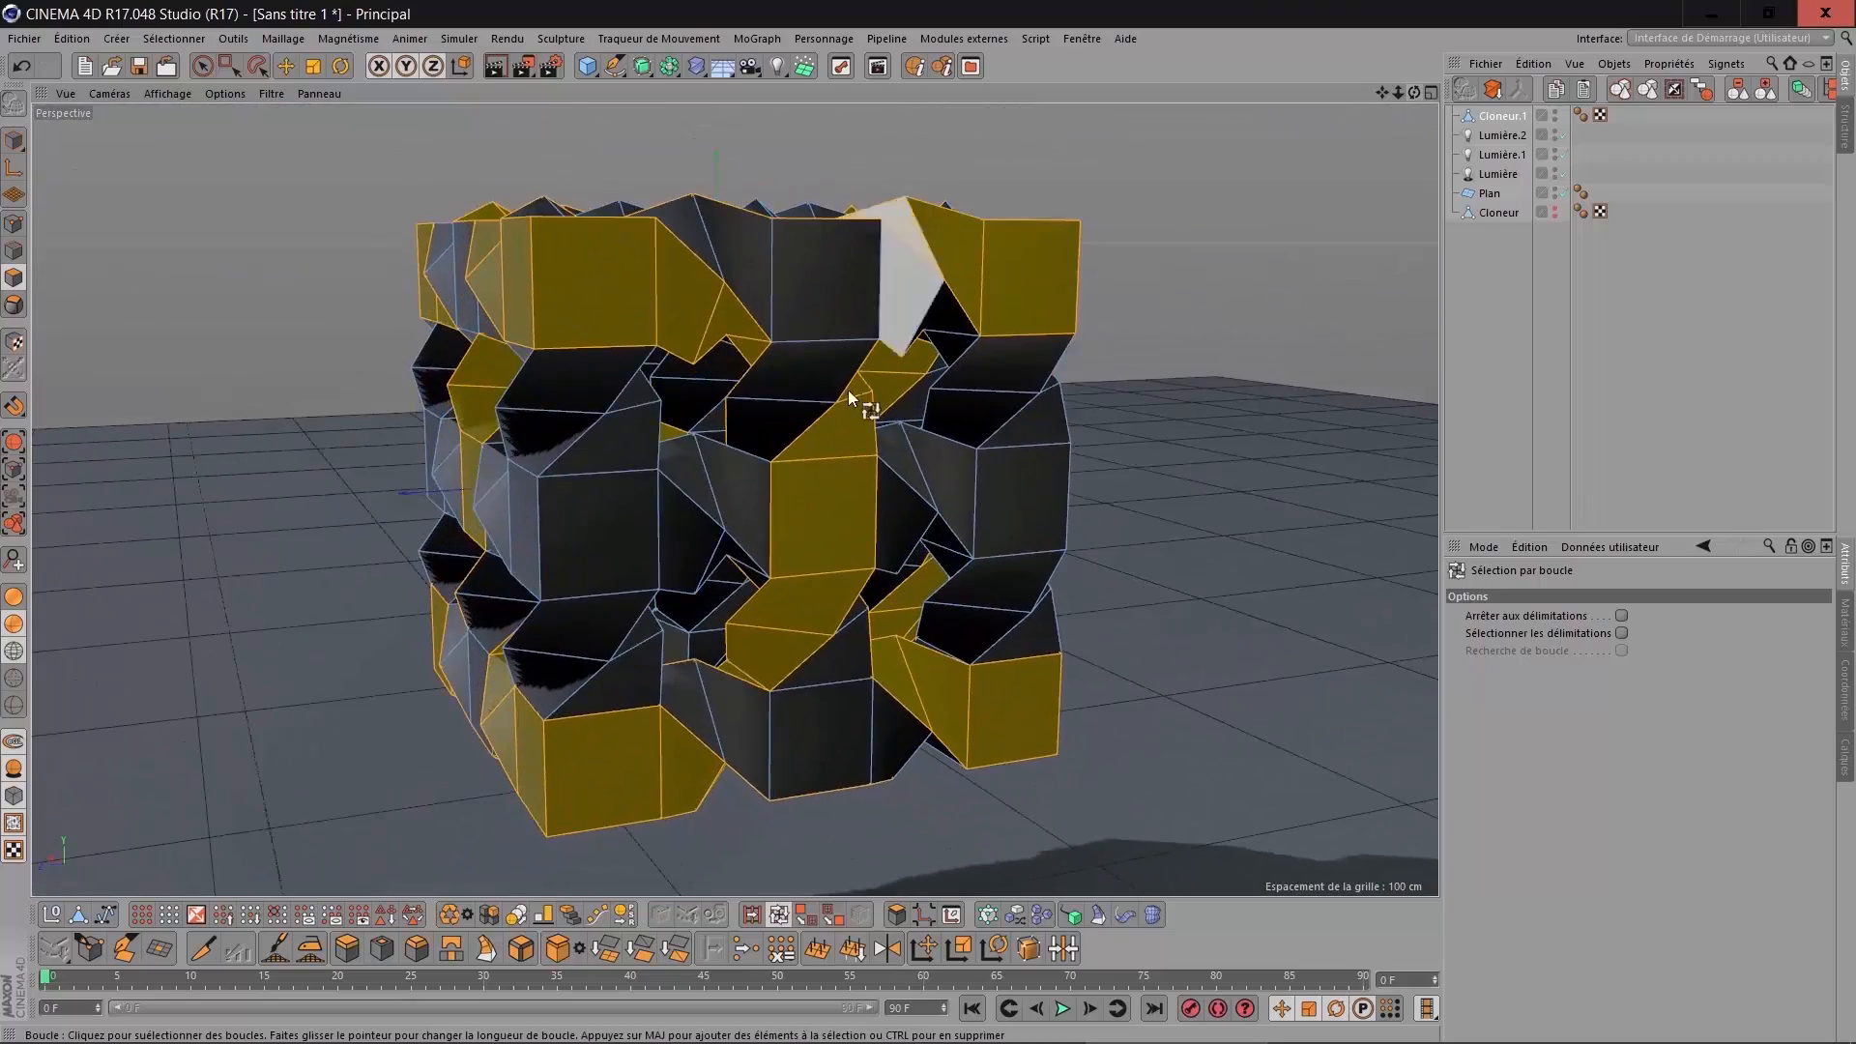
click(715, 427)
drag(1416, 92, 1415, 92)
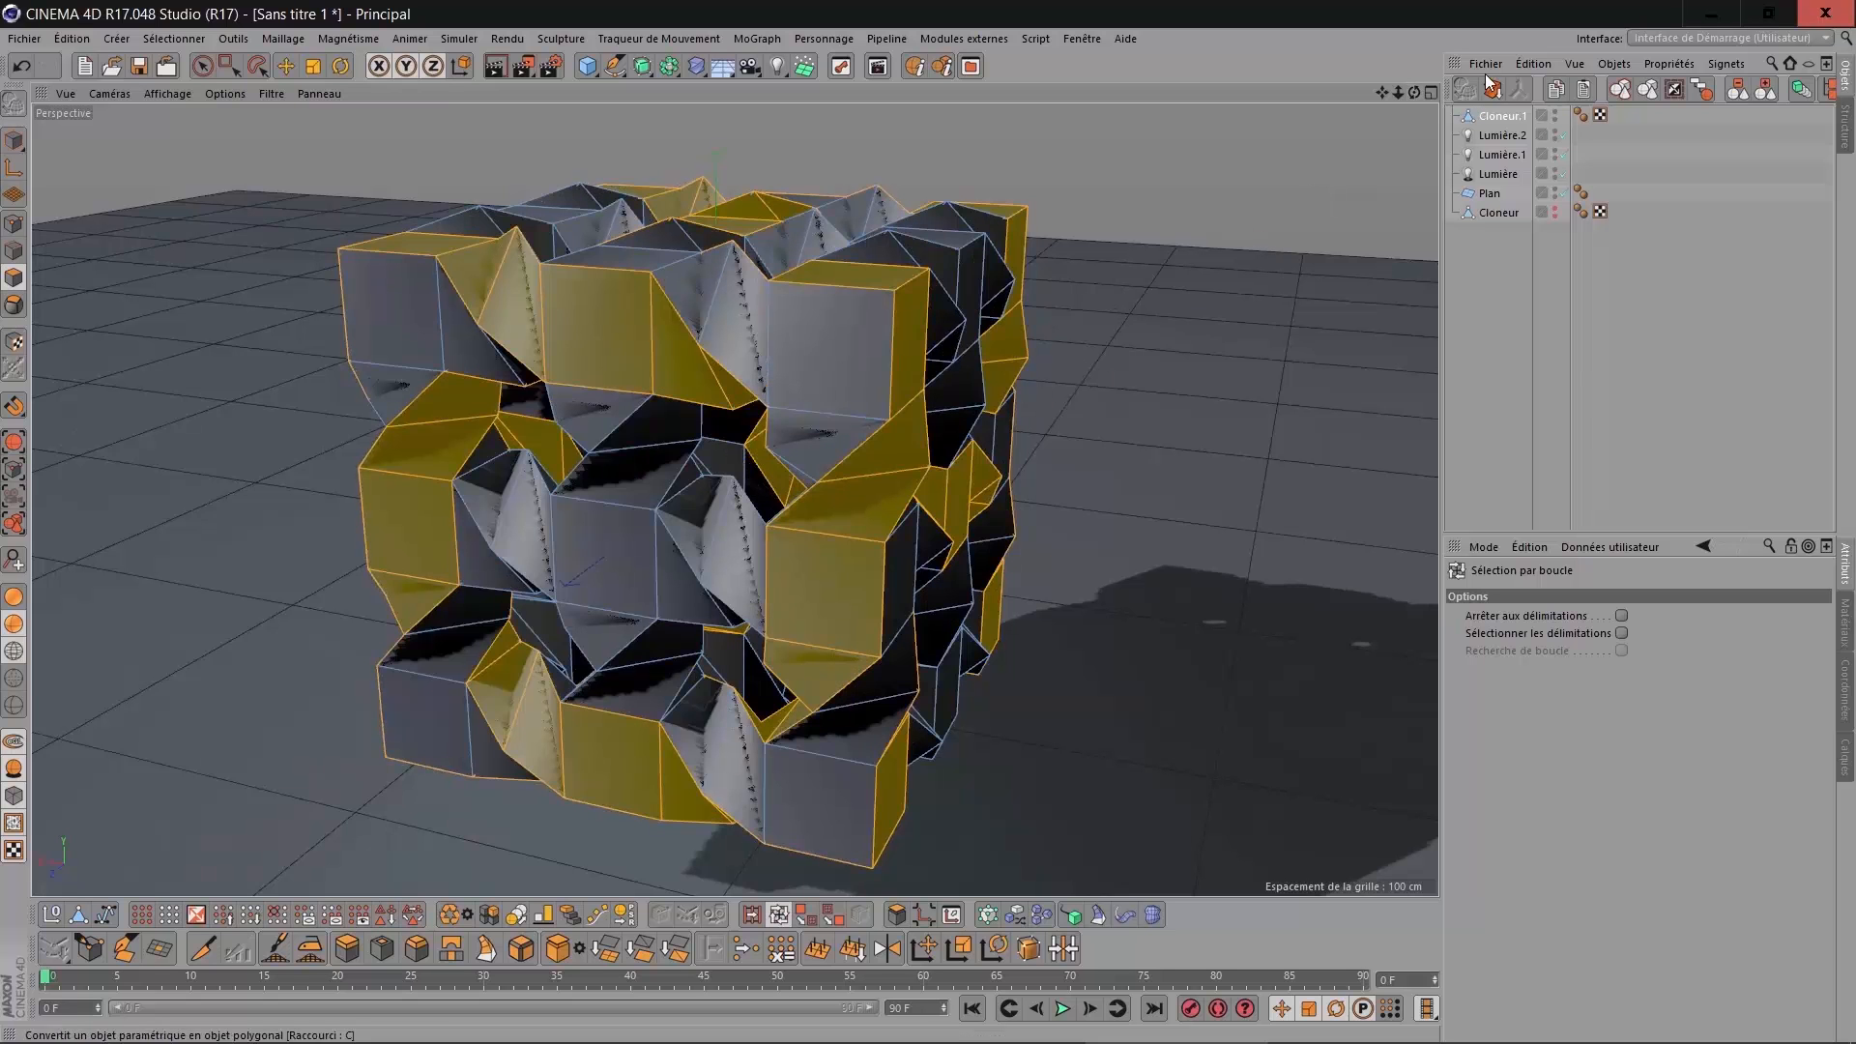
drag(1415, 91, 1415, 92)
alt+drag(717, 473, 717, 473)
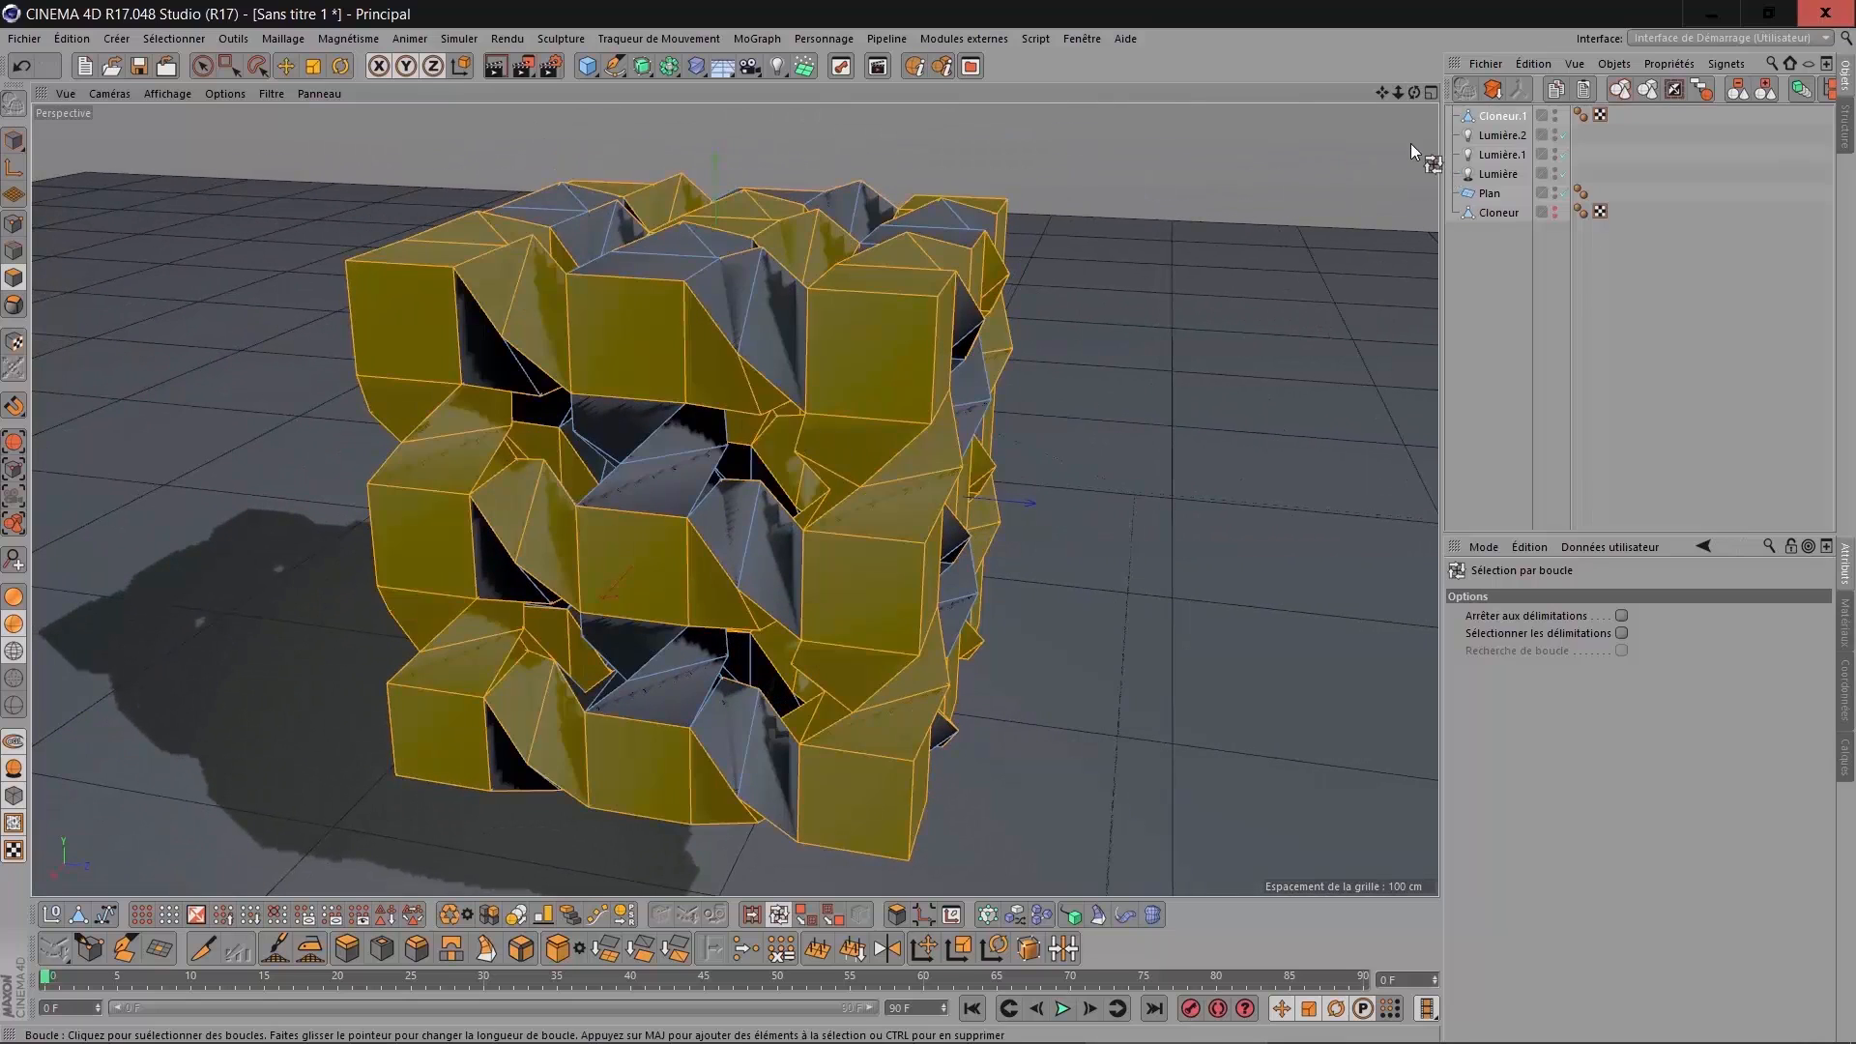
Invert the polygon selection and delete the polygons outside the chosen bands.
drag(1398, 93, 1413, 94)
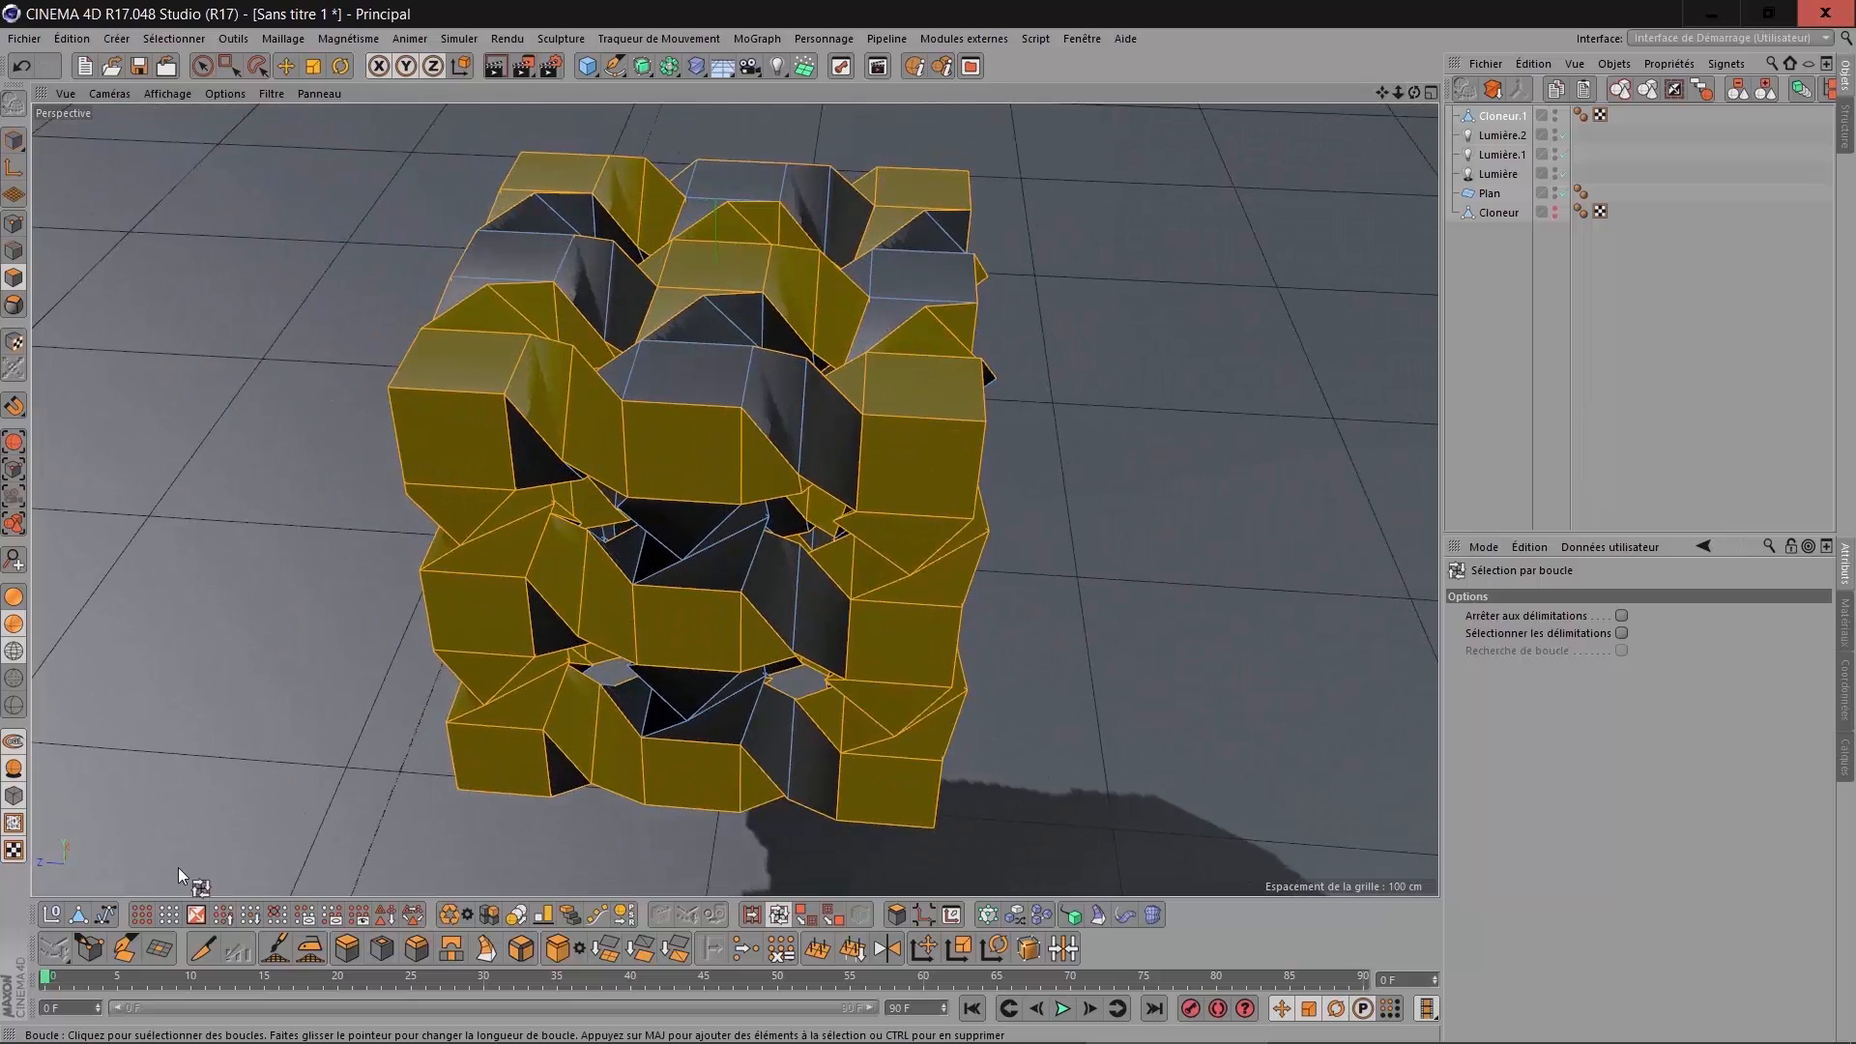
click(200, 920)
key(Delete)
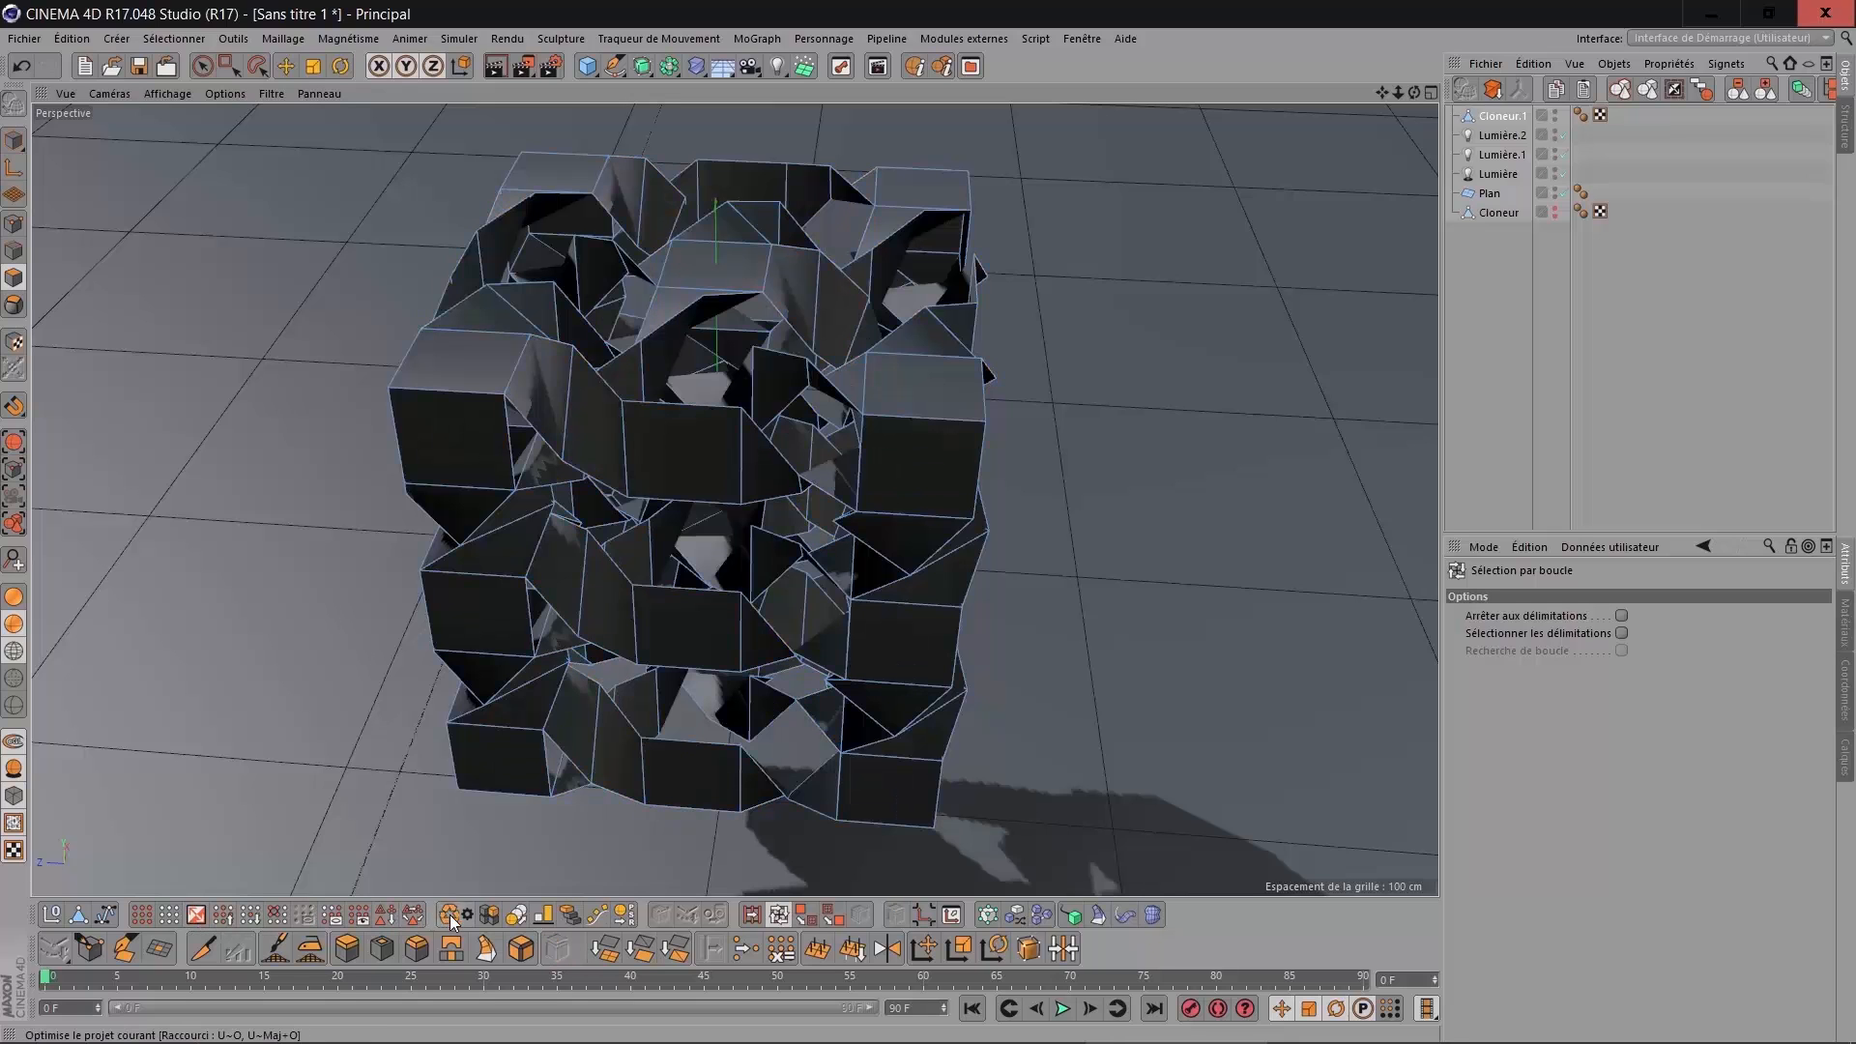
Add a Subdivision Surface (Surface de Subdivision) and make Cloneur.1 its child to smooth the bands.
drag(1413, 93, 1353, 135)
alt+drag(718, 475, 1089, 190)
click(642, 67)
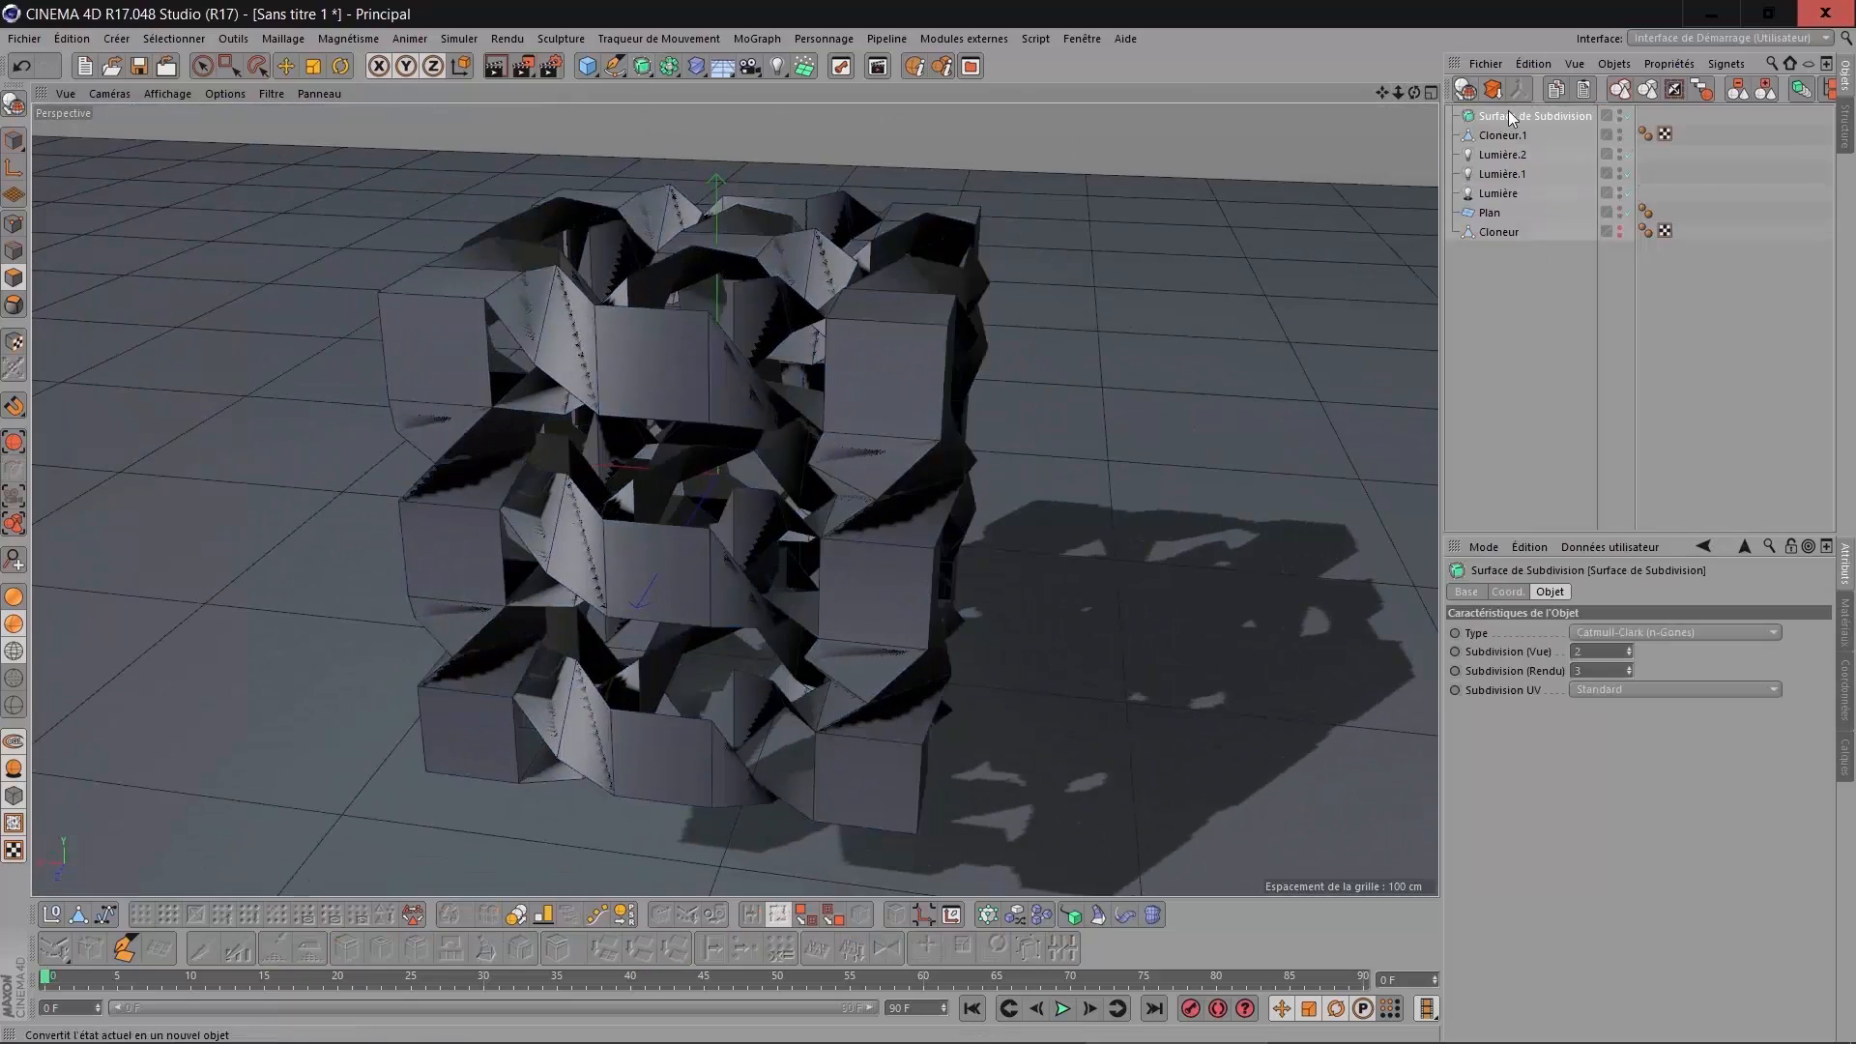
drag(1528, 116, 1527, 114)
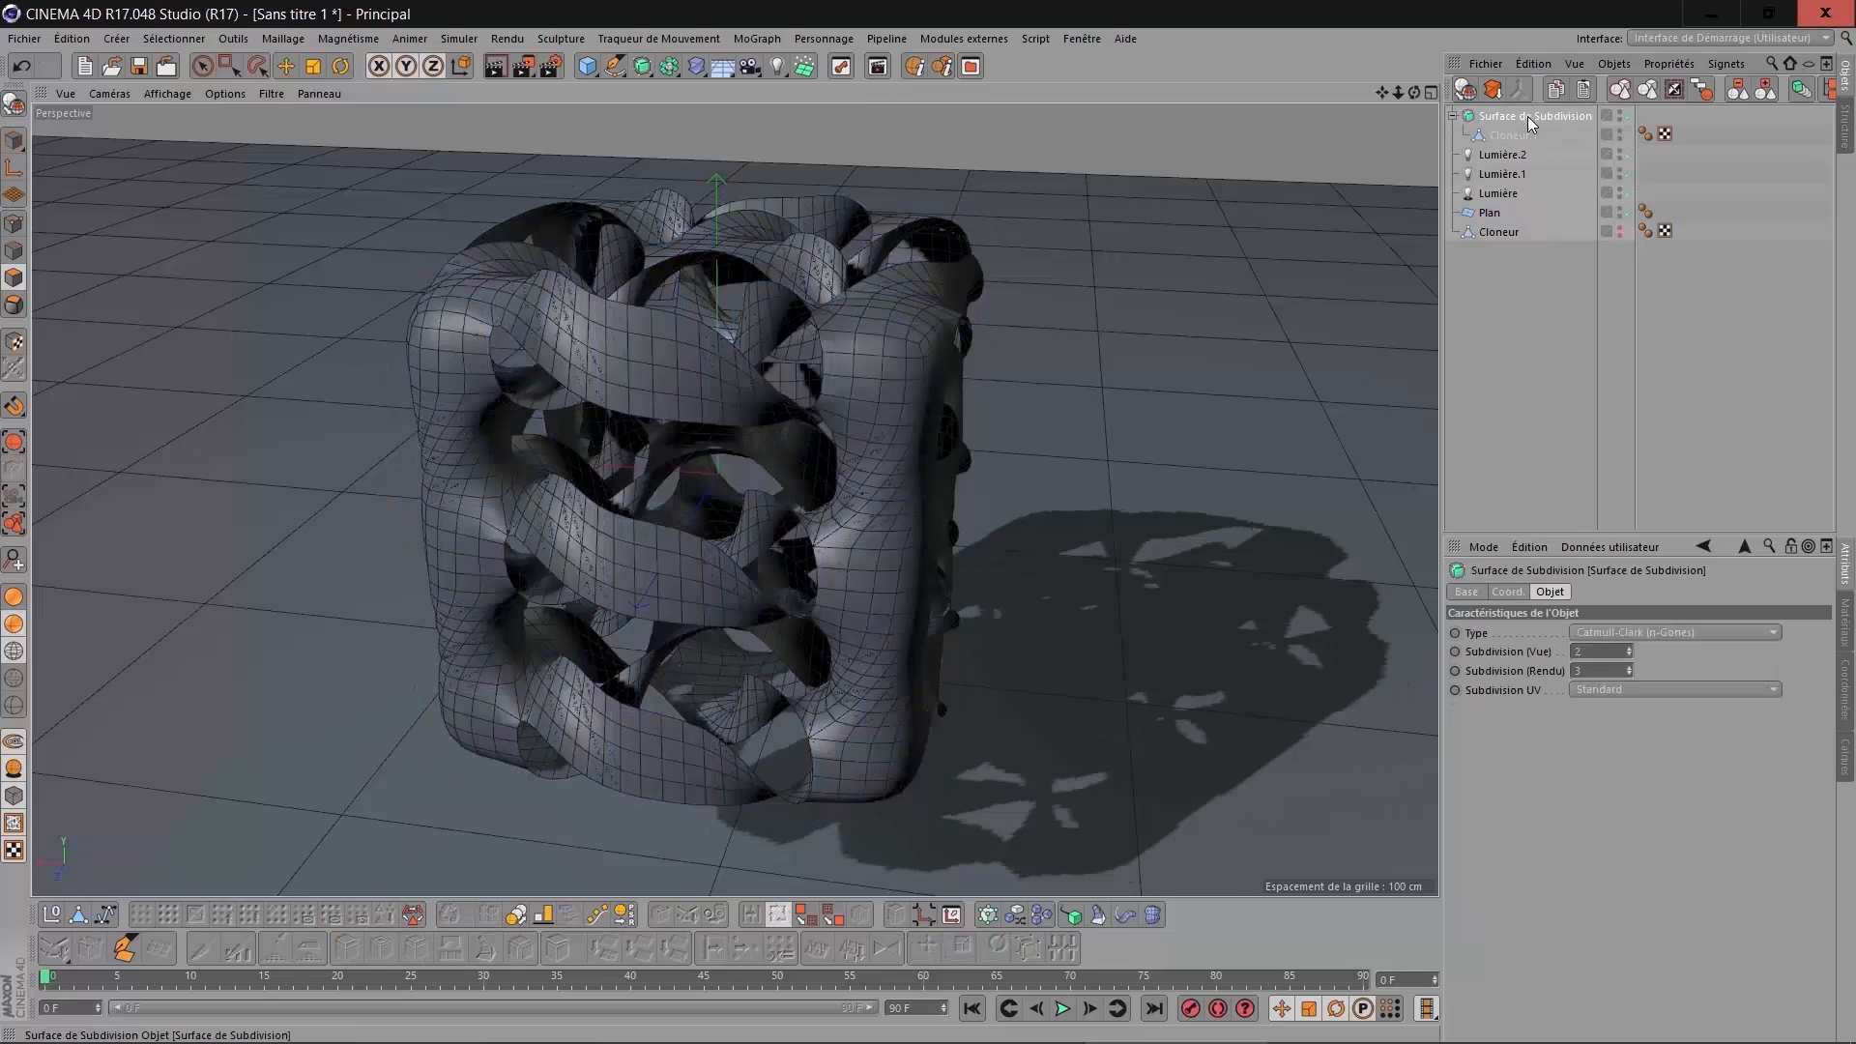
drag(1413, 93, 718, 475)
Select all polygons of Cloneur.1 and extrude them inward with an offset of about -26.6 cm.
click(1513, 135)
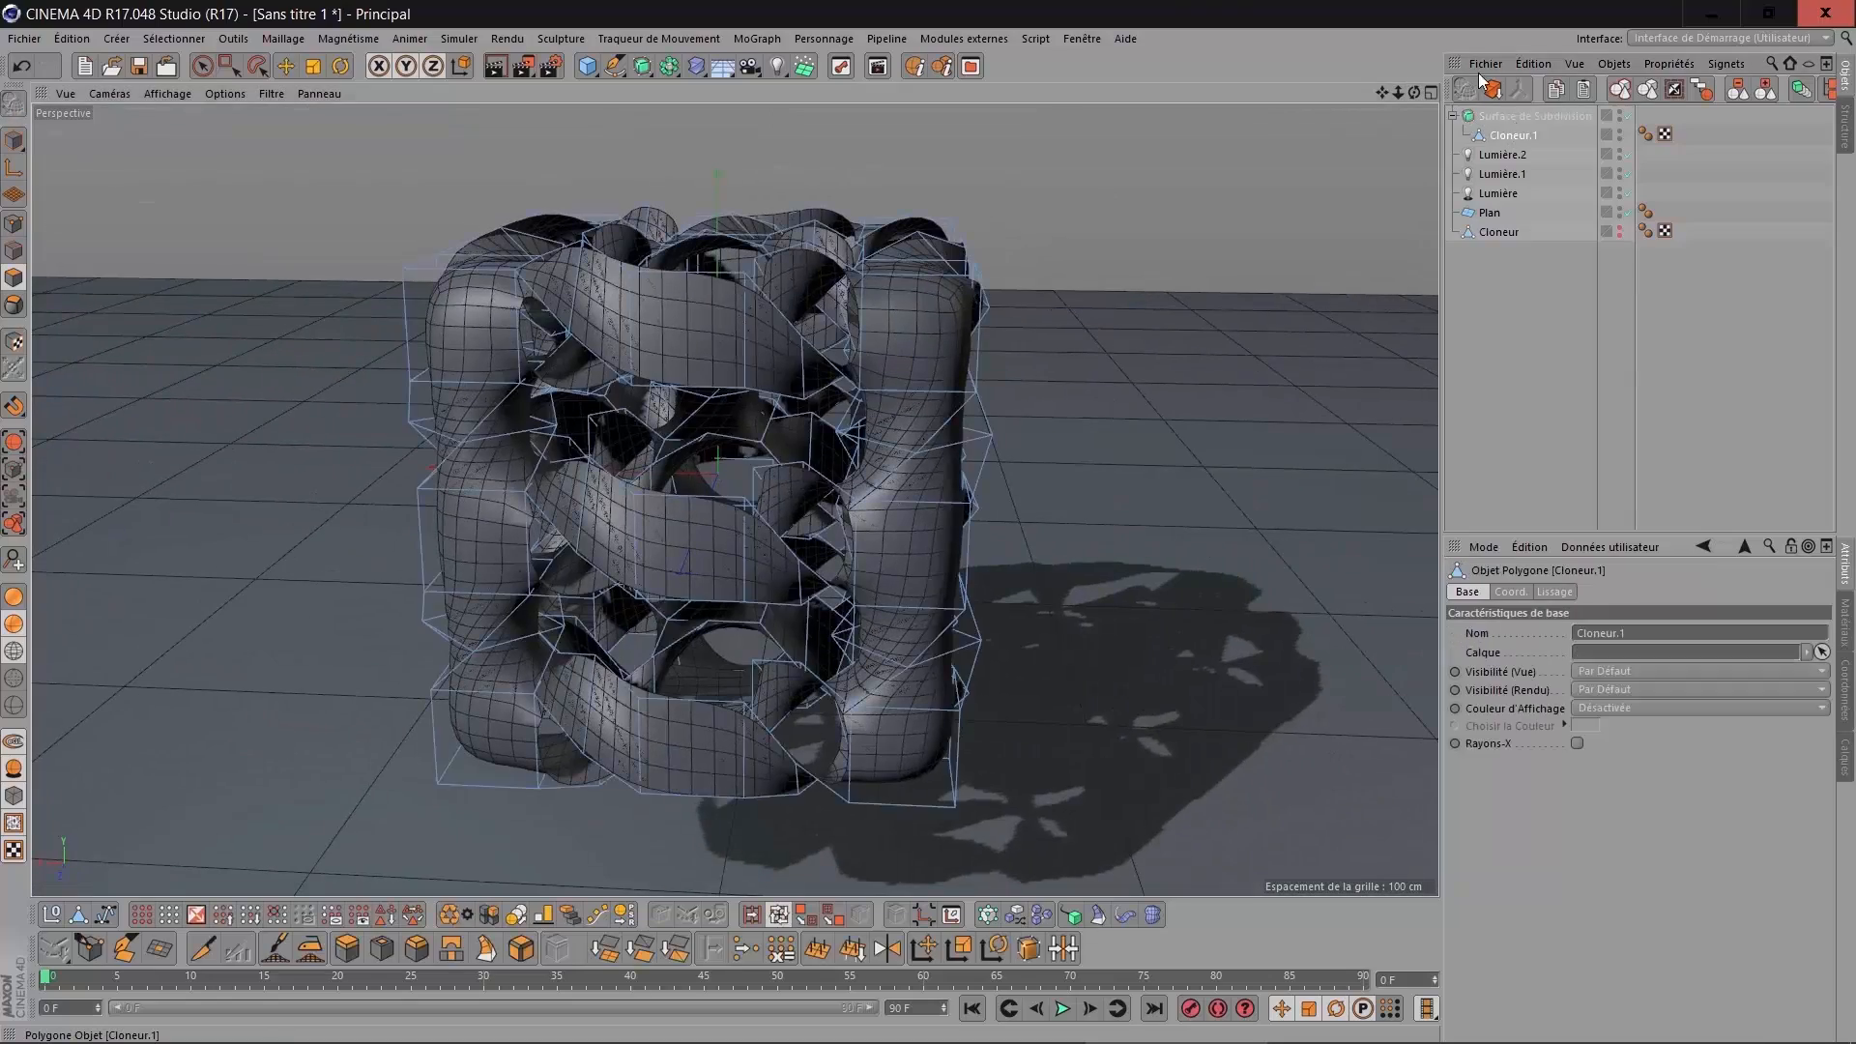
click(142, 917)
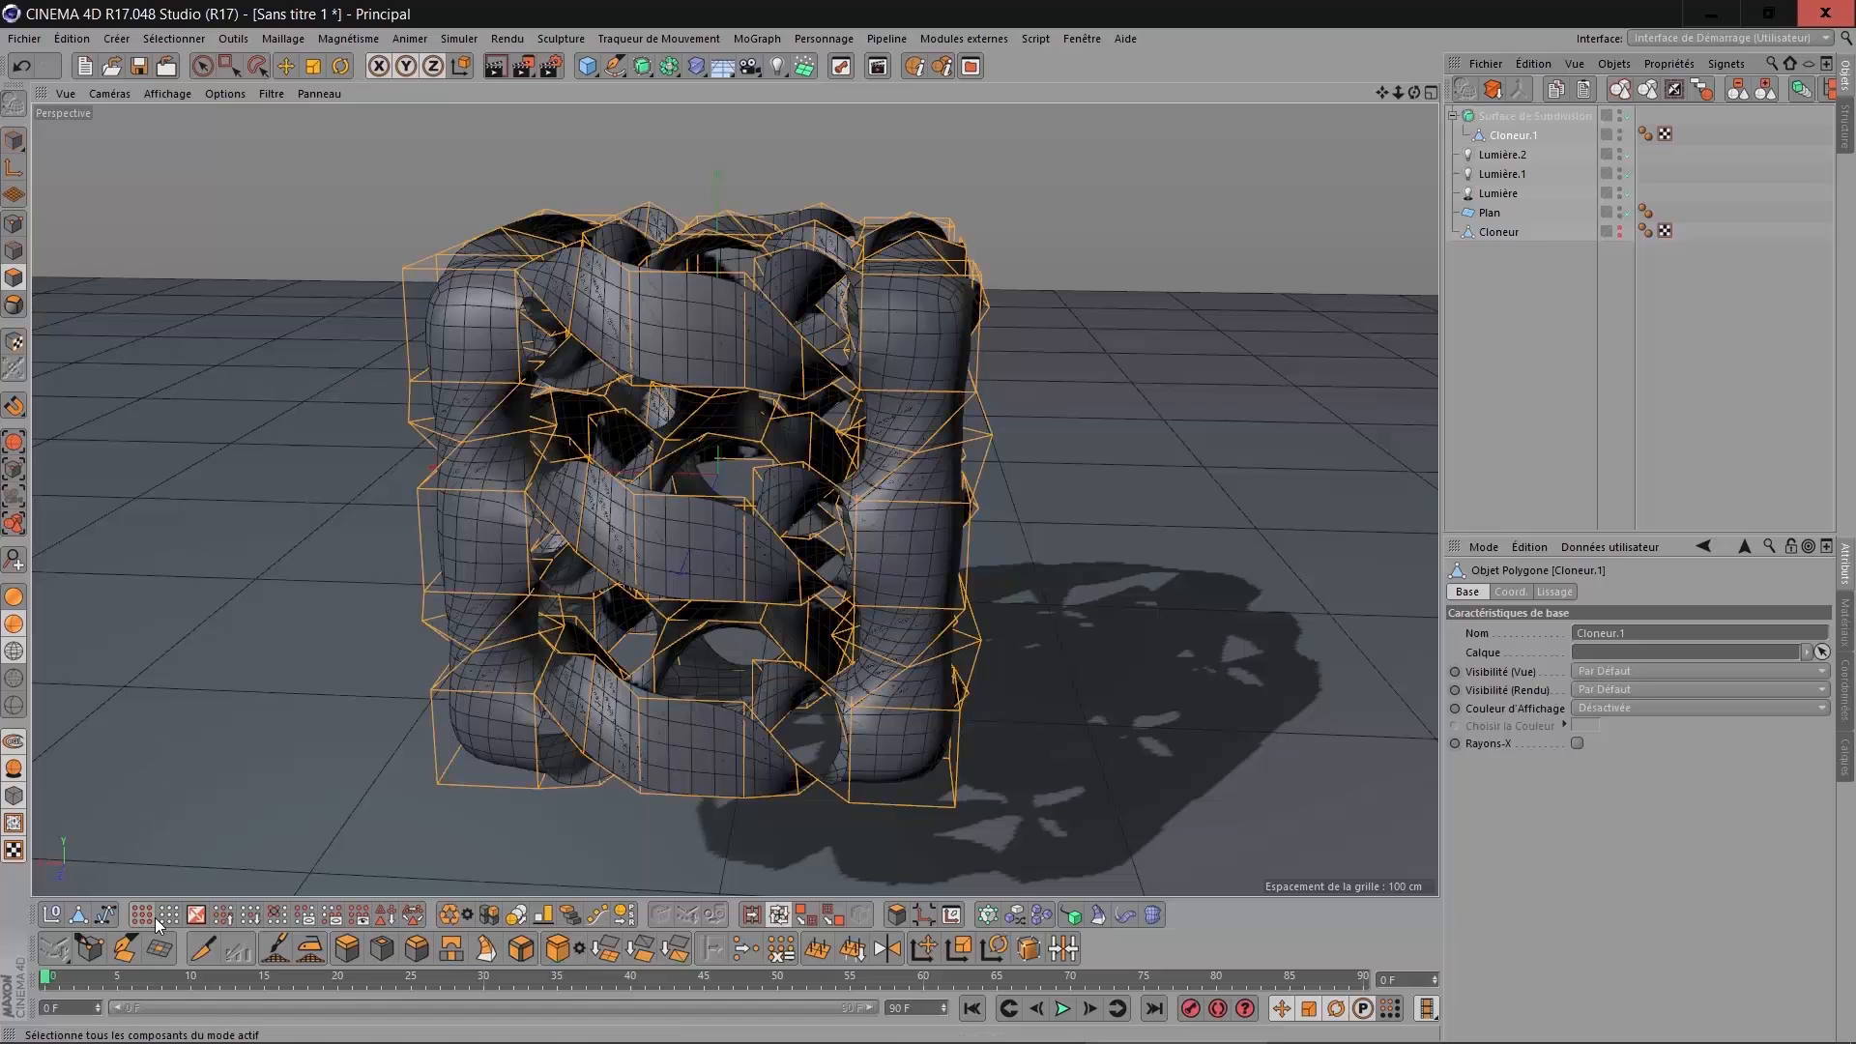
click(350, 950)
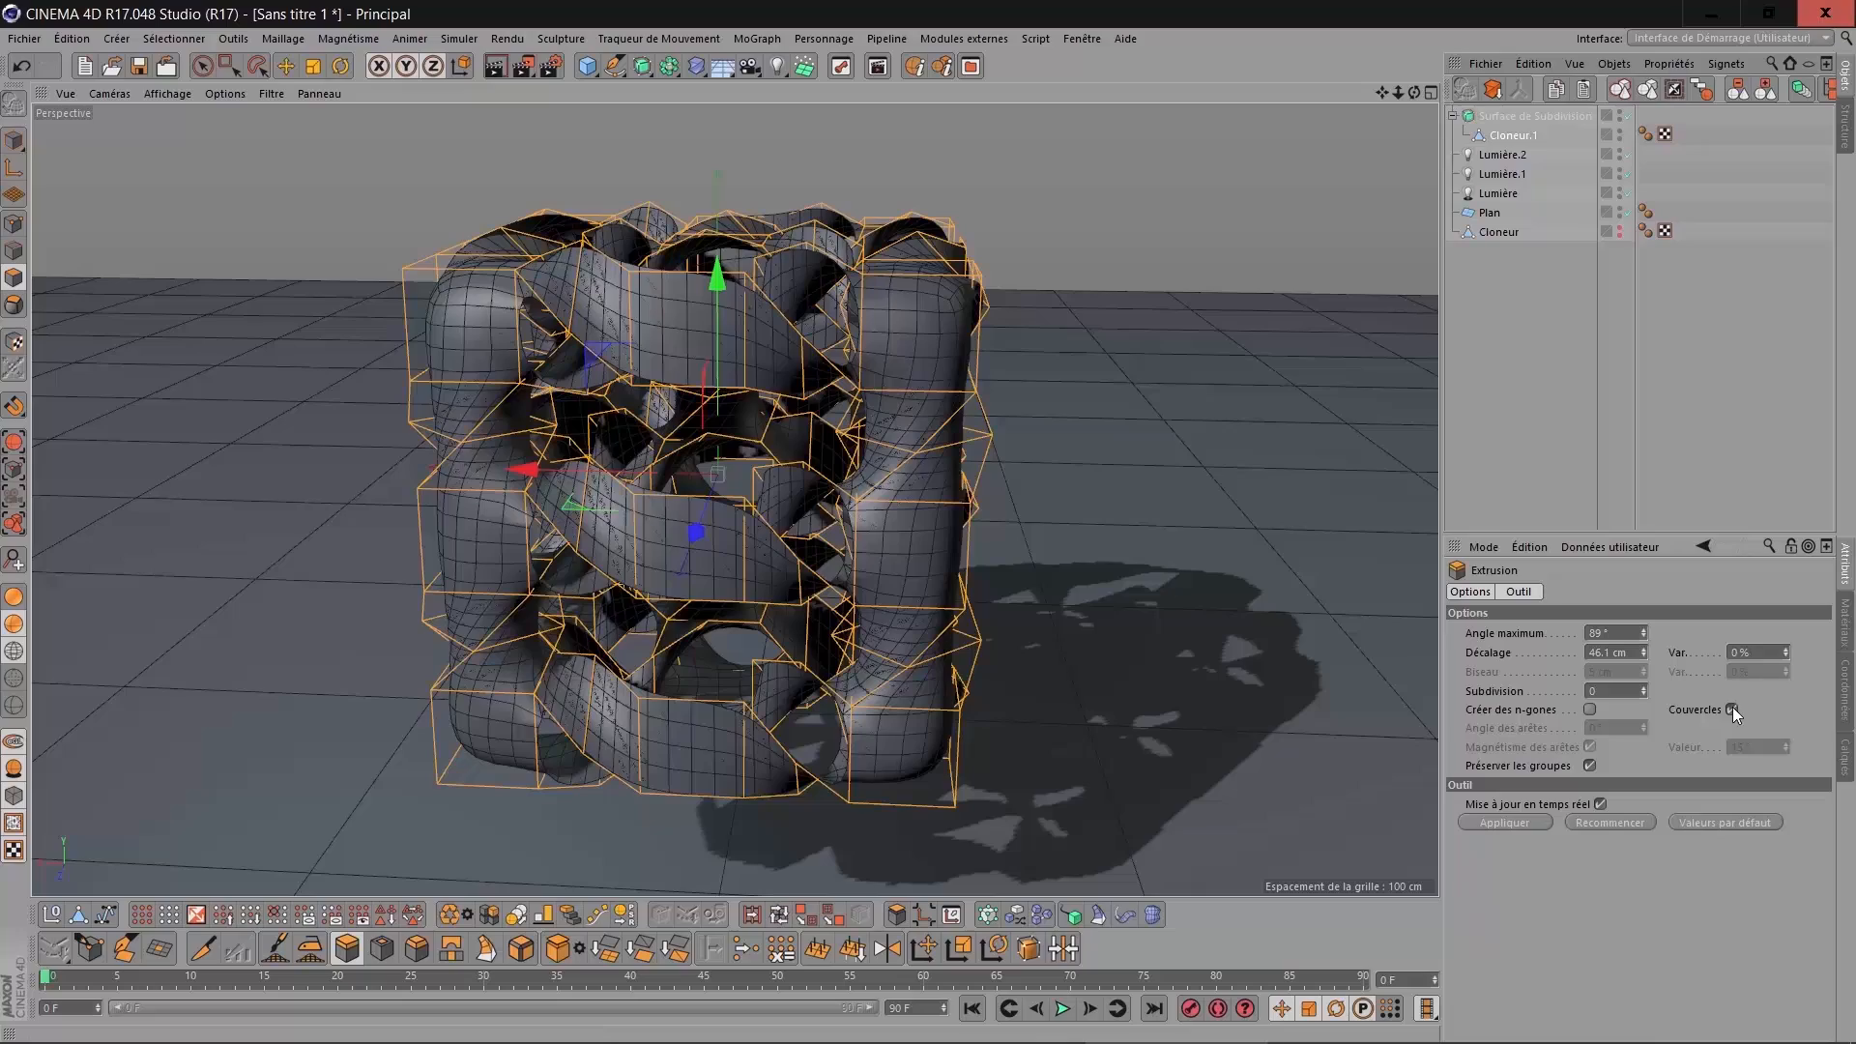
drag(1364, 632, 1343, 632)
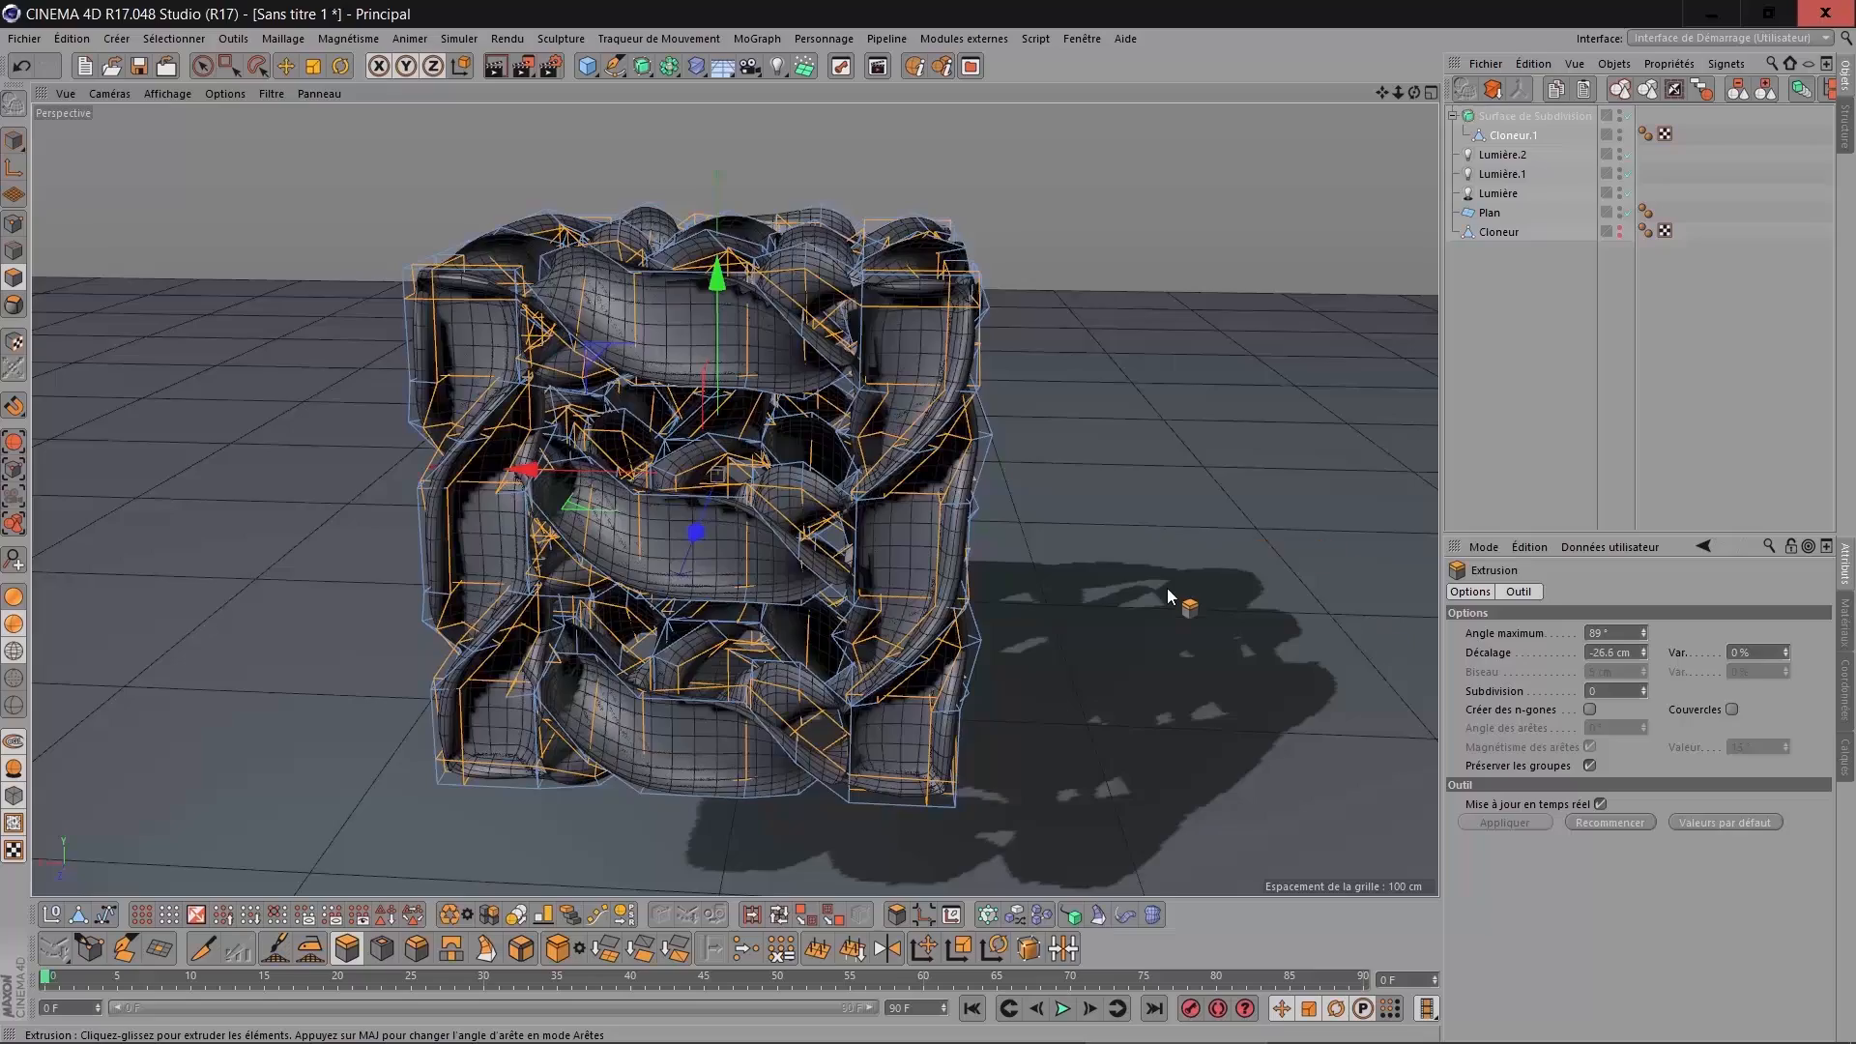
Inspect the extruded bands up close and raise the extrusion's maximum angle to 149°.
scroll(1168, 588, up, 4)
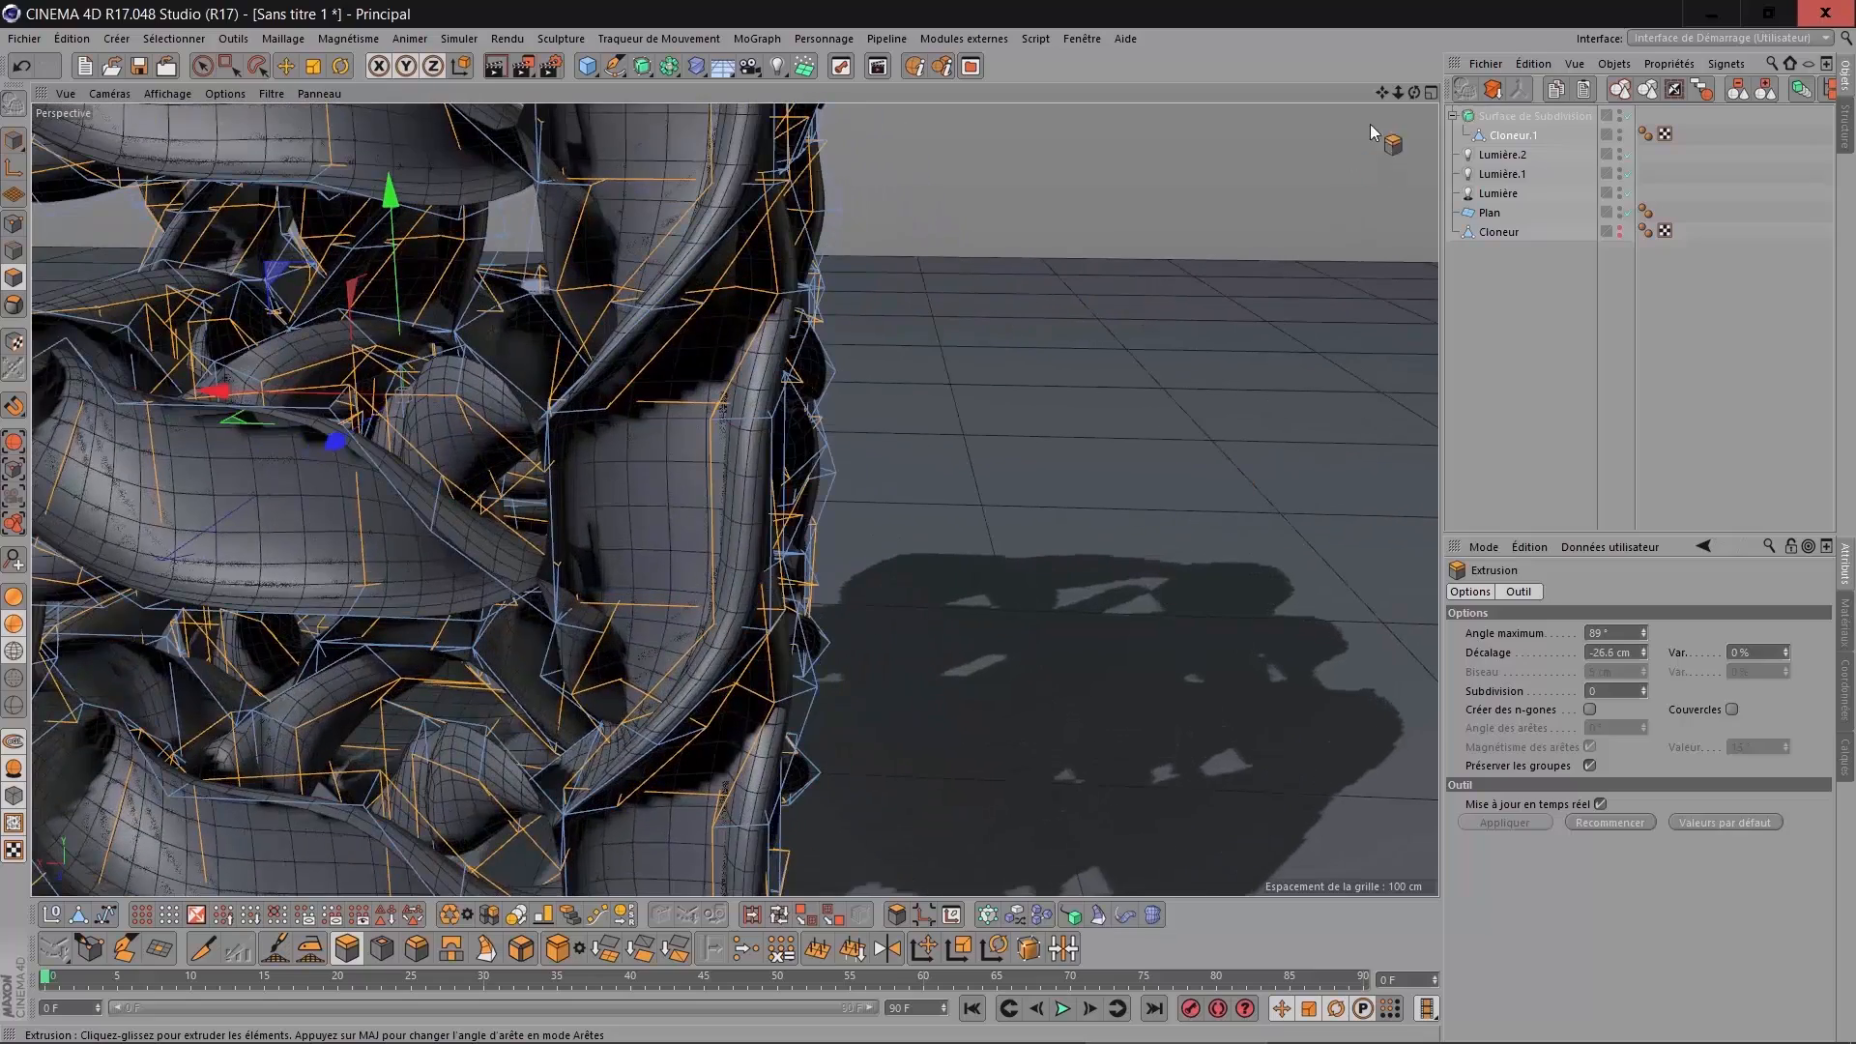
scroll(403, 394, up, 3)
scroll(403, 395, up, 5)
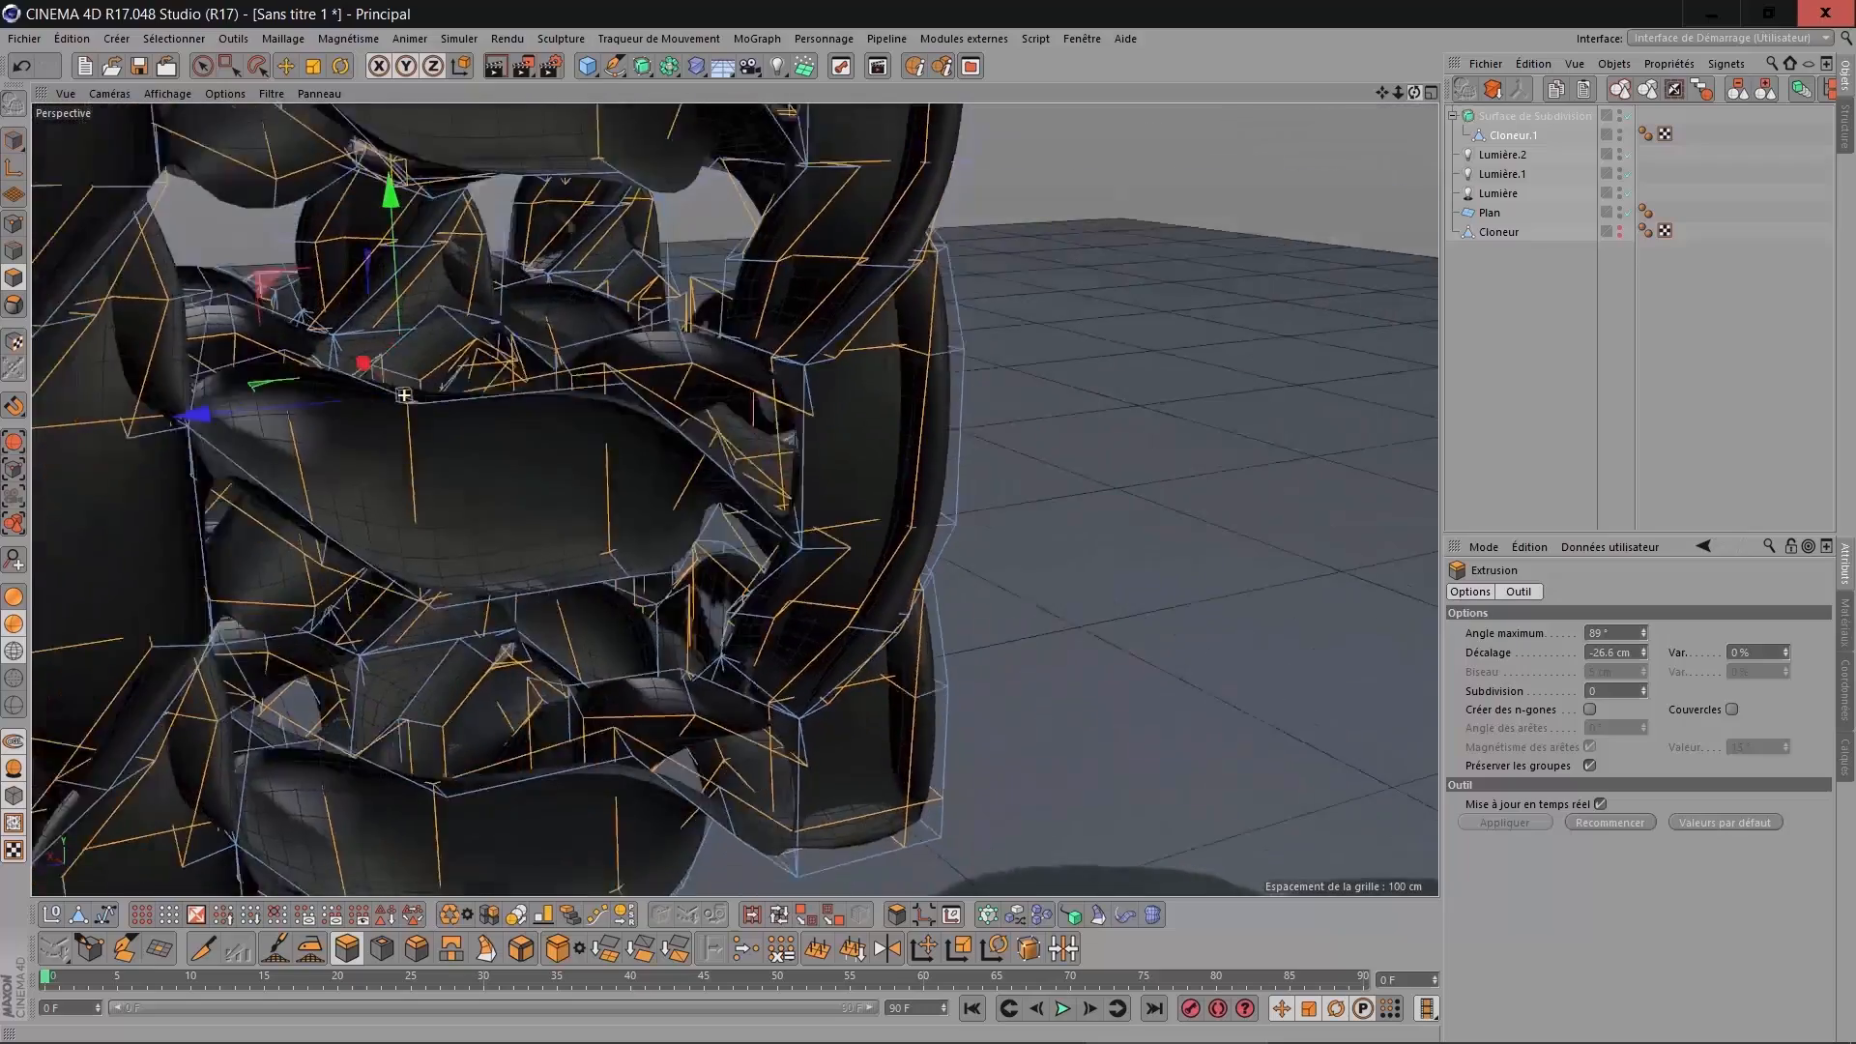
drag(1414, 92, 1490, 144)
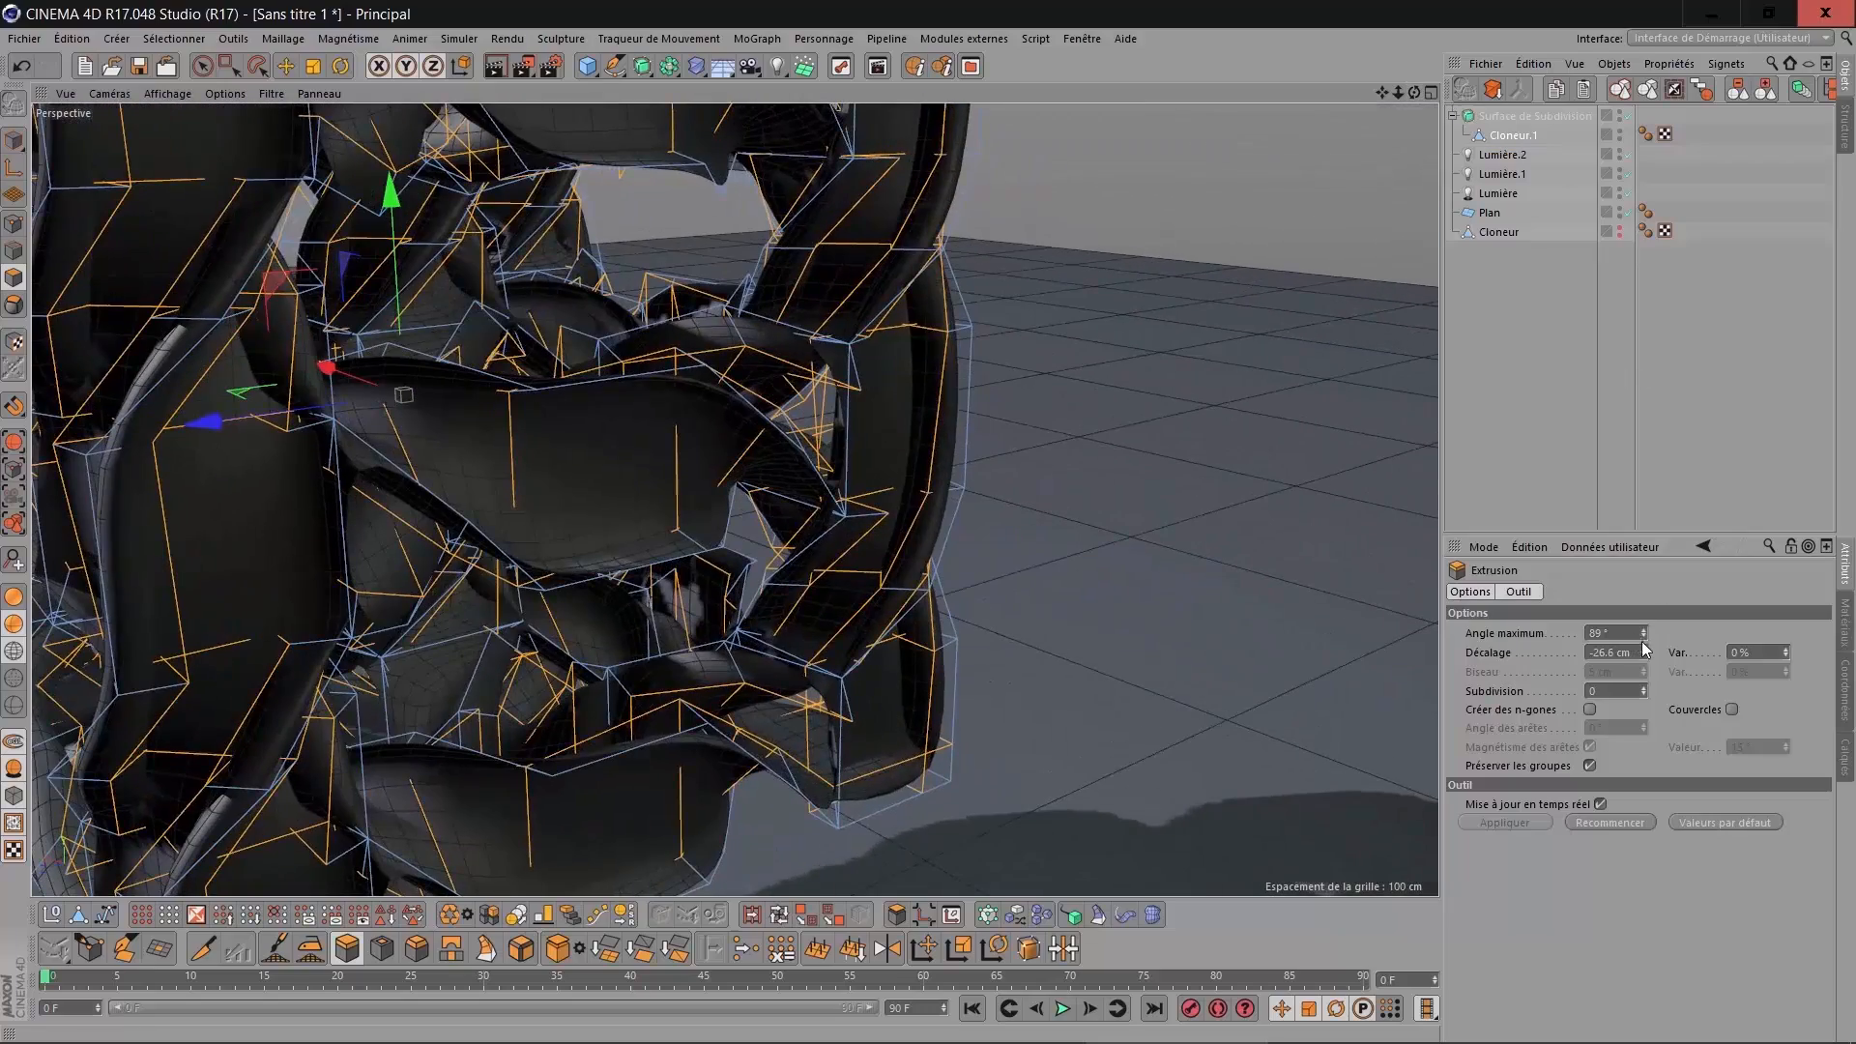
drag(1643, 635, 1644, 618)
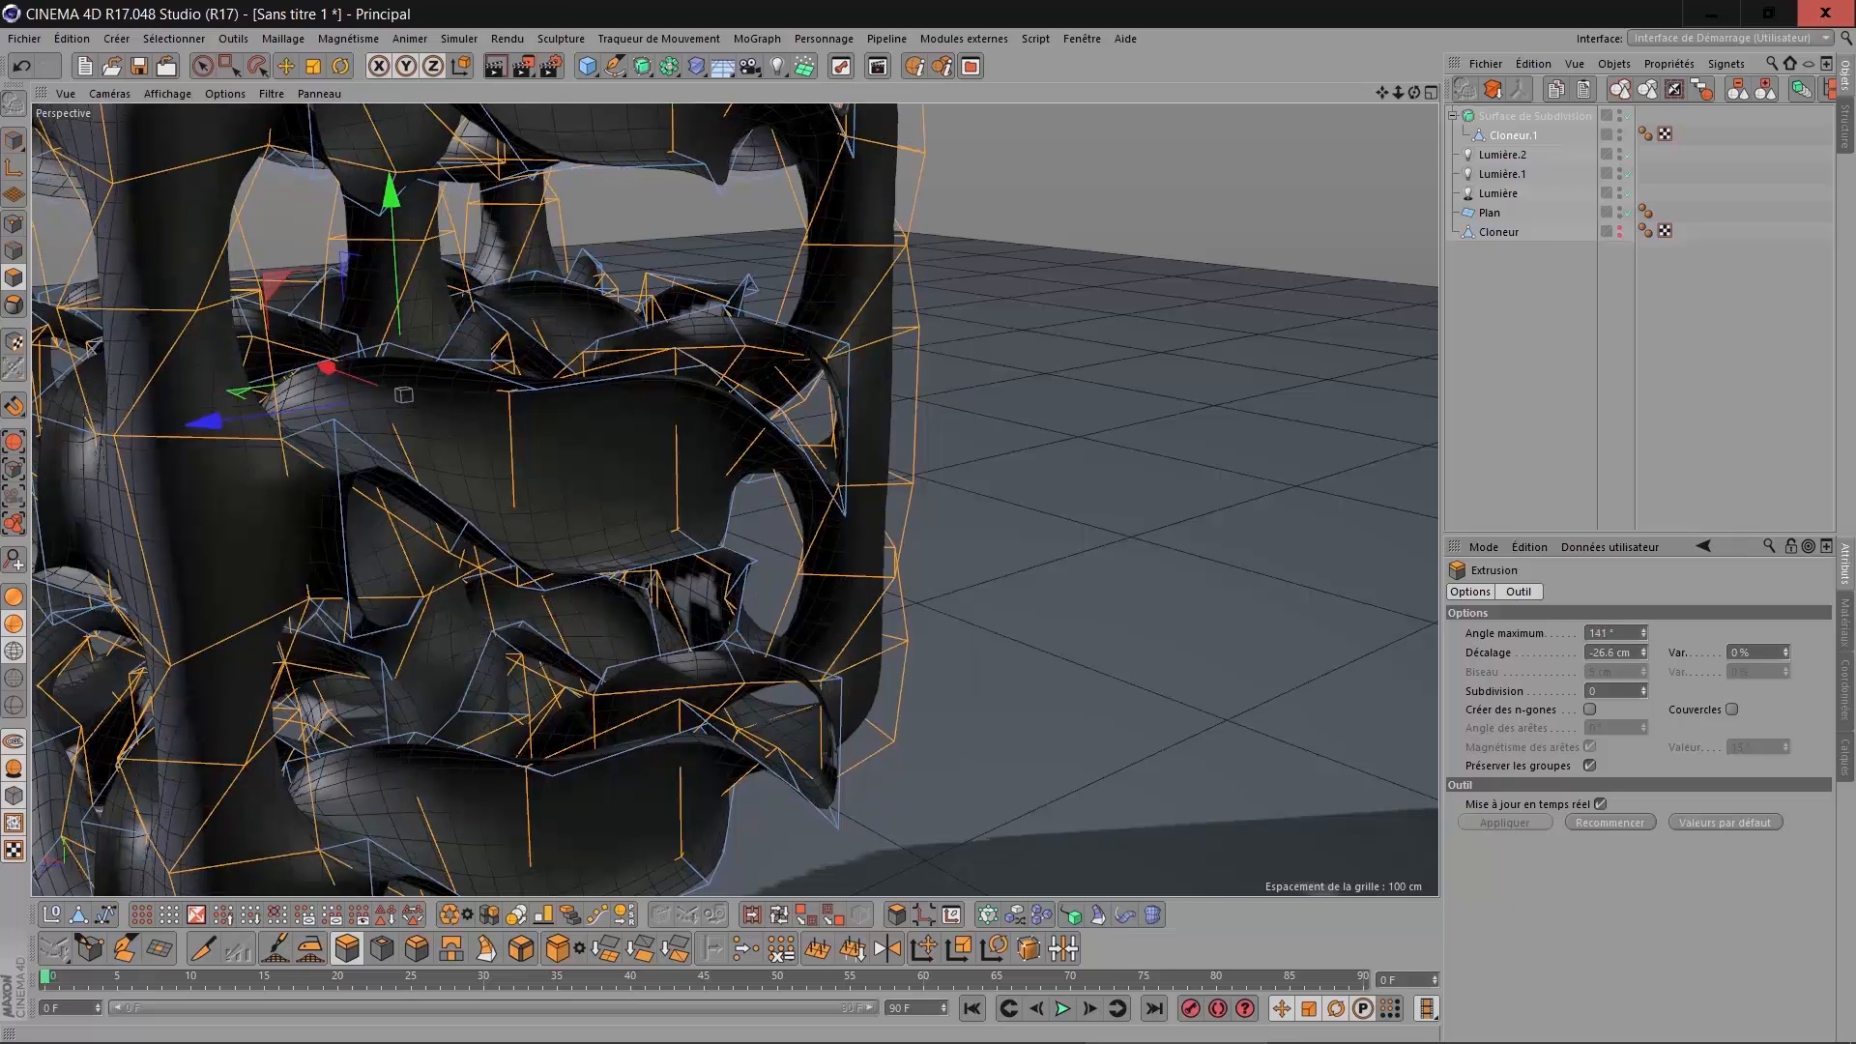
scroll(1192, 536, down, 6)
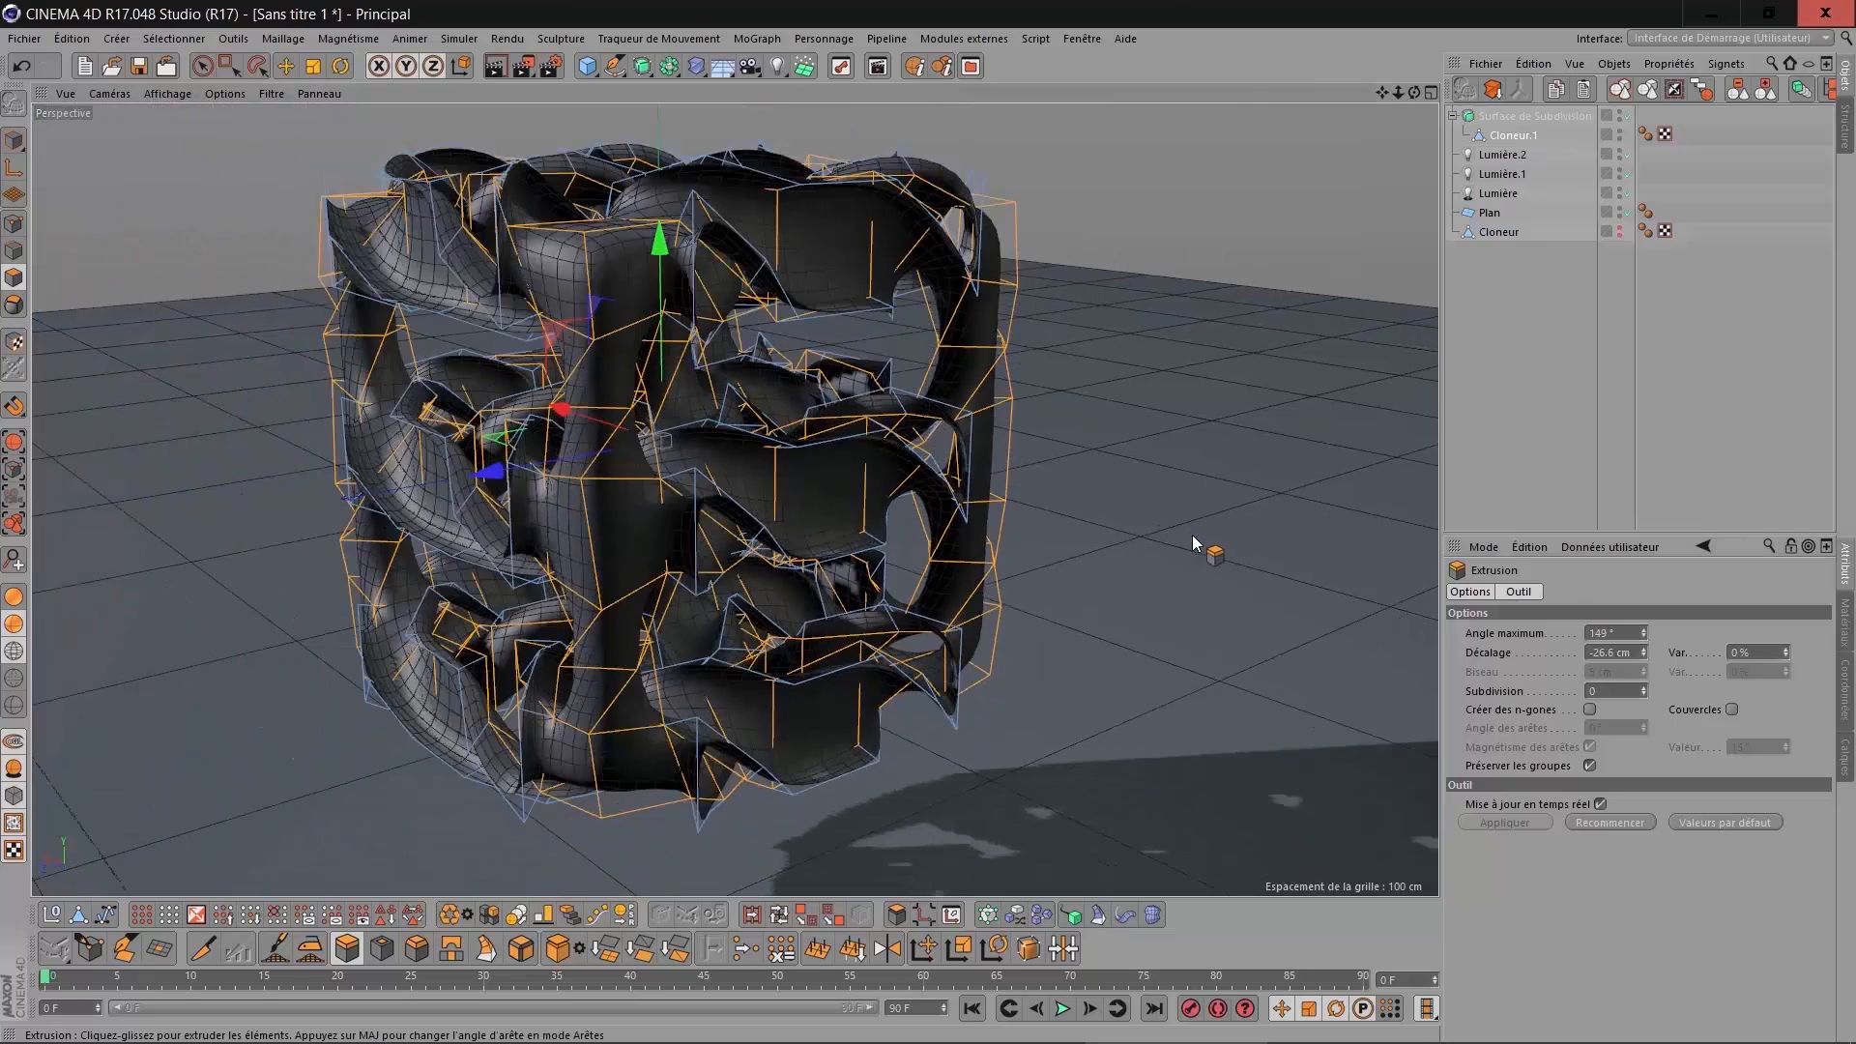
Set the extrusion offset to -31.6 cm and deselect the extruded object.
drag(1419, 90, 1324, 101)
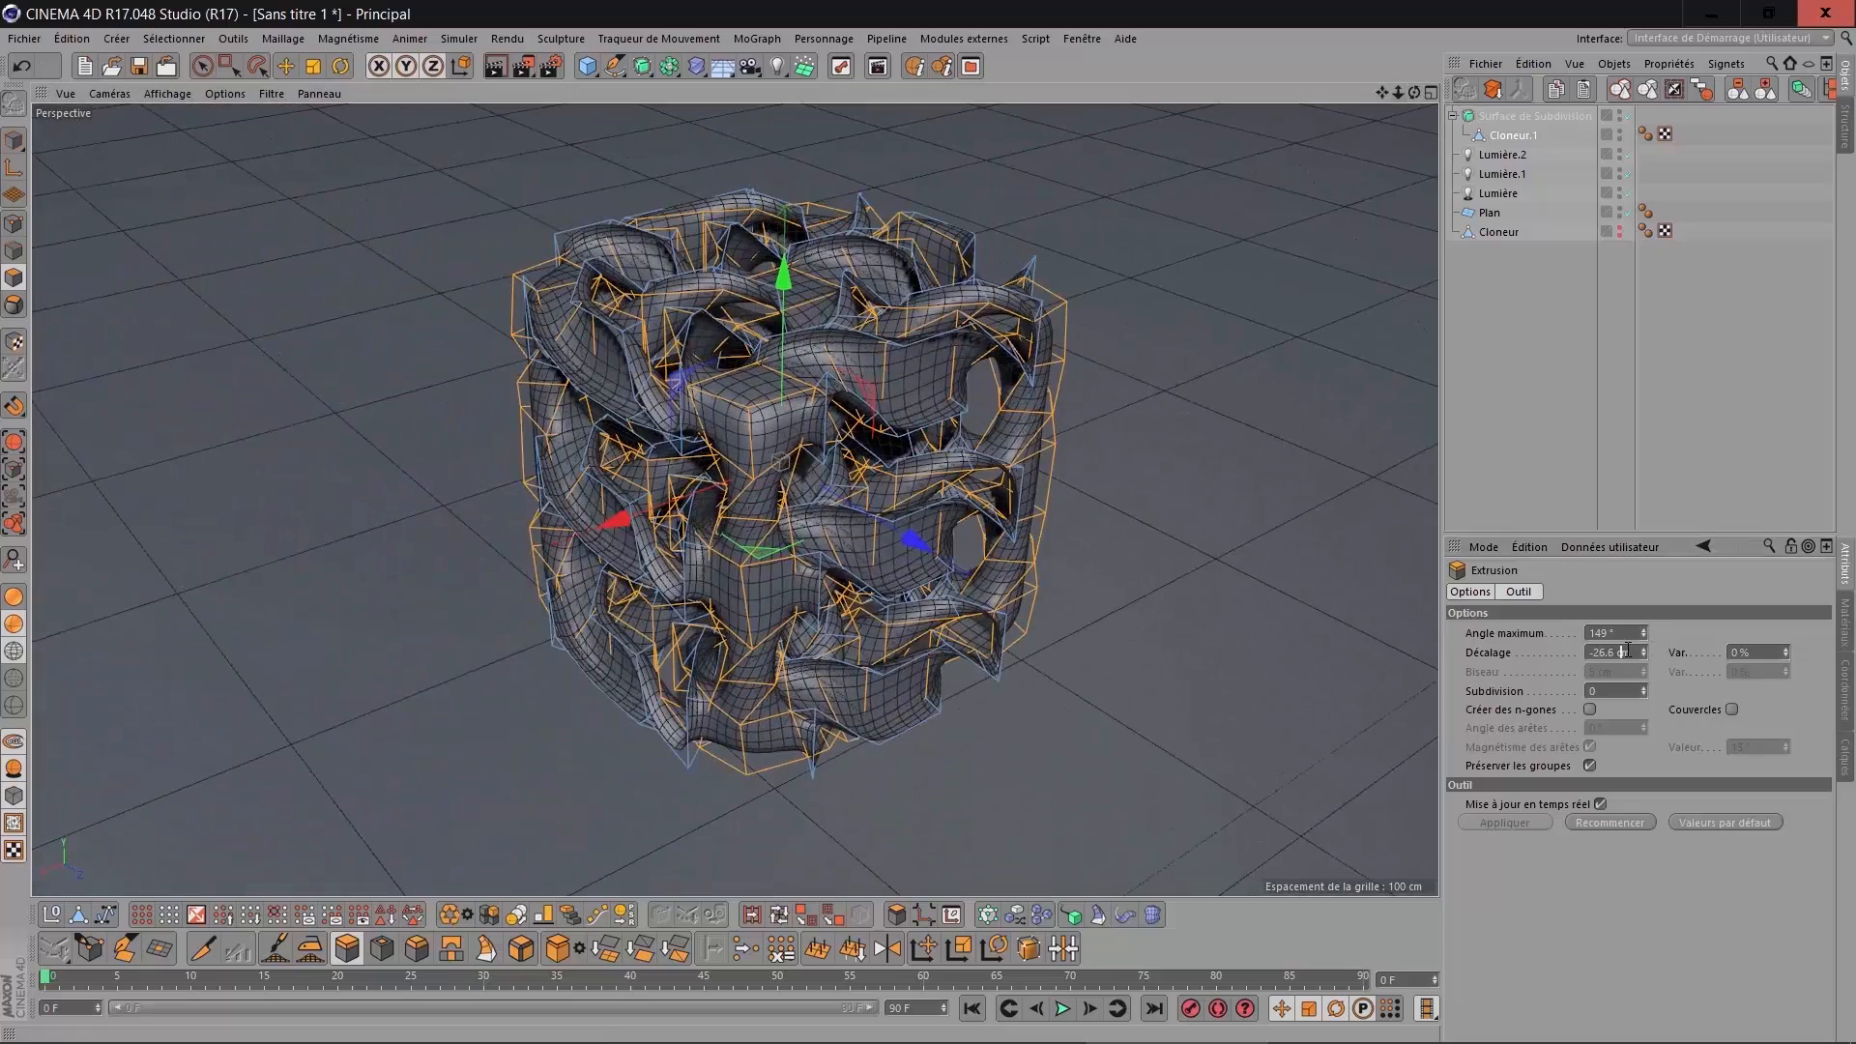
scroll(1628, 650, down, 8)
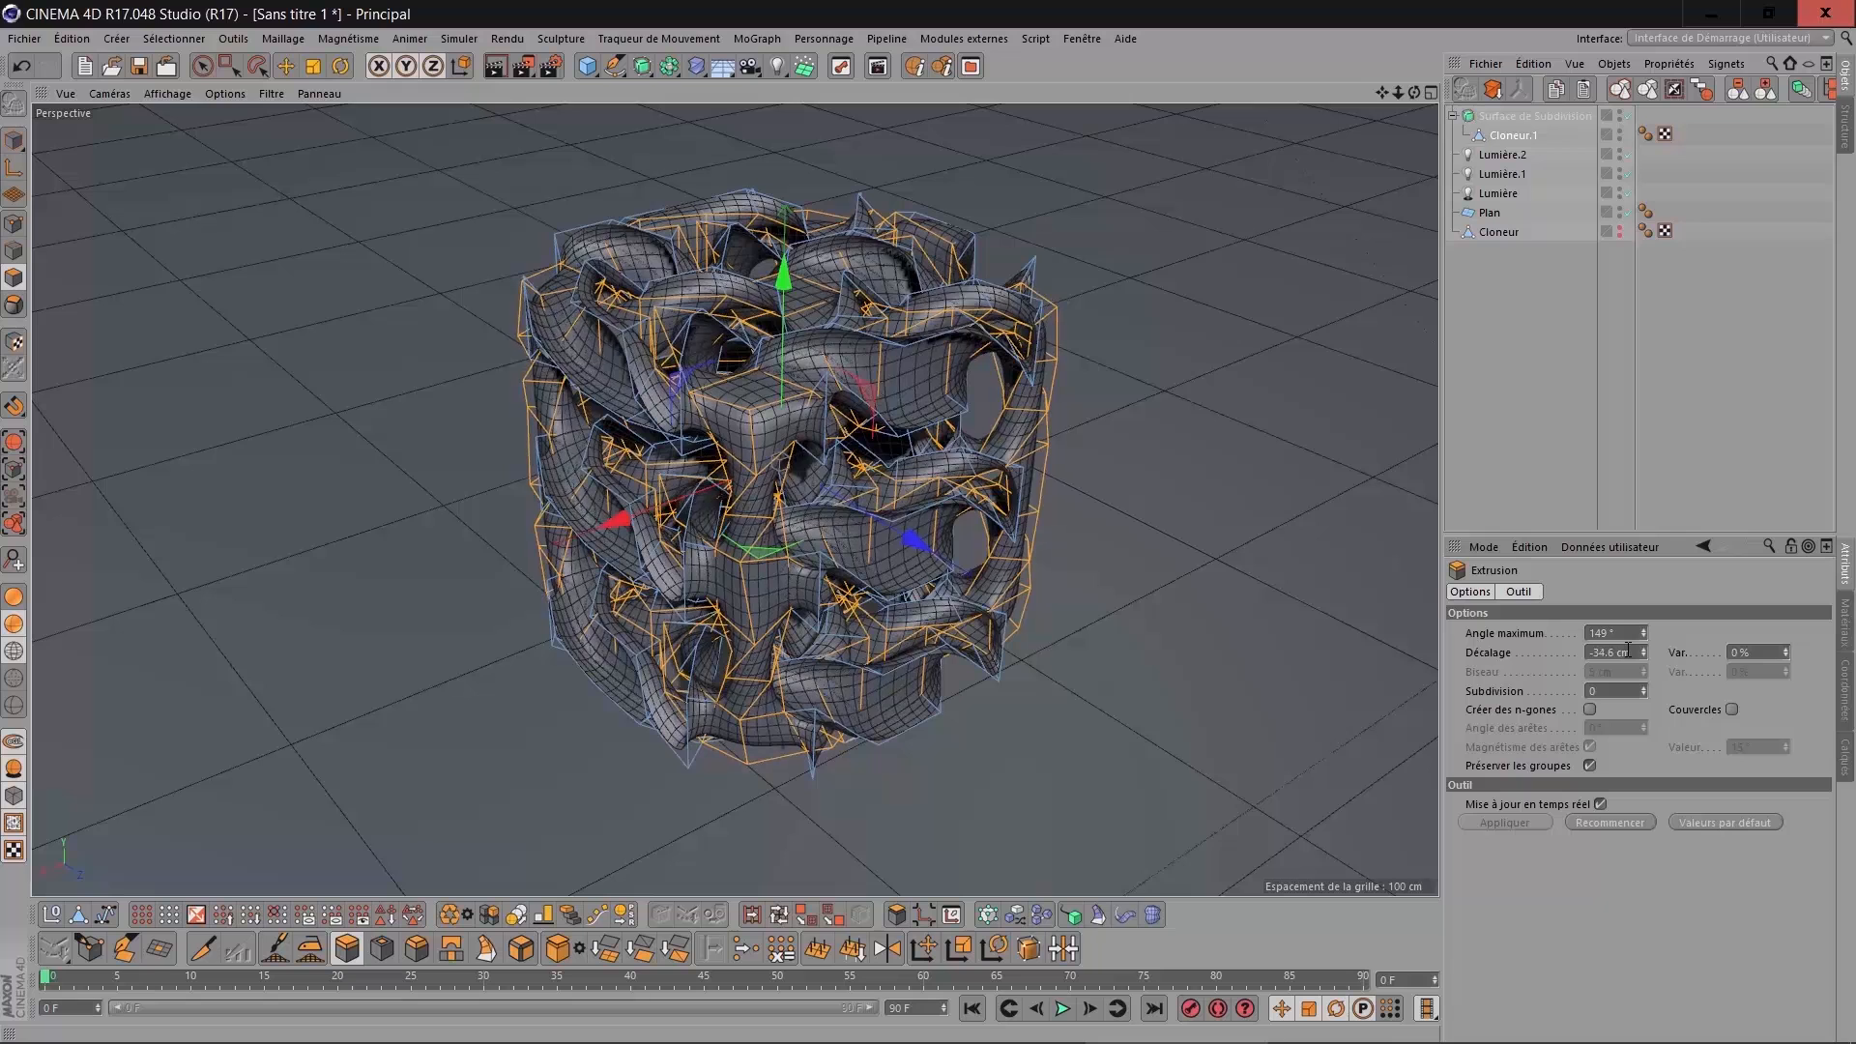
scroll(1628, 651, up, 3)
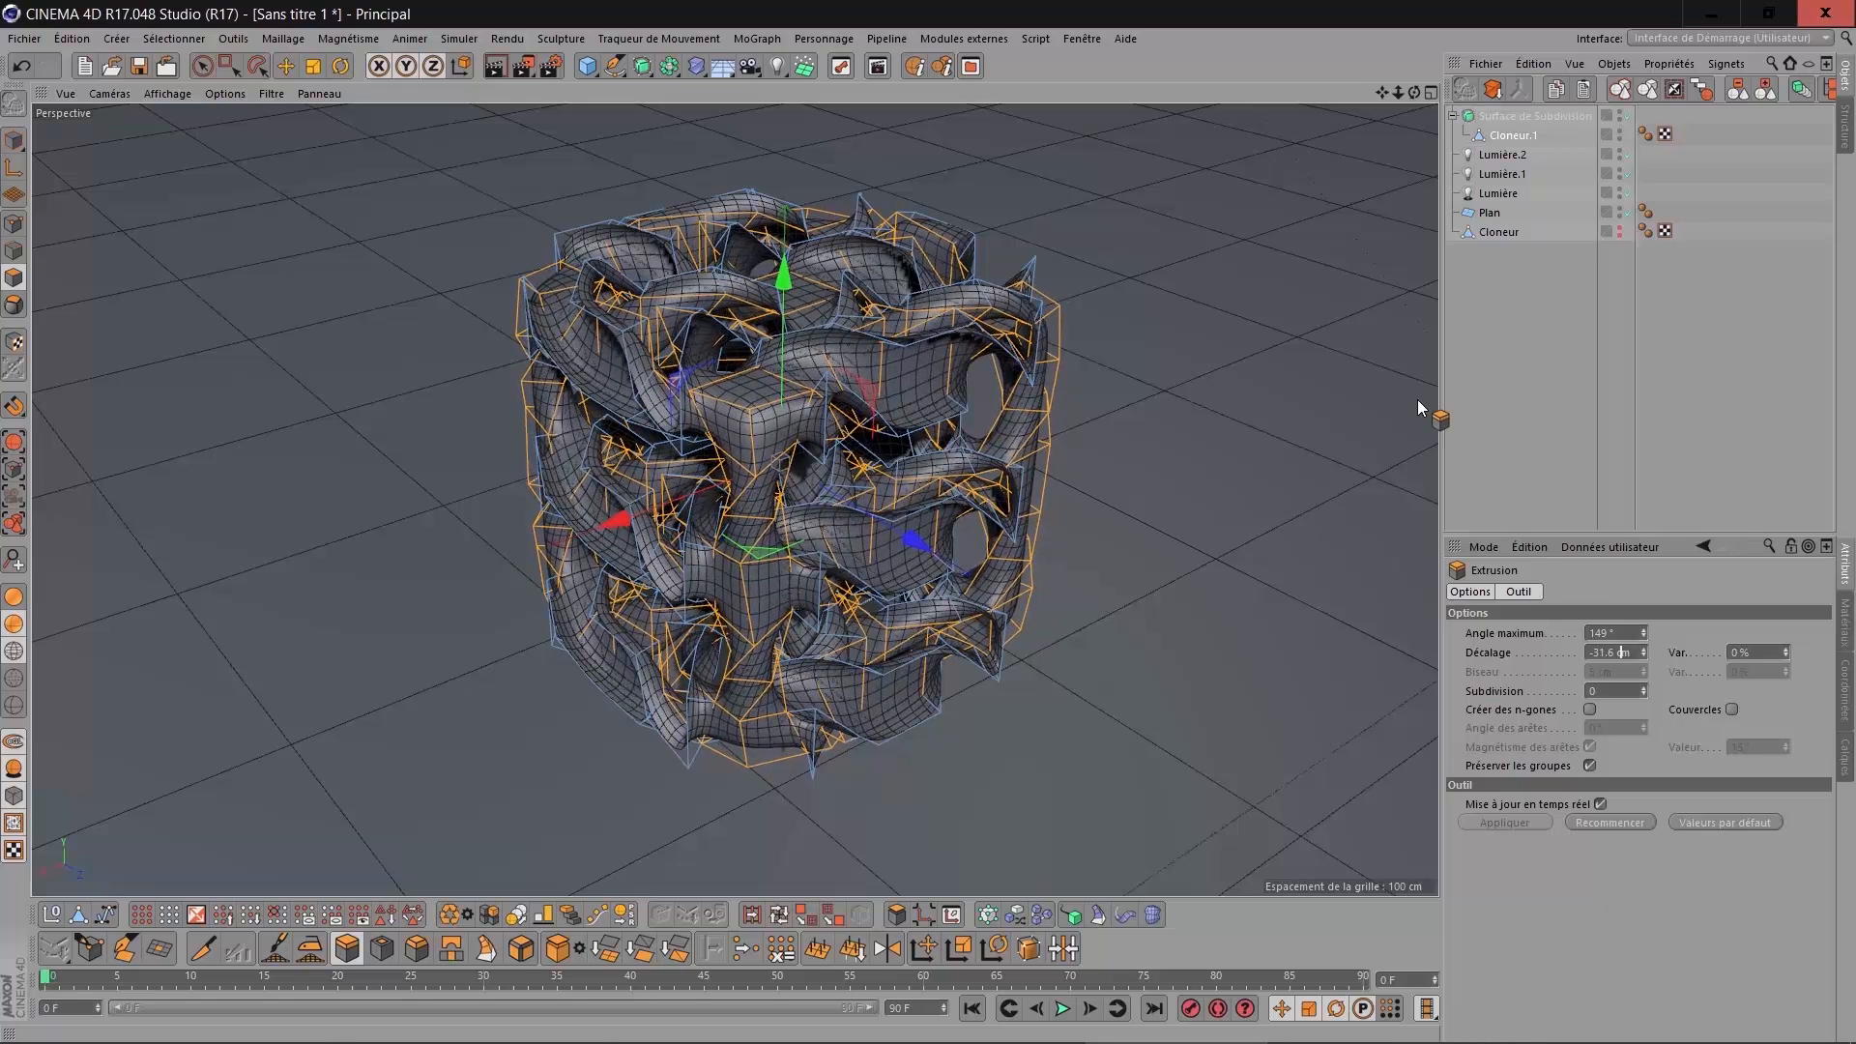
click(1558, 365)
drag(1412, 92, 1353, 145)
alt+drag(780, 462, 780, 462)
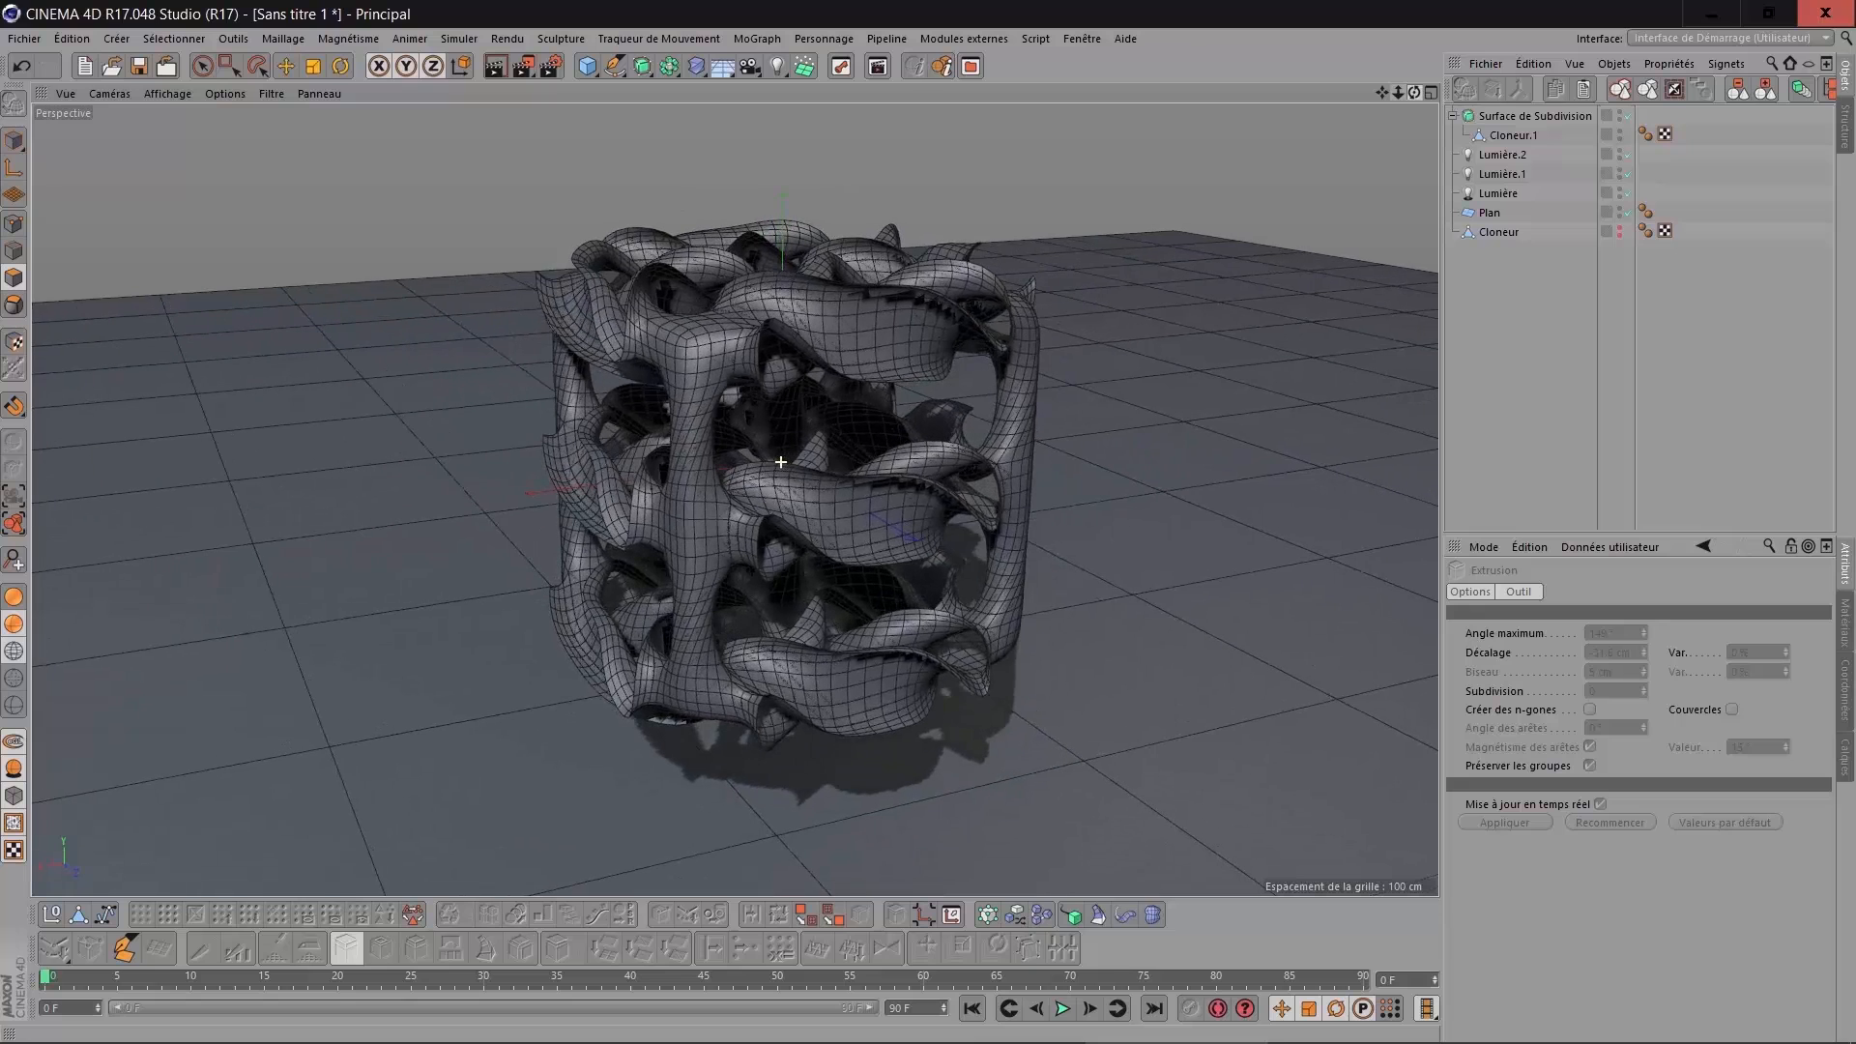
Add a Cloth Surface (Surface Tissu), make the Subdivision Surface its child, and set its Subdivisions to 0.
click(458, 39)
mouse_move(477, 67)
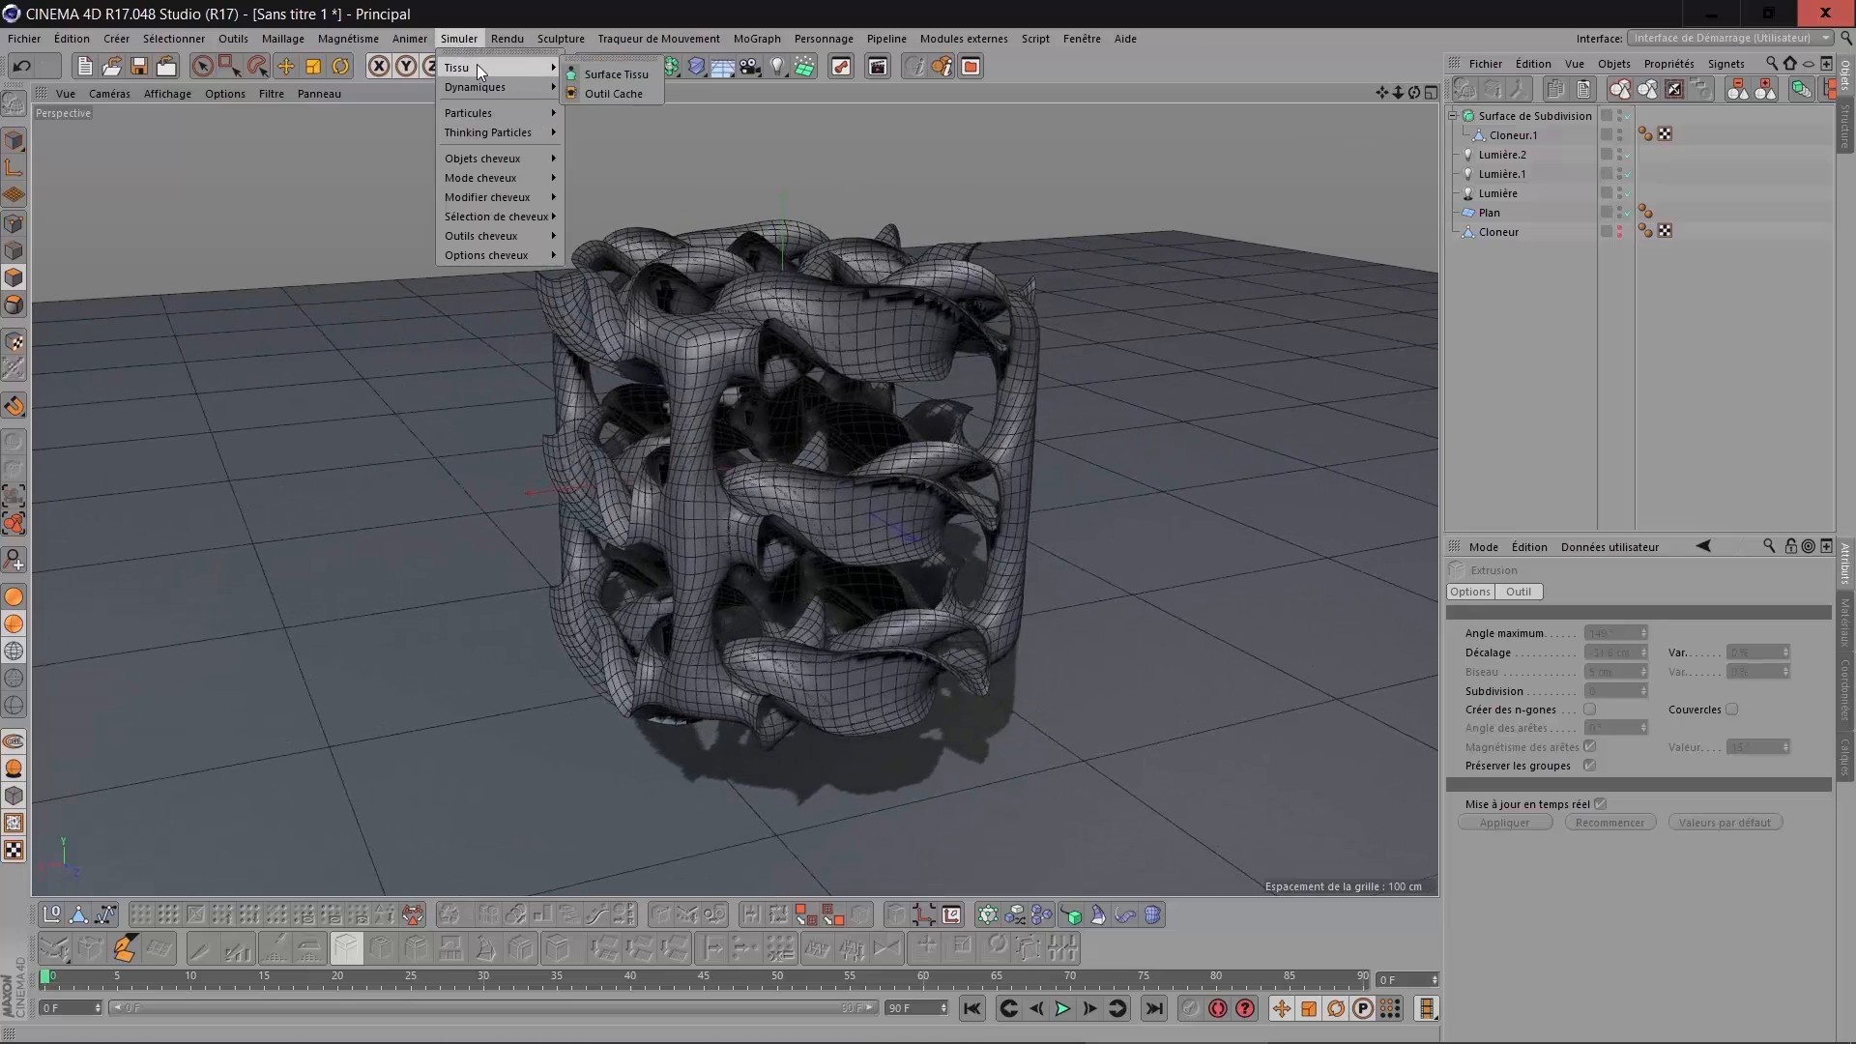
click(618, 72)
drag(1515, 132, 1523, 116)
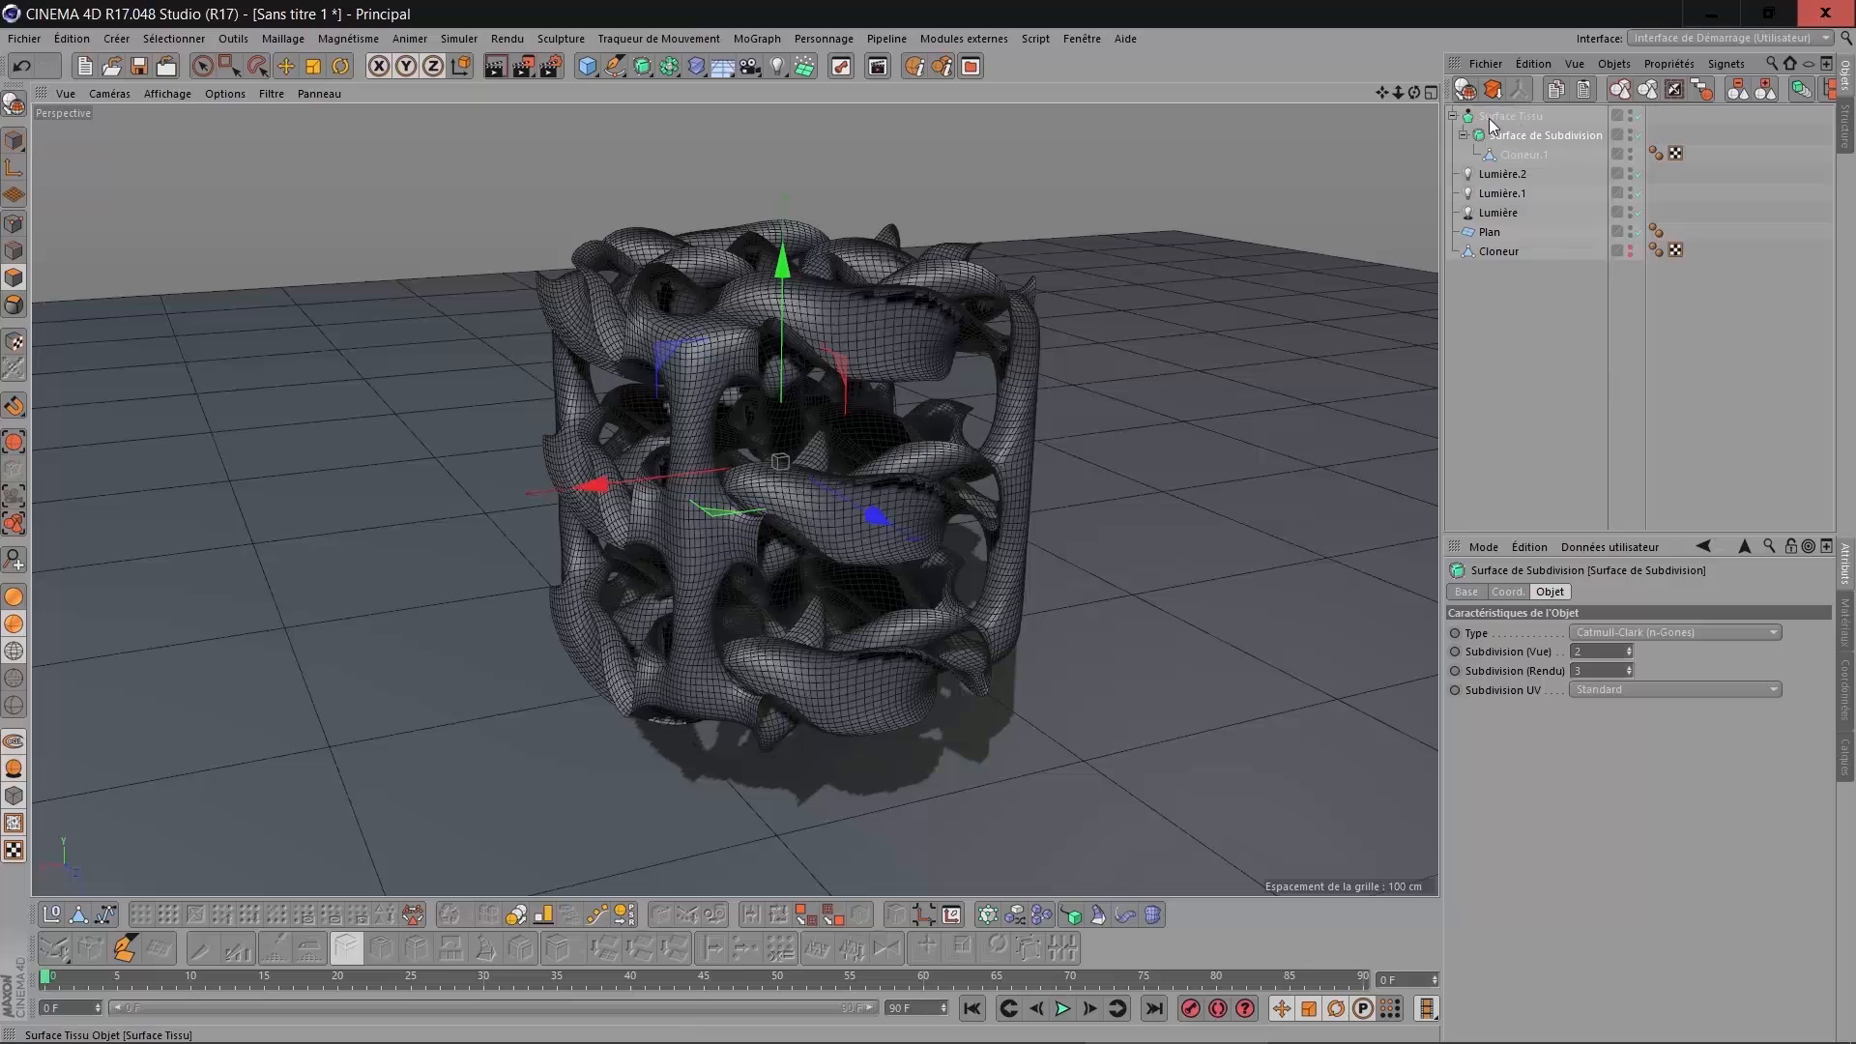
click(1493, 118)
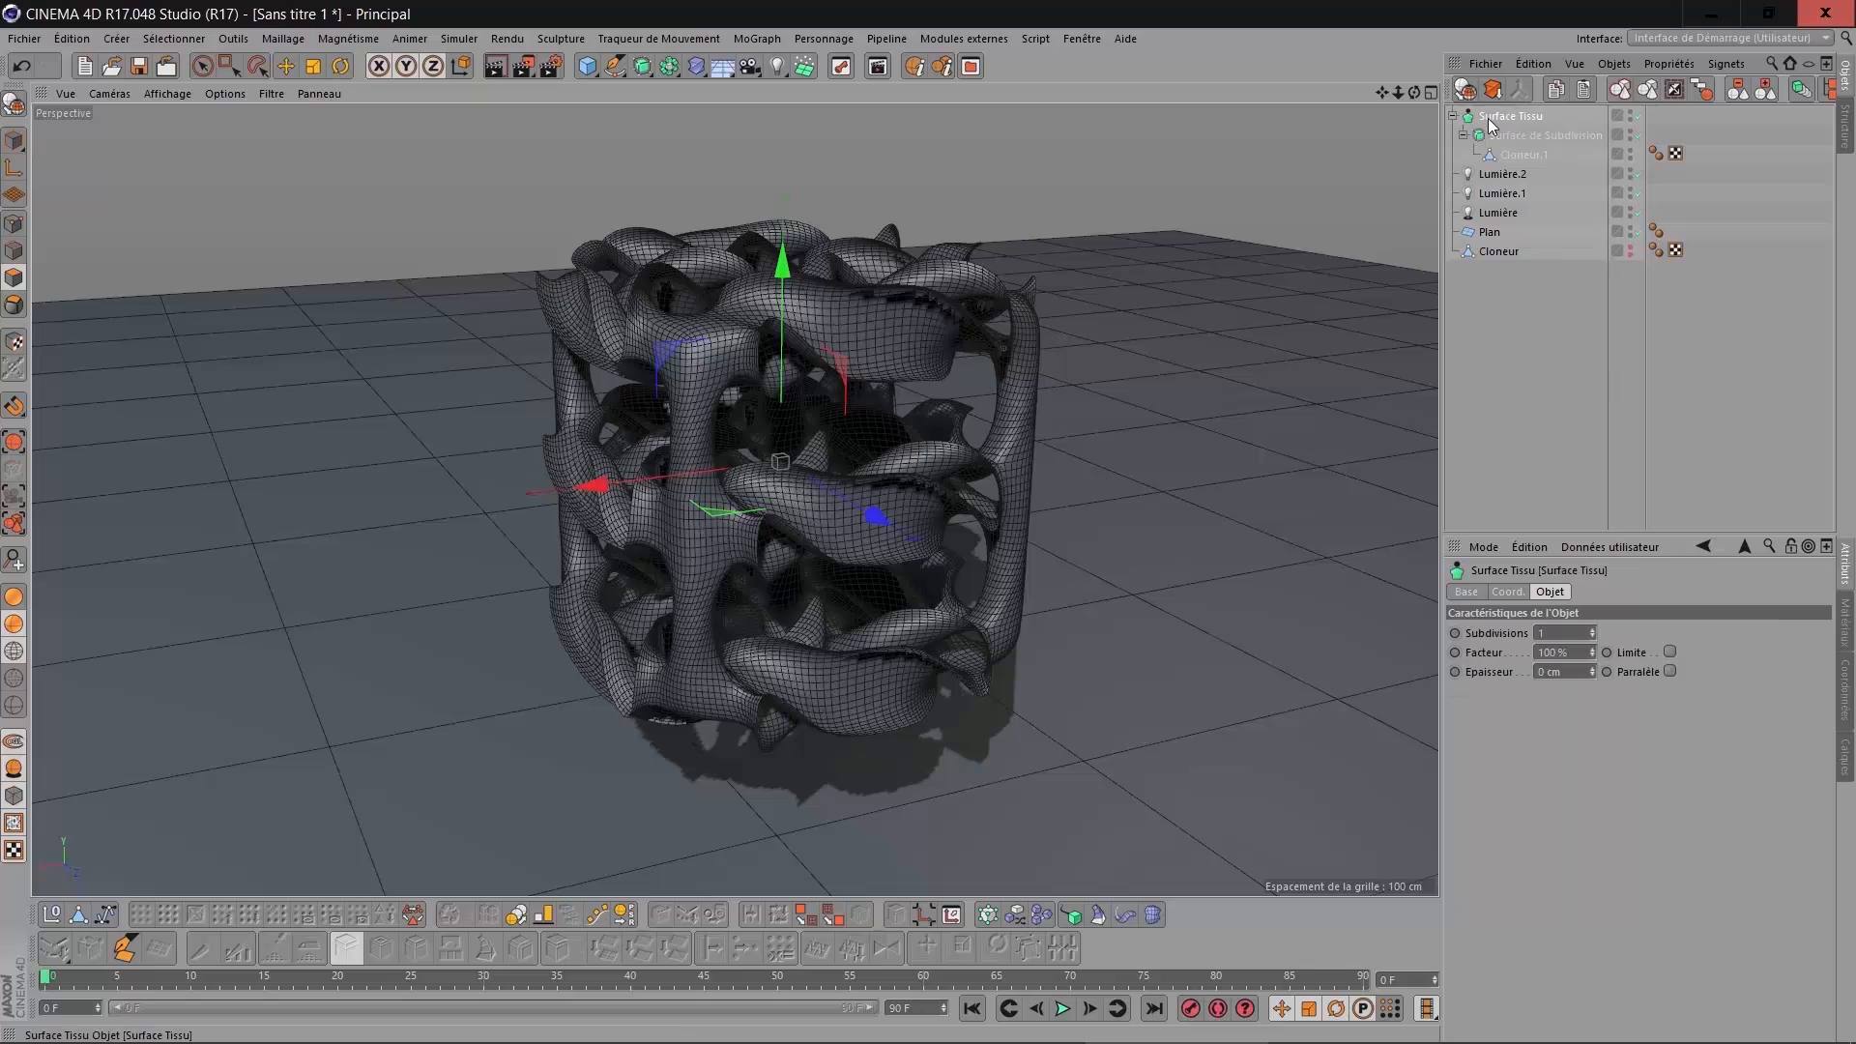
click(1568, 635)
text(0)
key(Return)
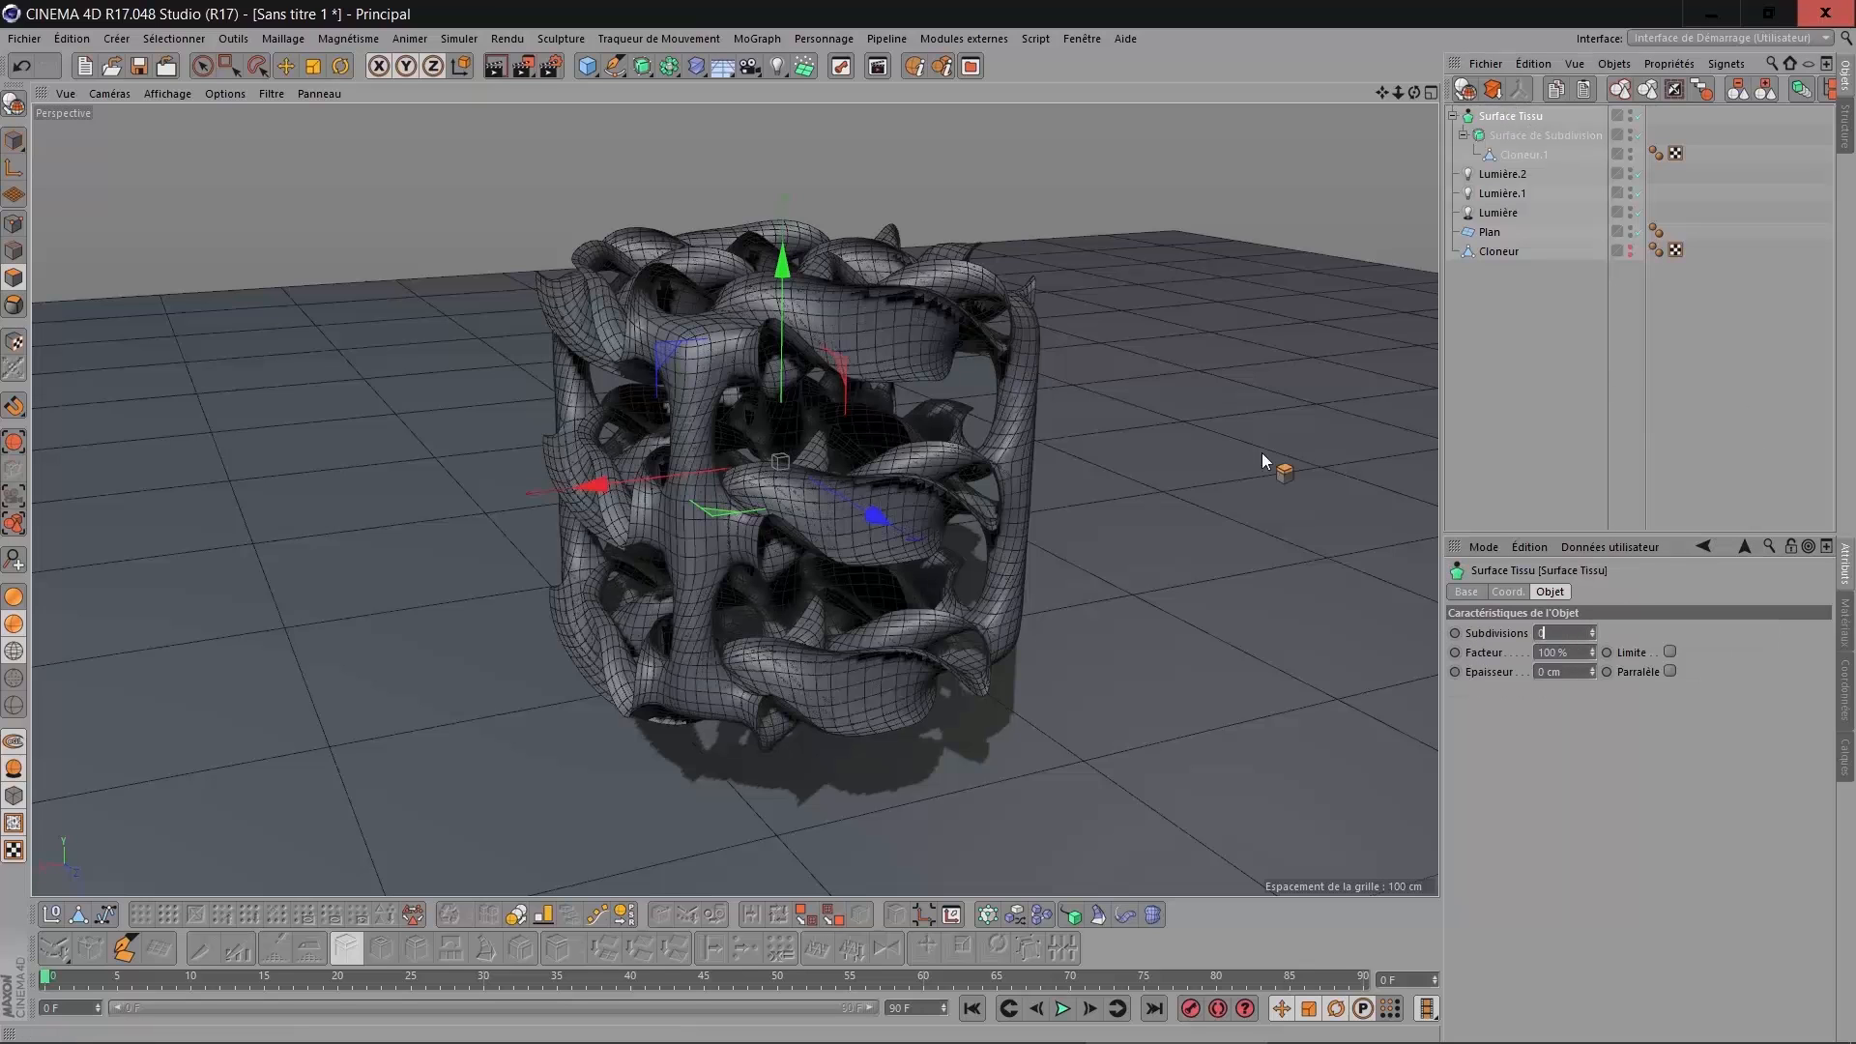
Set the Cloth Surface's thickness (Epaisseur) to 10 cm and inspect the thickened bands.
scroll(1137, 346, up, 4)
scroll(834, 319, up, 5)
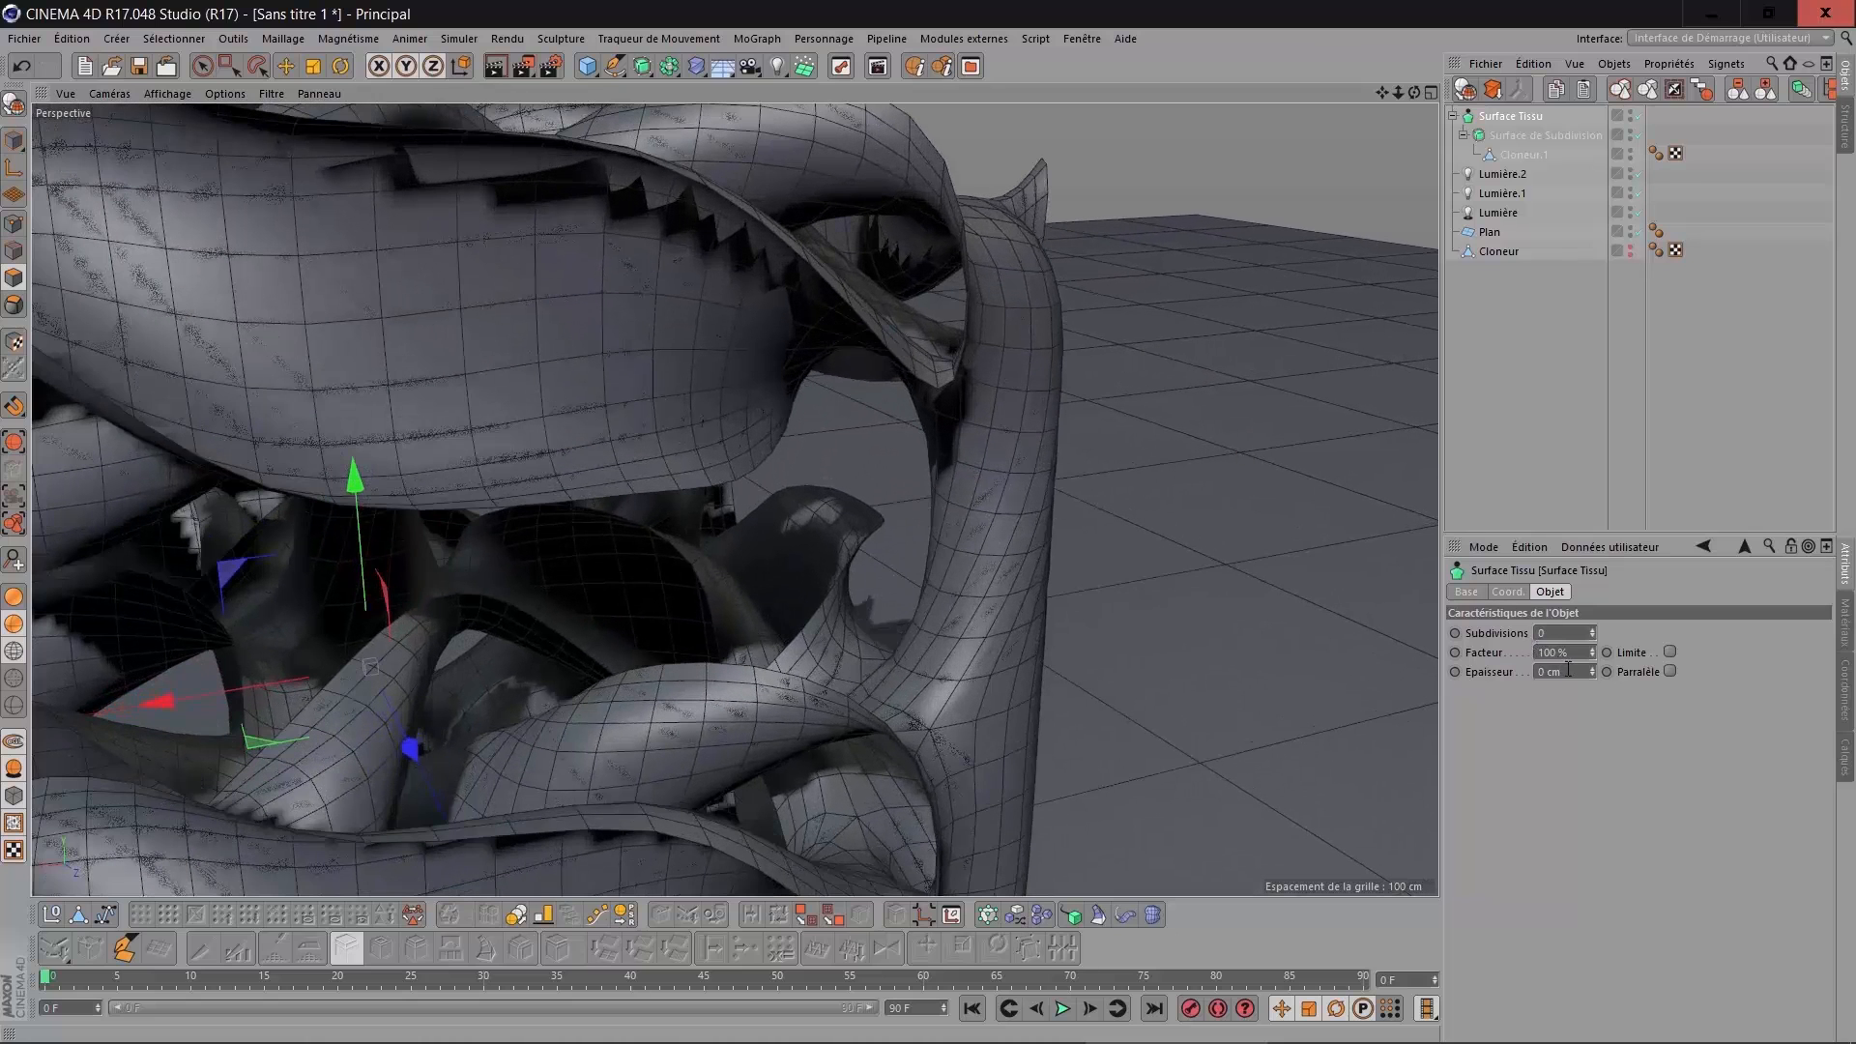
scroll(1568, 670, up, 4)
scroll(1568, 670, up, 5)
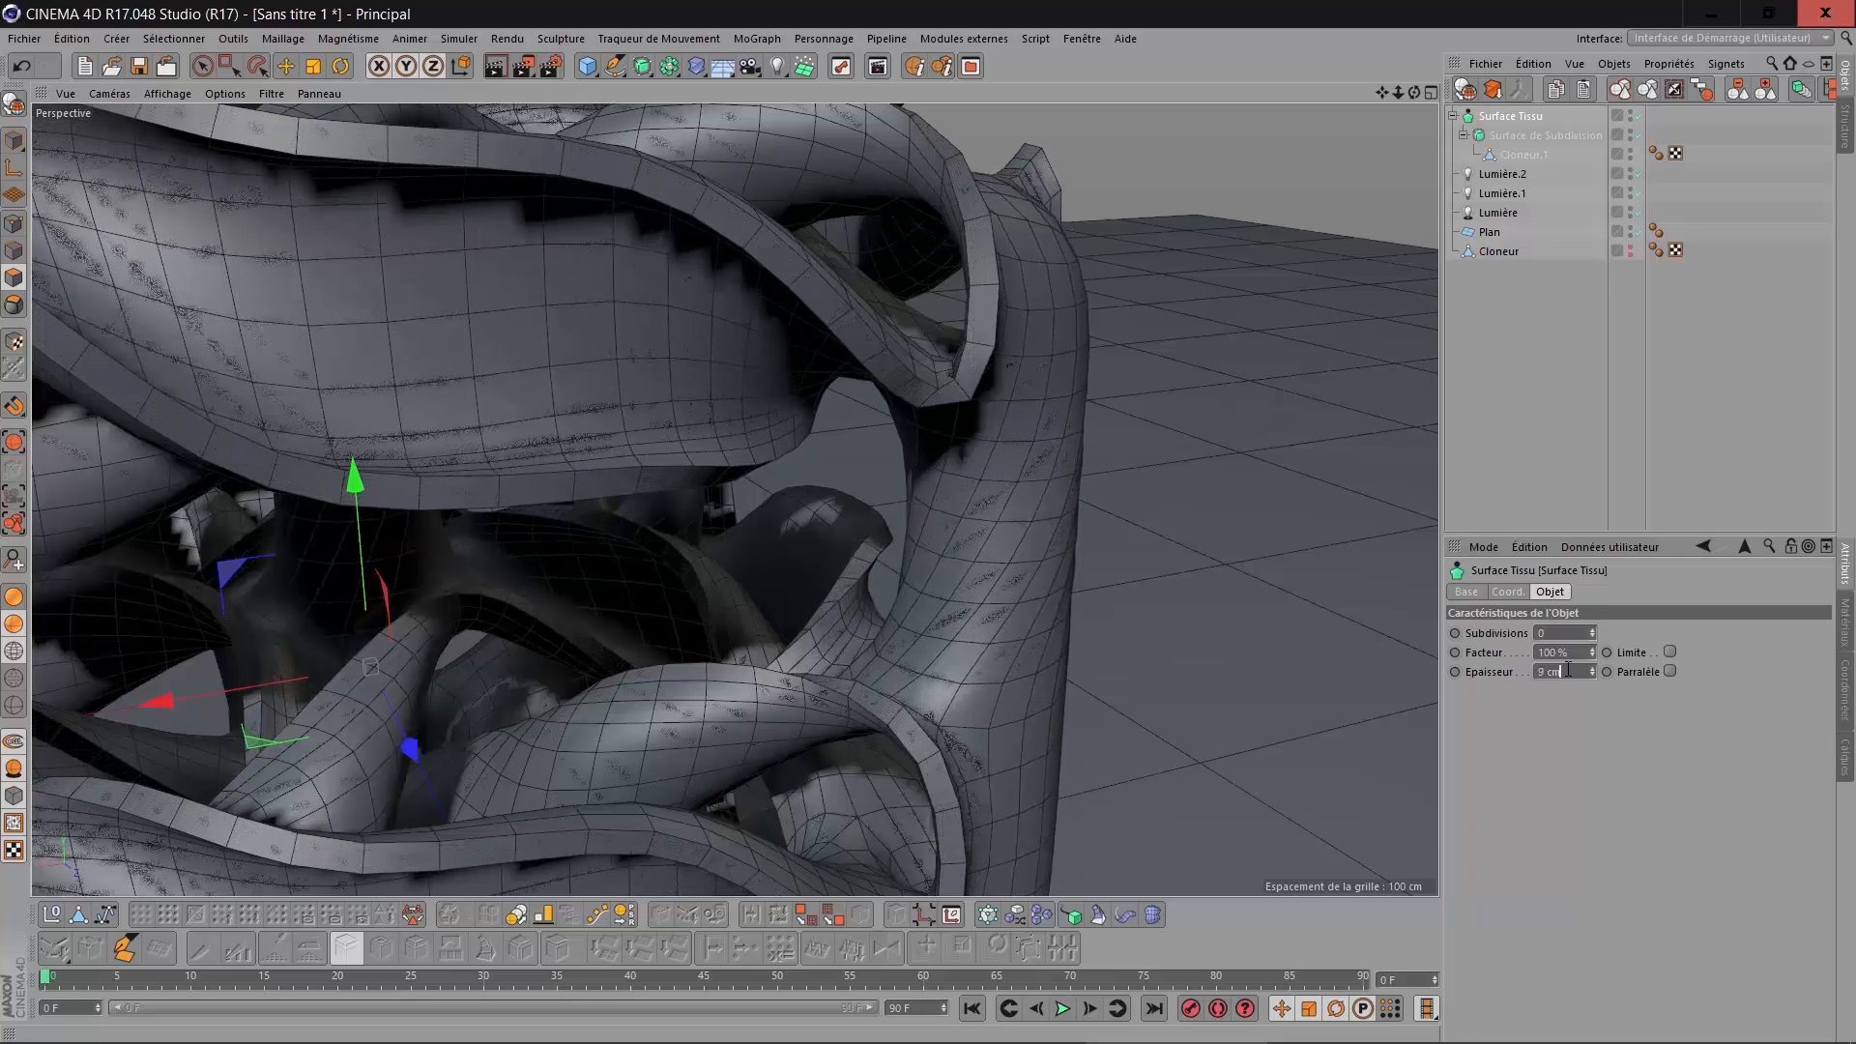
scroll(1568, 670, up, 1)
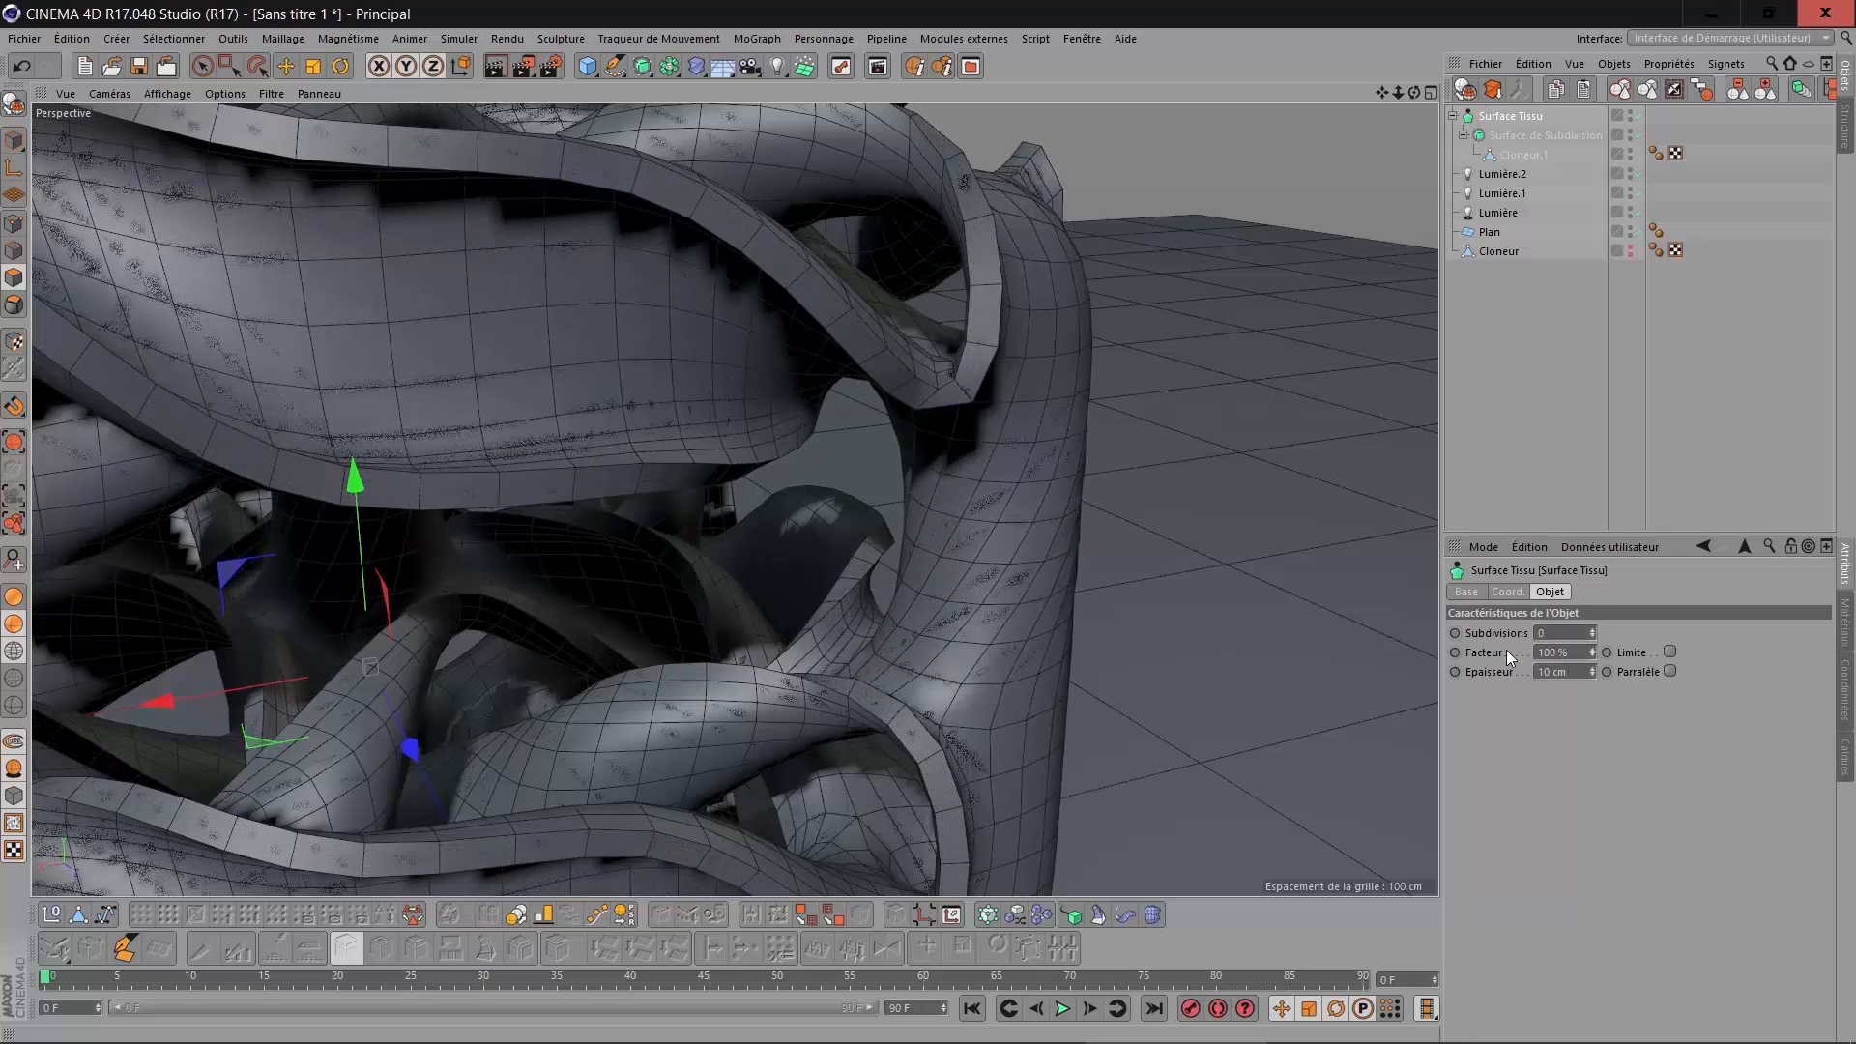
drag(1385, 93, 1728, 39)
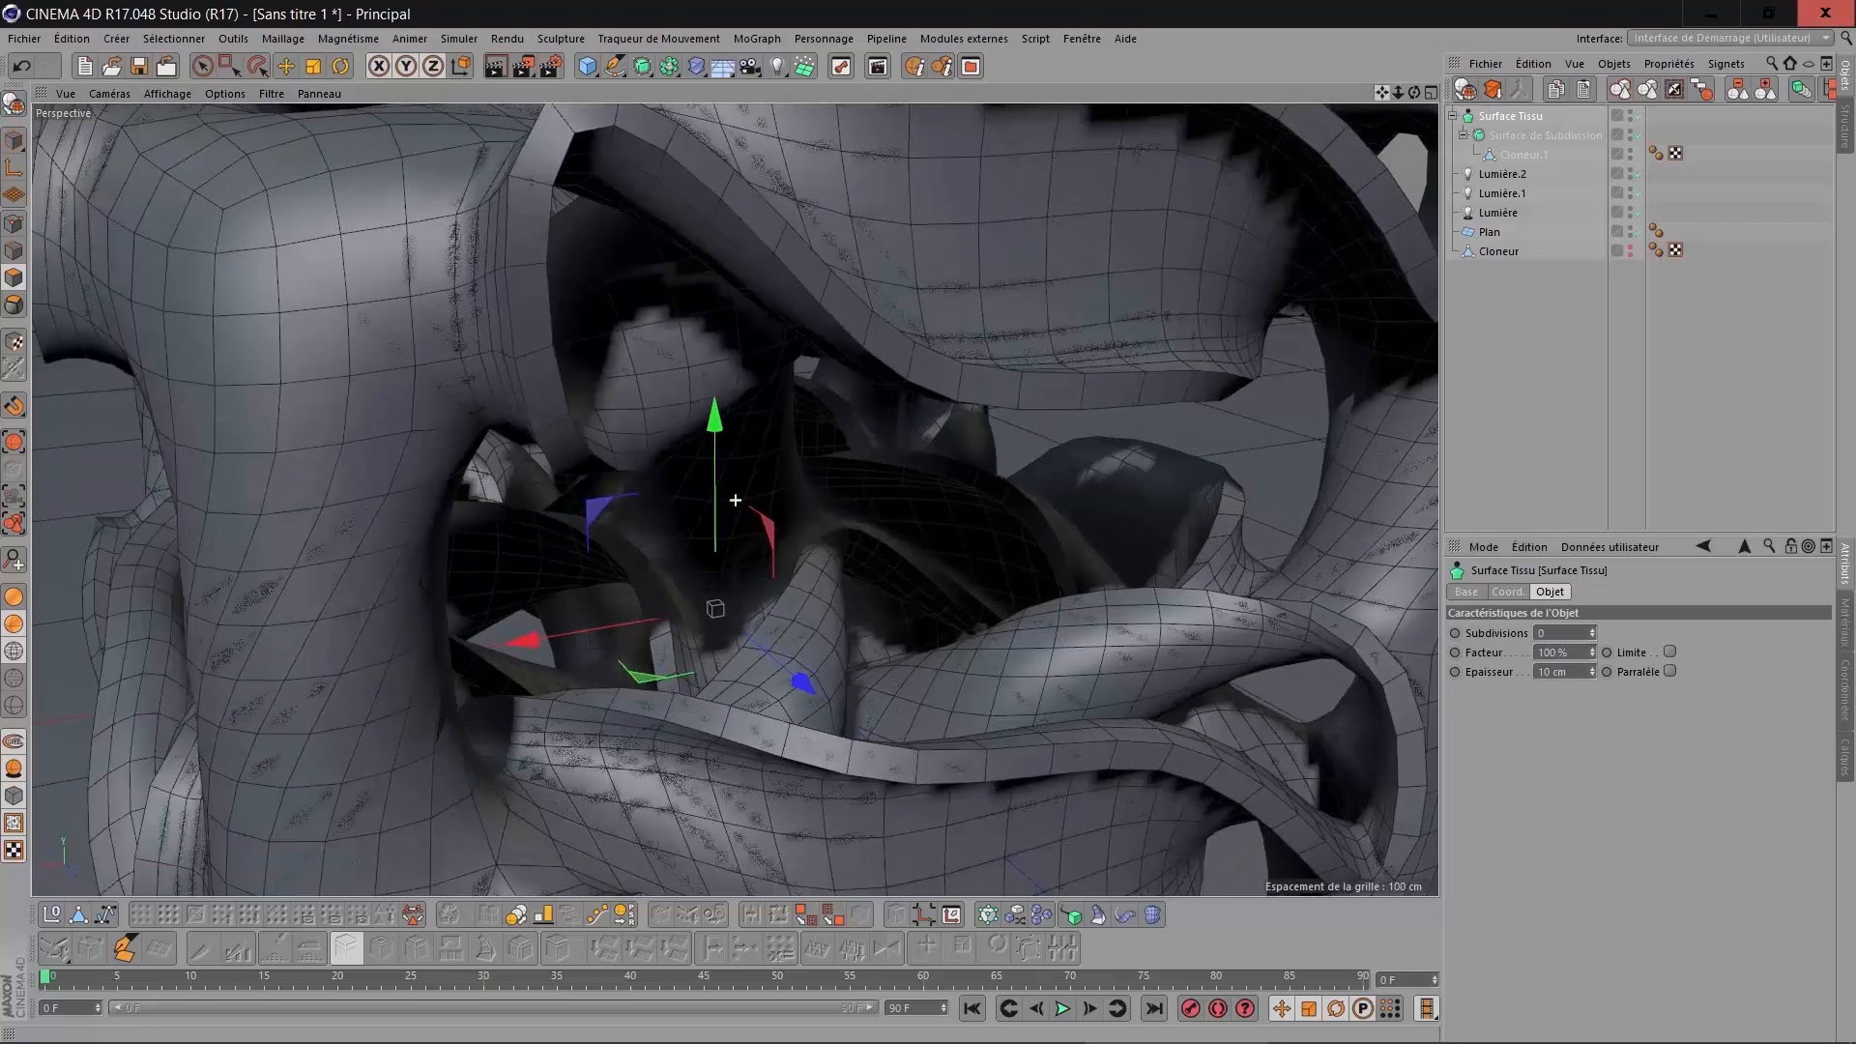
scroll(1162, 309, down, 8)
drag(1389, 95, 1294, 131)
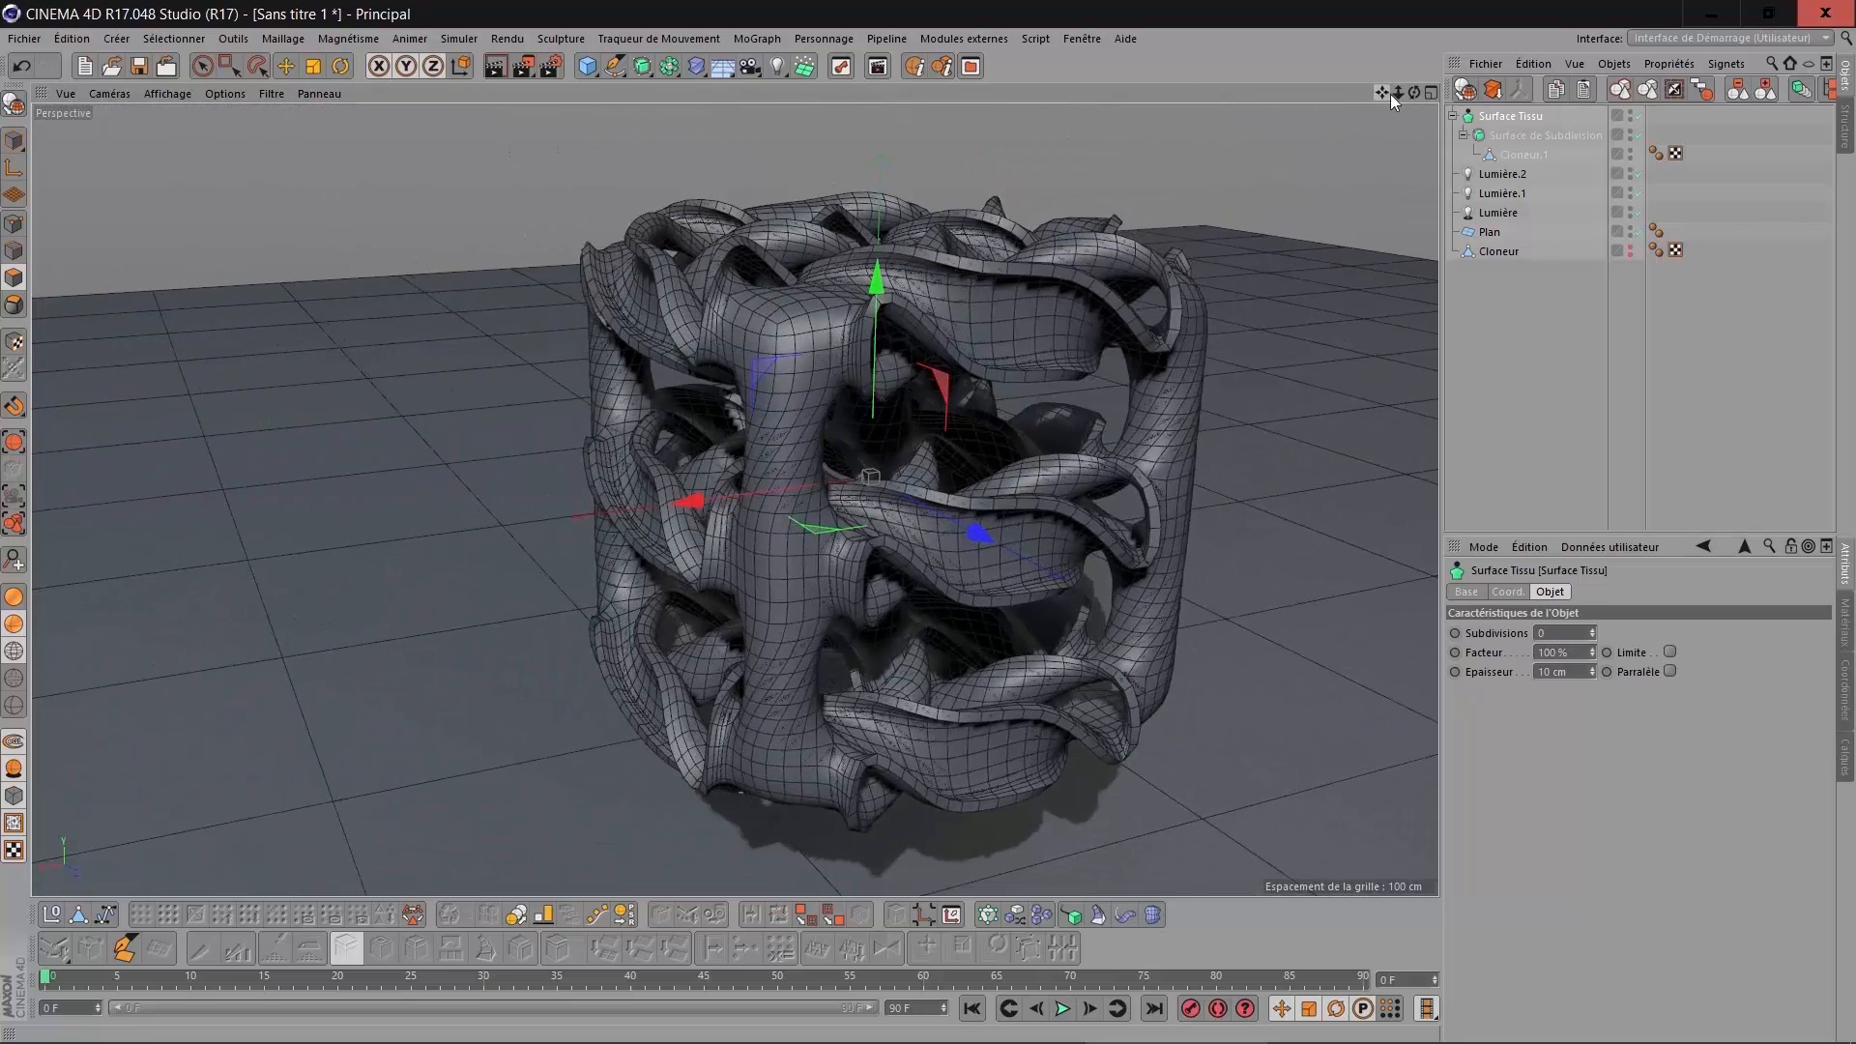
Hide the wireframe lines and set the Subdivision Surface's viewport subdivision to 3, viewing the smoothed form from another side.
click(13, 598)
click(1503, 136)
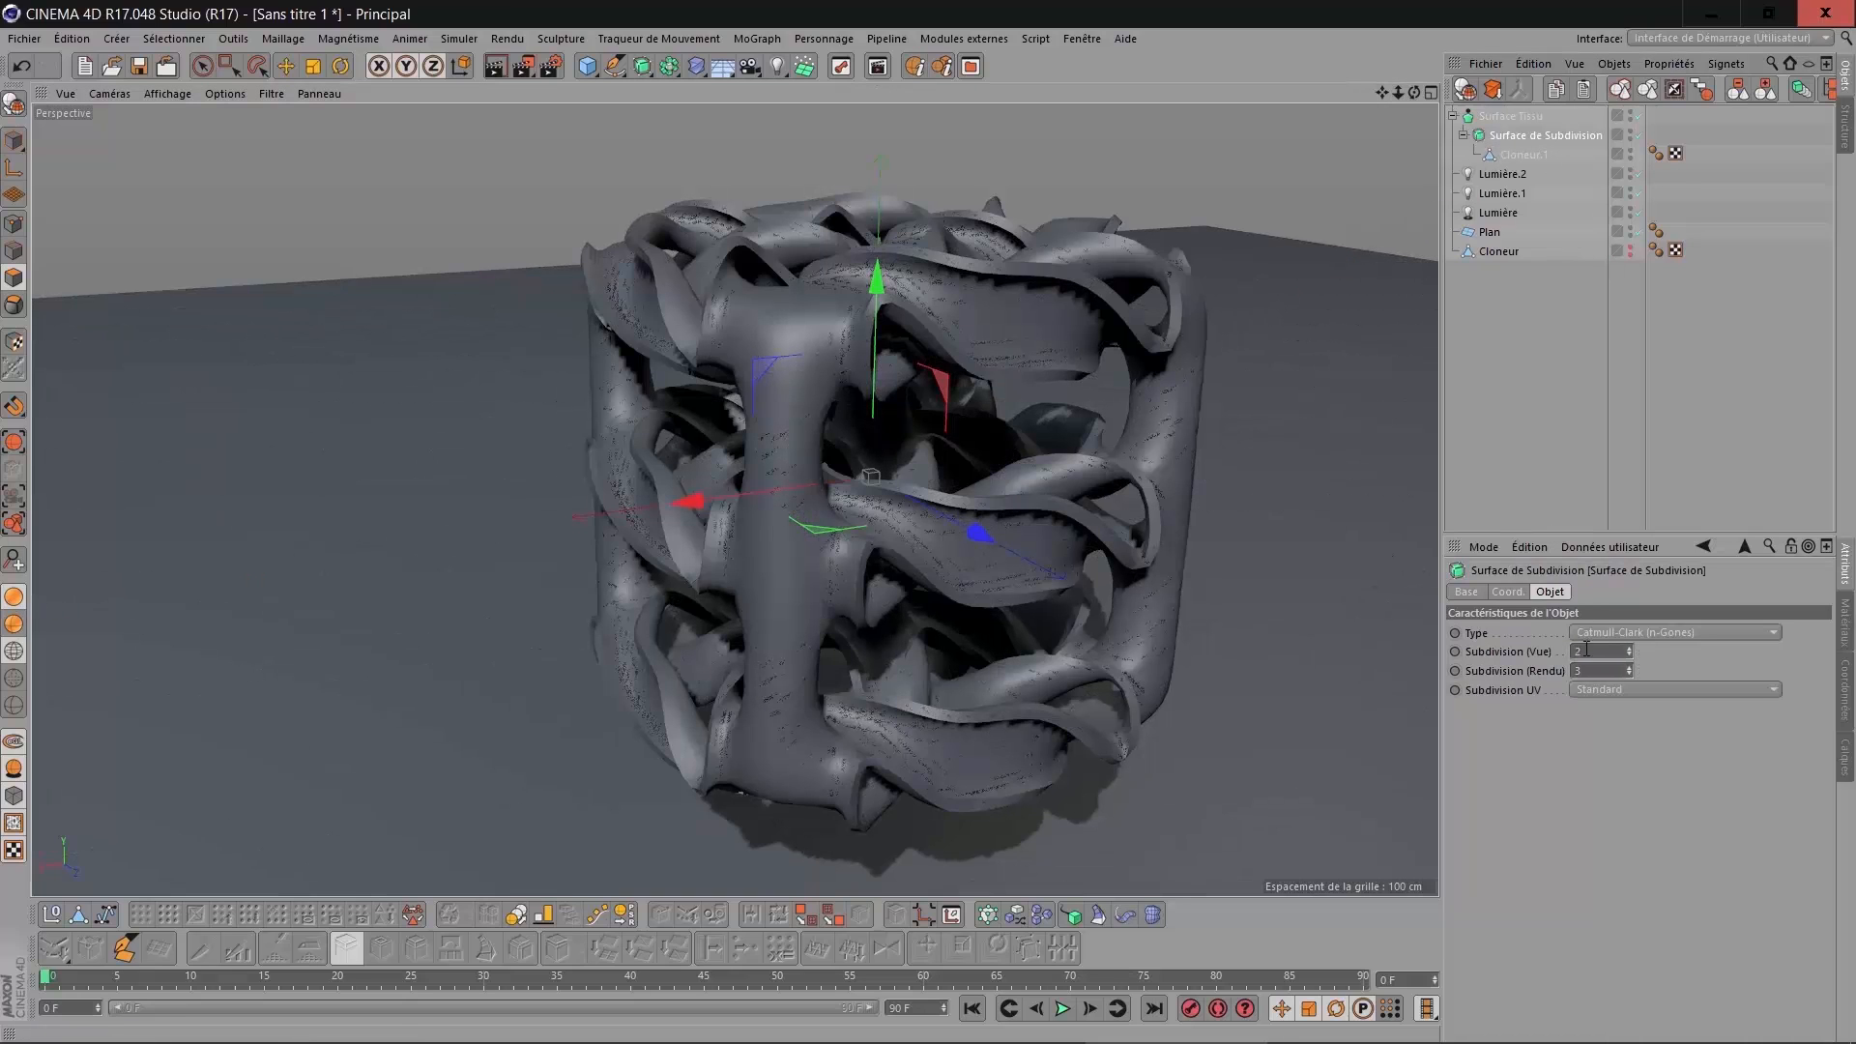
text(3)
key(Return)
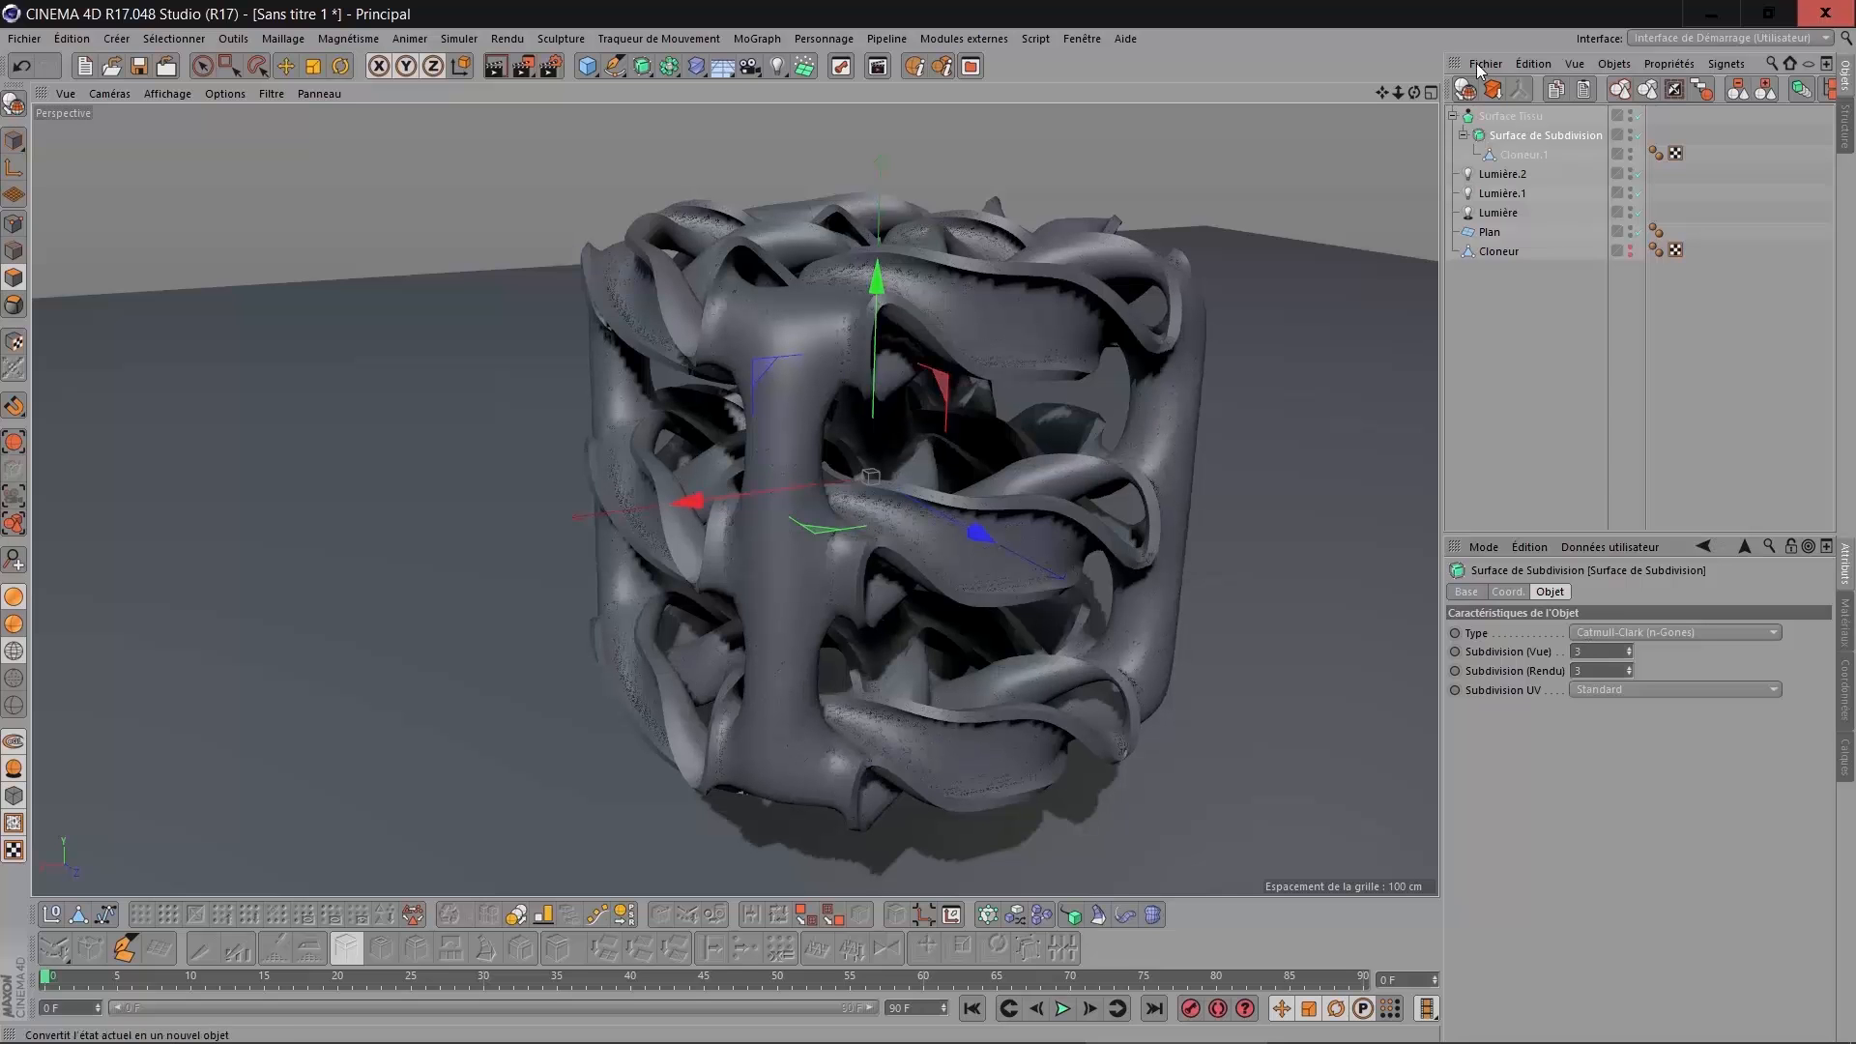
drag(1412, 92, 1155, 96)
mouse_move(1414, 92)
mouse_down()
mouse_move(1513, 155)
mouse_move(1721, 217)
mouse_move(1788, 179)
mouse_move(1474, 198)
mouse_up()
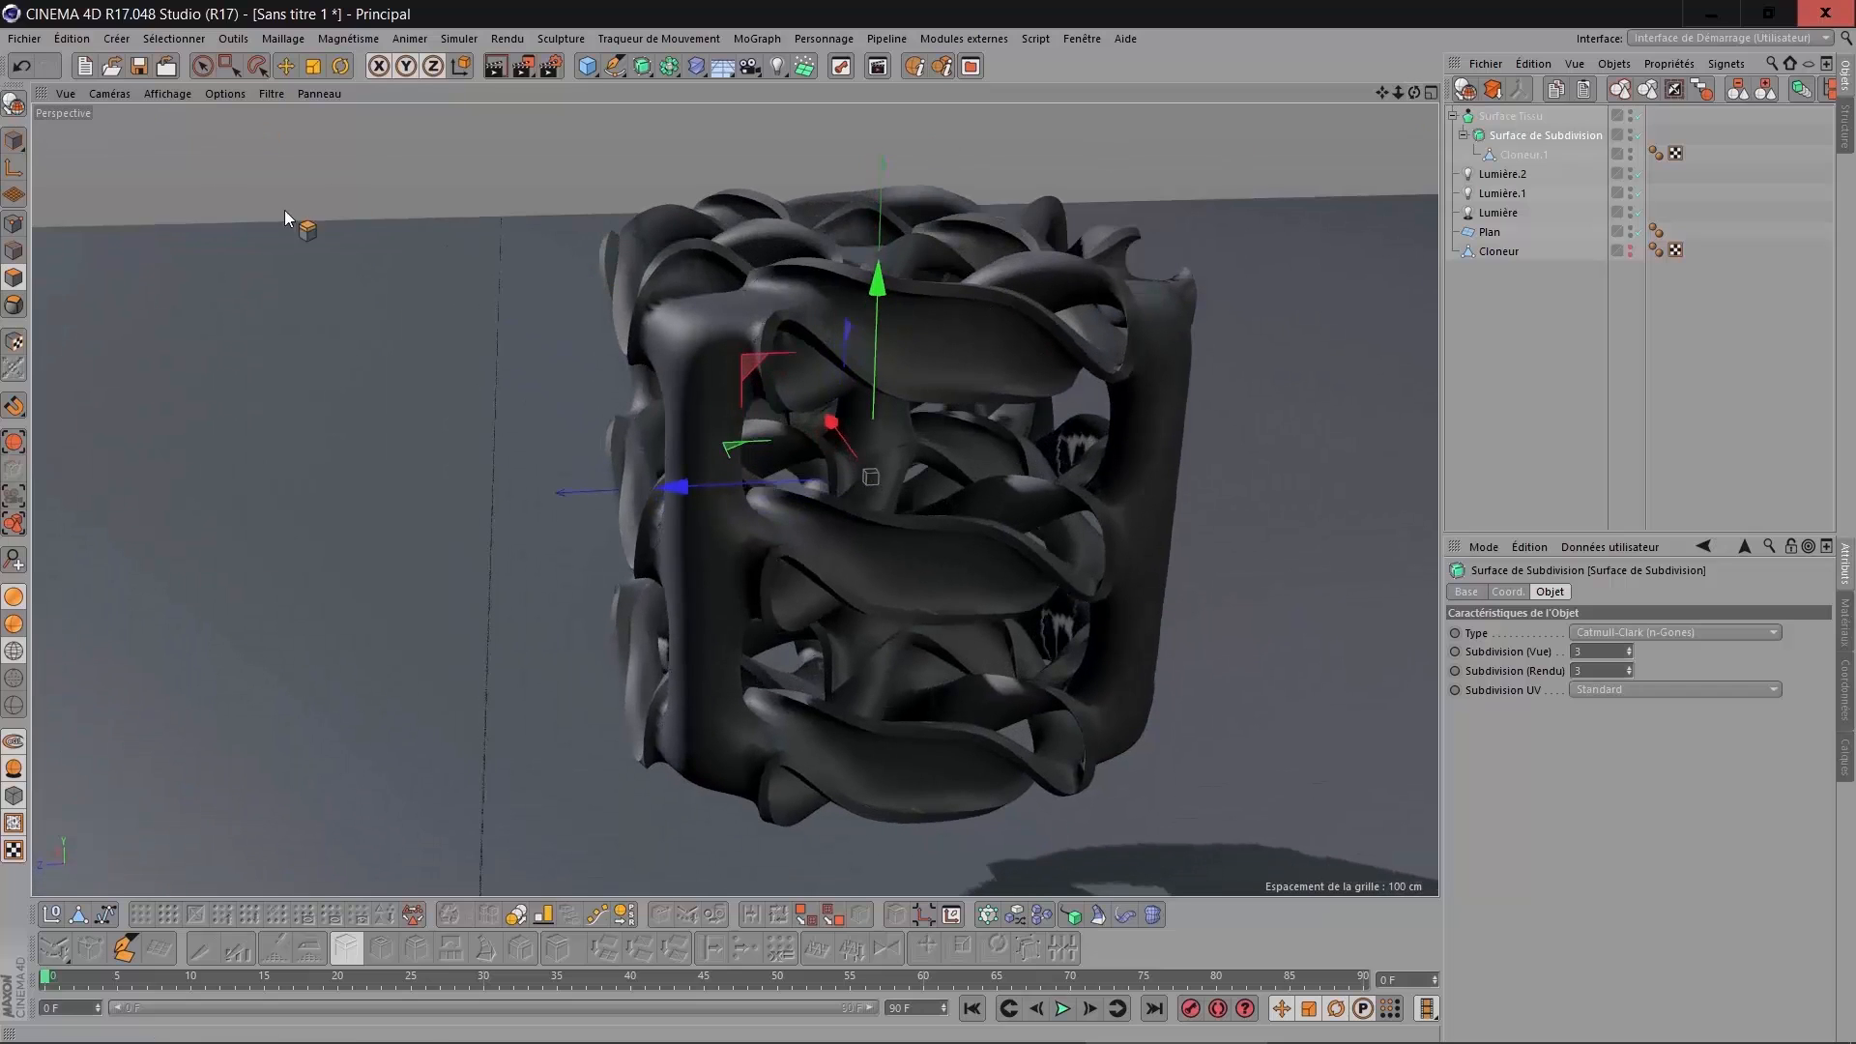
Undo the thickening, subdivision, extrusion and polygon deletion, back to the complete Cloneur.1 mesh with a polygon loop selected.
click(23, 67)
click(23, 67)
click(23, 67)
click(24, 66)
click(23, 67)
click(23, 67)
click(24, 67)
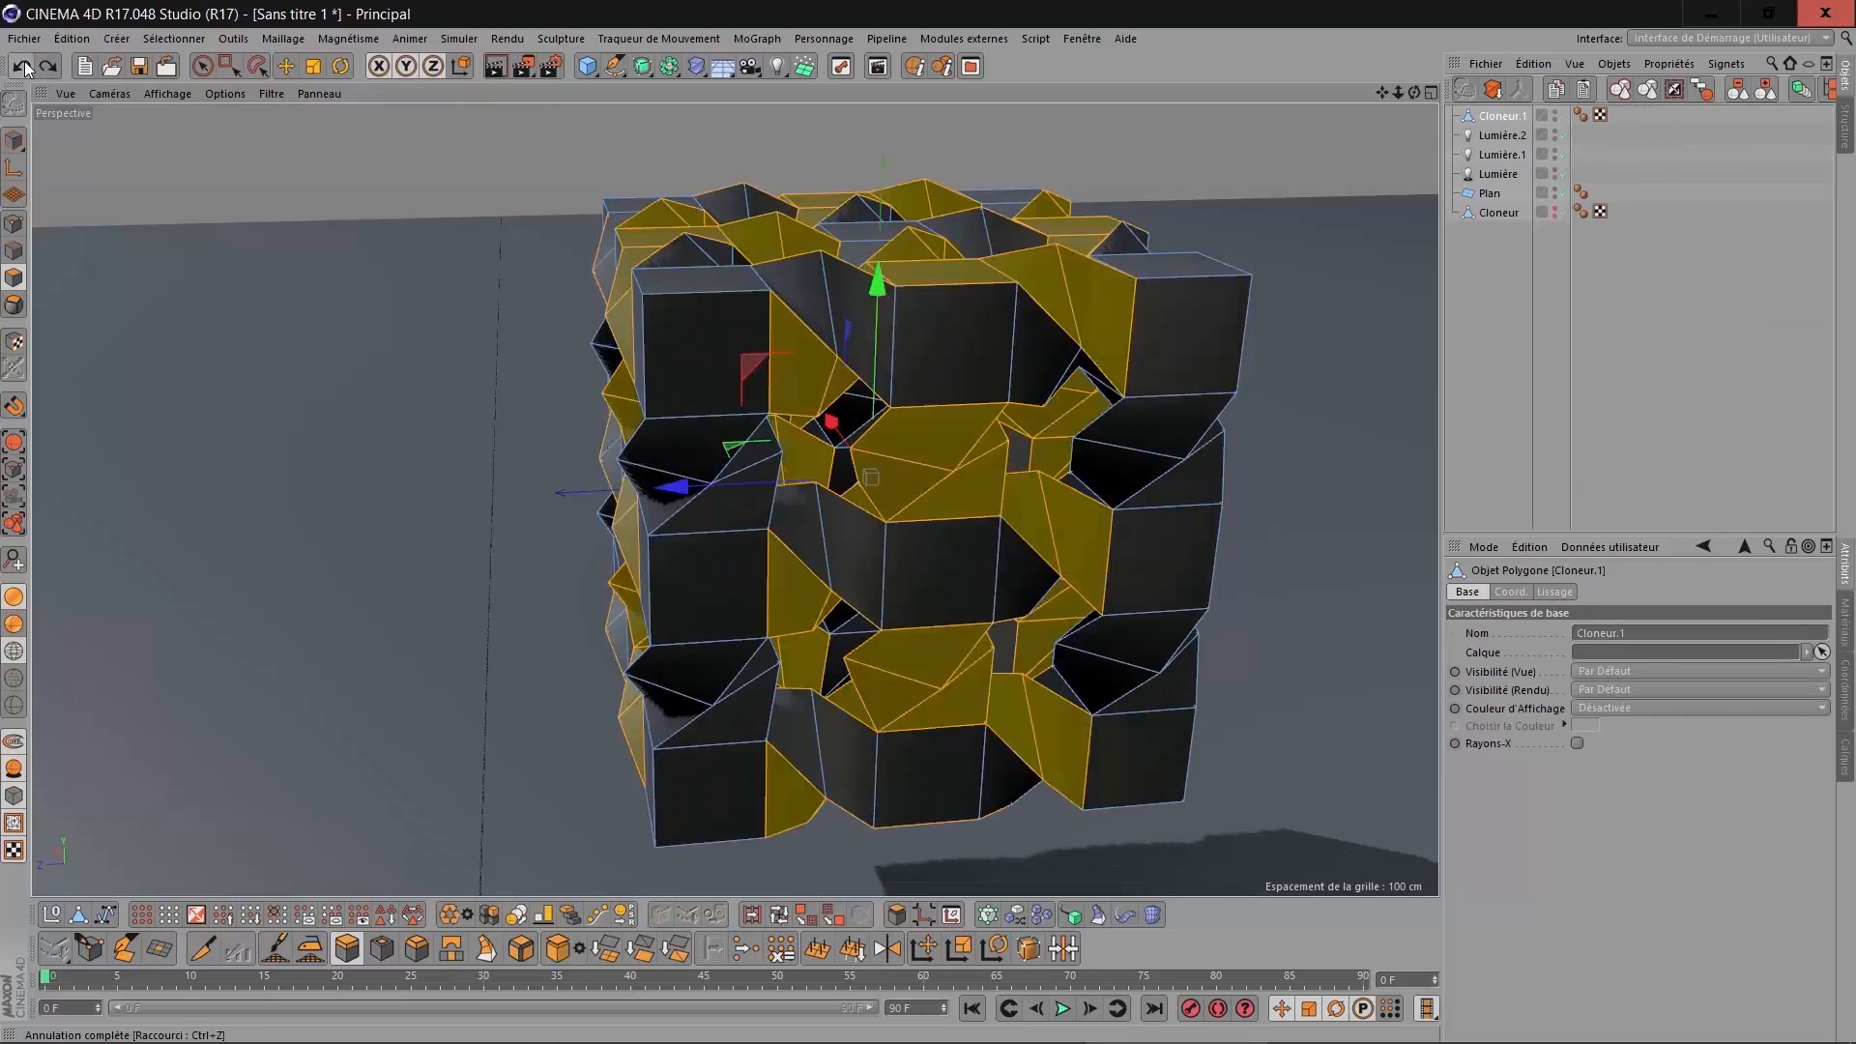
click(23, 67)
Select one winding polygon loop through a corner block of Cloneur.1, invert the selection and delete all other polygons.
alt+drag(1413, 187, 1140, 329)
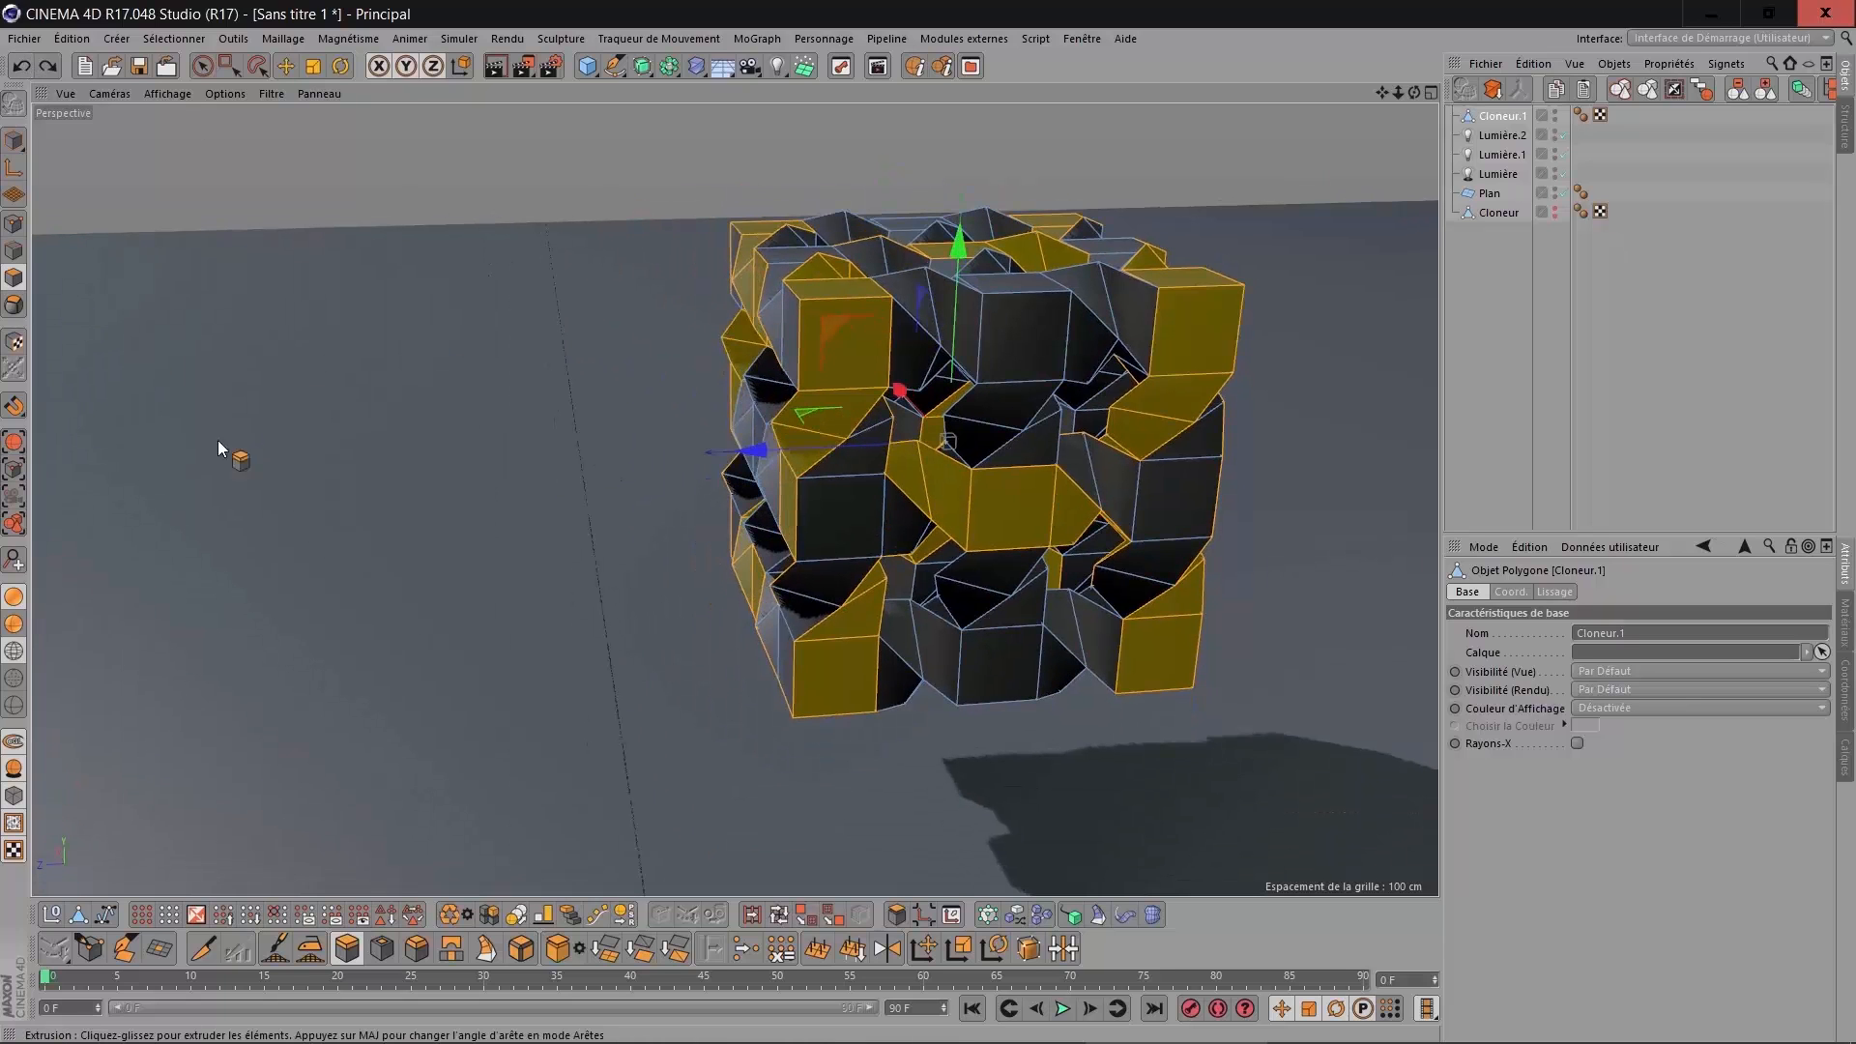
click(785, 915)
click(1266, 396)
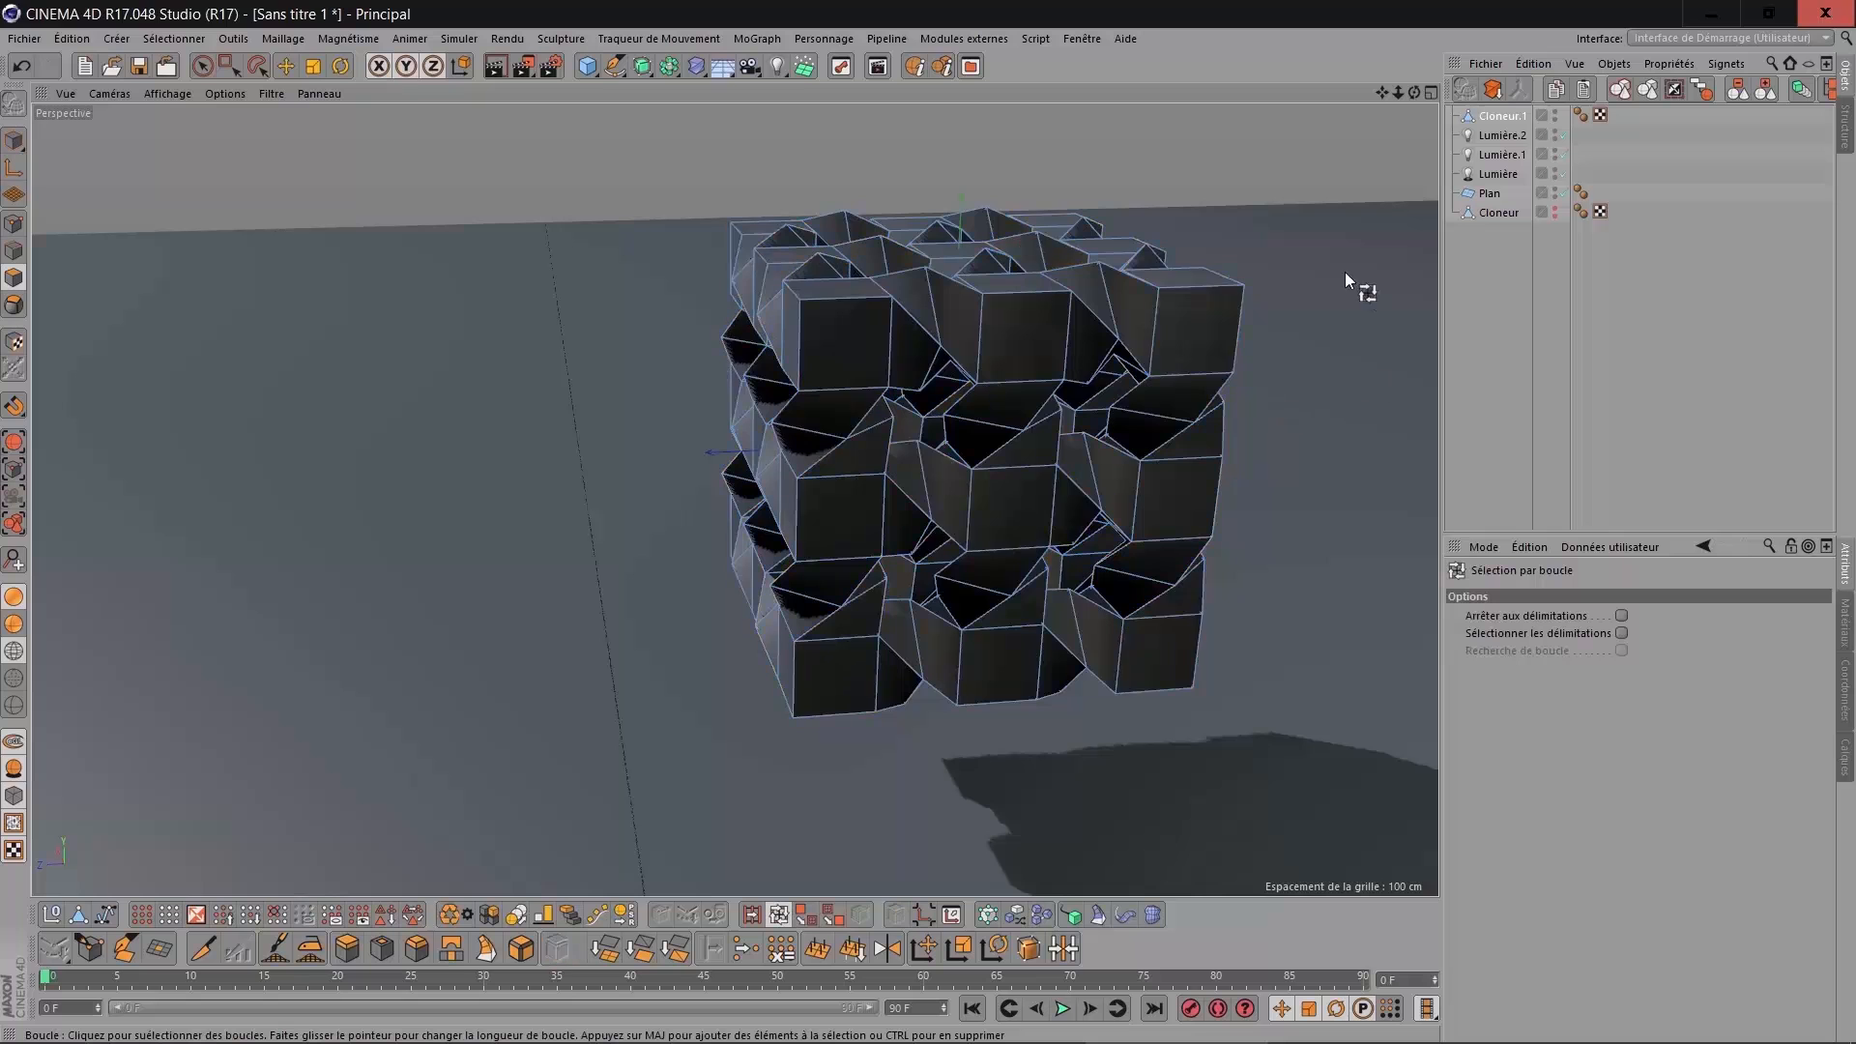
click(1201, 286)
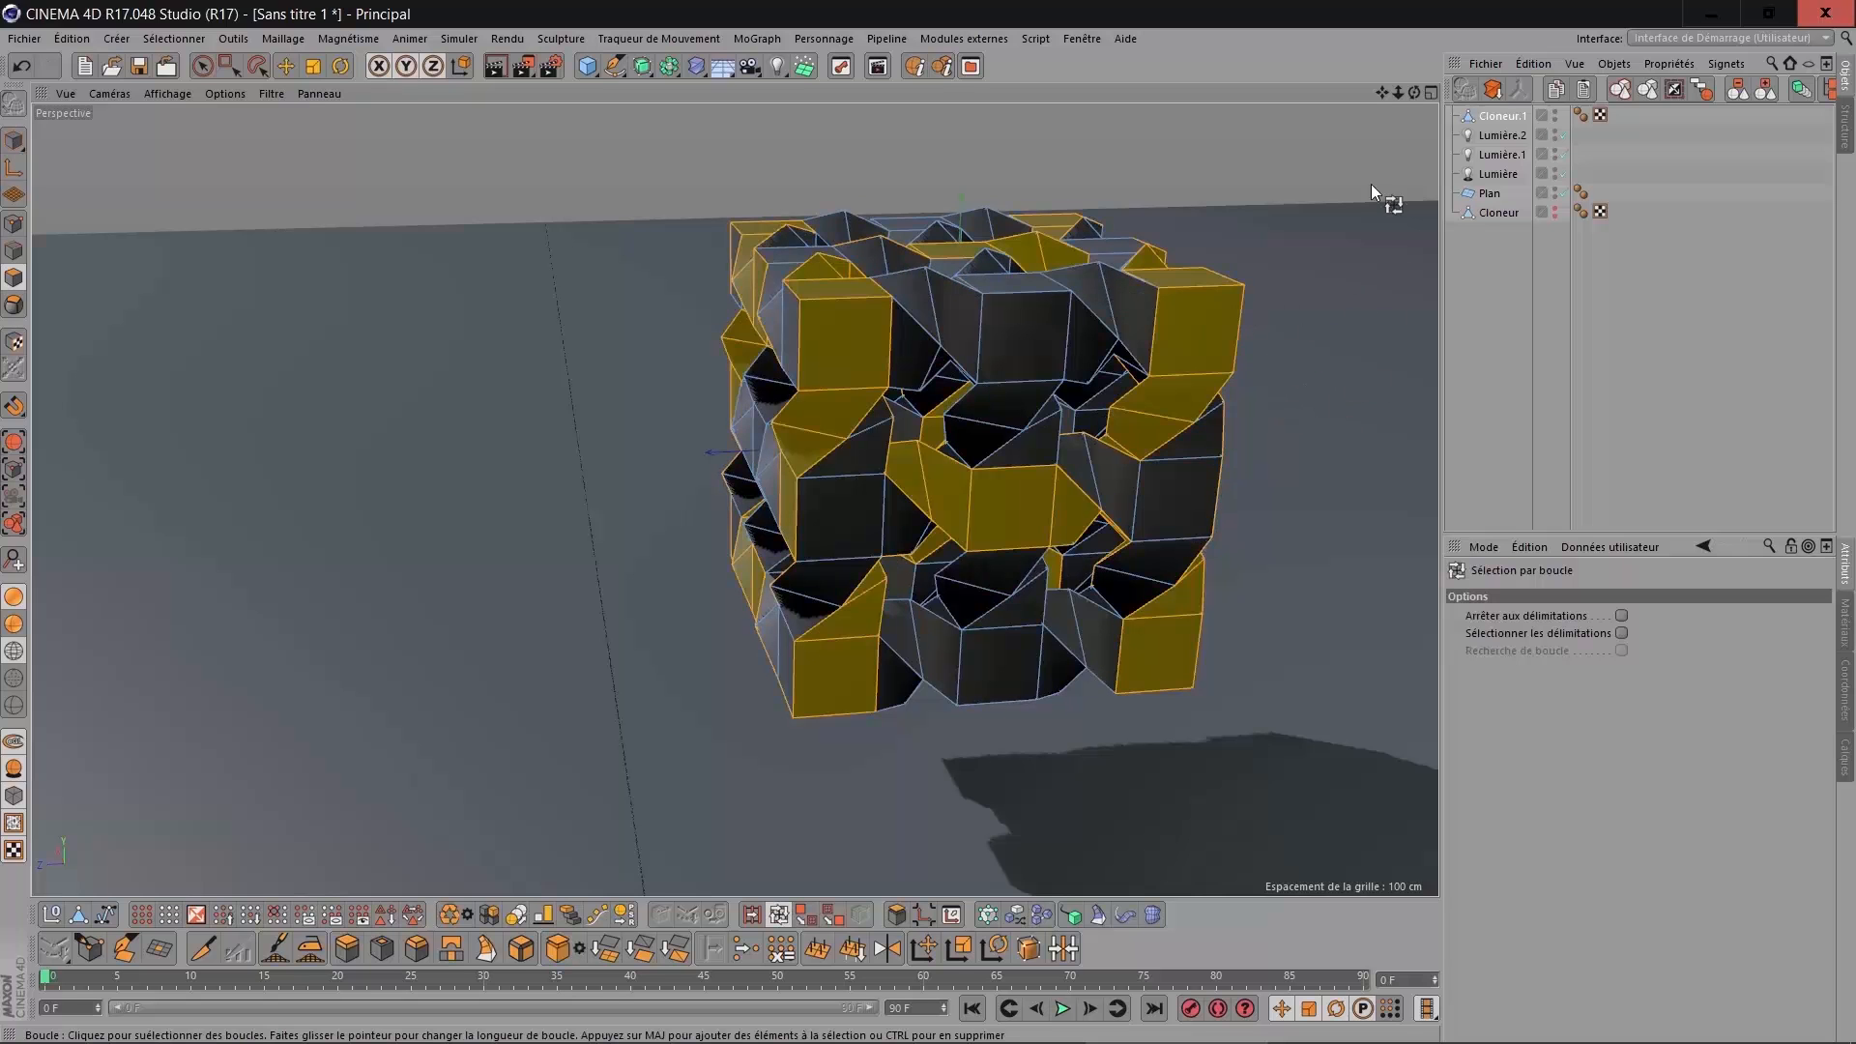
drag(1412, 90, 1392, 155)
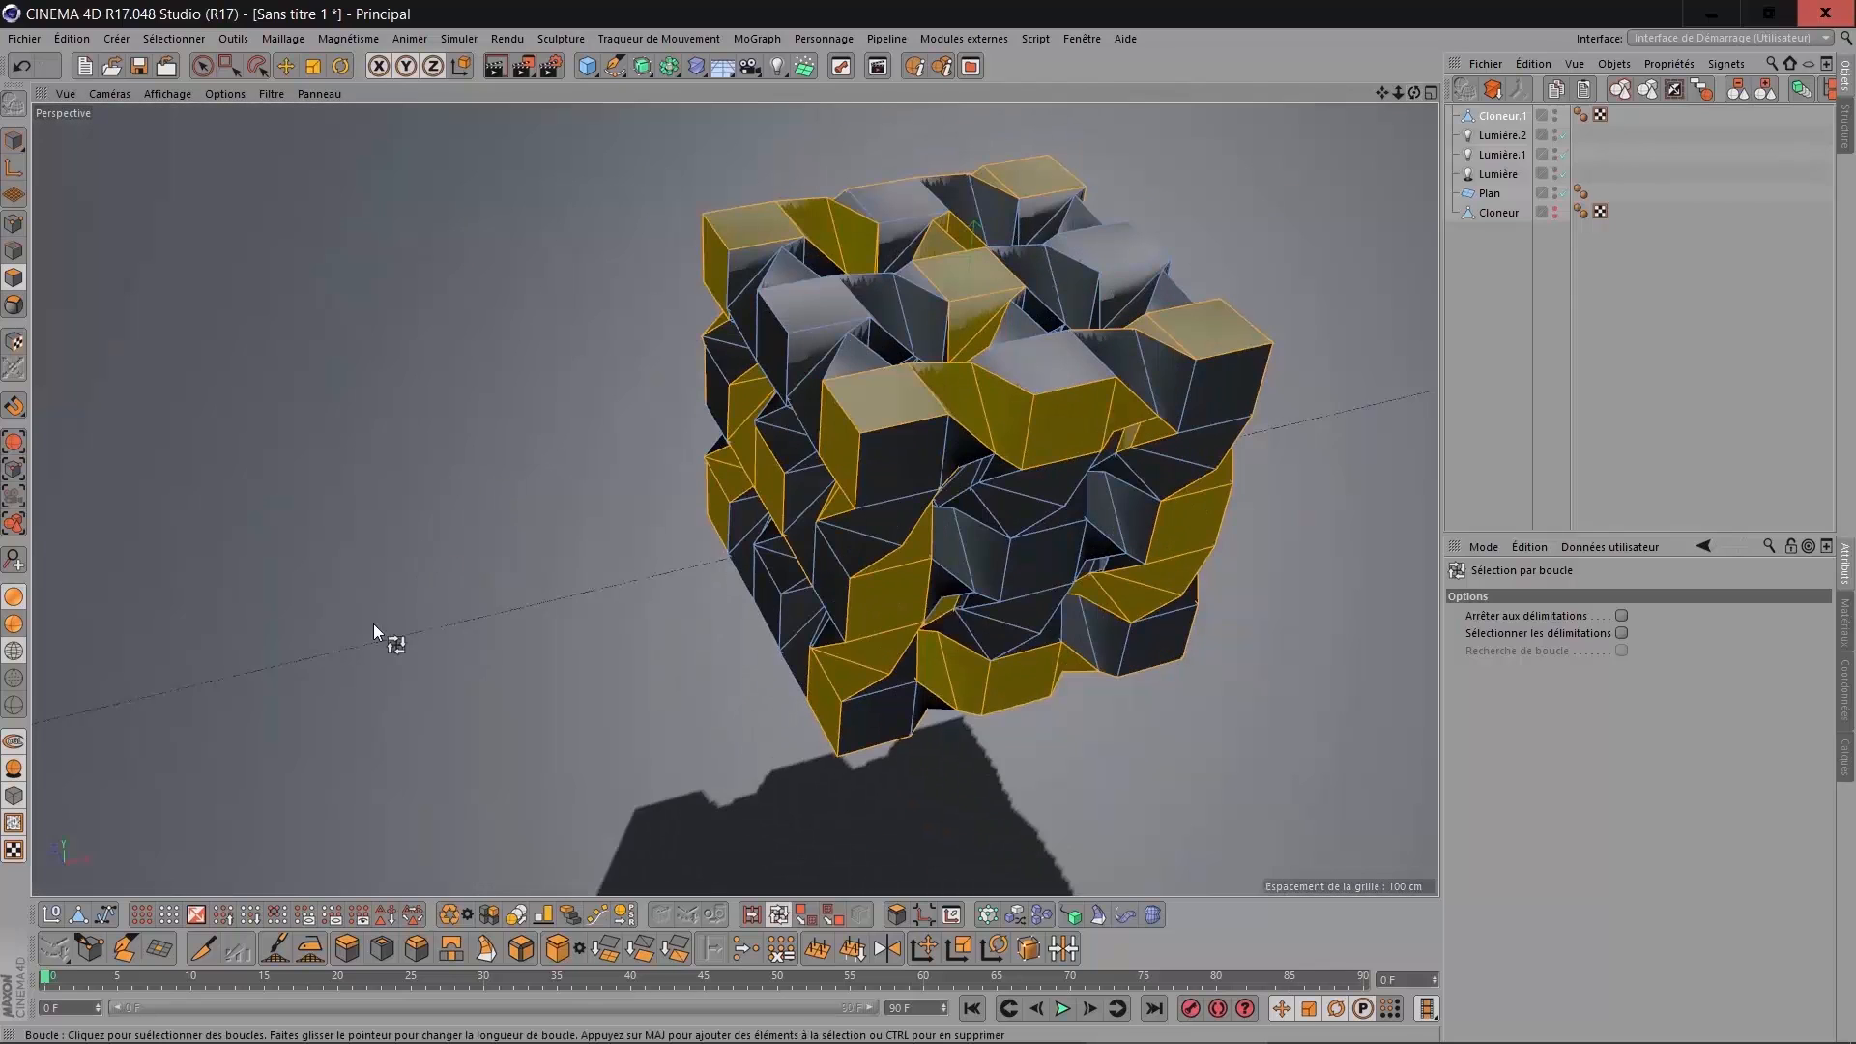
click(195, 914)
key(Delete)
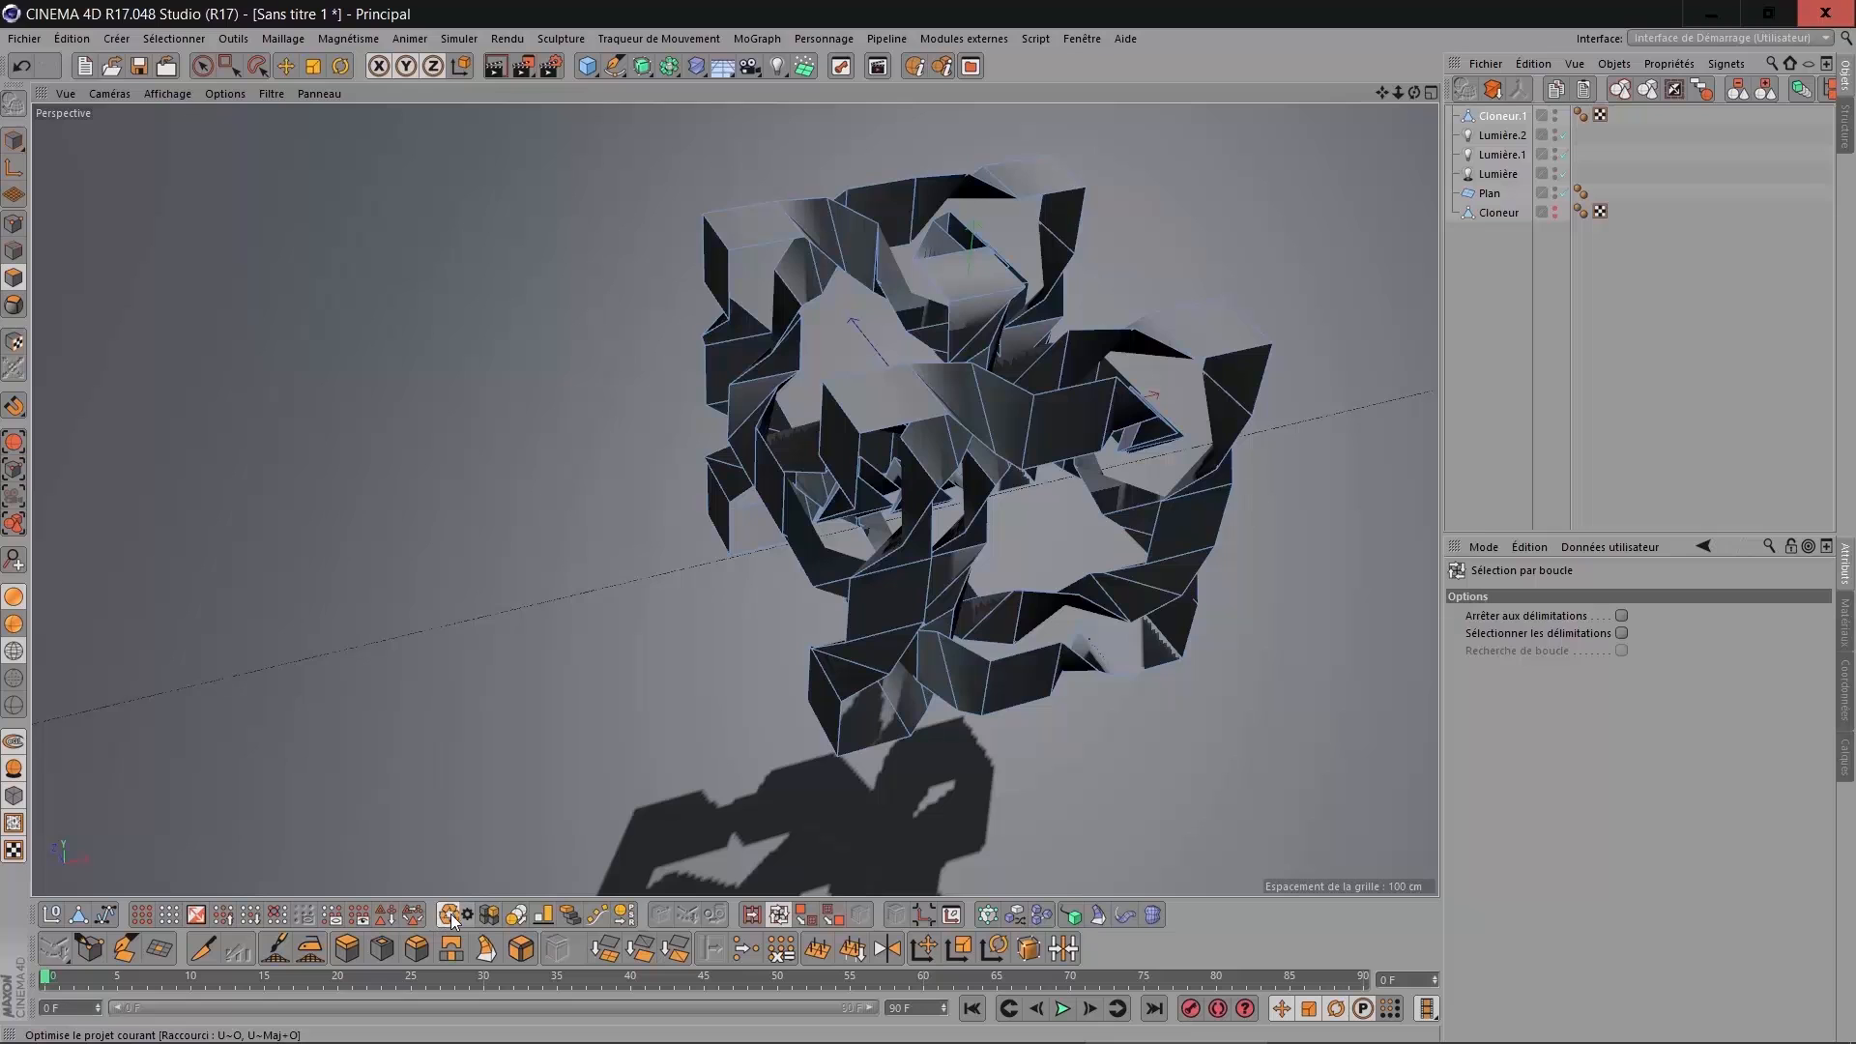
Add a Subdivision Surface with Cloneur.1 as its child and turn the wireframe display back on.
click(642, 66)
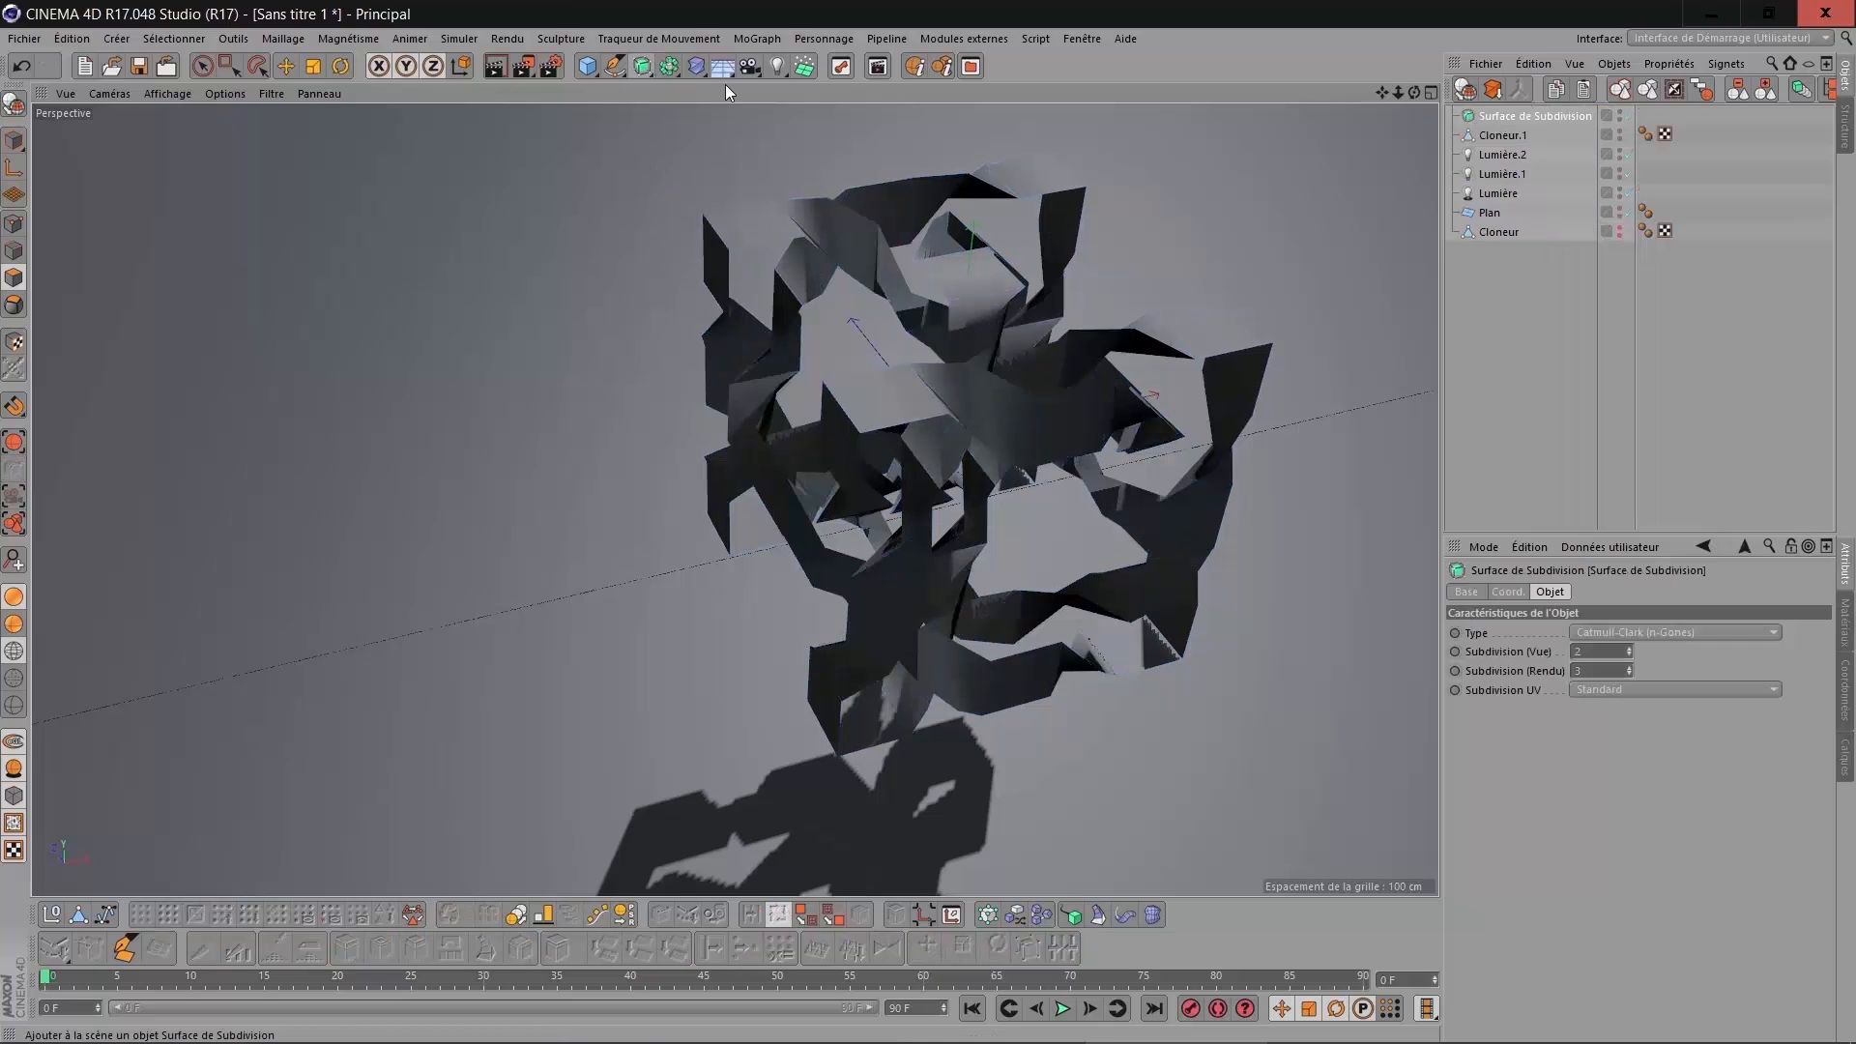
drag(1510, 125, 1524, 114)
drag(1414, 93, 1414, 92)
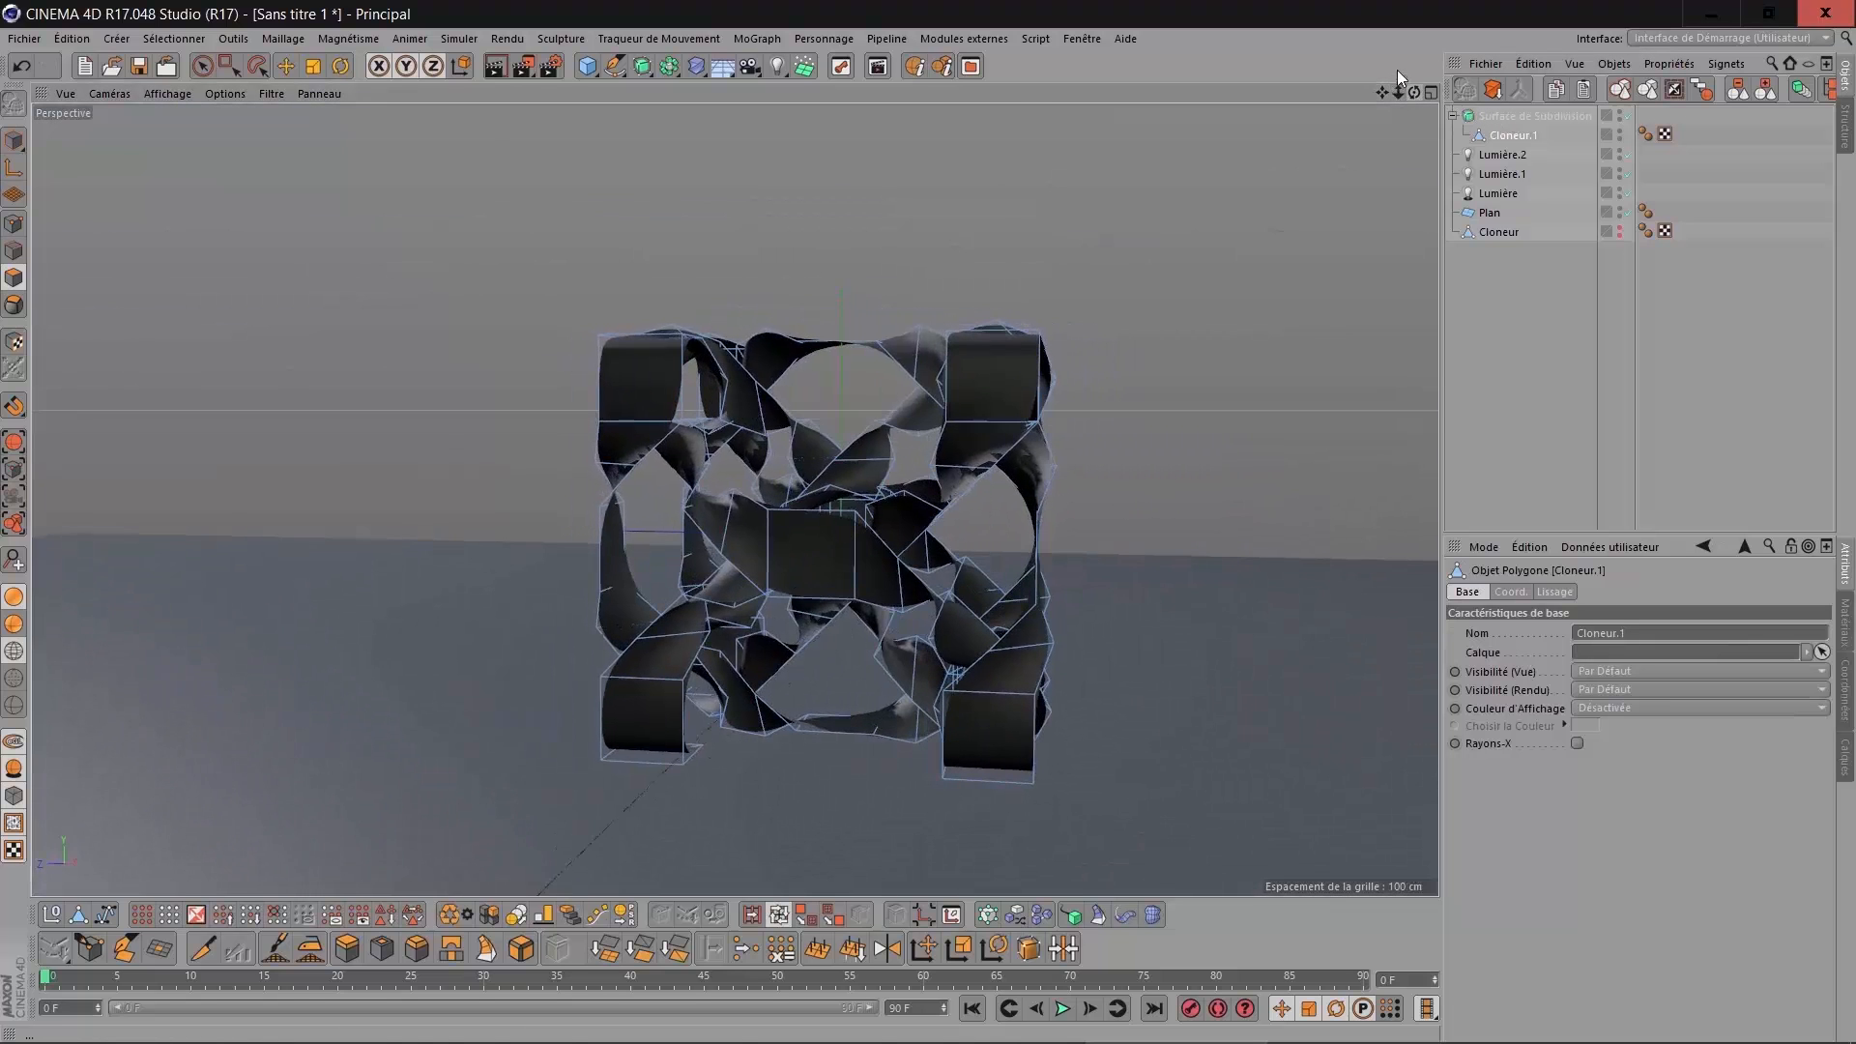
click(15, 625)
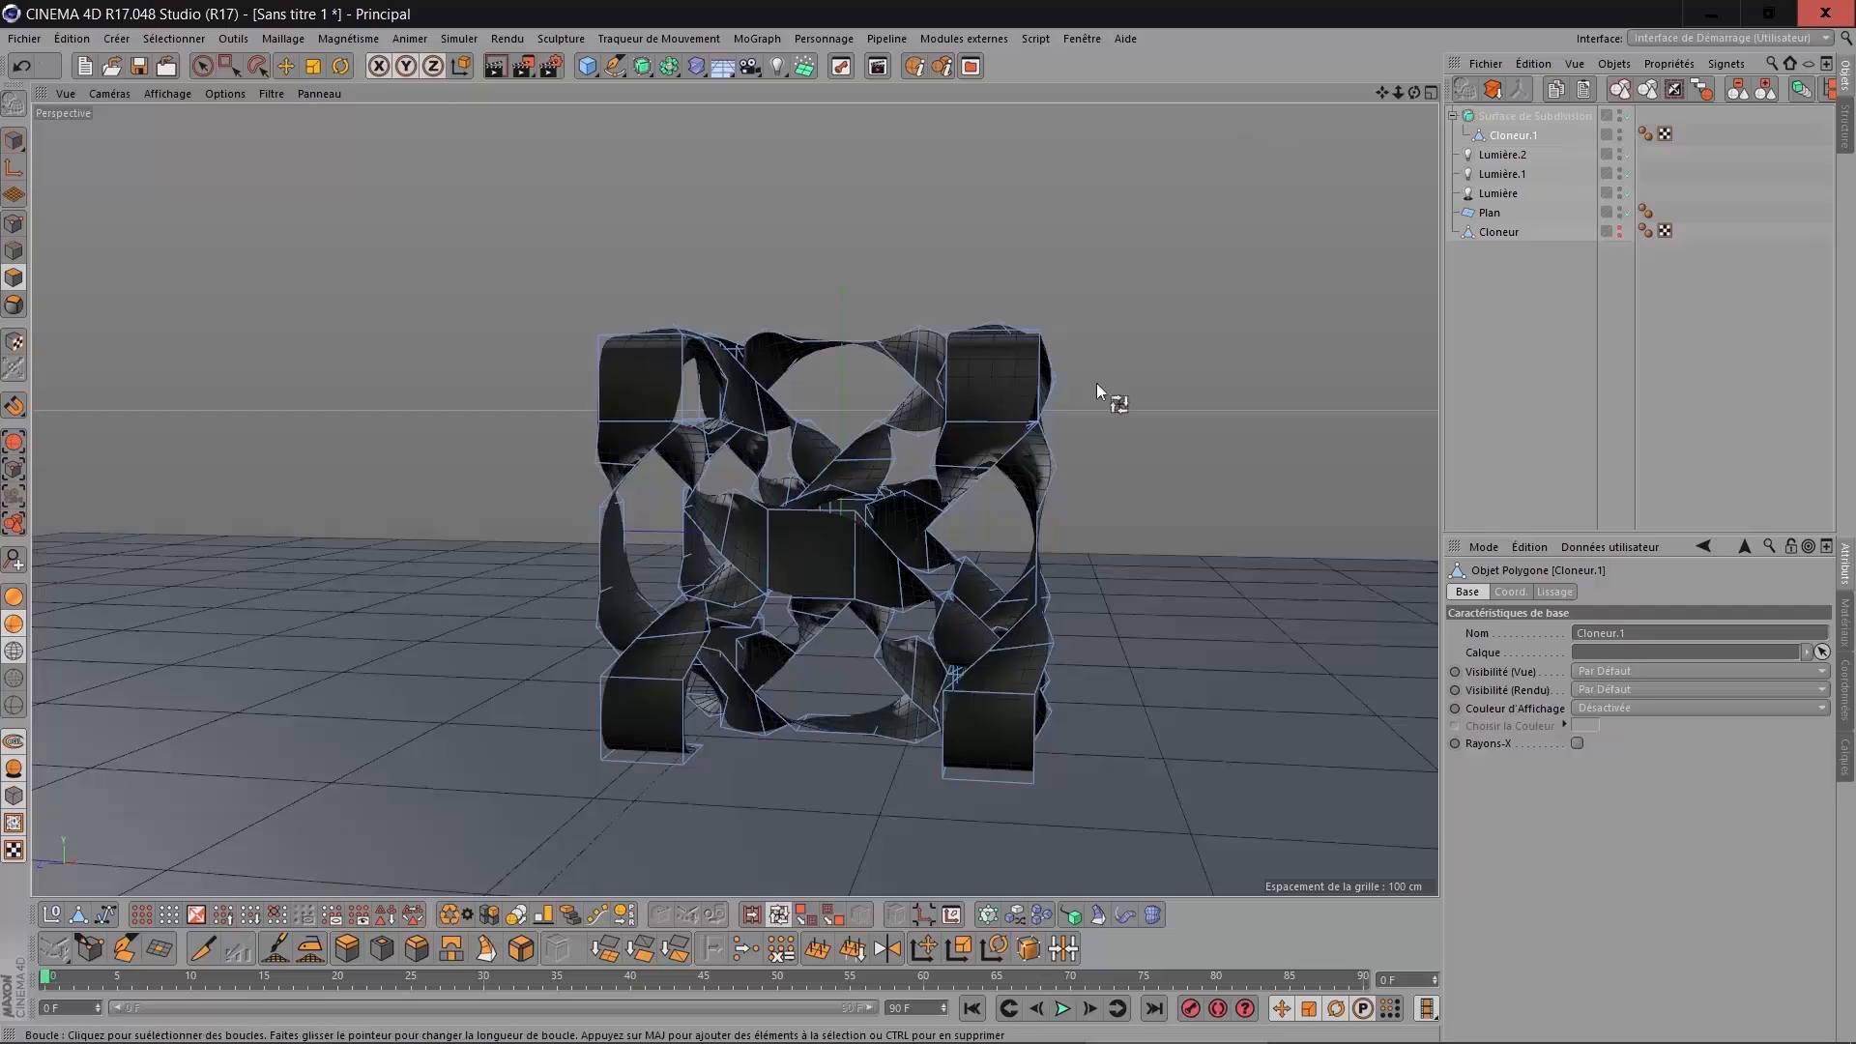
scroll(1181, 352, up, 4)
drag(1414, 93, 1413, 93)
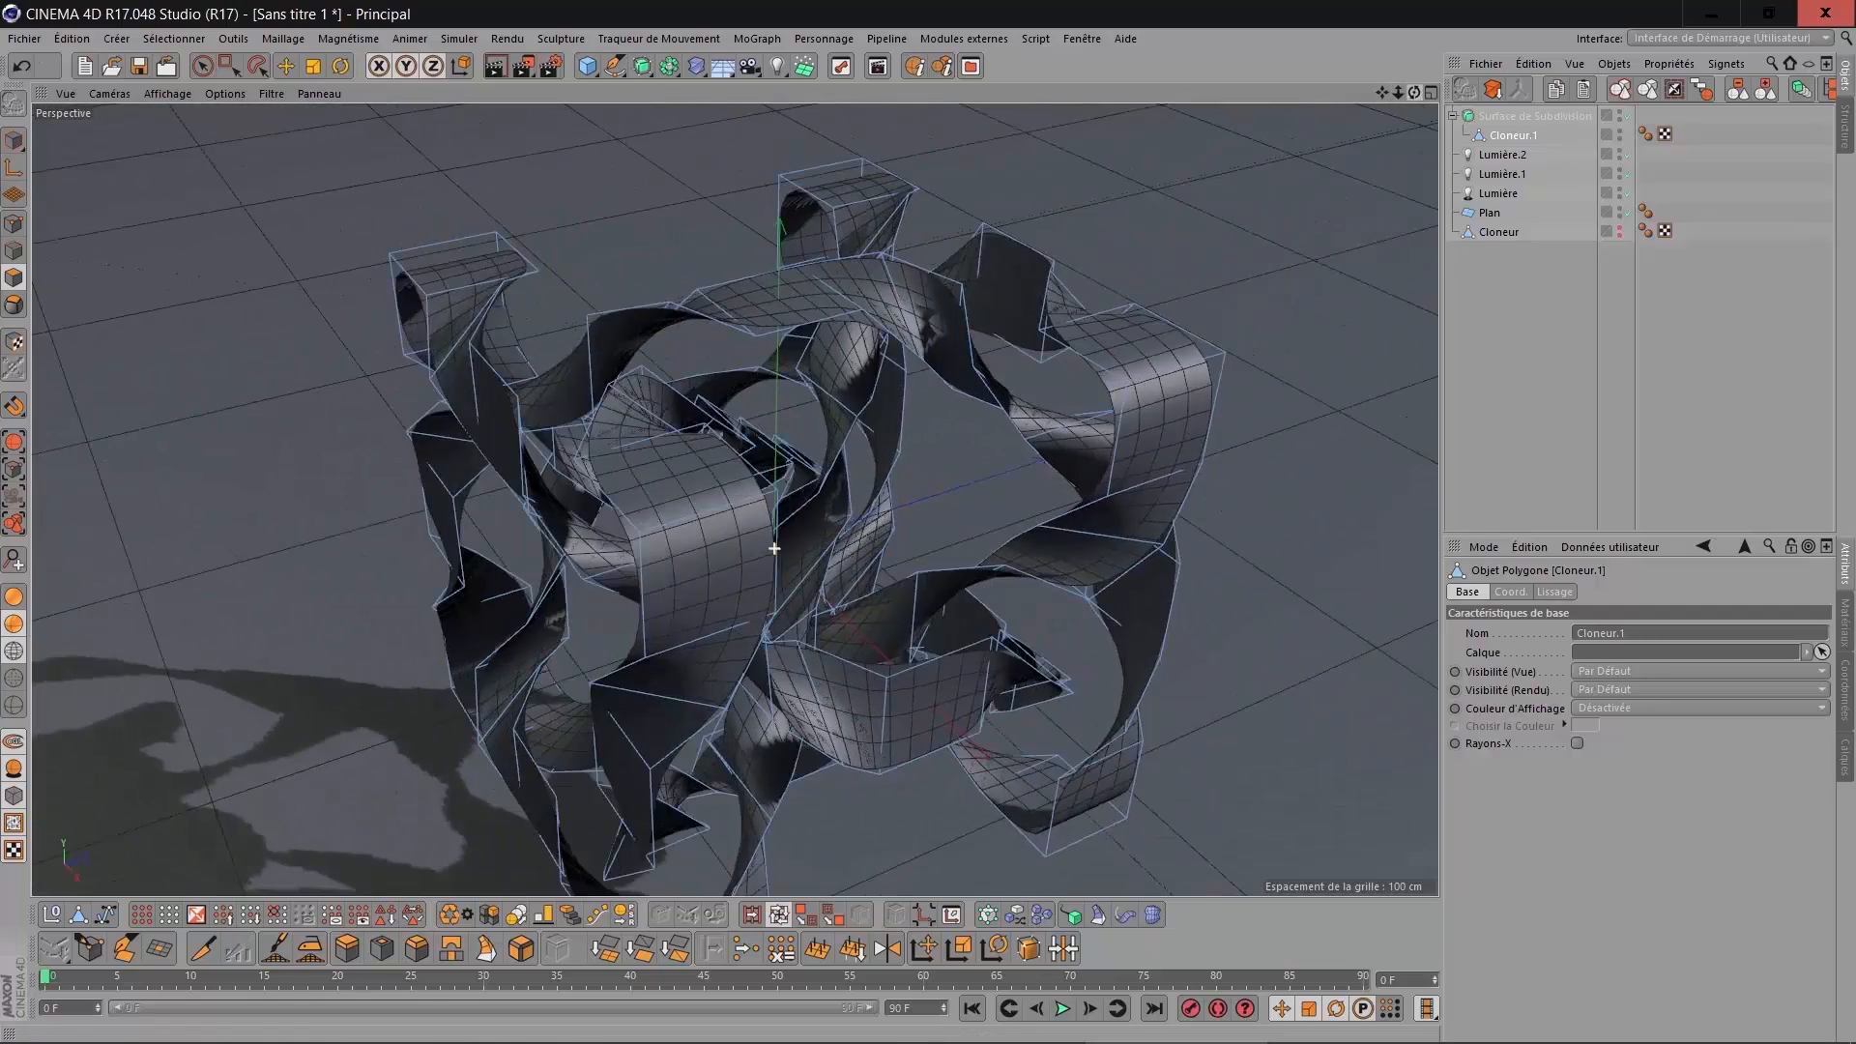
Set the Subdivision Surface's viewport and render subdivision to 2 and merge it with its child into one polygon object.
click(1510, 117)
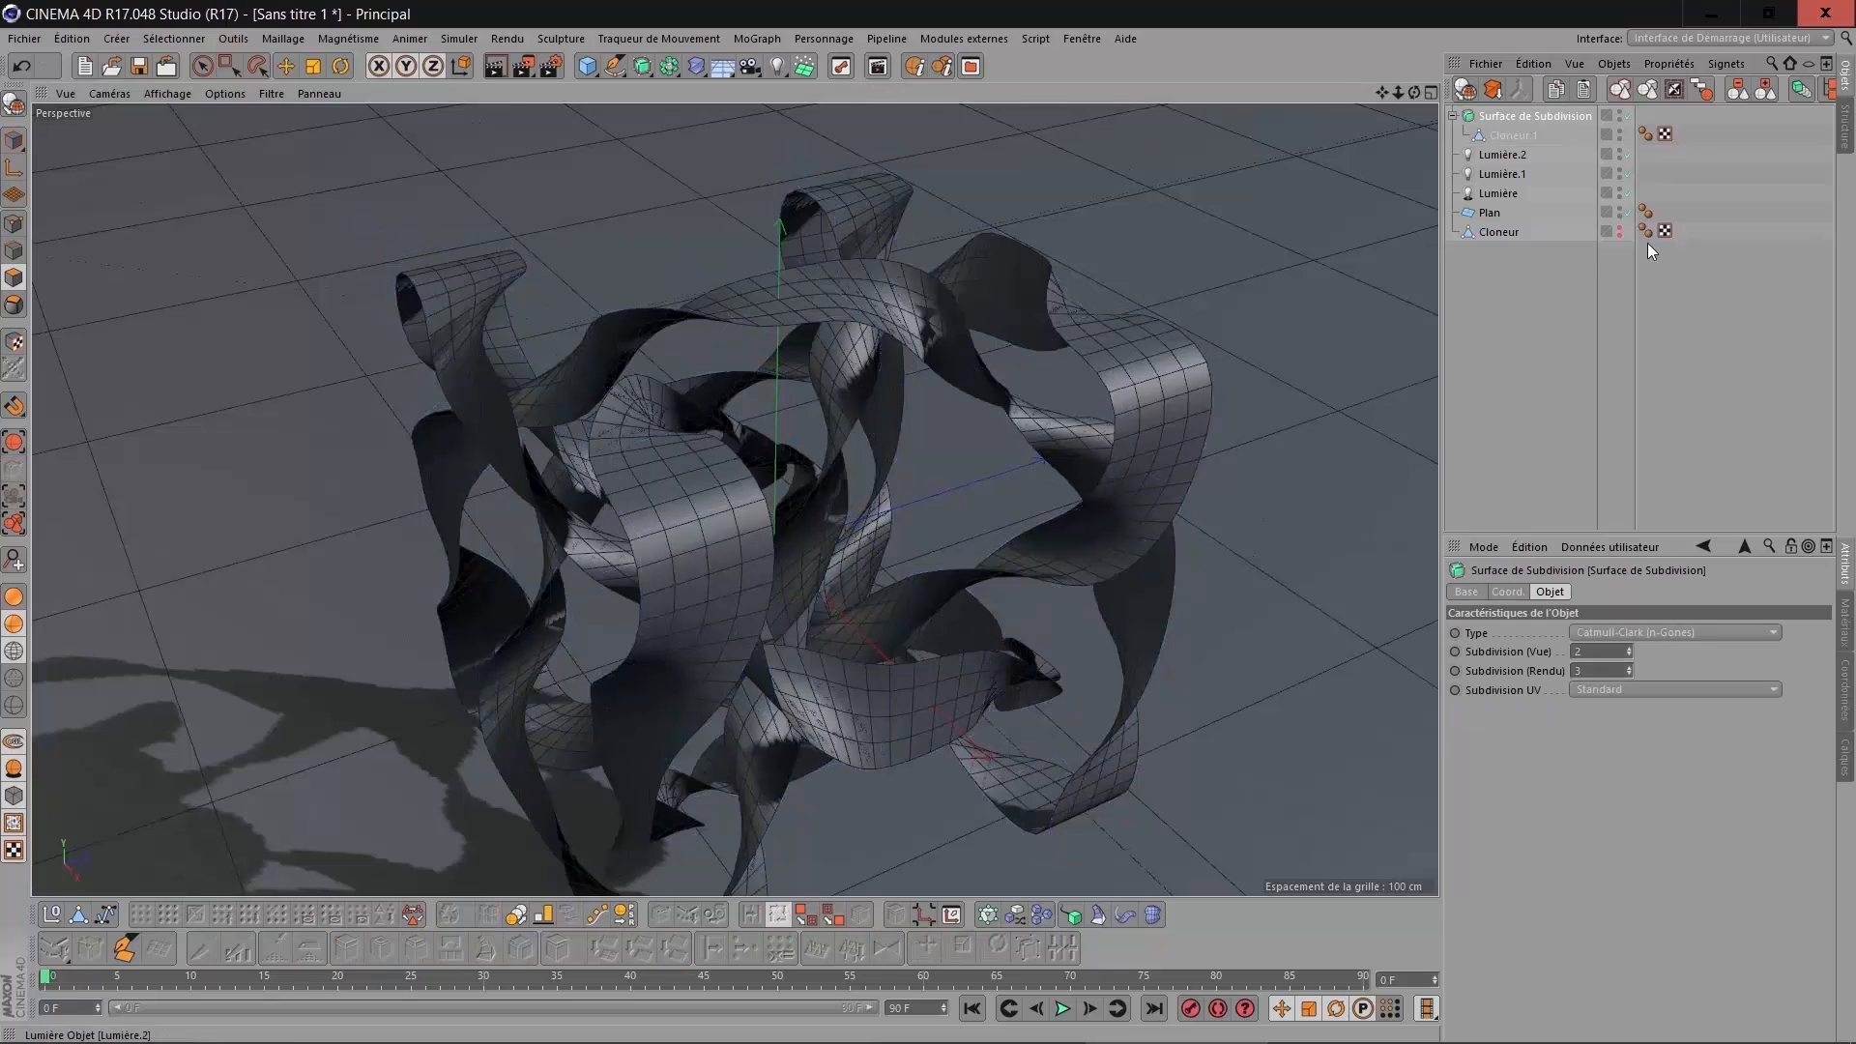
click(1607, 653)
text(3)
key(Return)
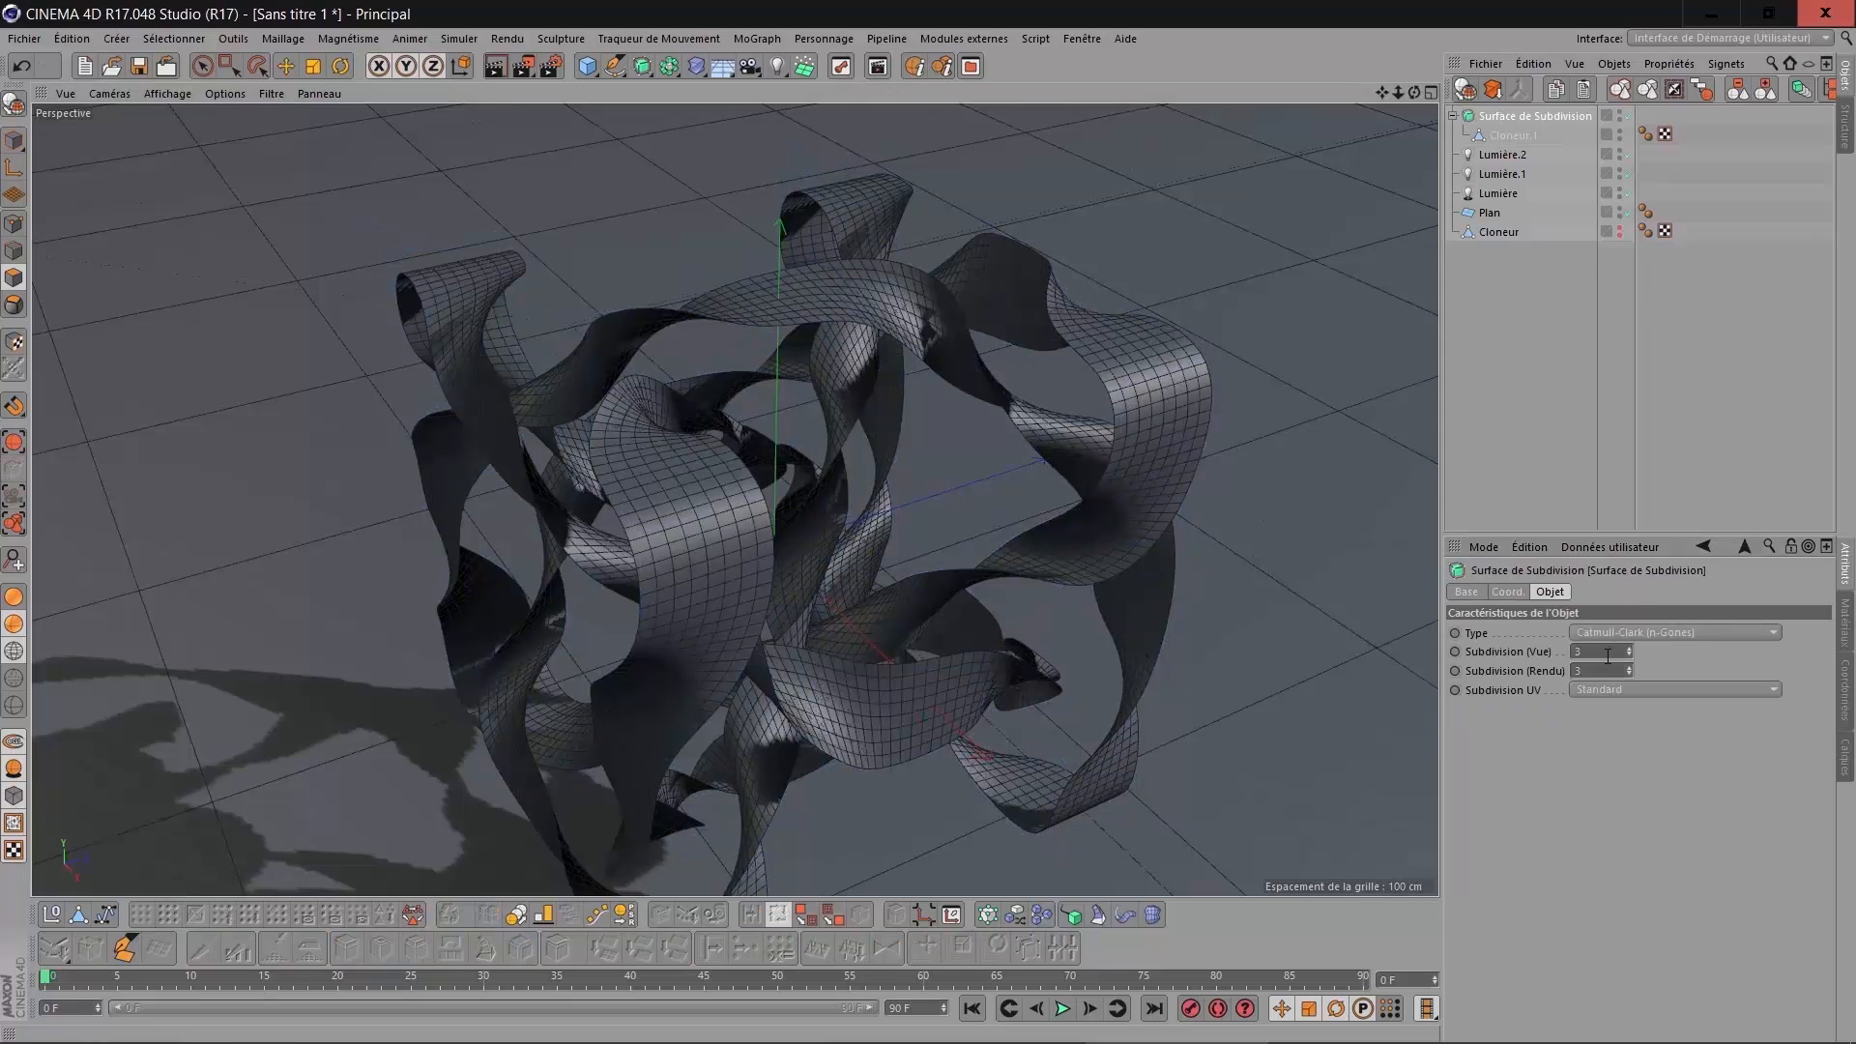
key(Return)
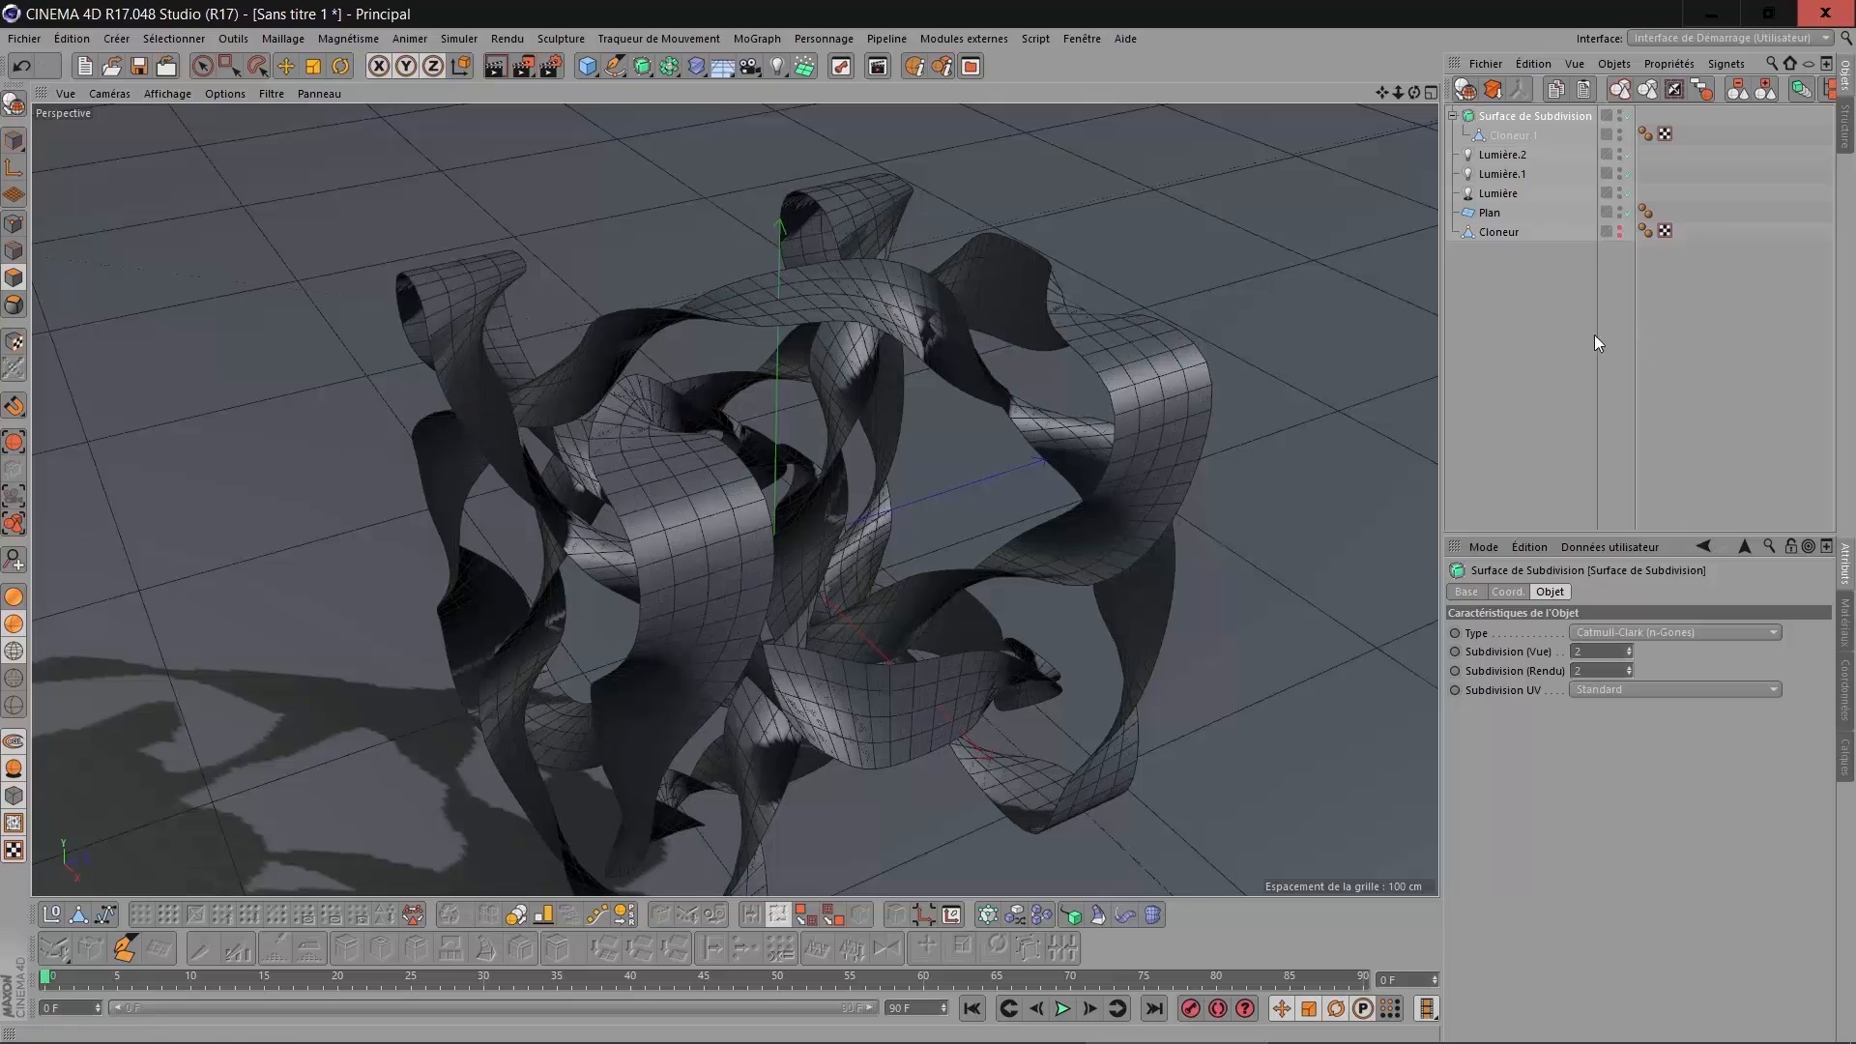
click(1705, 85)
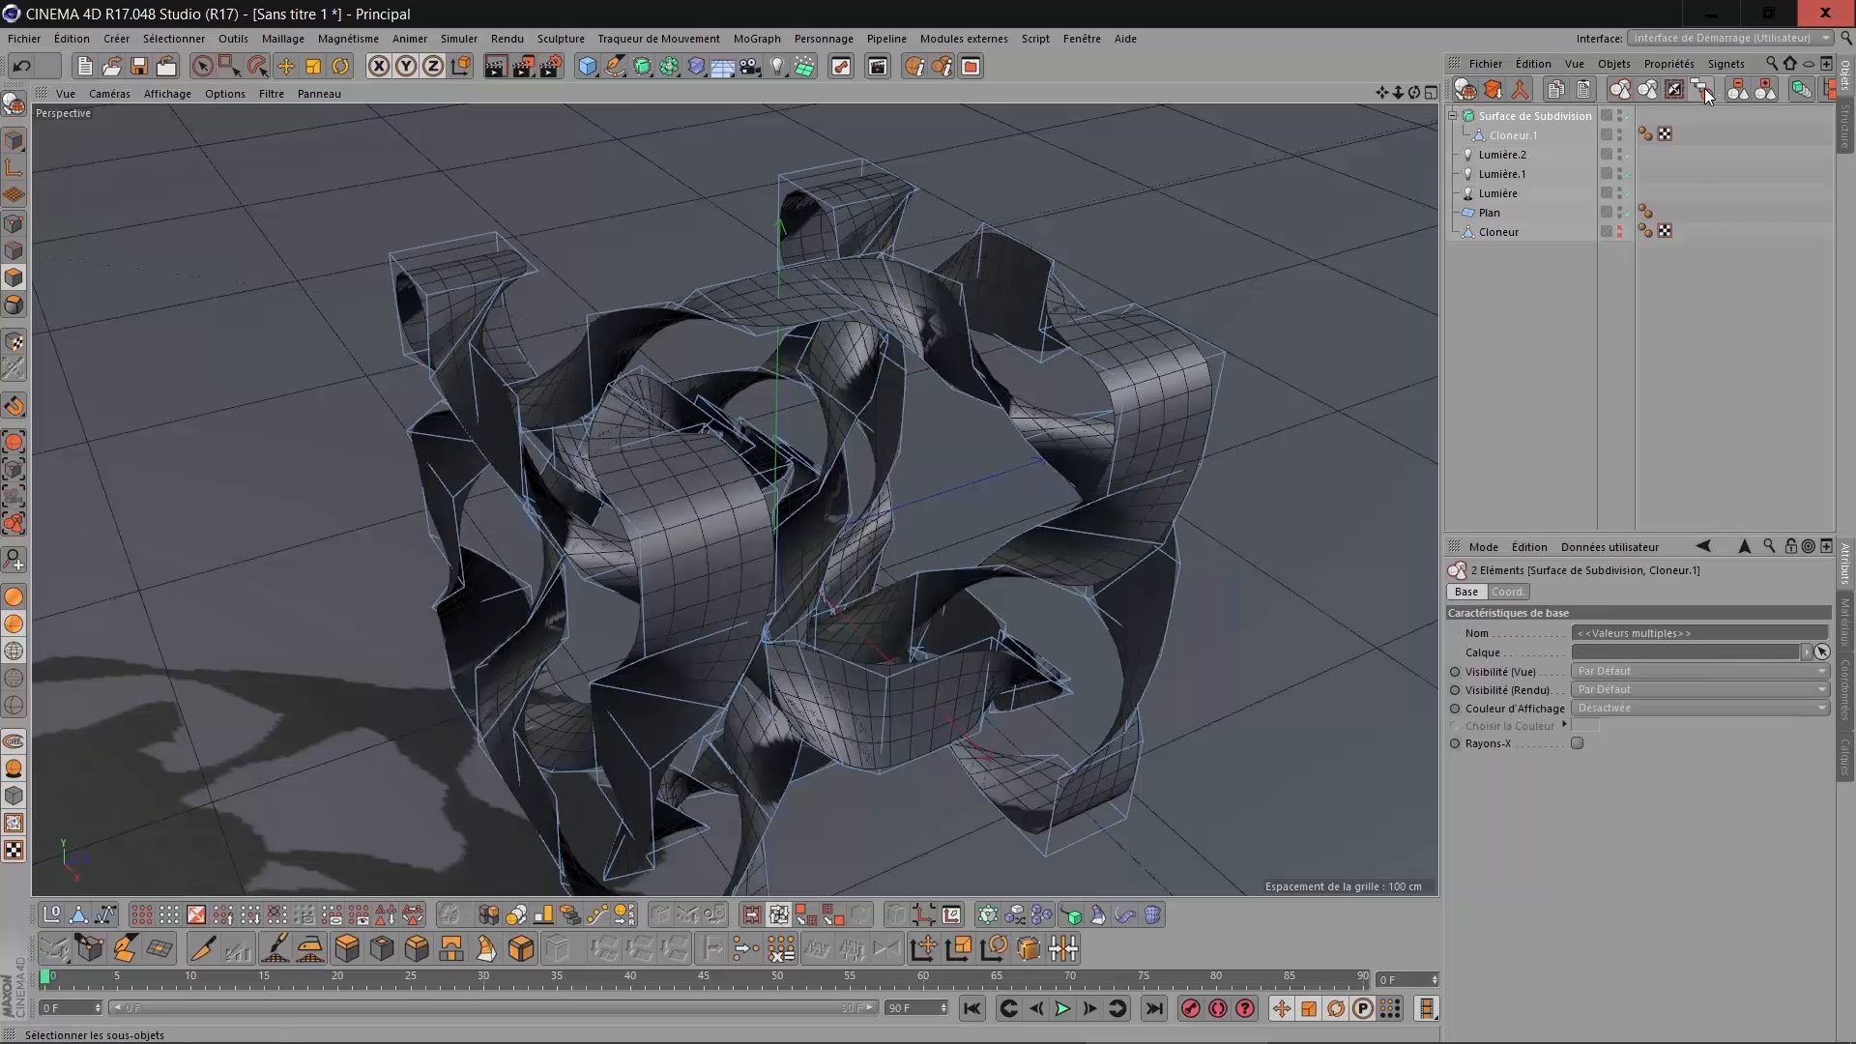
click(1523, 91)
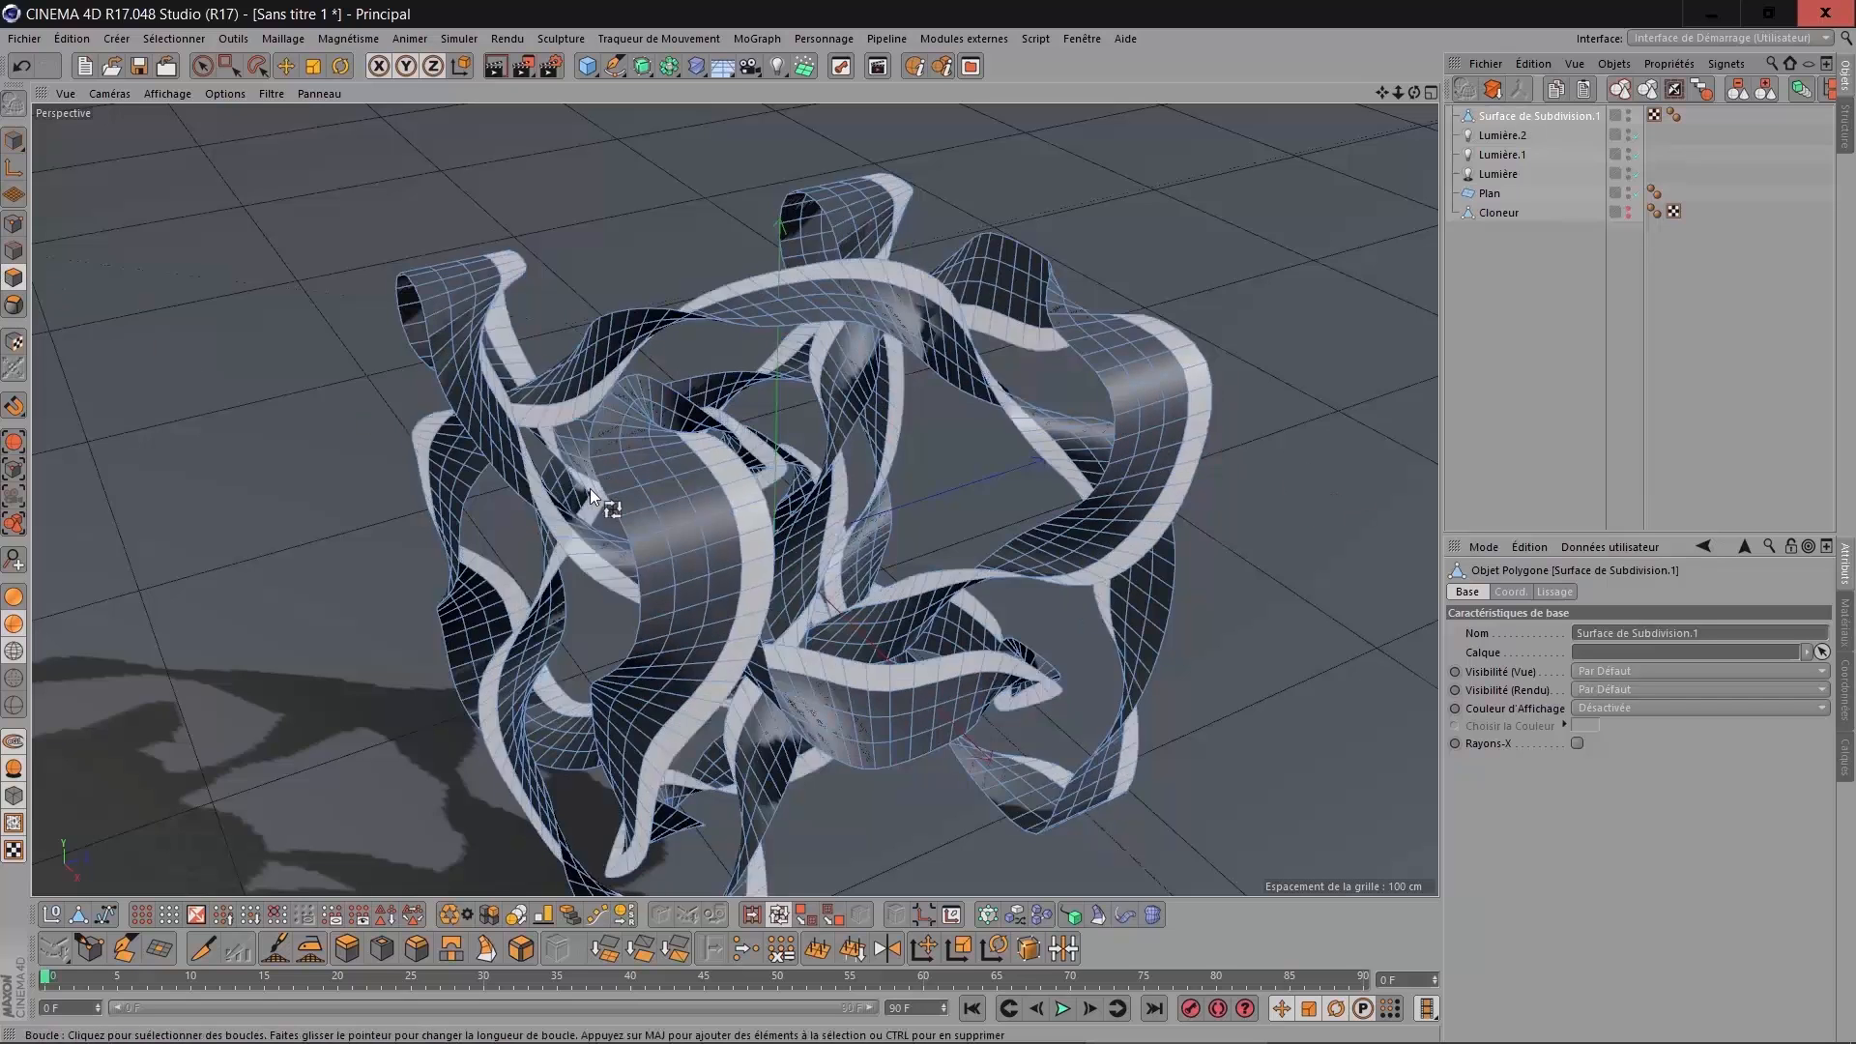
Select the polygon loops along both edges of the ribbon, invert the selection and delete the polygons between them.
click(644, 534)
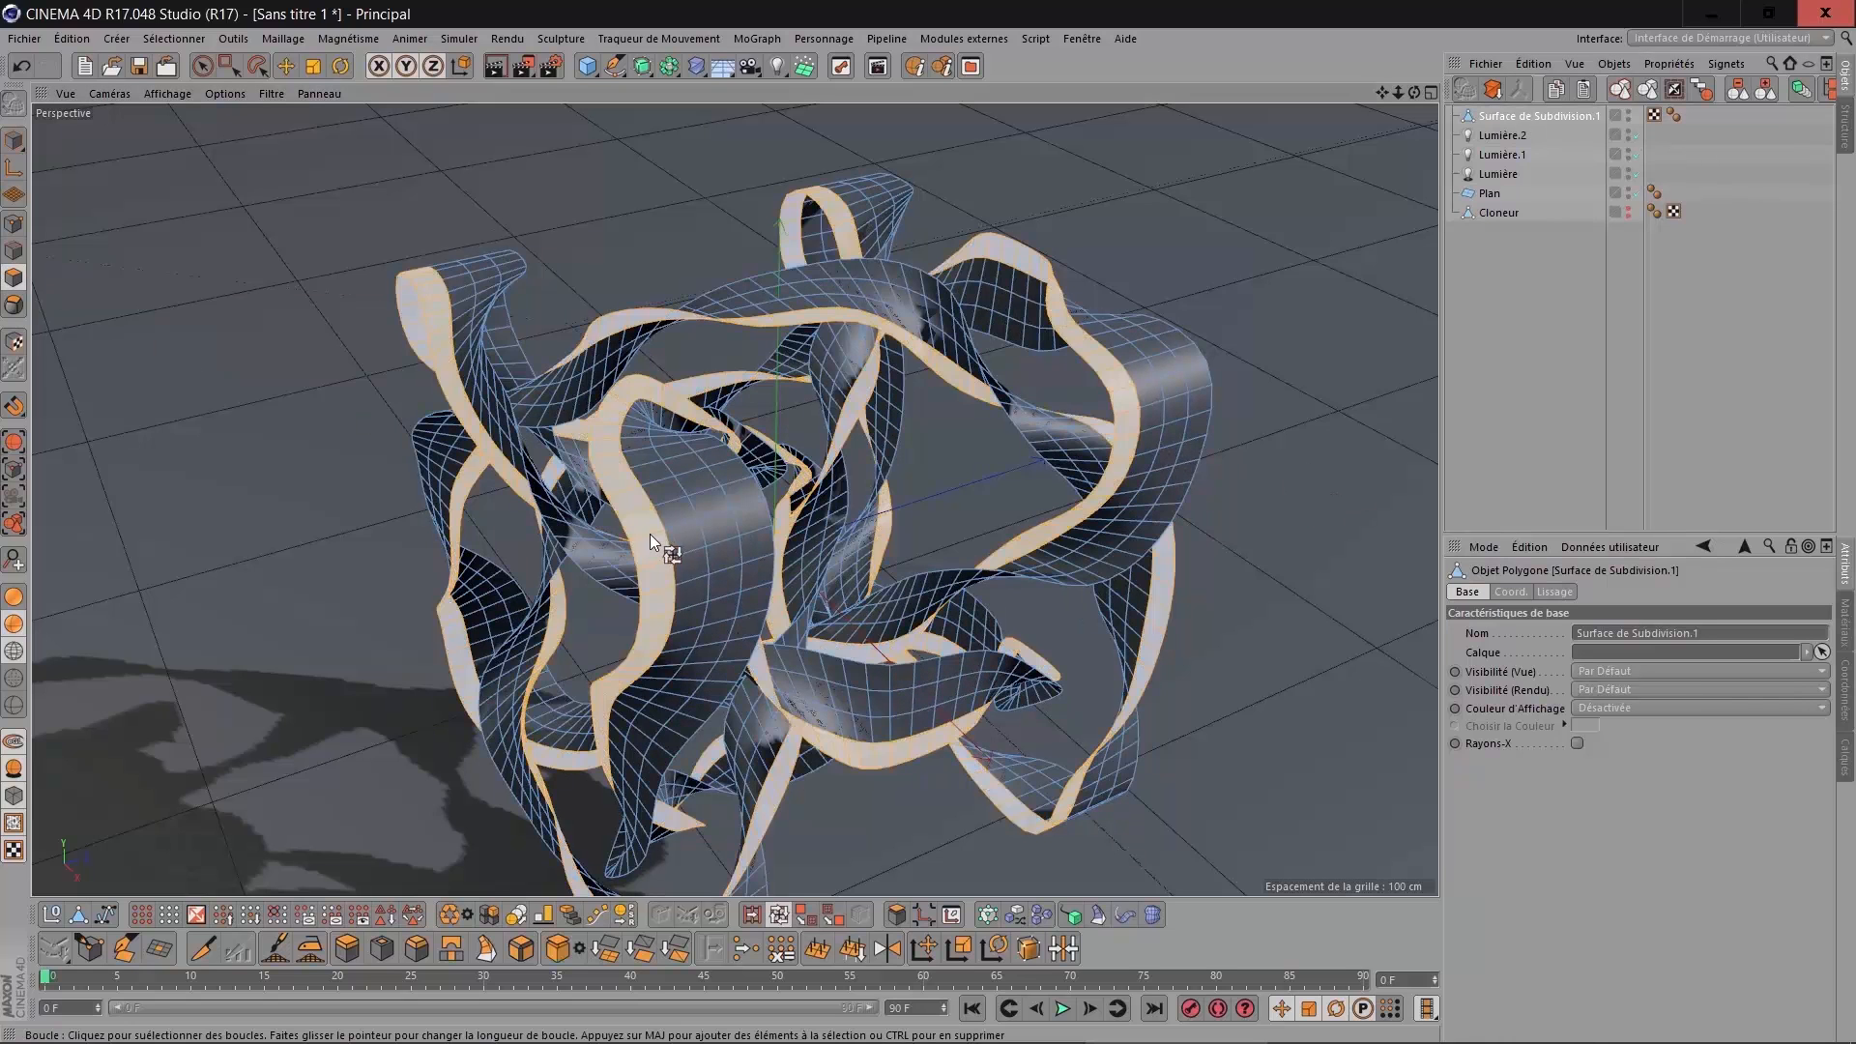
shift+click(739, 507)
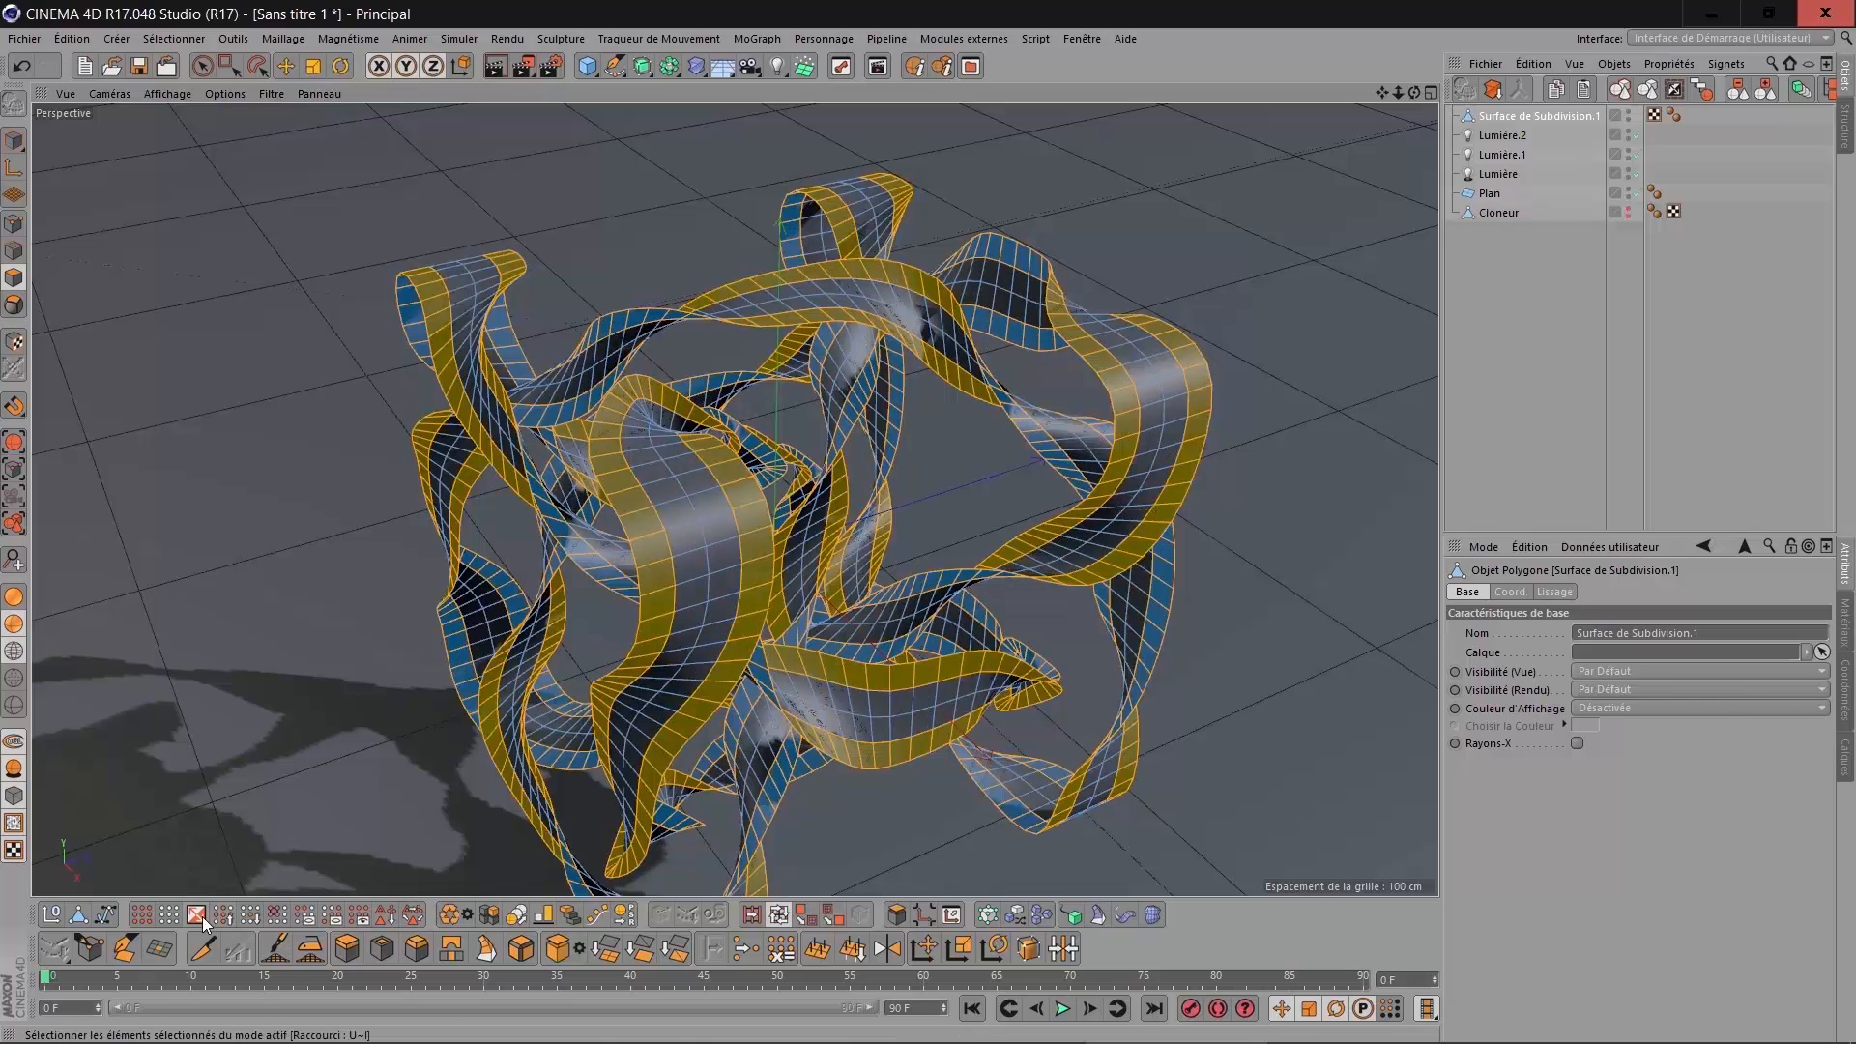
click(202, 918)
key(Delete)
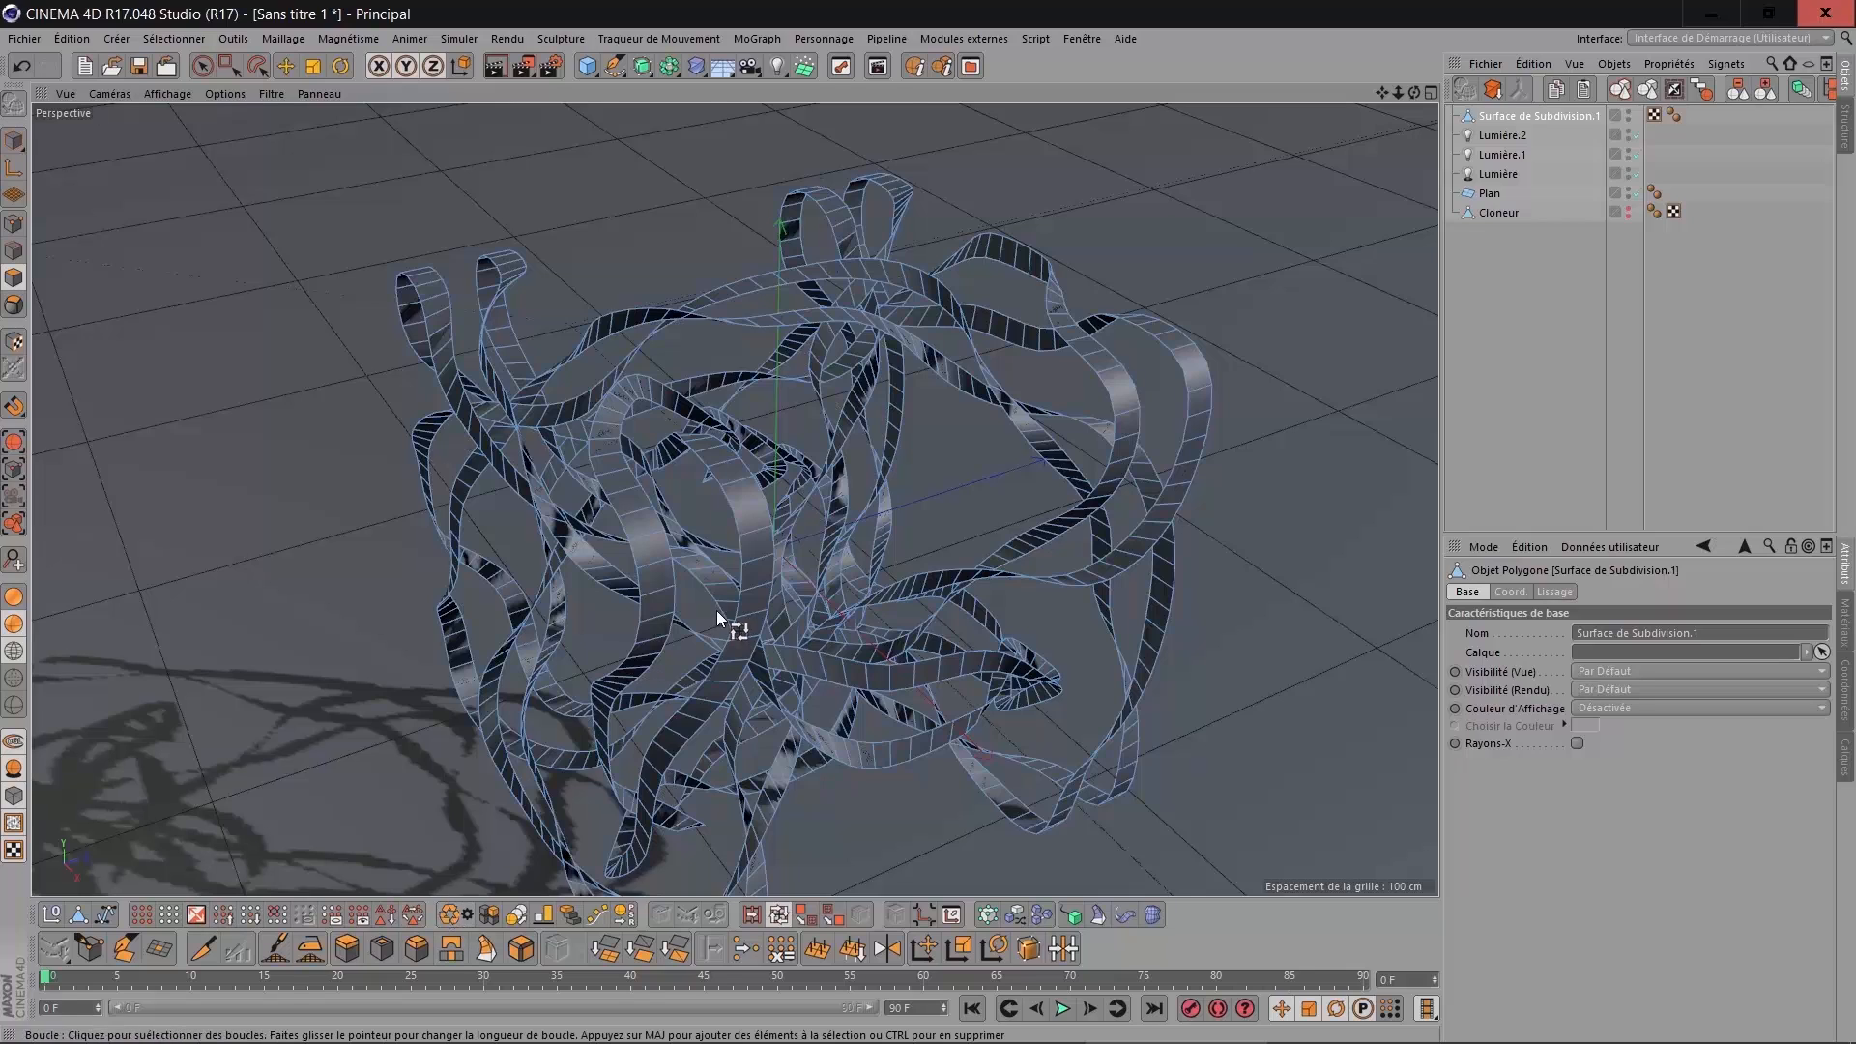
scroll(716, 611, down, 2)
drag(1413, 89, 1431, 133)
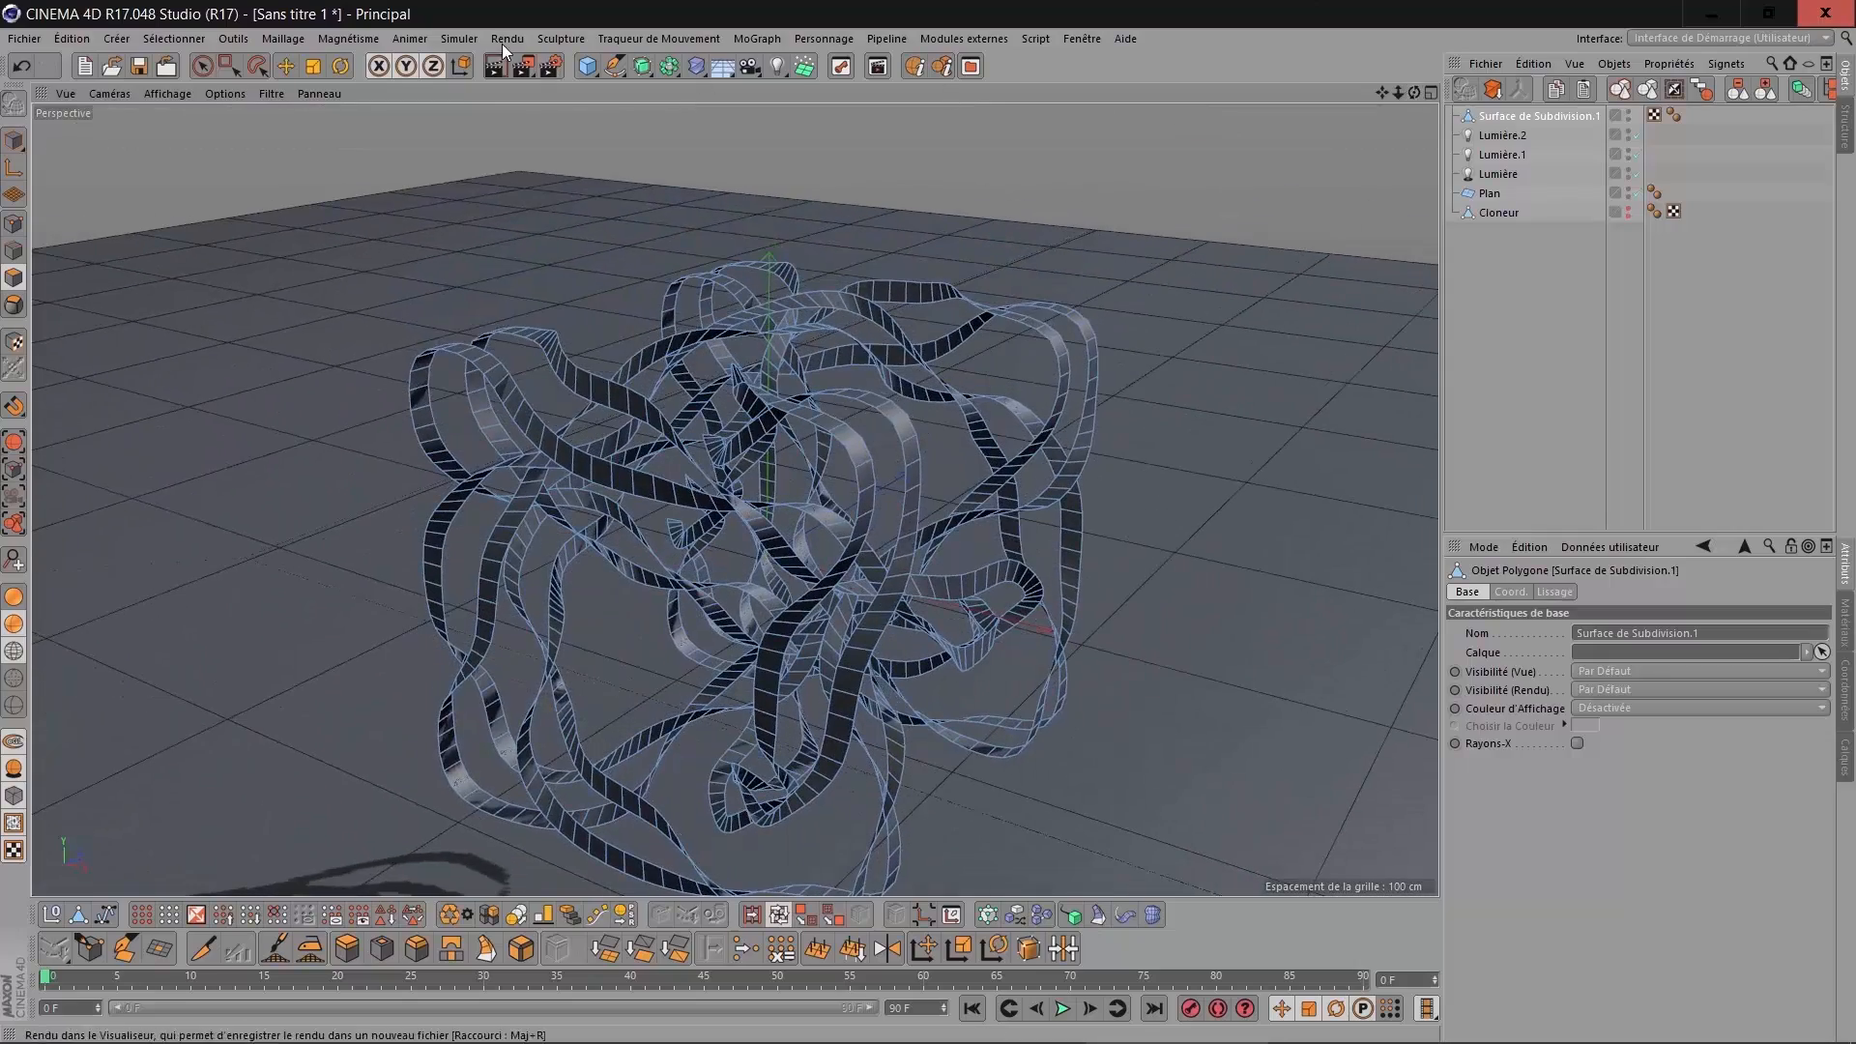
Add a Cloth Surface object and make the thin ribbon mesh Surface de Subdivision.1 its child.
click(455, 41)
mouse_move(462, 66)
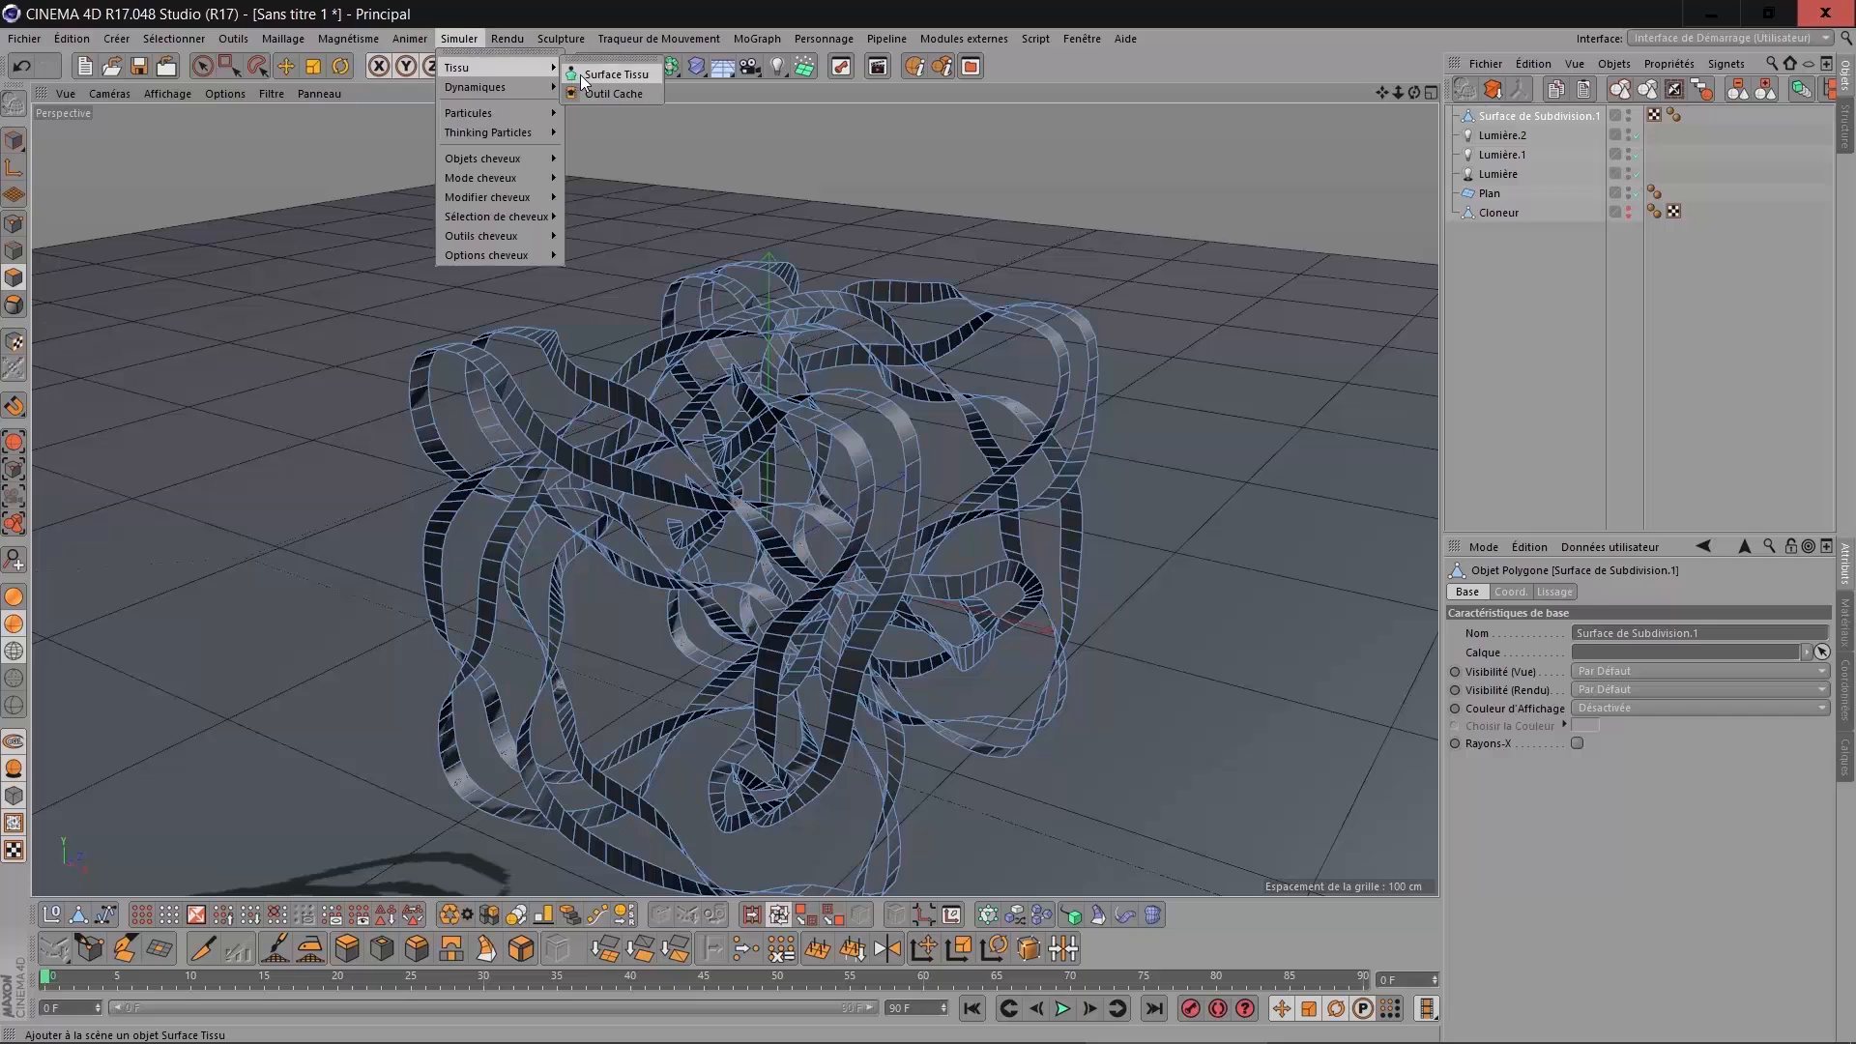
click(617, 75)
drag(1514, 133, 1515, 113)
click(1513, 116)
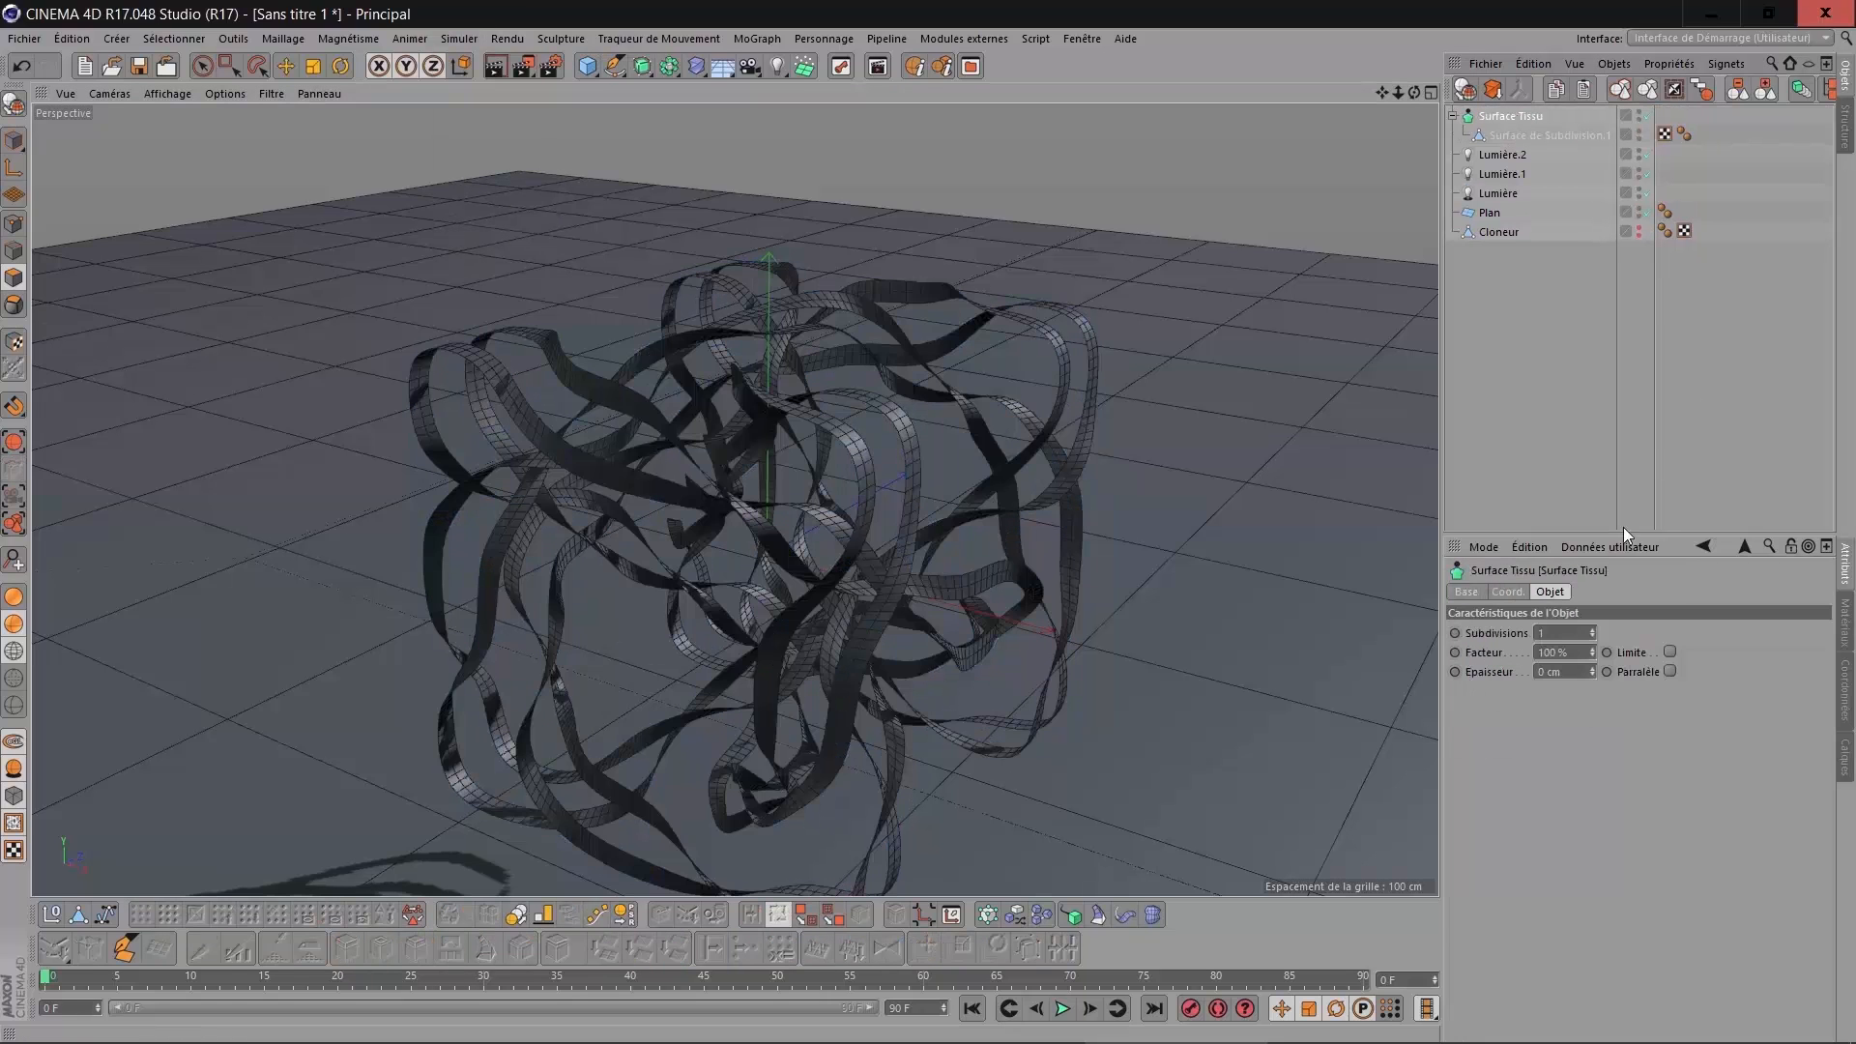
Set the Cloth Surface thickness to 20 cm to give the ribbons volume.
click(1577, 671)
scroll(1576, 669, up, 18)
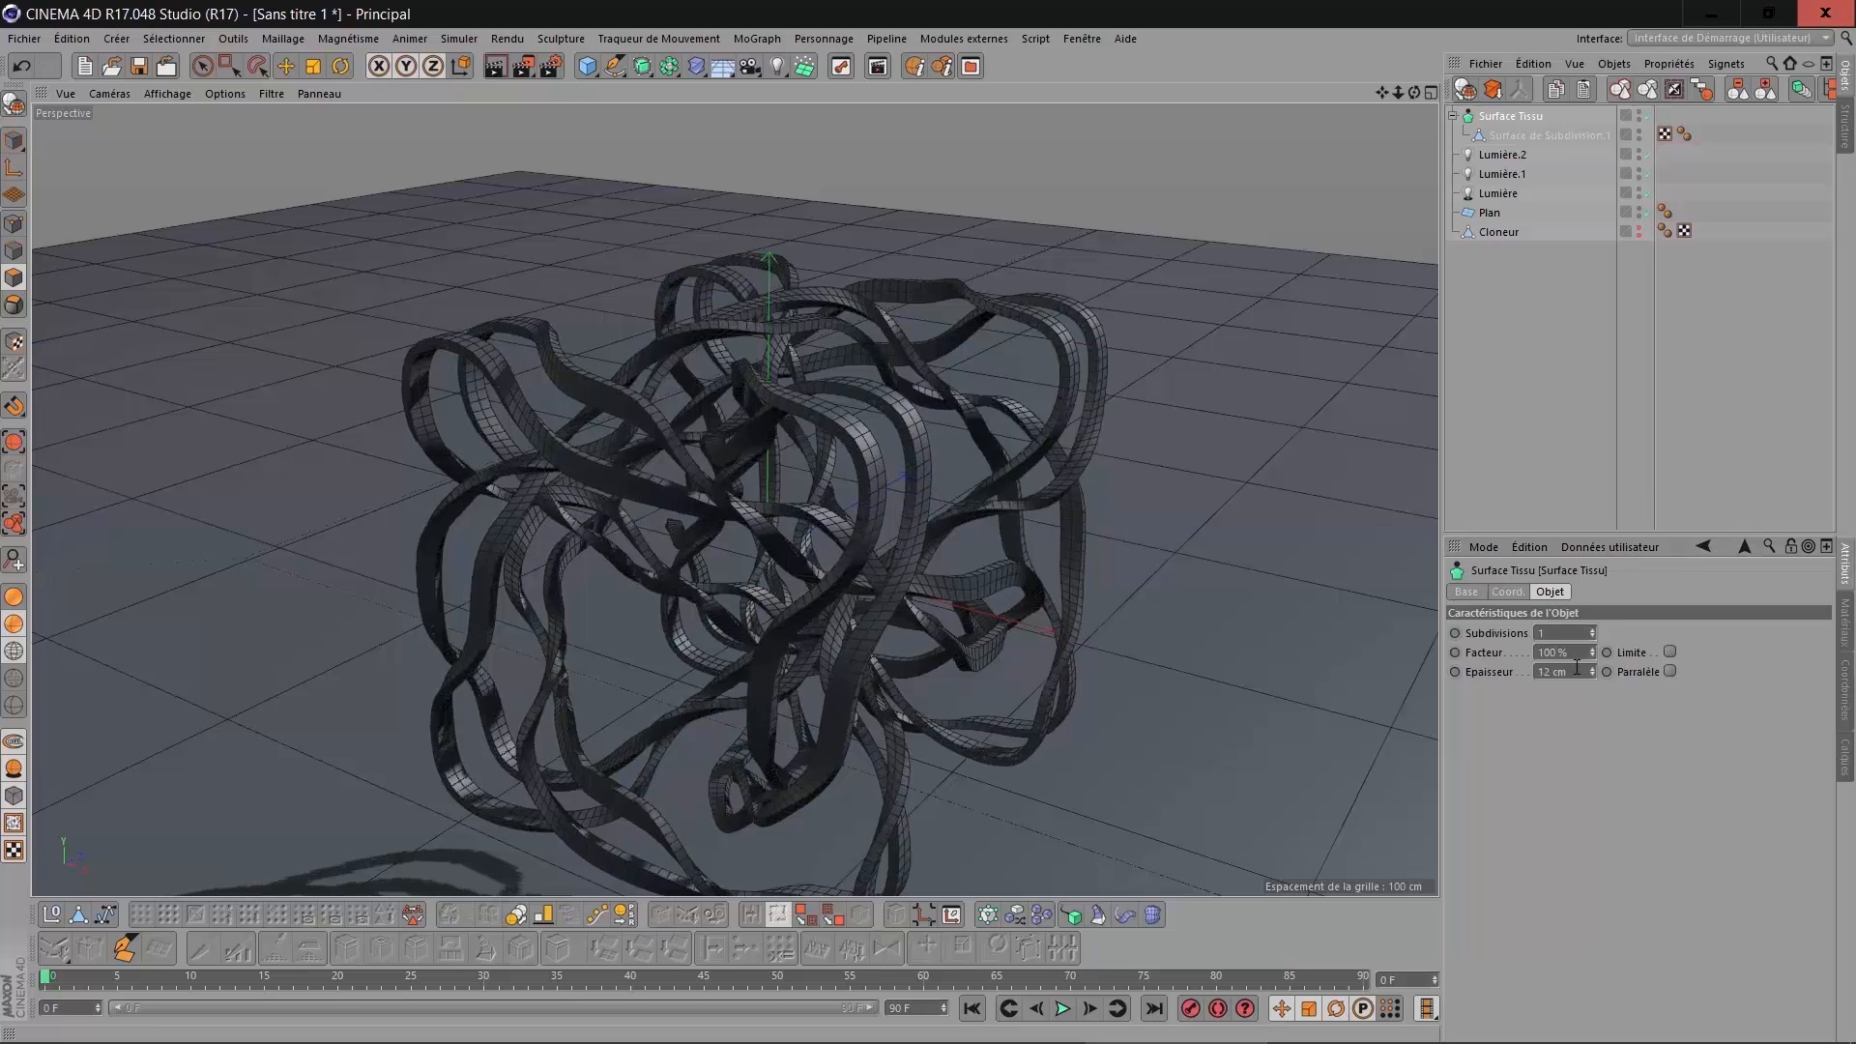
scroll(1576, 669, up, 5)
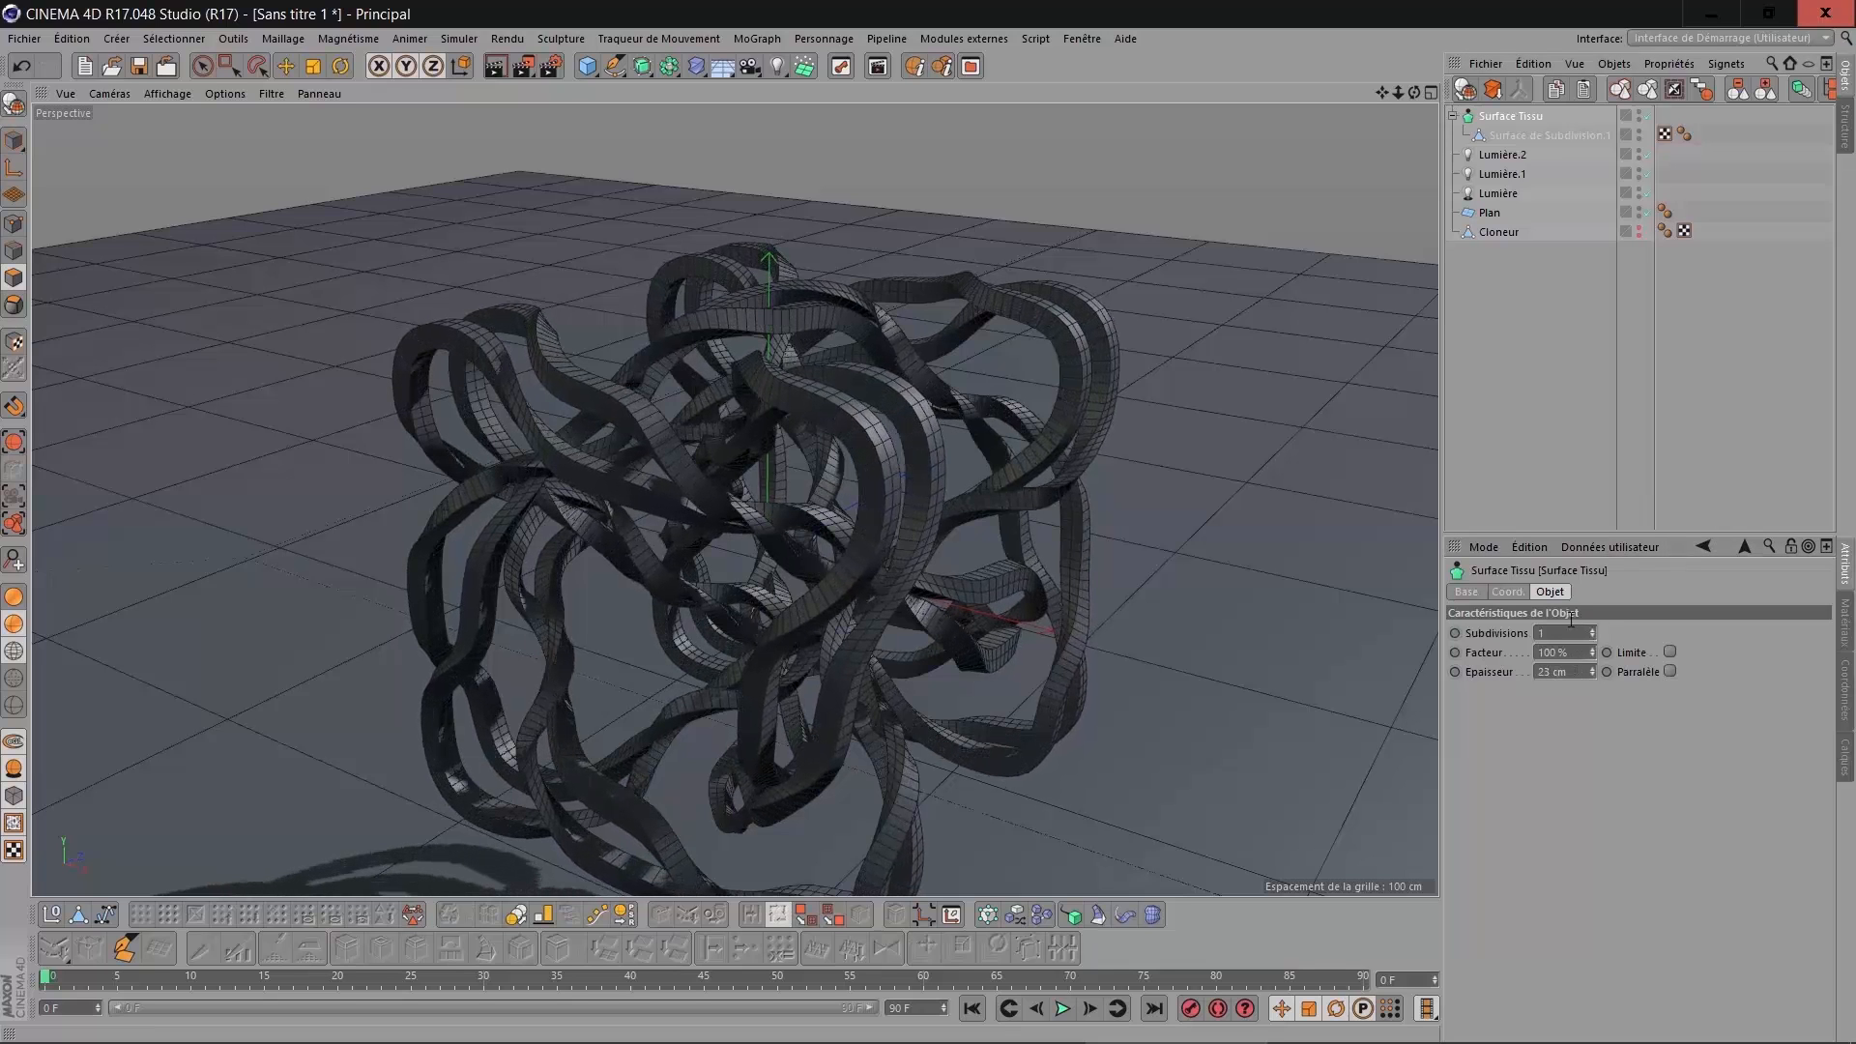
drag(1412, 90, 925, 385)
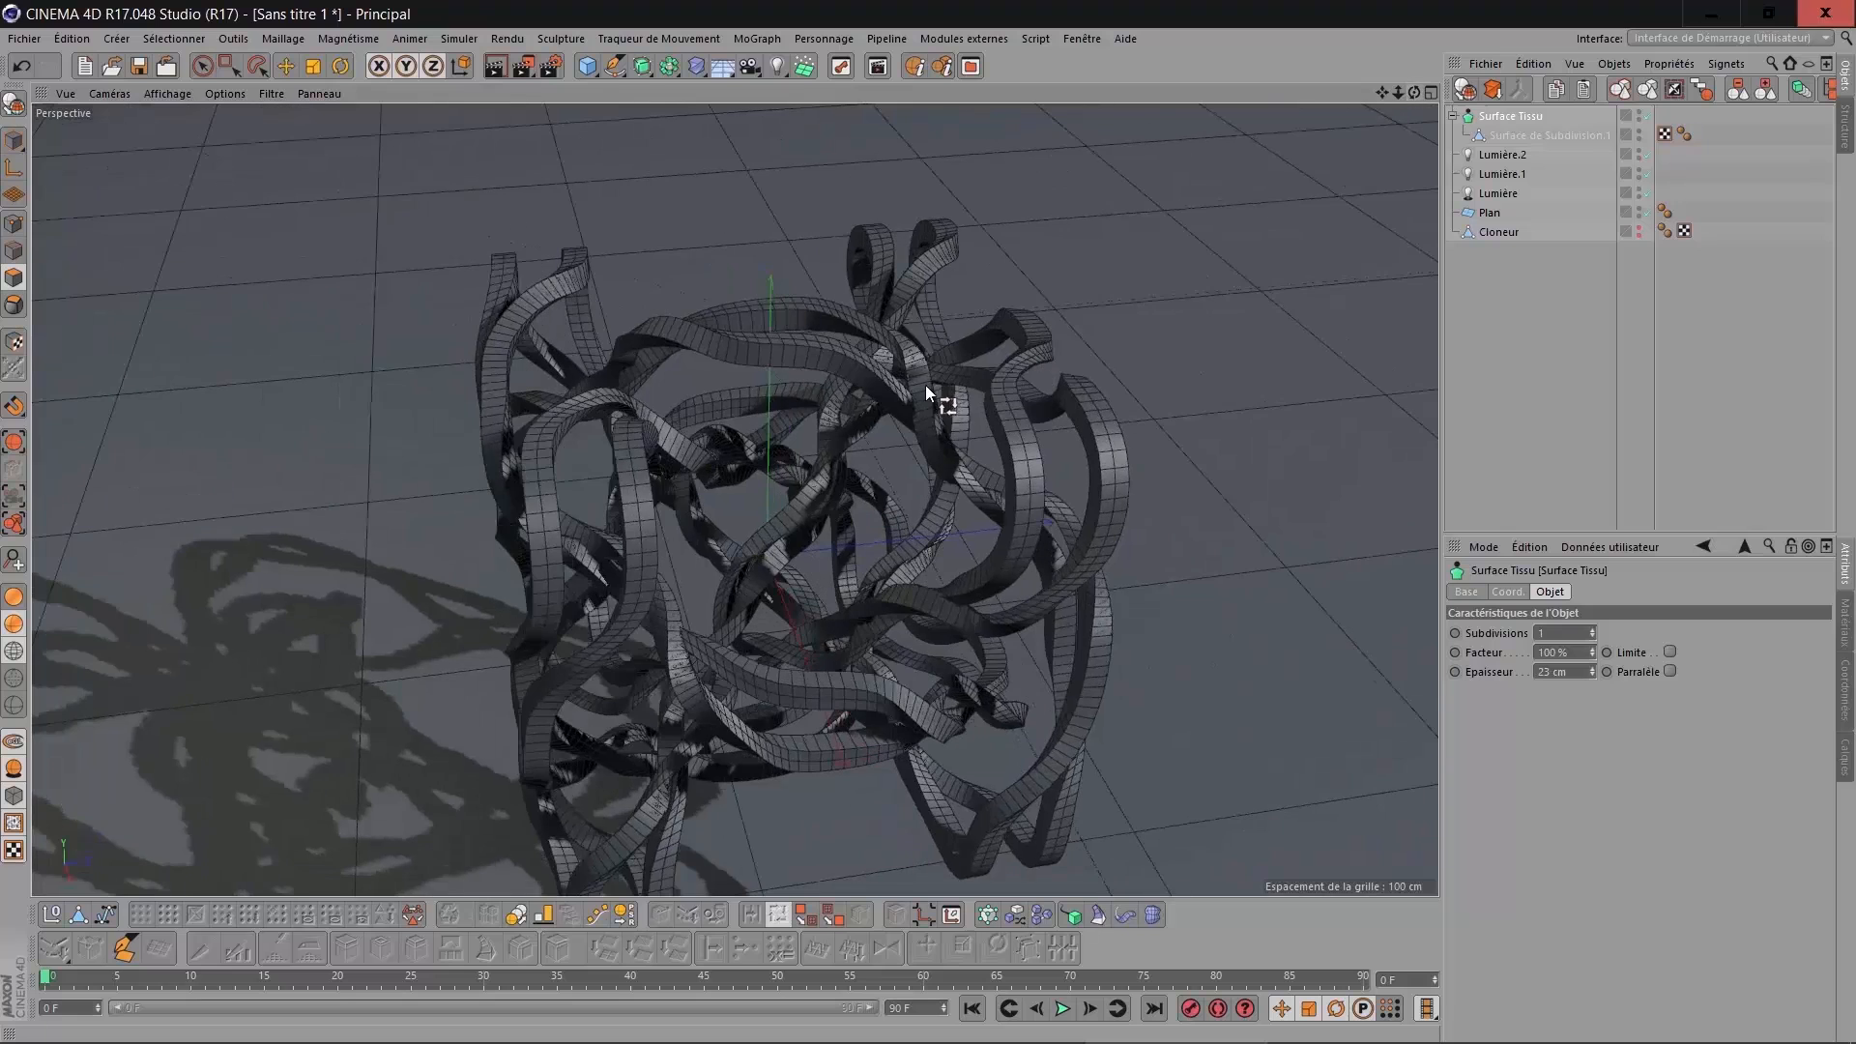
scroll(926, 385, up, 10)
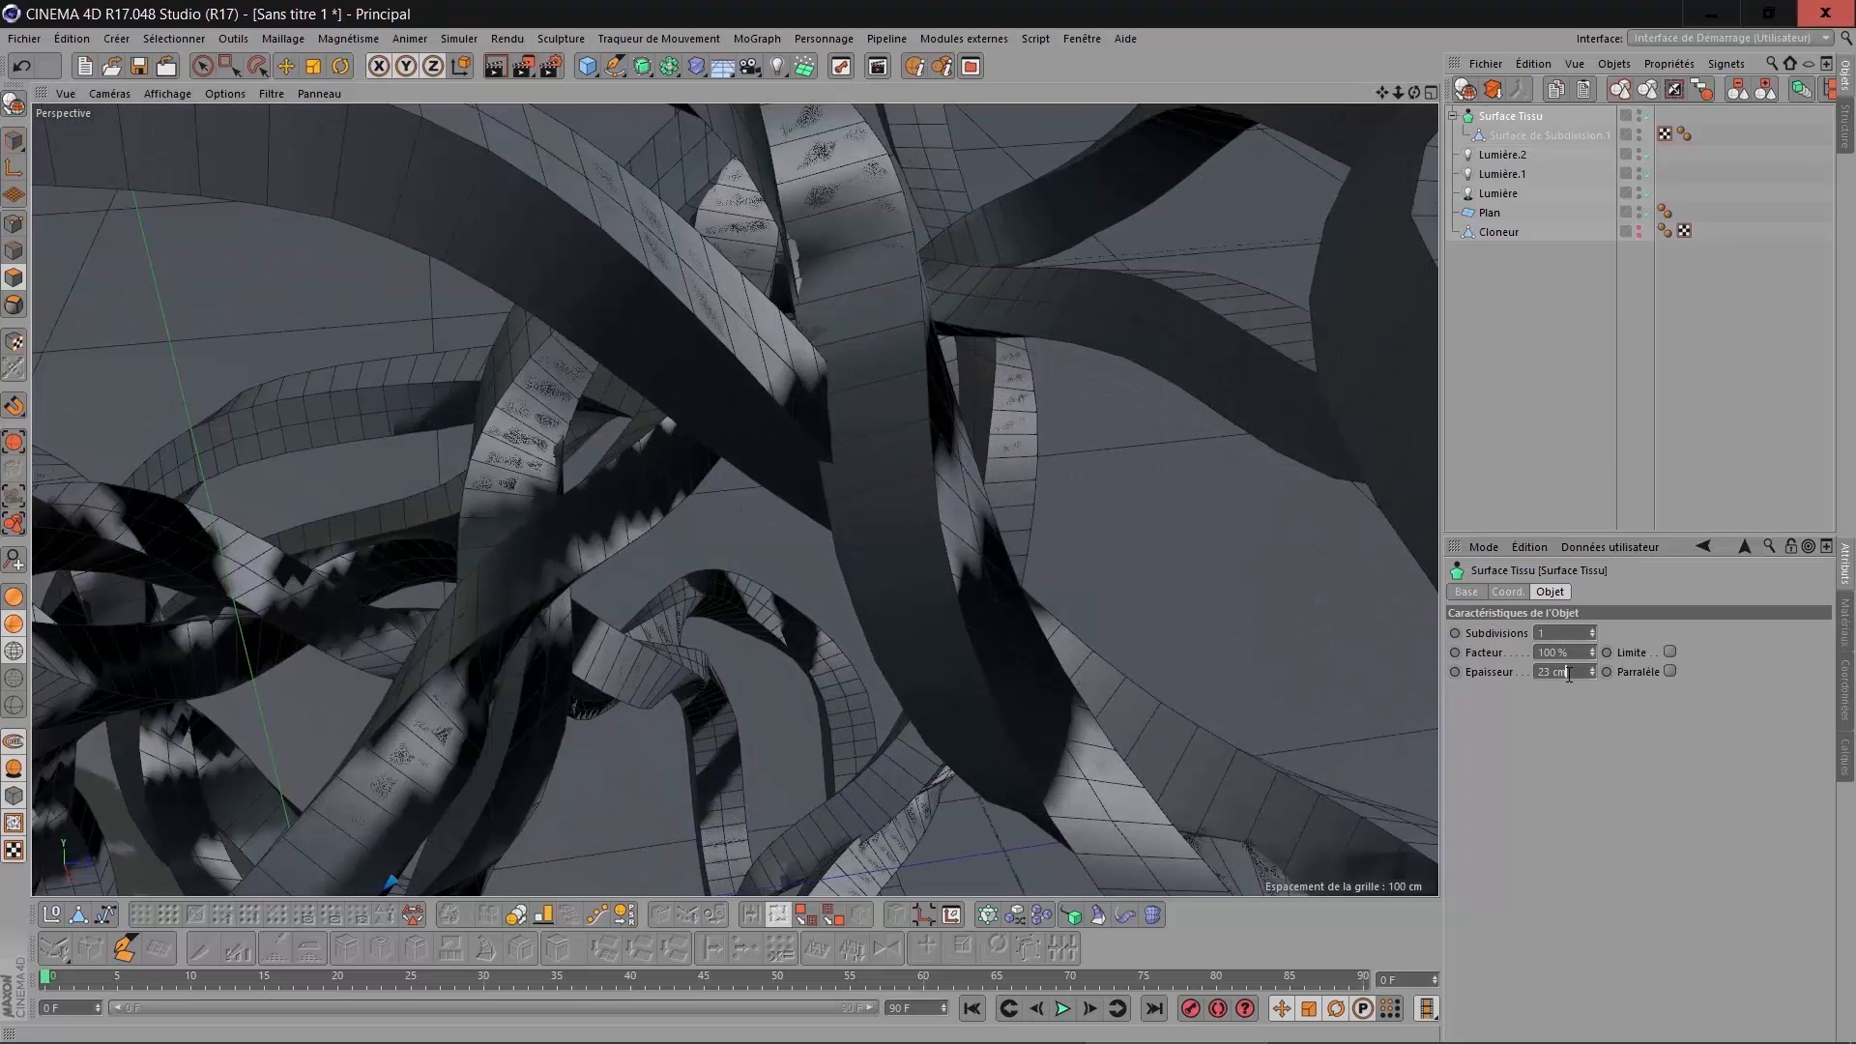
scroll(1569, 674, down, 3)
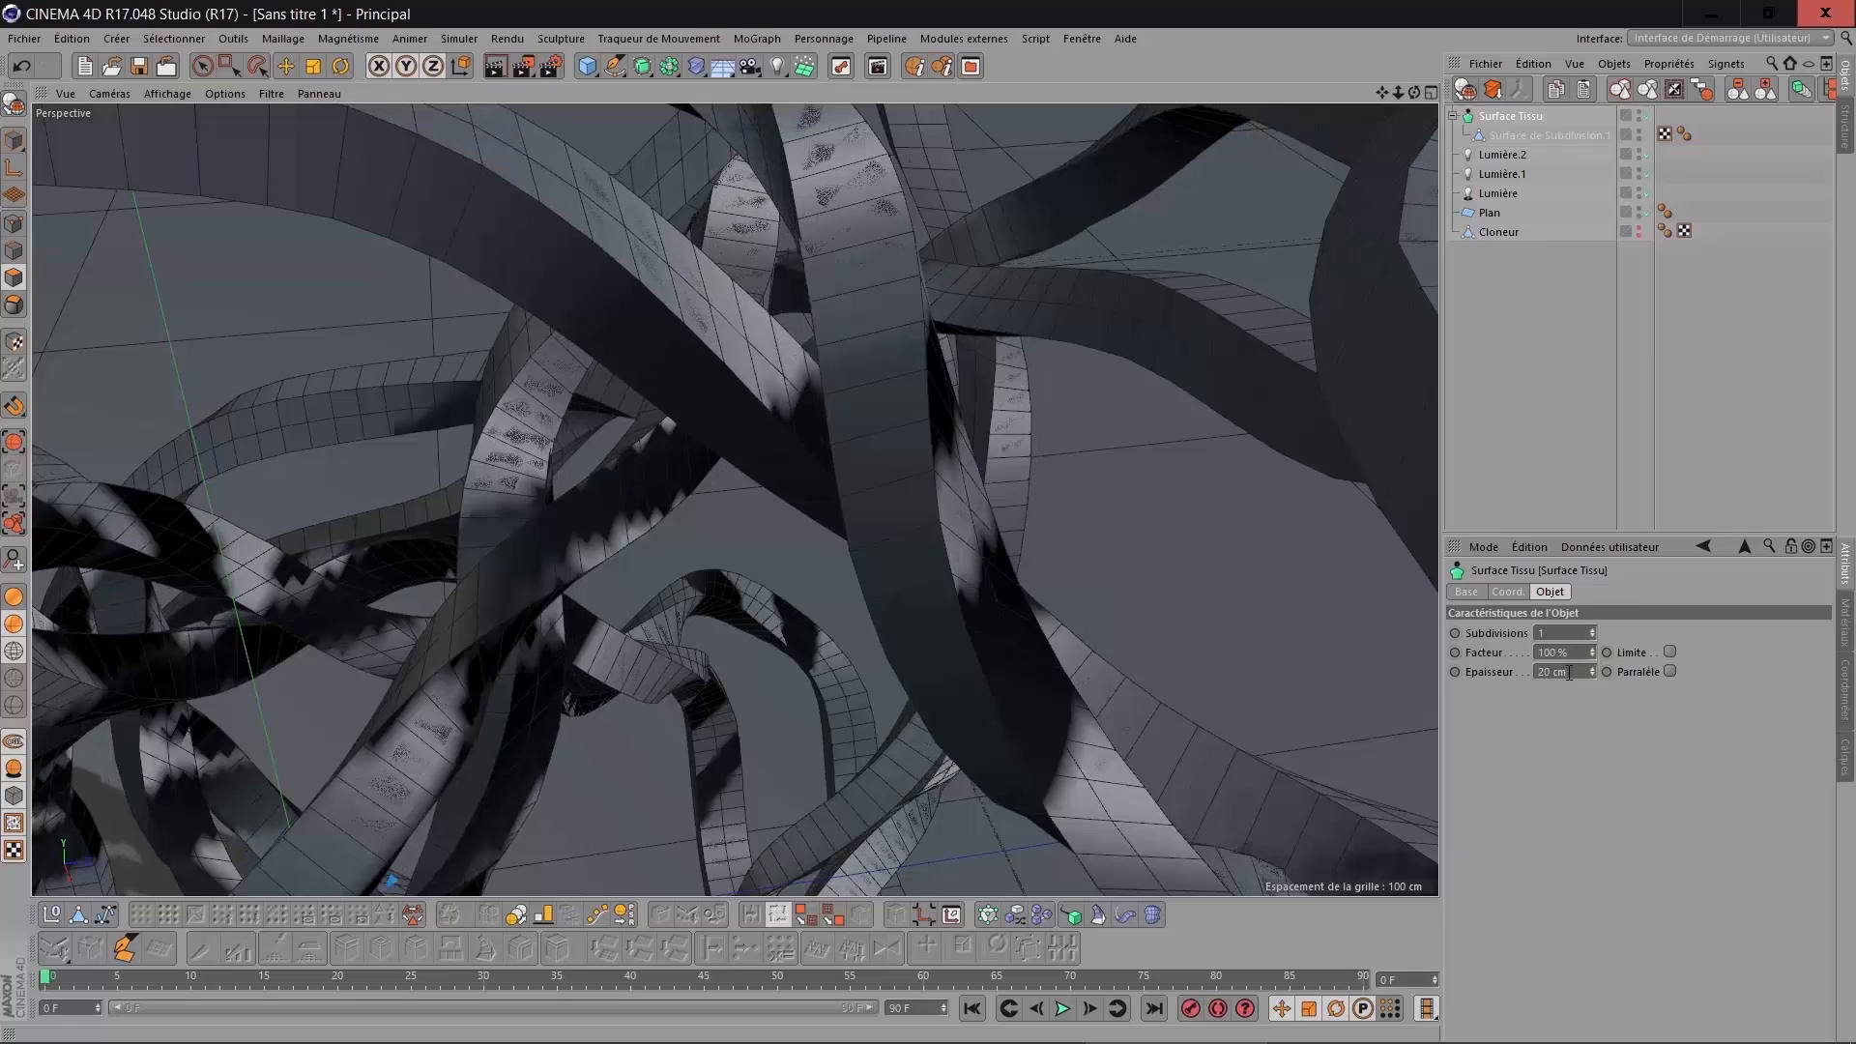
drag(1414, 93, 1518, 106)
scroll(1095, 369, down, 10)
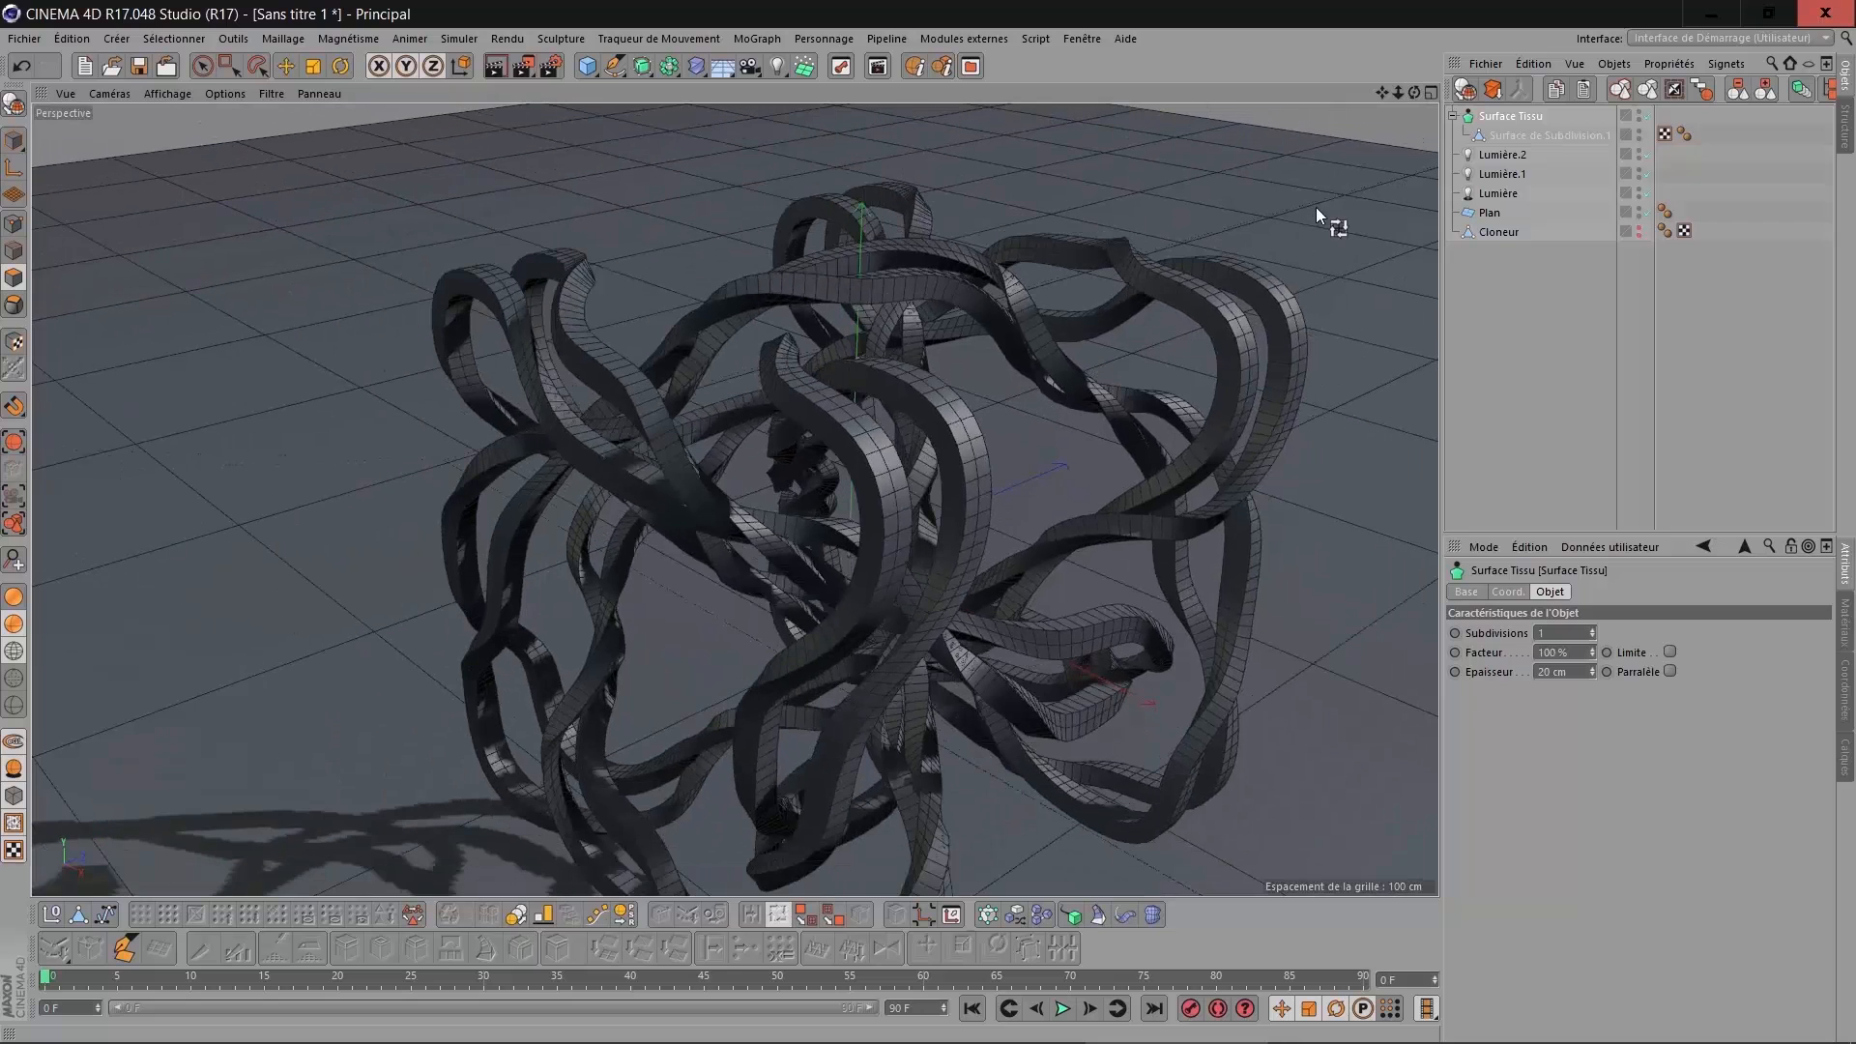
Deselect all objects and turn off the wireframe display to view the finished thick ribbons.
drag(1381, 93, 1293, 33)
click(1522, 372)
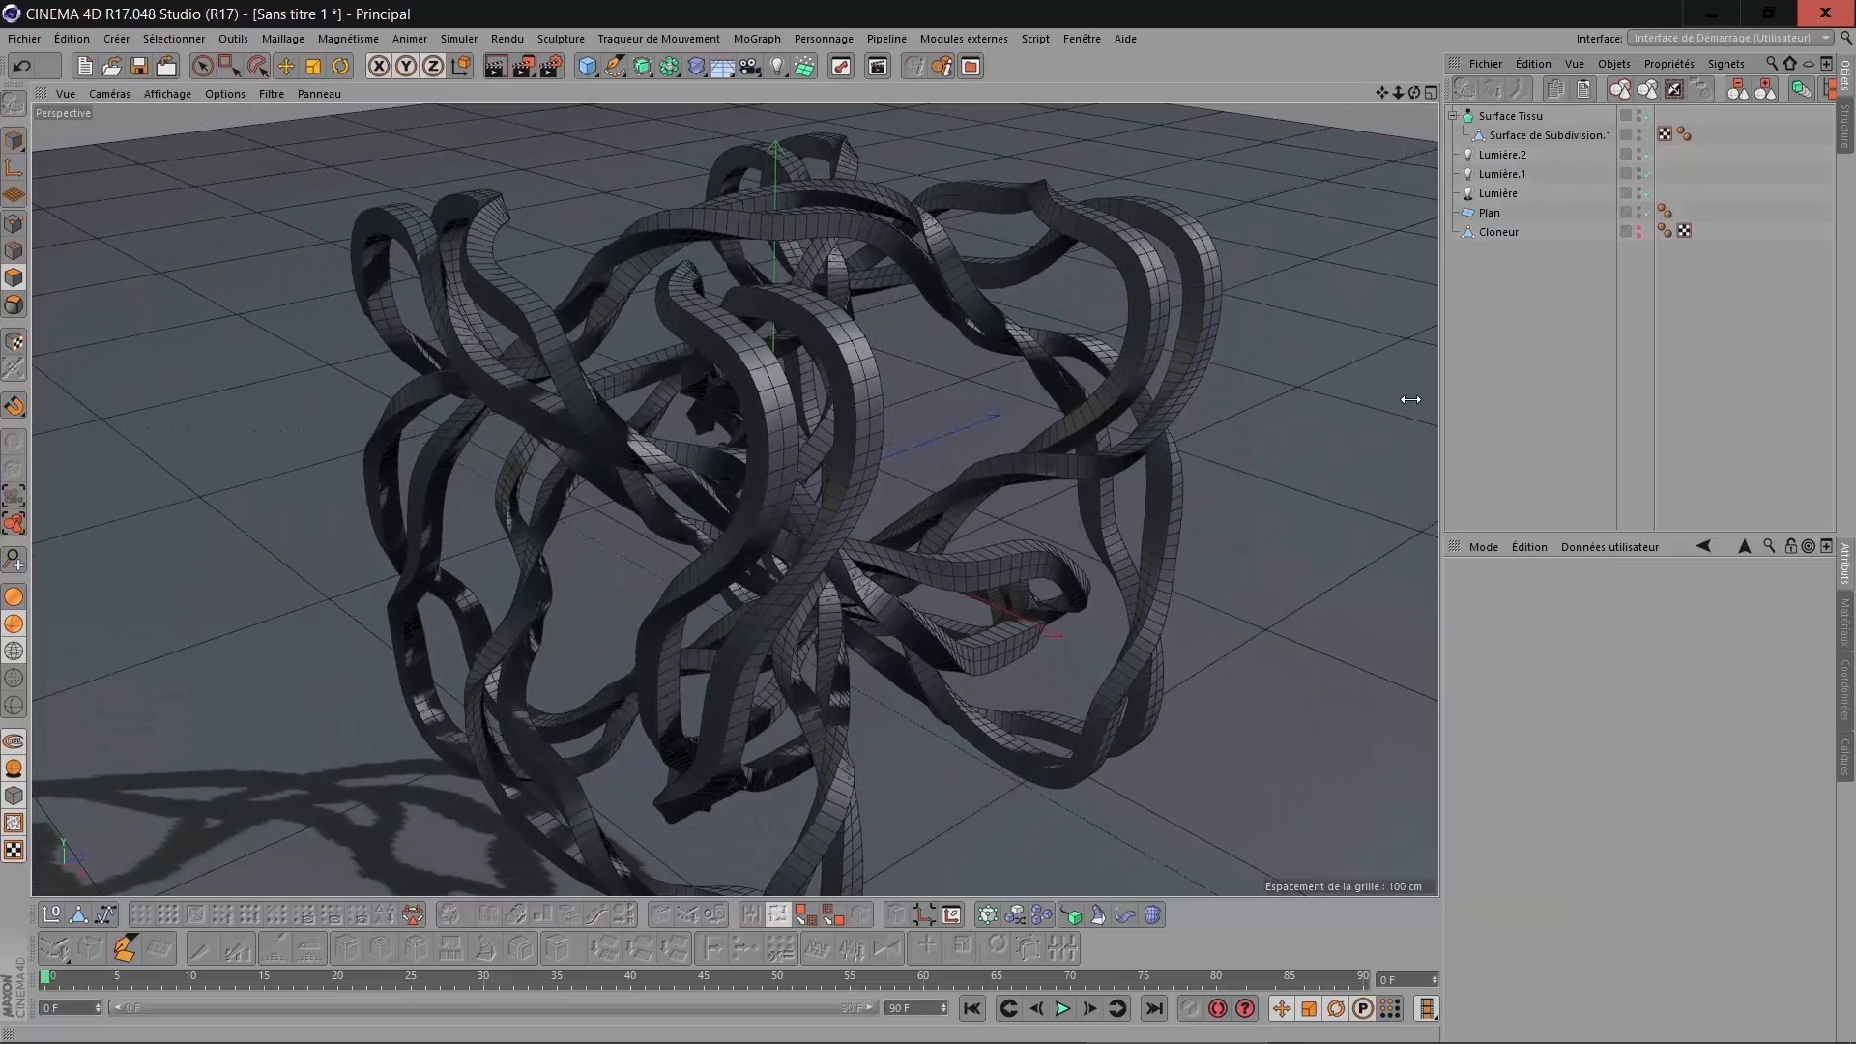
click(12, 597)
scroll(1049, 441, down, 2)
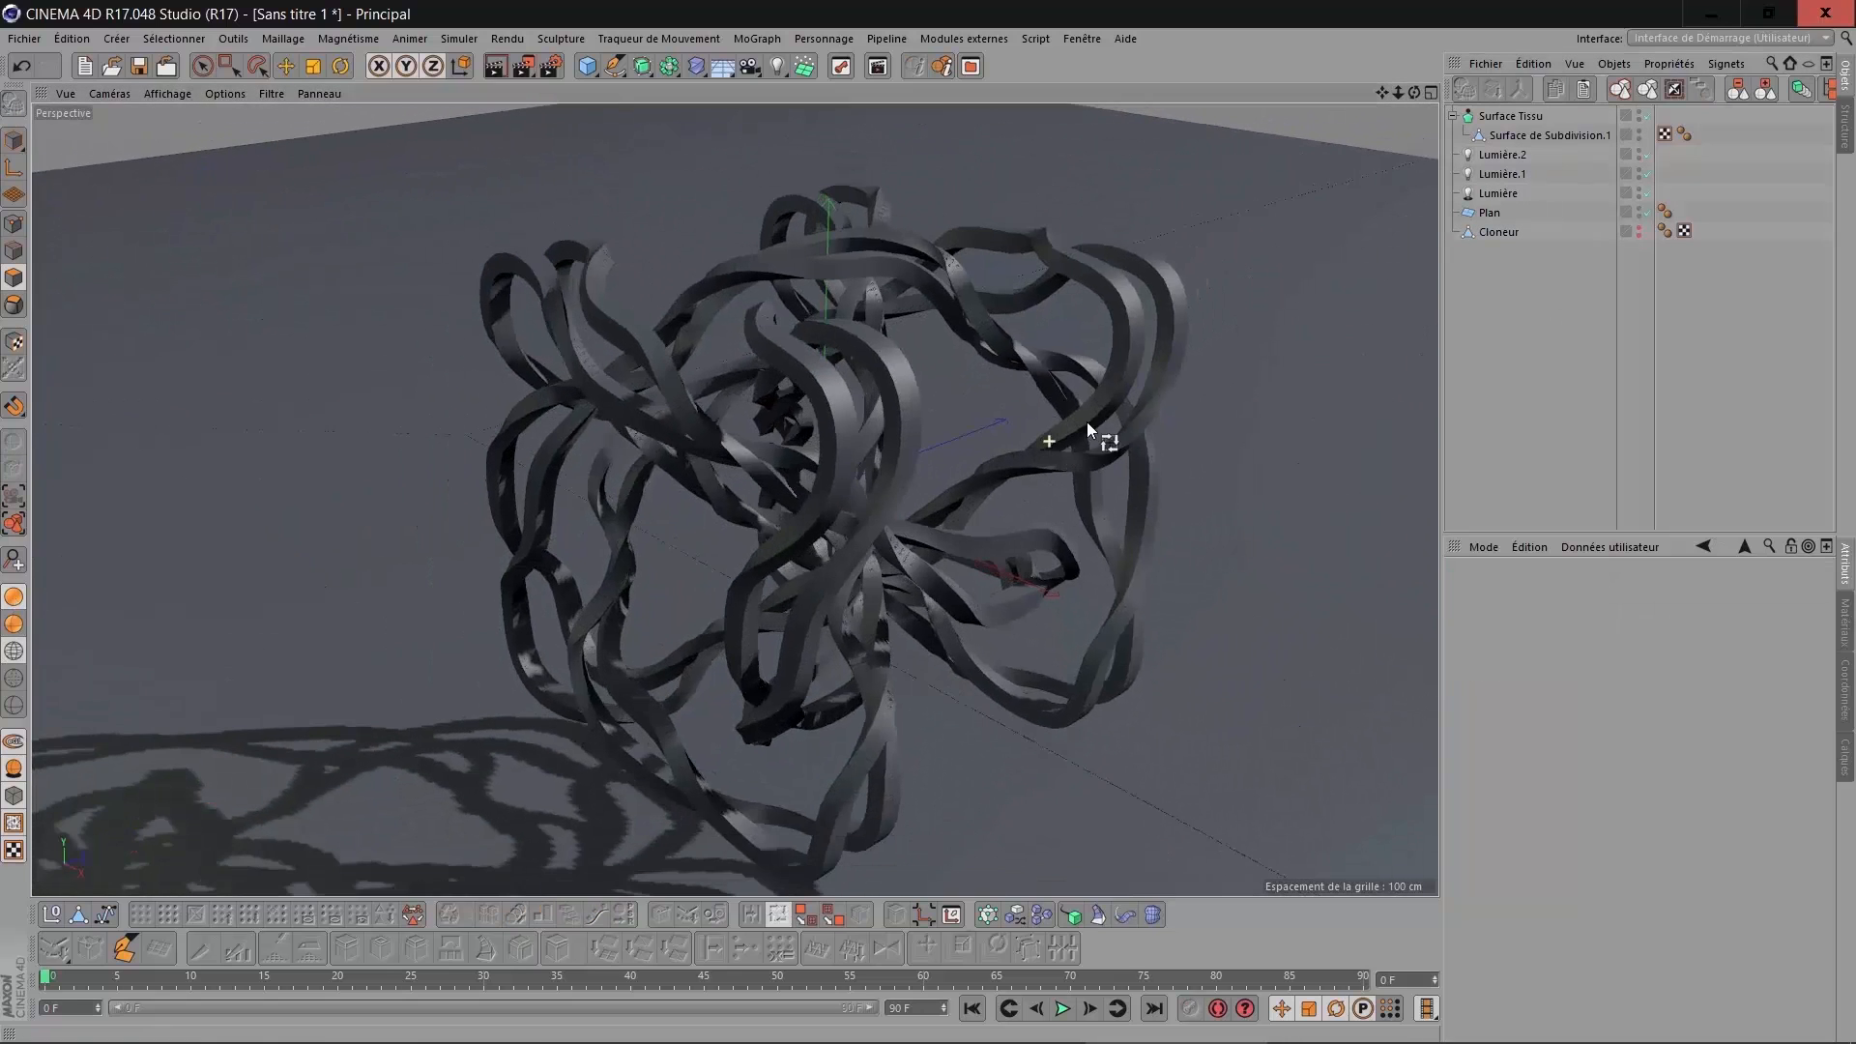
drag(1413, 93, 1343, 145)
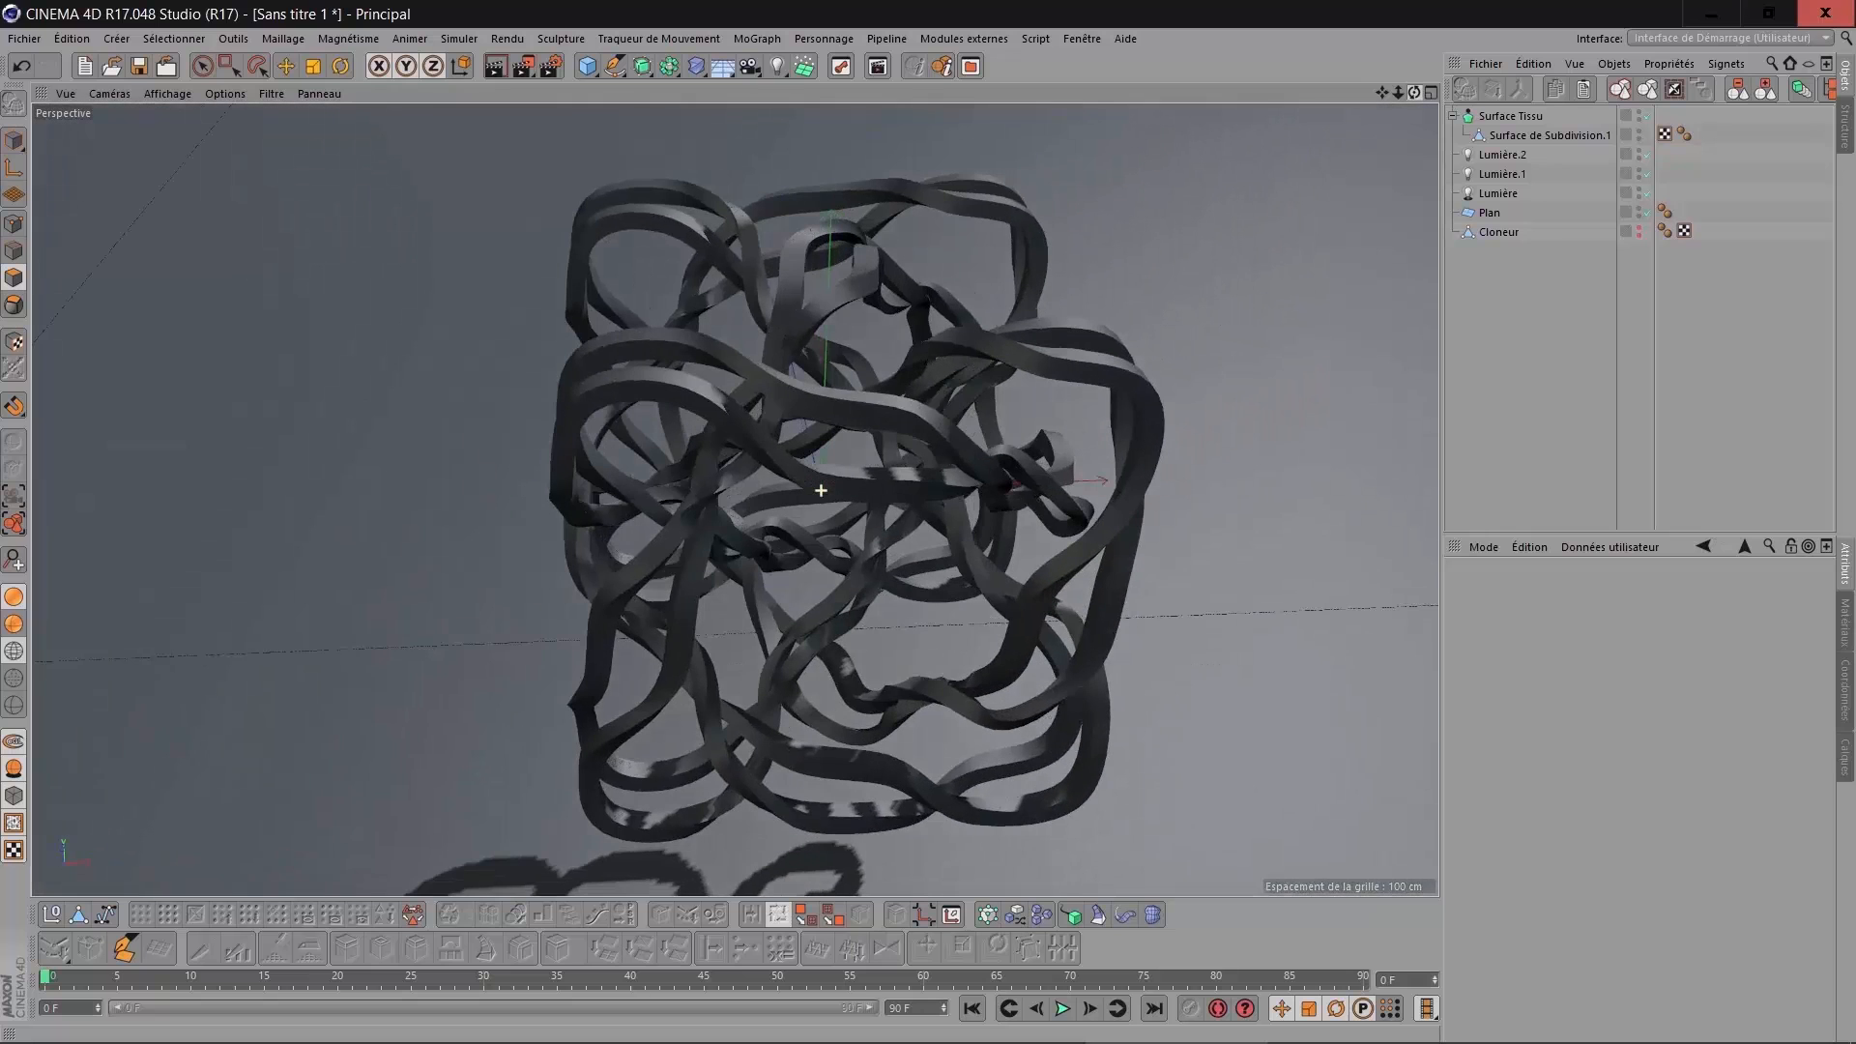
Delete the Cloth Surface together with its ribbon mesh and make the original Cloneur cube grid visible again.
click(1500, 117)
key(Delete)
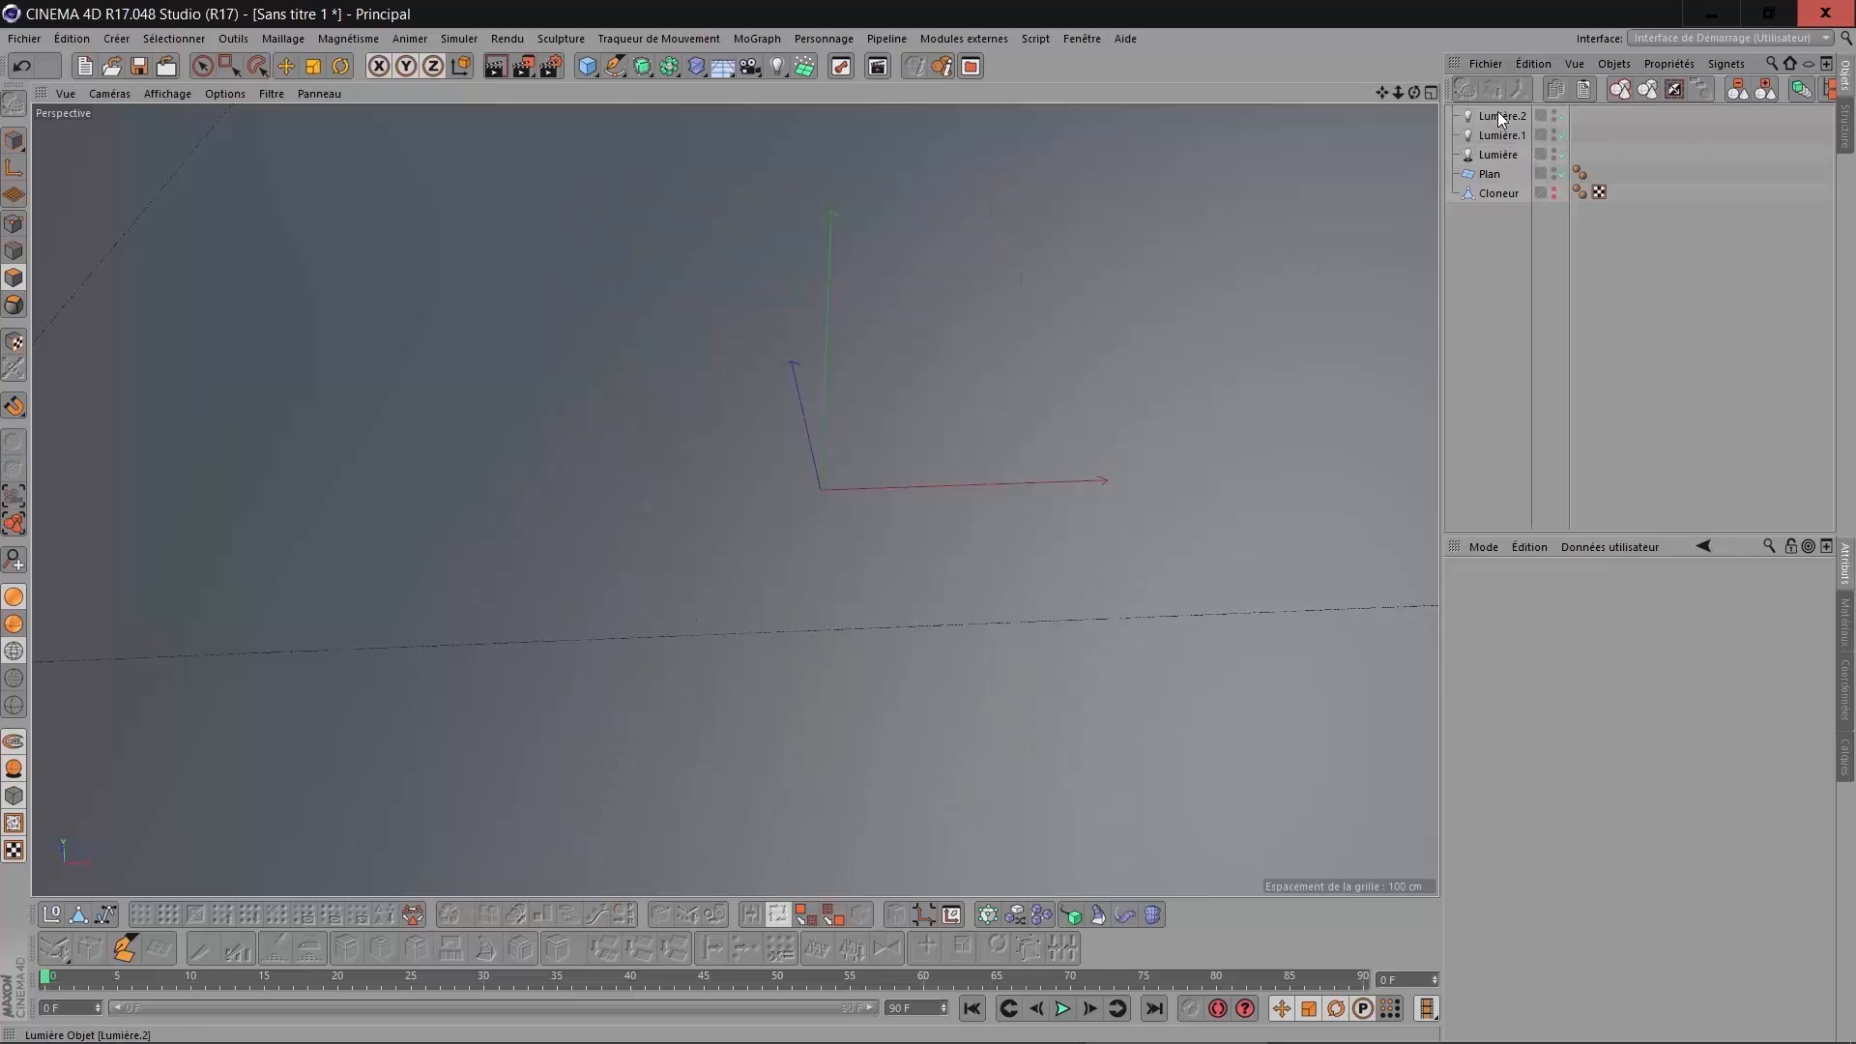
click(1518, 194)
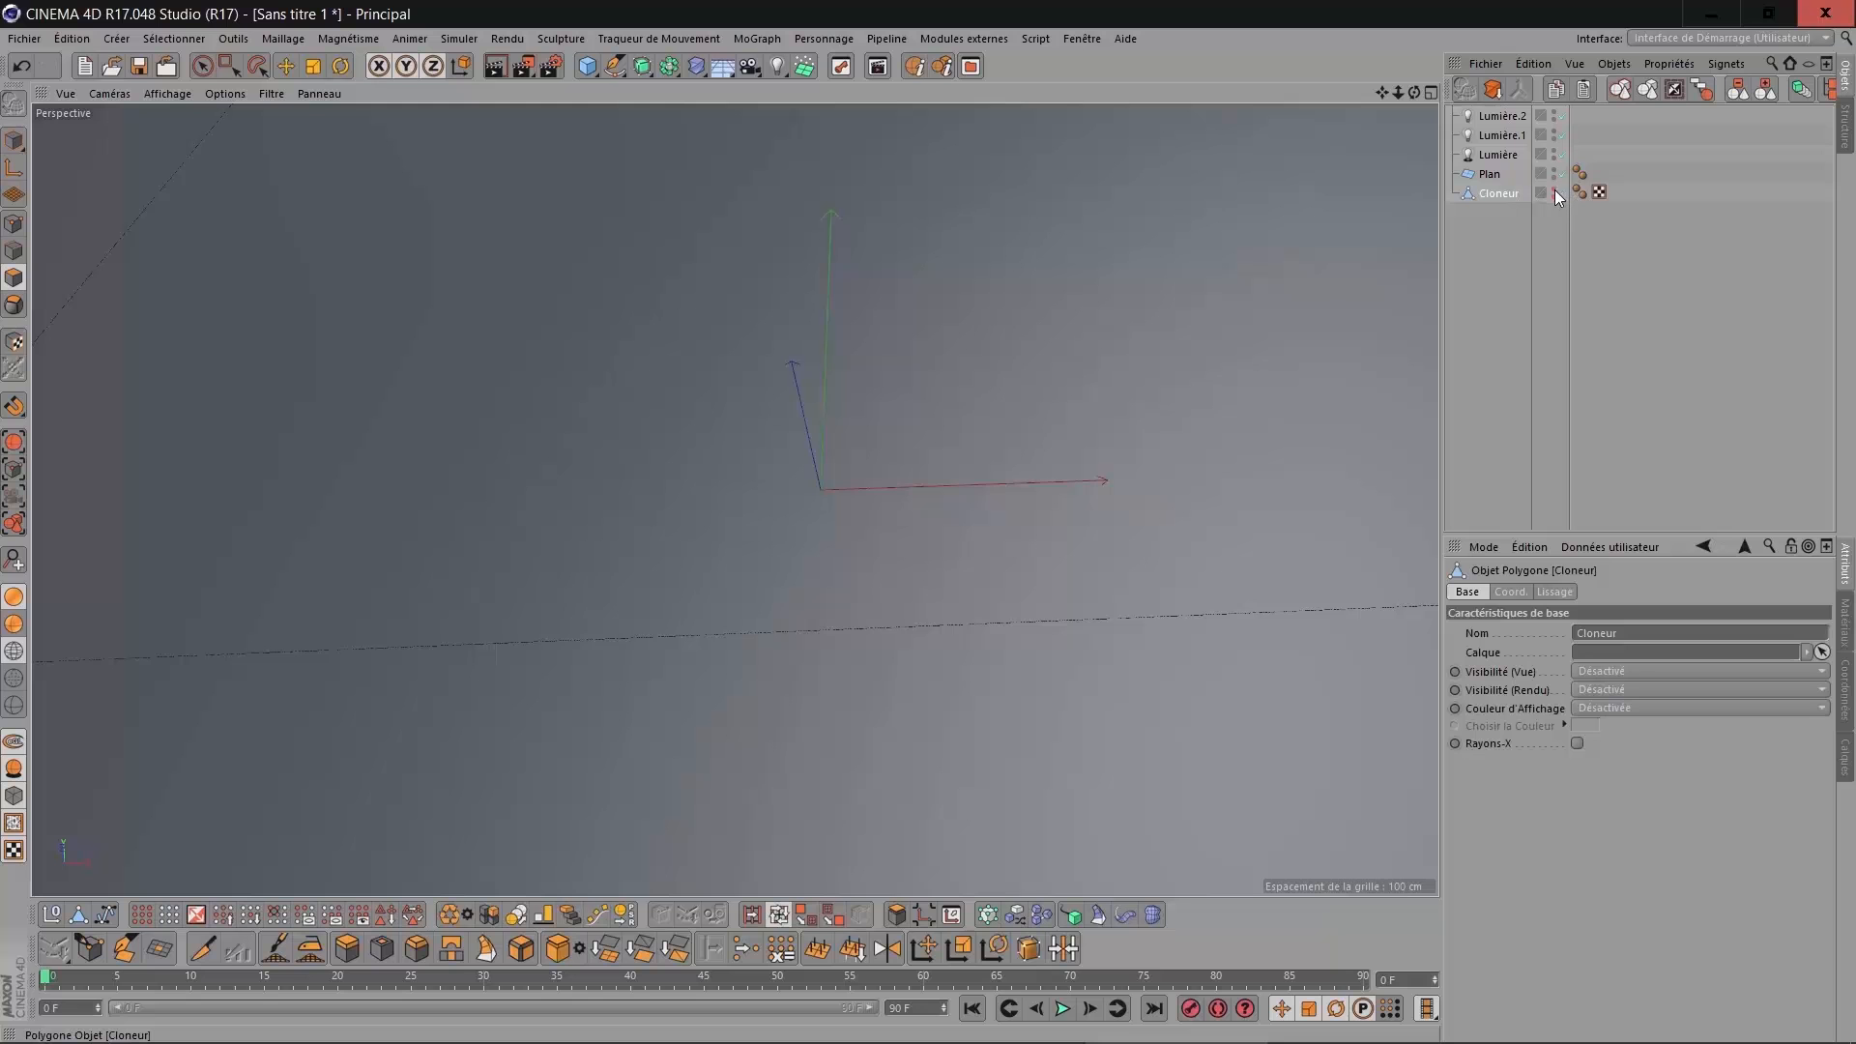
click(1554, 191)
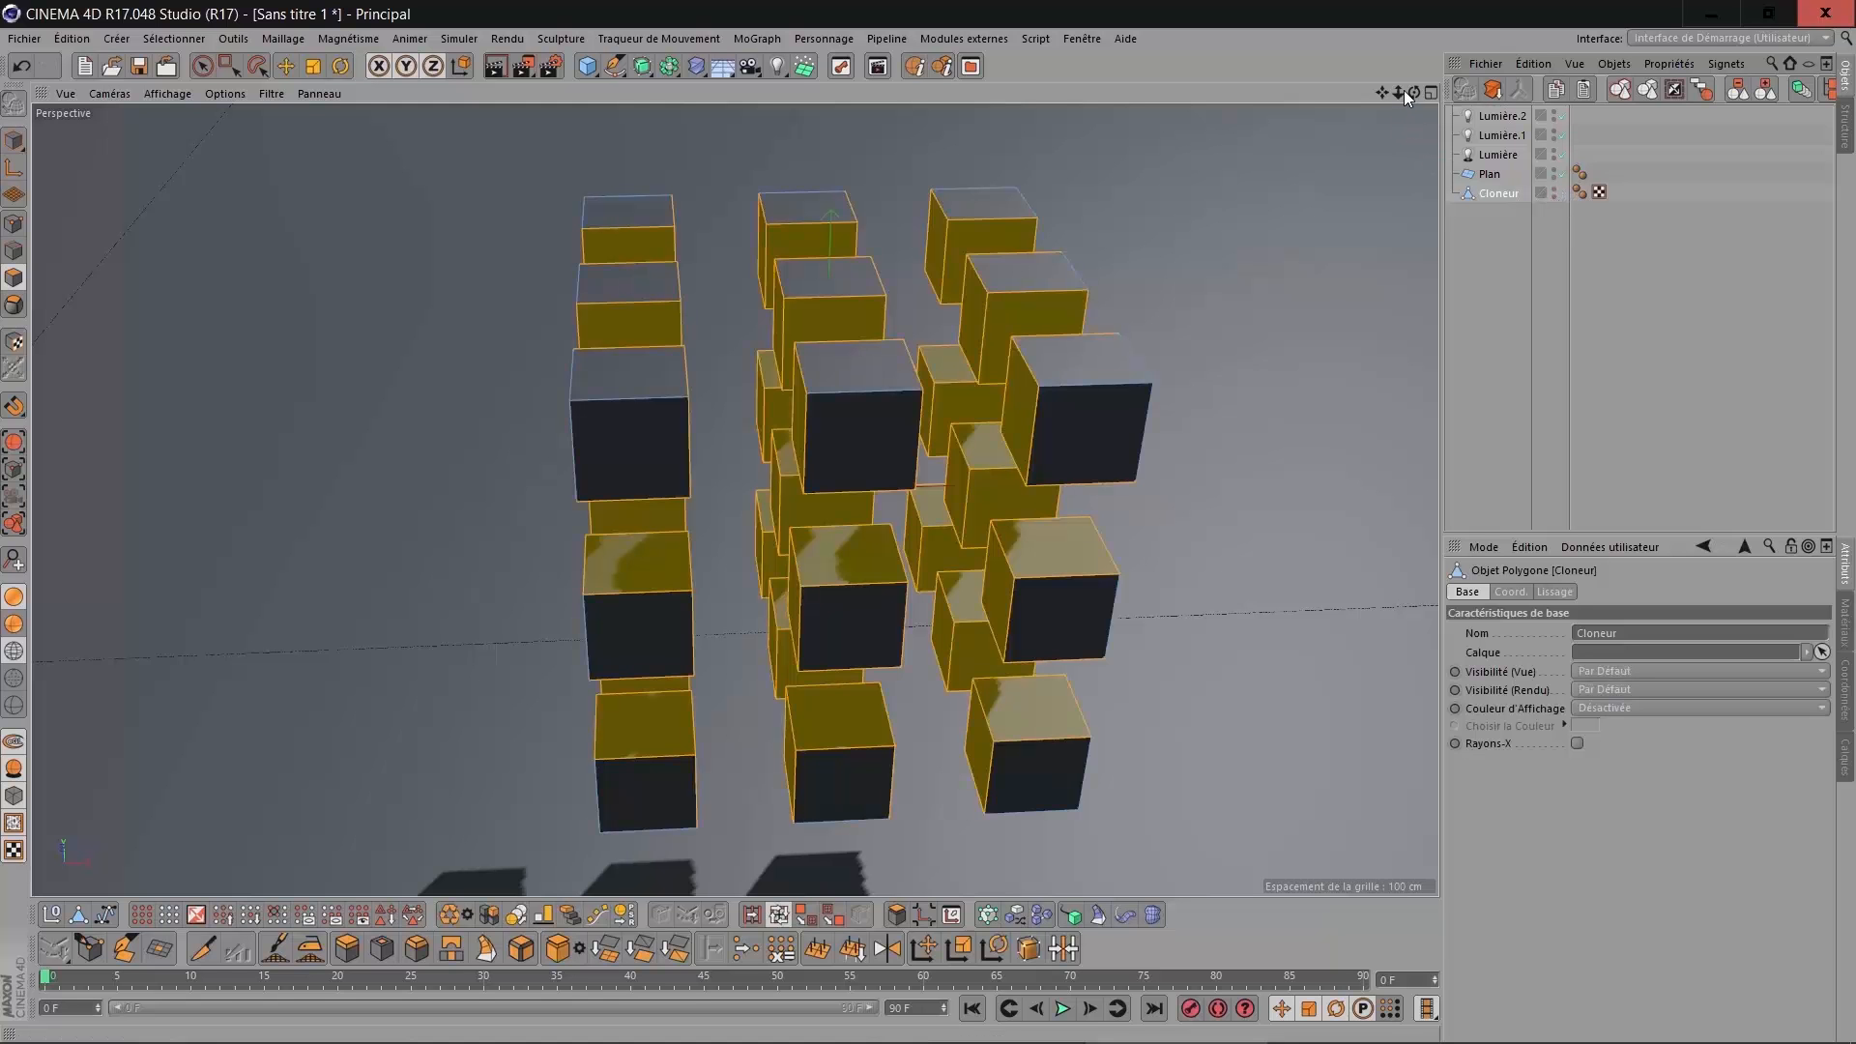
Matrix Extrude the selected inner faces of the Cloneur cubes with the Z movement set to 25 cm.
mouse_move(1414, 93)
mouse_down()
mouse_move(1353, 108)
mouse_move(1416, 107)
mouse_up()
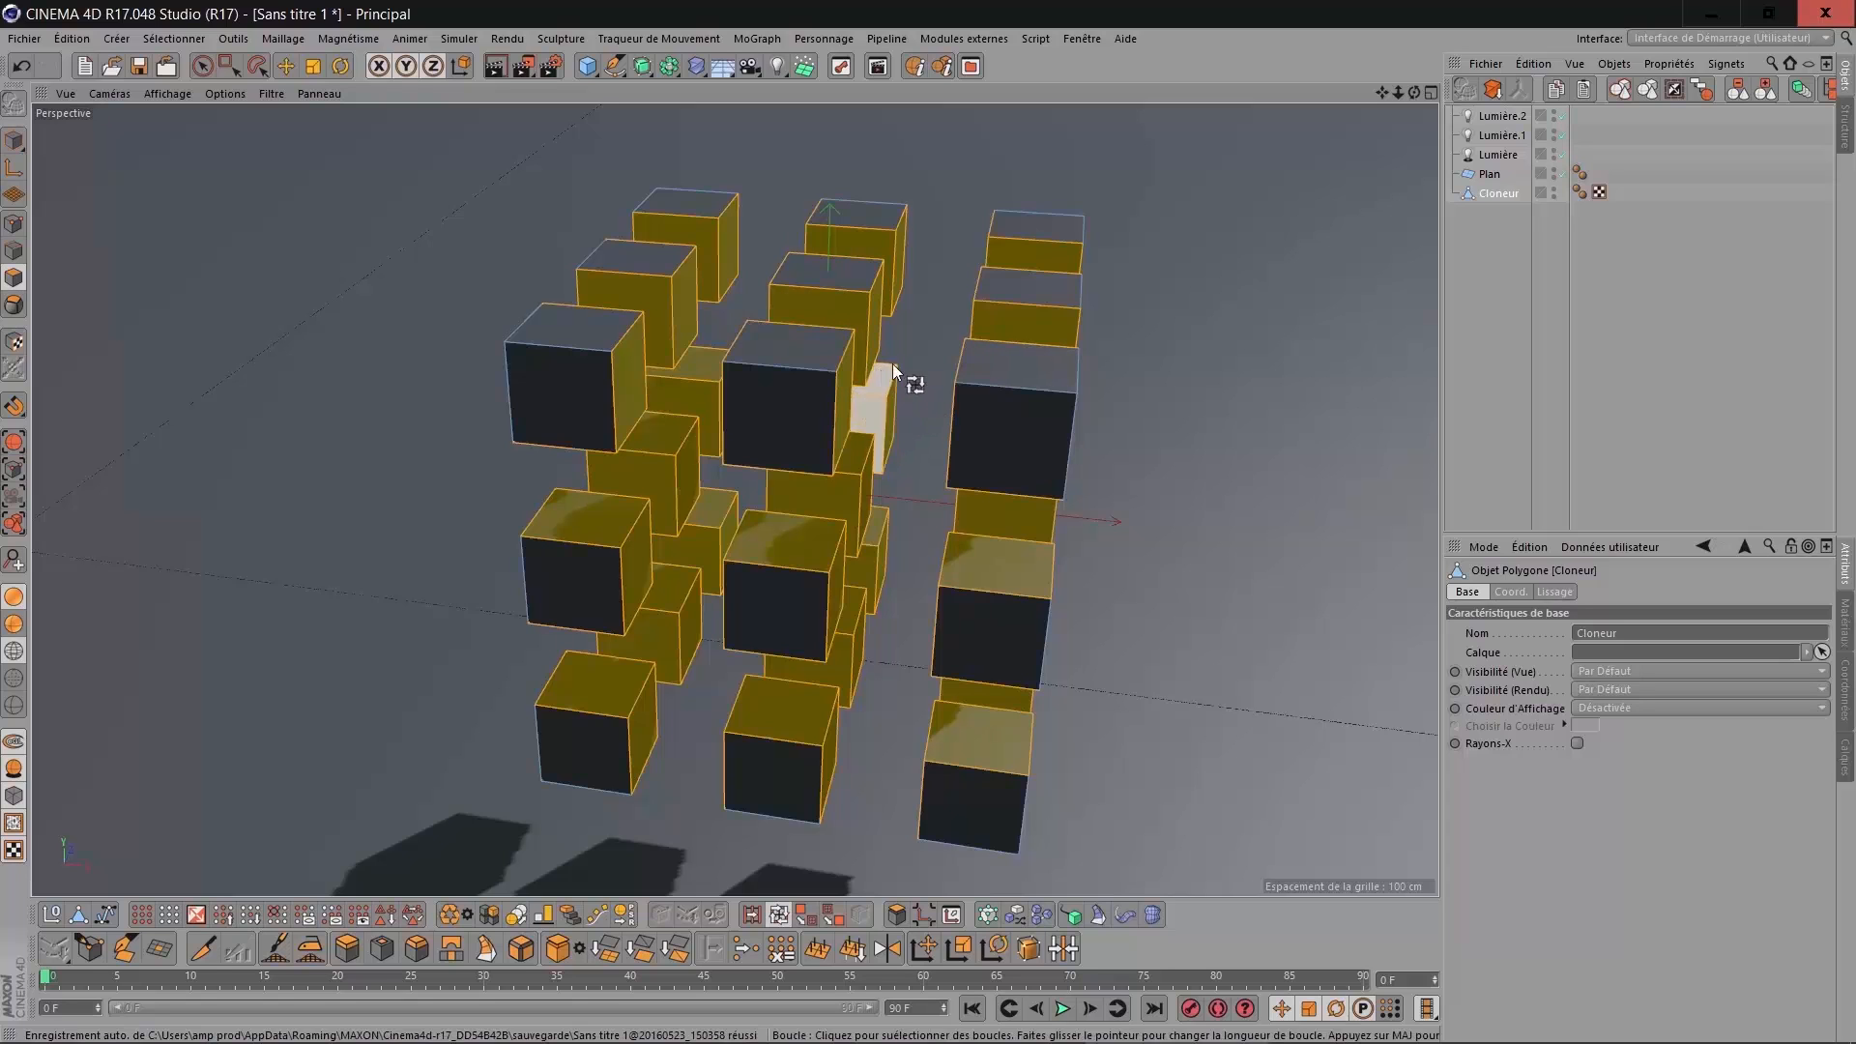
mouse_move(1413, 90)
mouse_down()
mouse_move(1255, 151)
mouse_move(1305, 121)
mouse_move(1259, 155)
mouse_move(1363, 157)
mouse_move(1296, 133)
mouse_up()
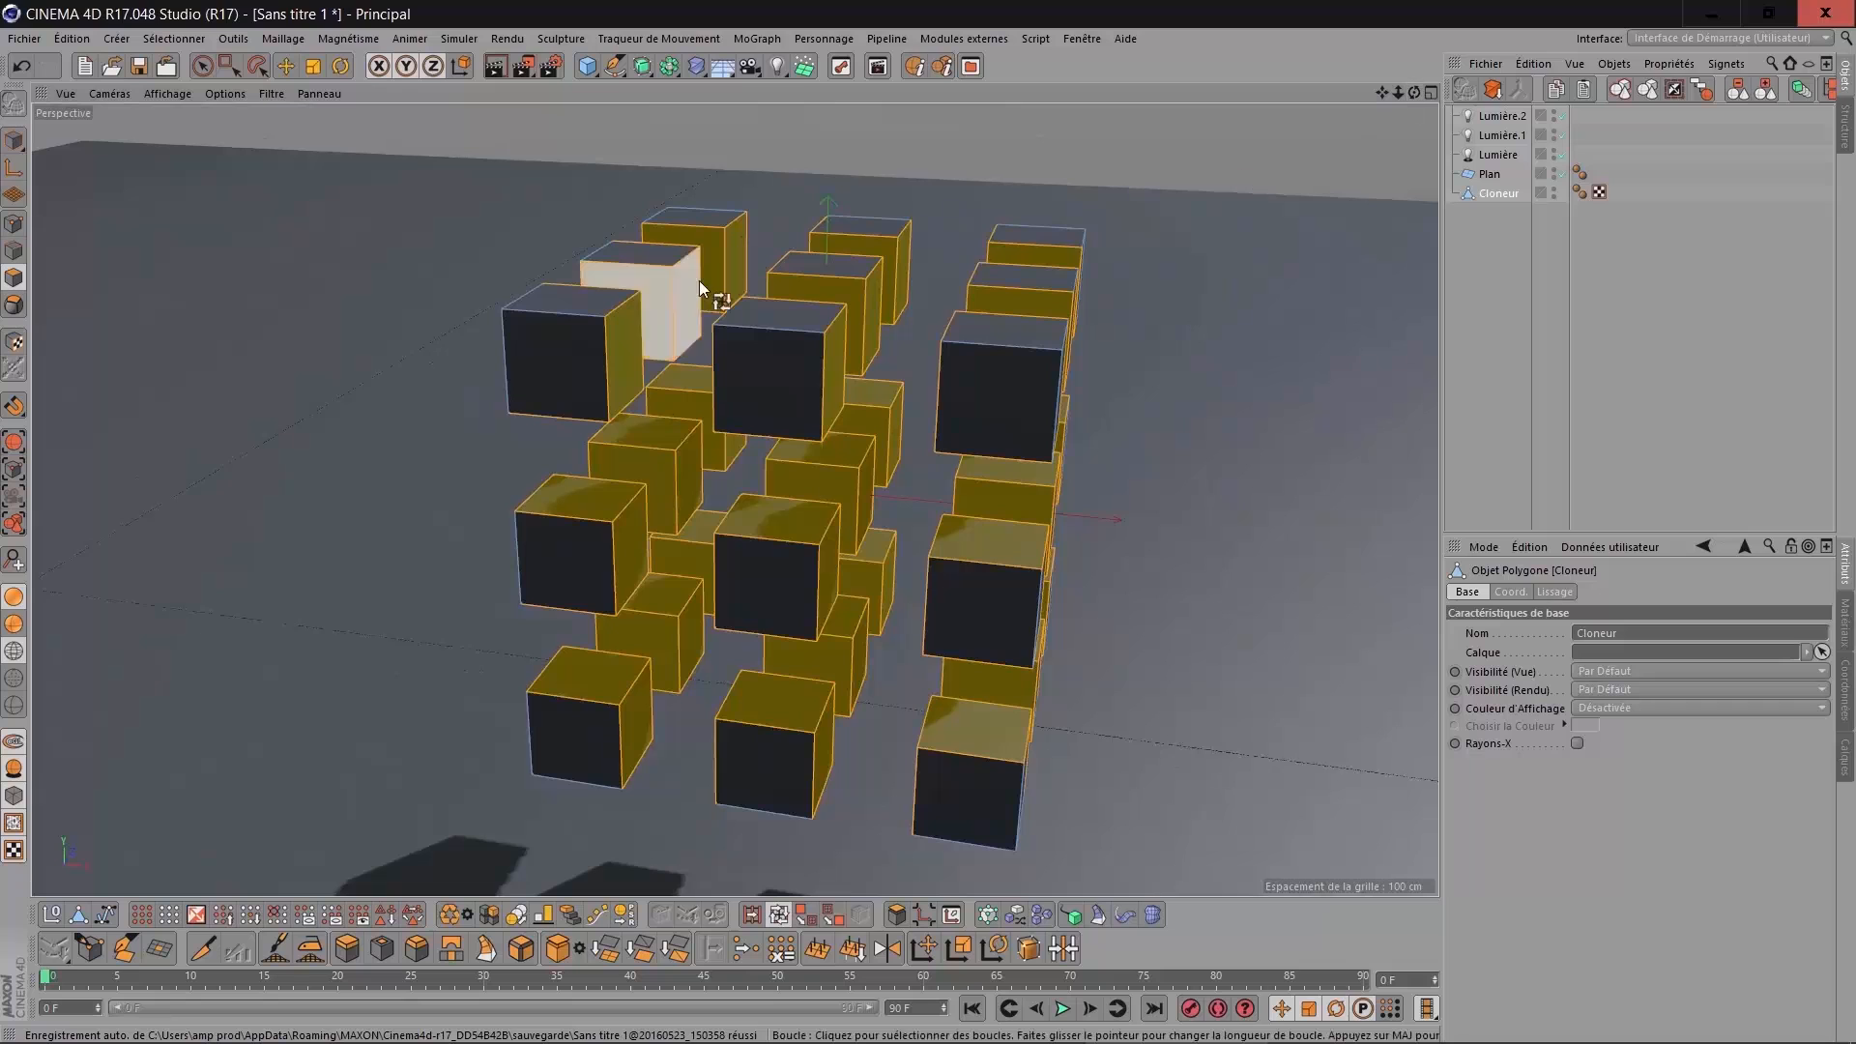
click(486, 948)
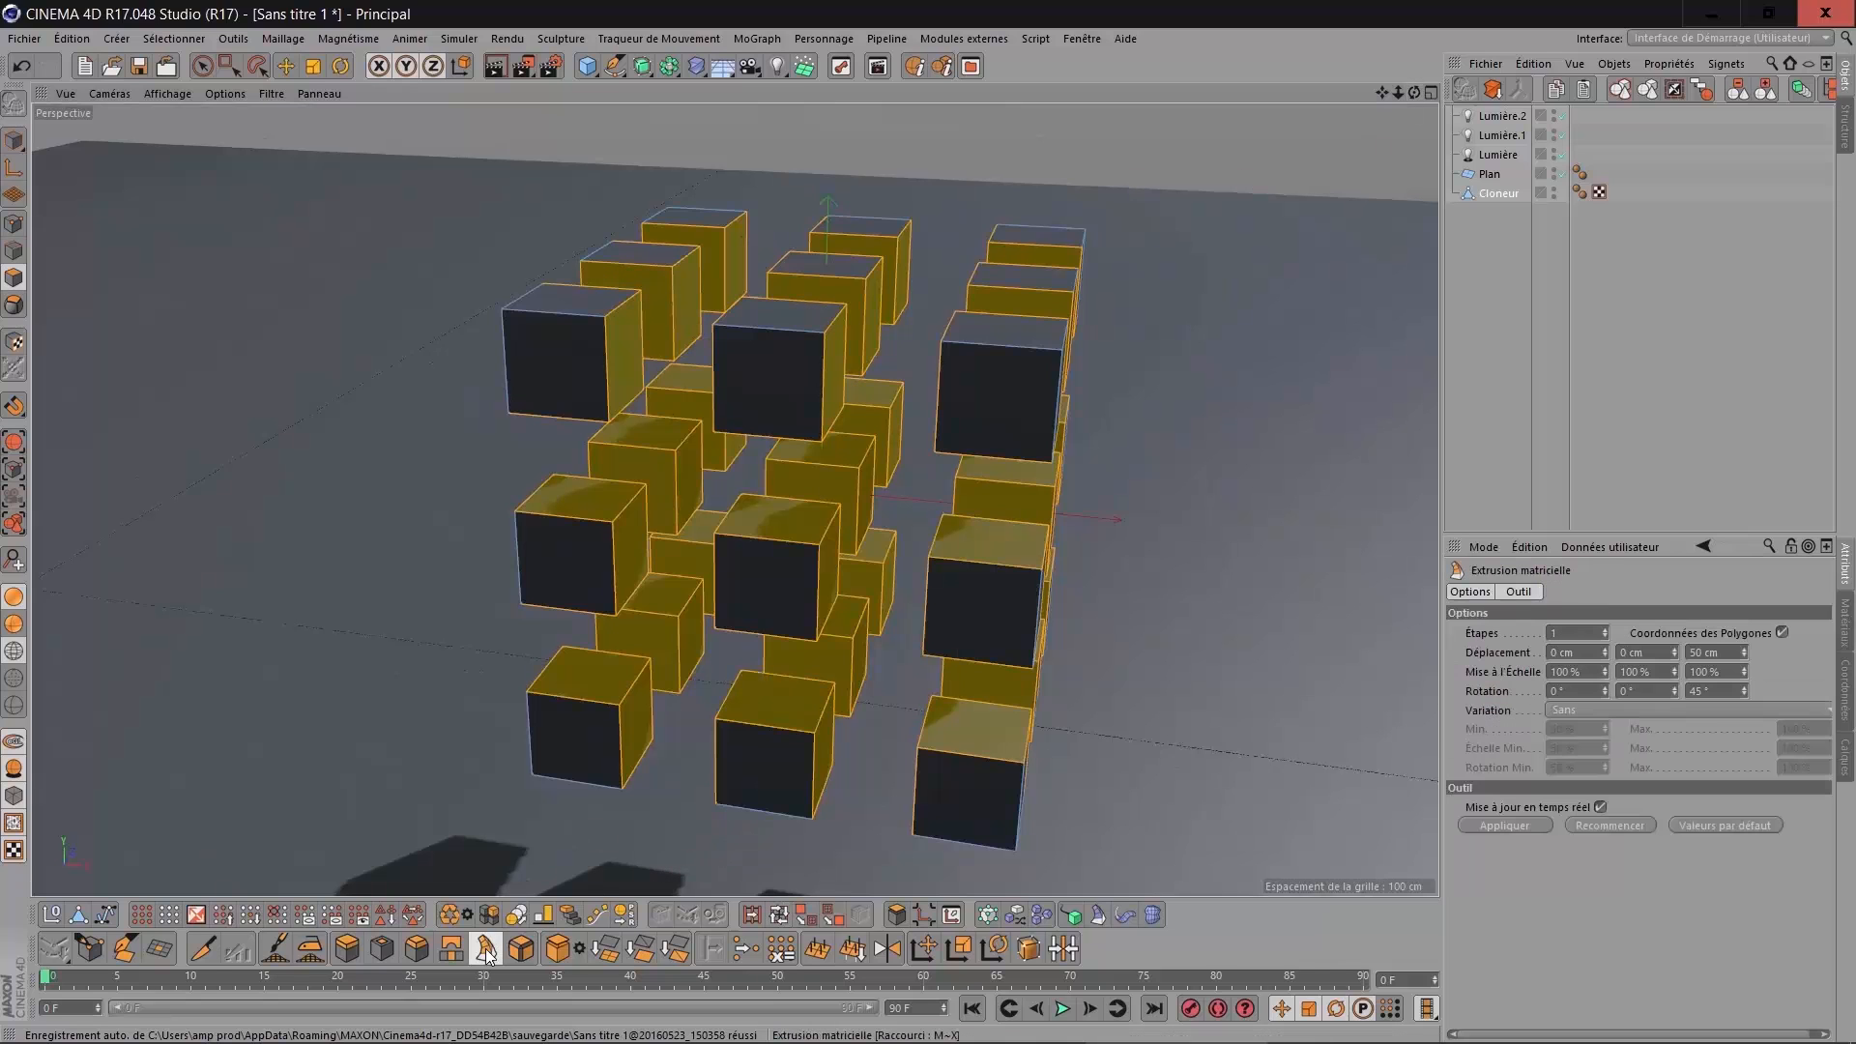
click(1730, 652)
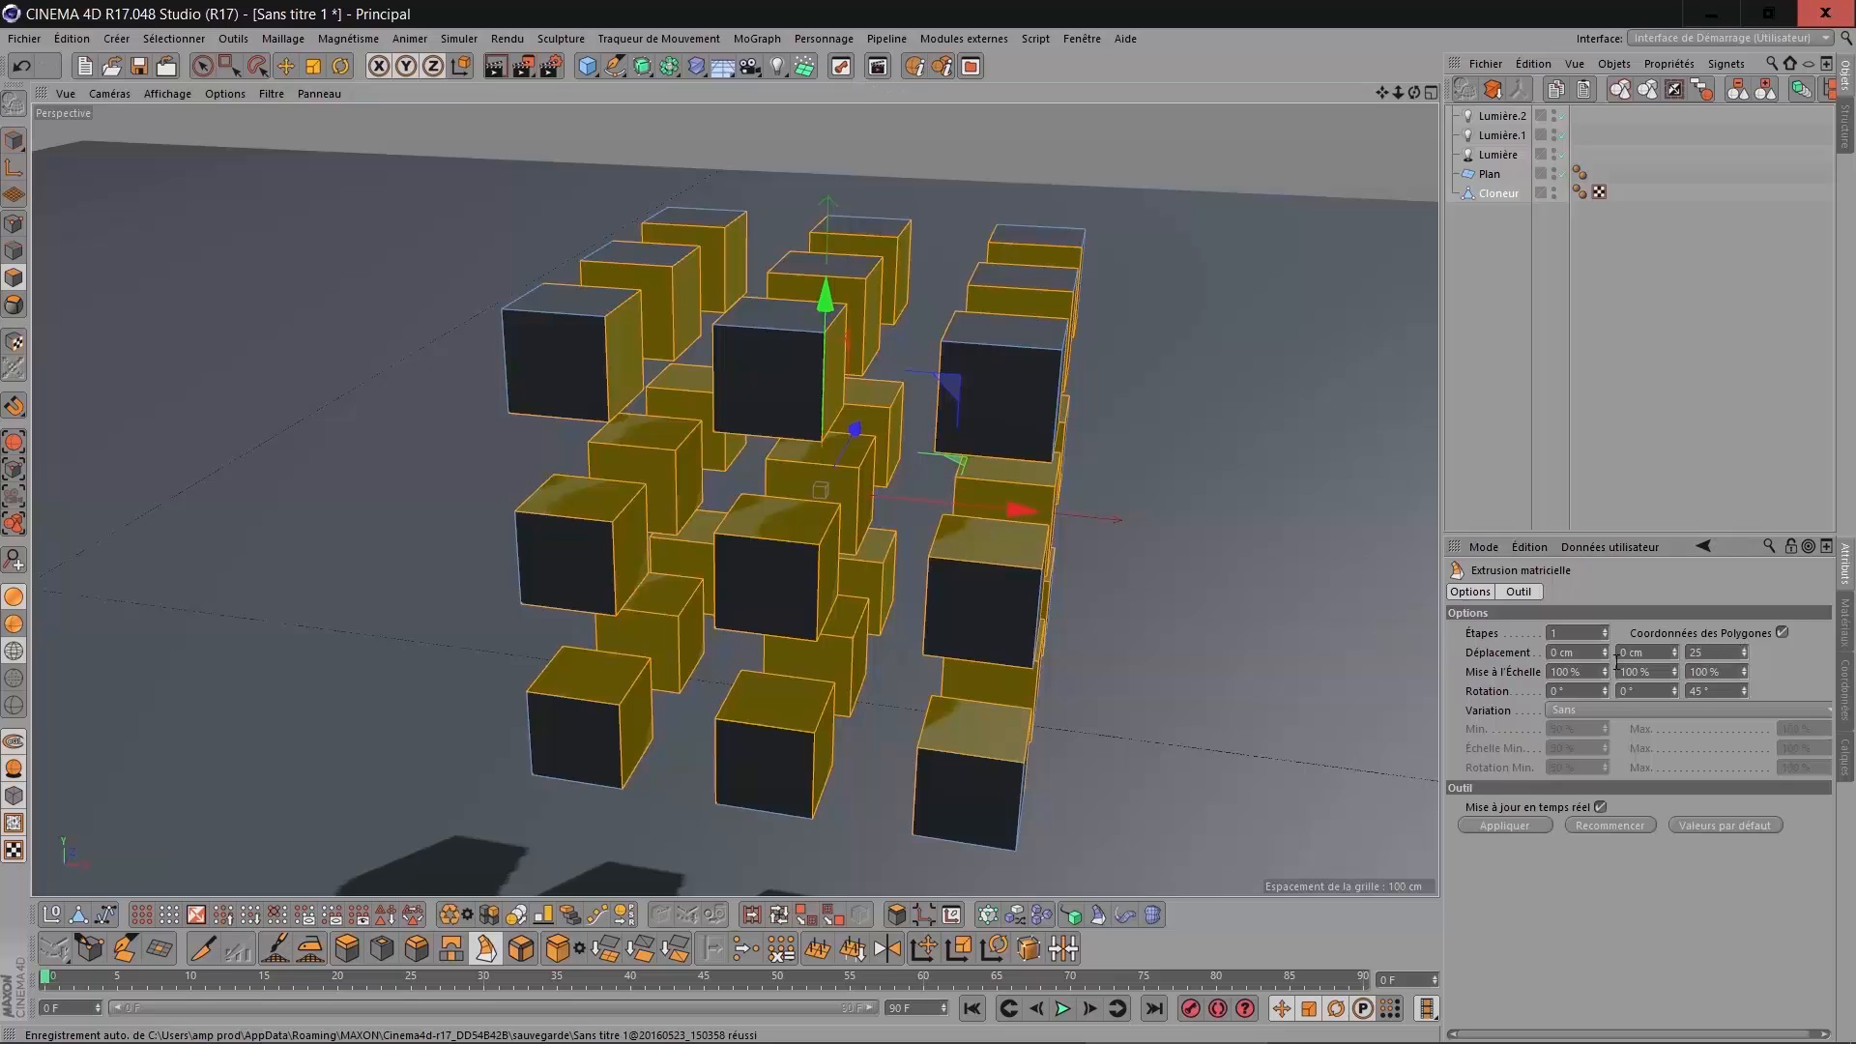
click(1527, 824)
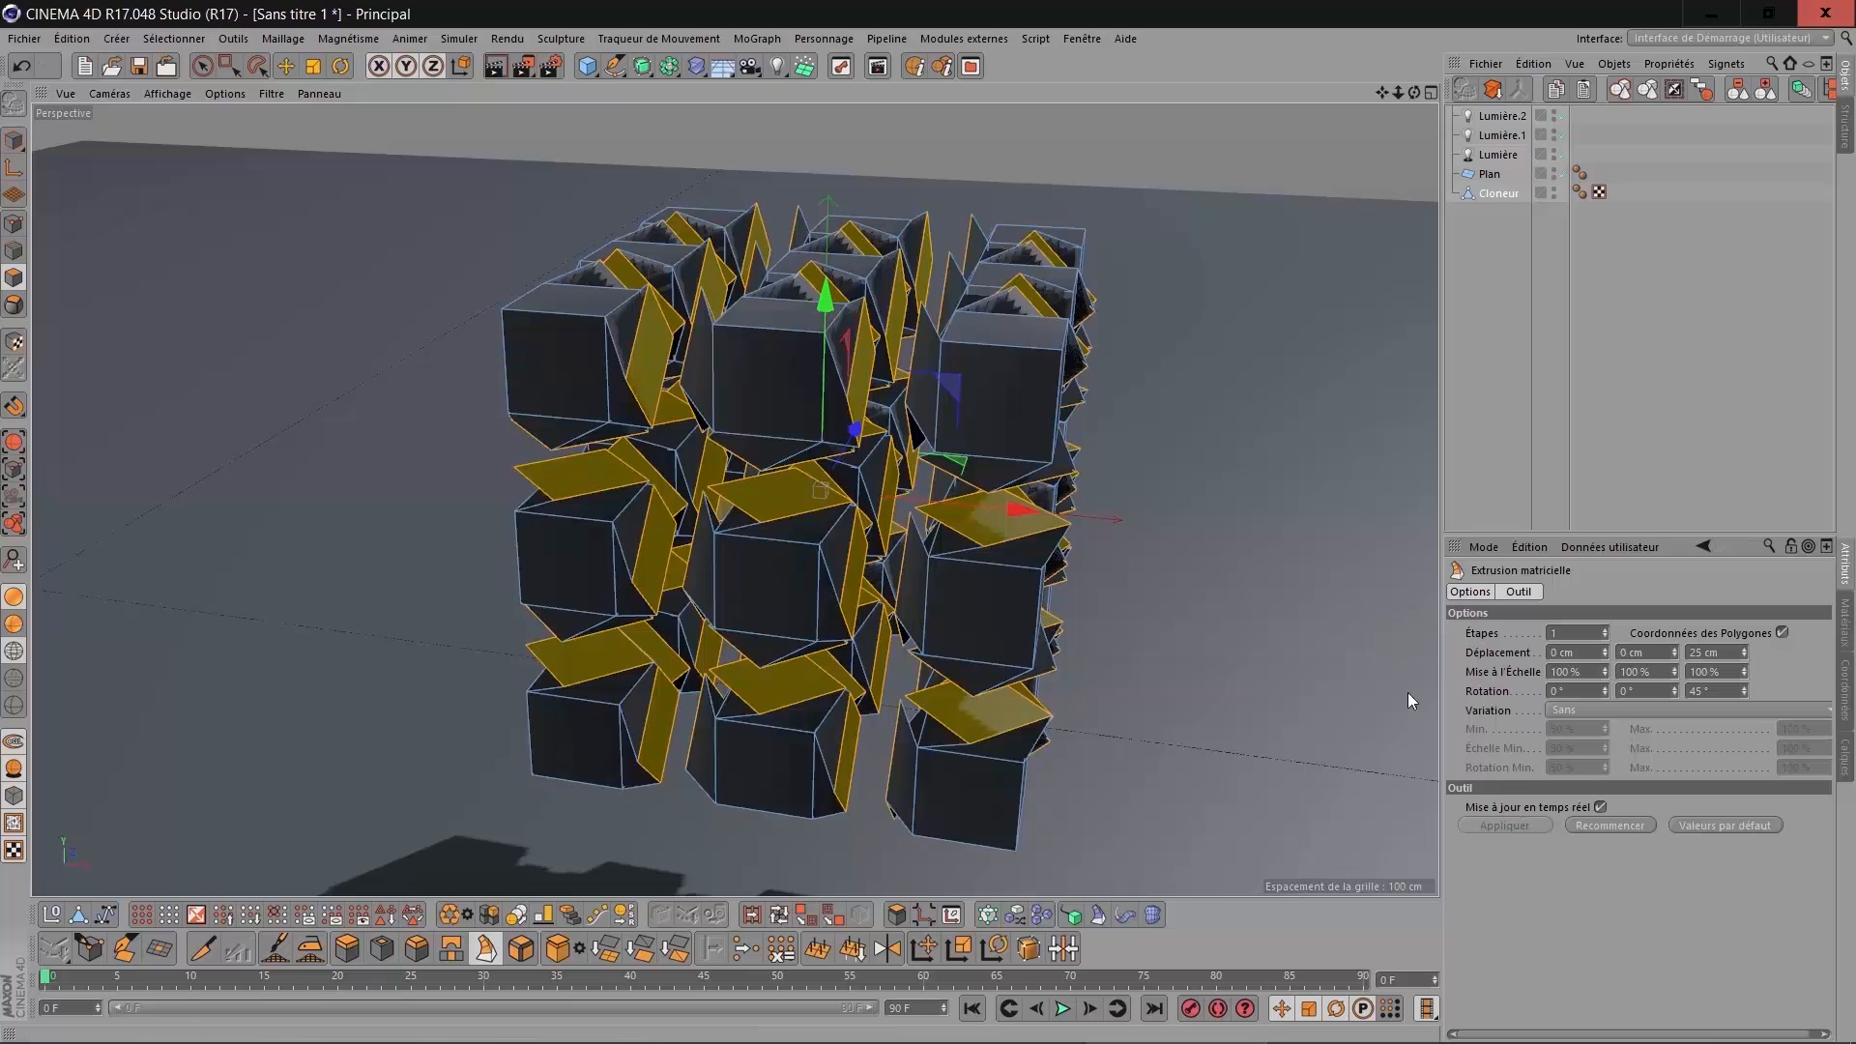
Apply the same Matrix Extrude a second time to the selected faces between the cubes.
scroll(987, 375, up, 3)
drag(1414, 93, 1324, 97)
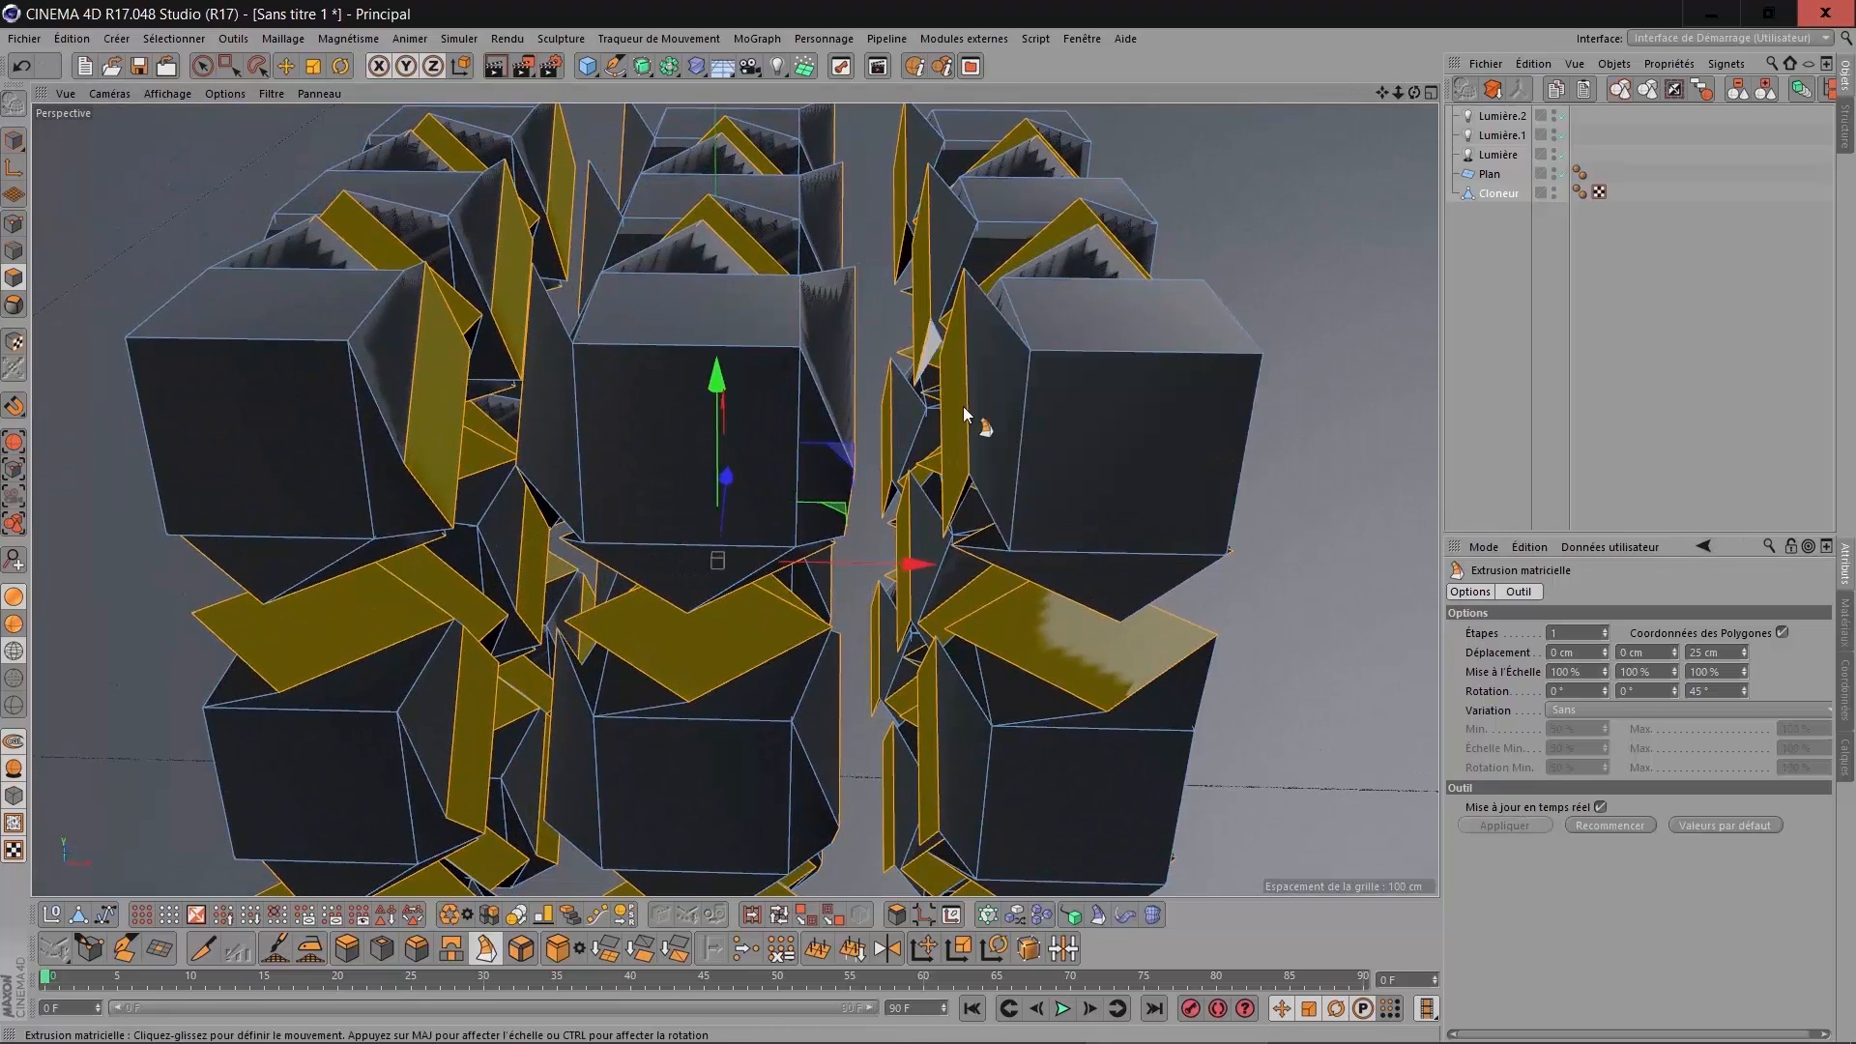
click(1620, 823)
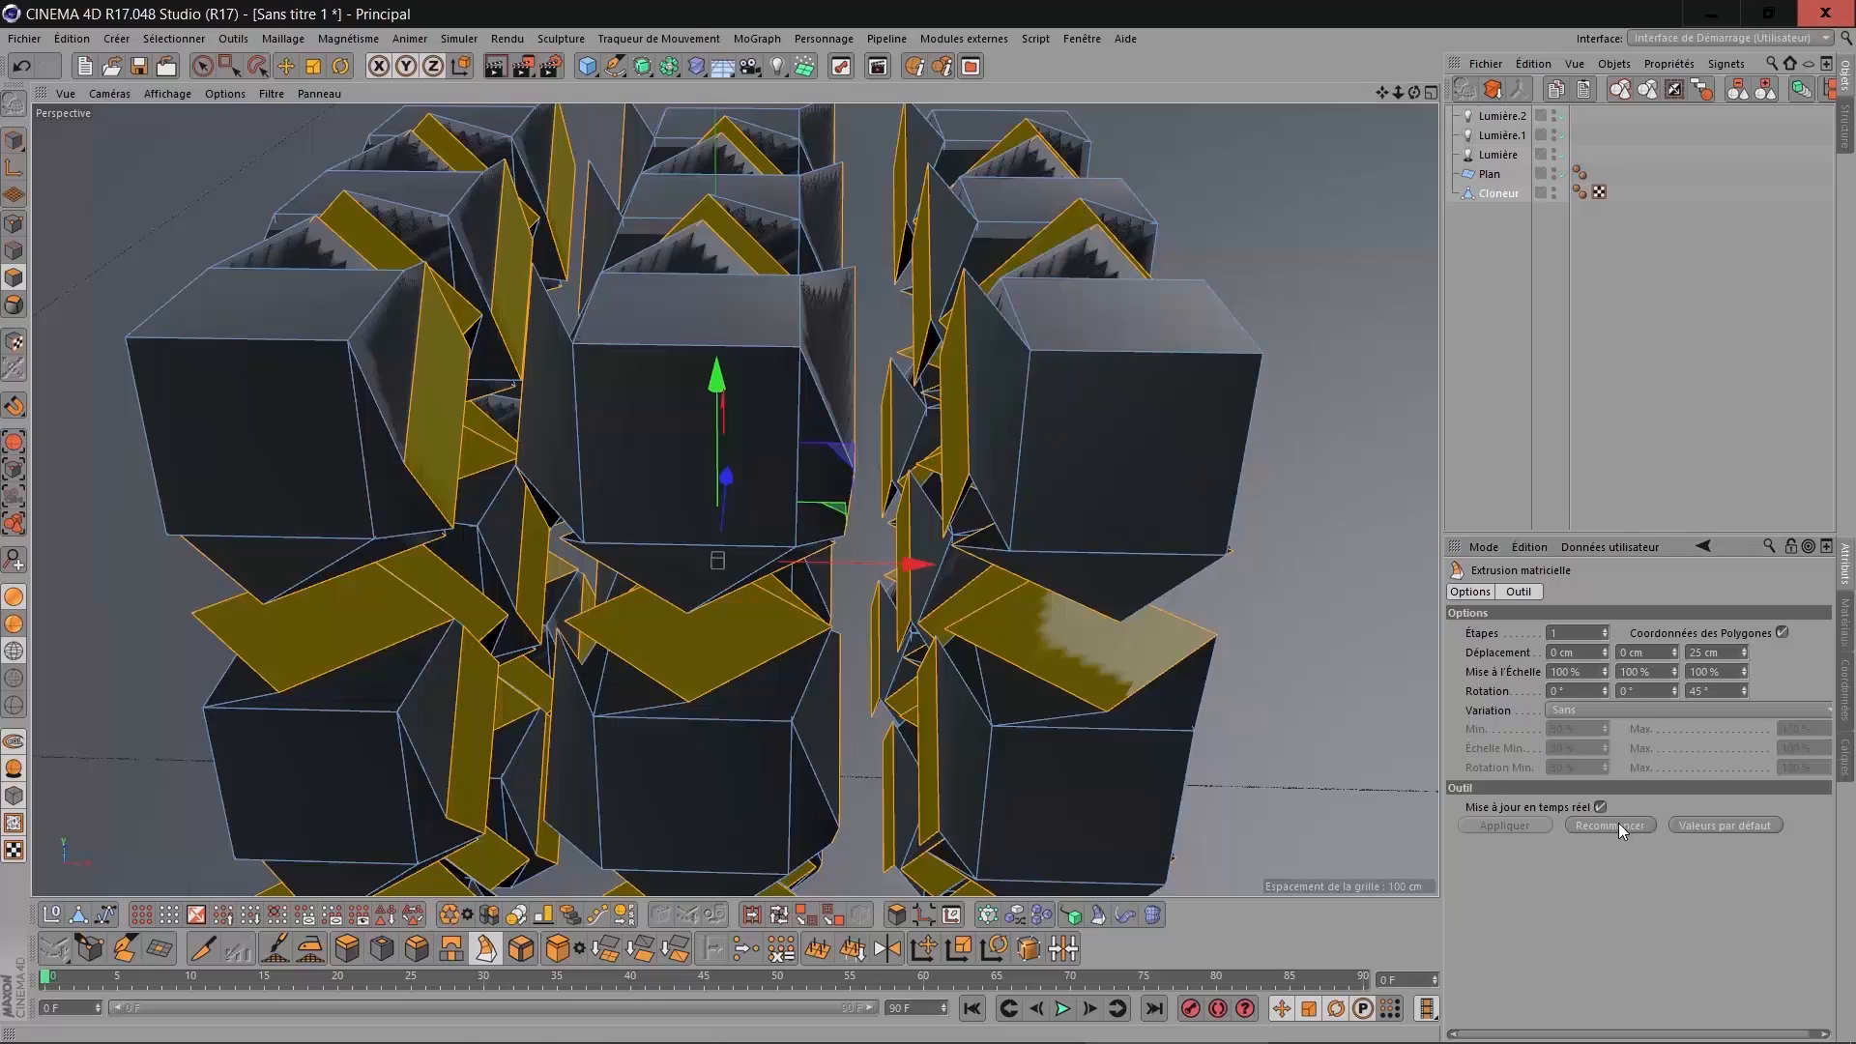
drag(1412, 95, 1326, 104)
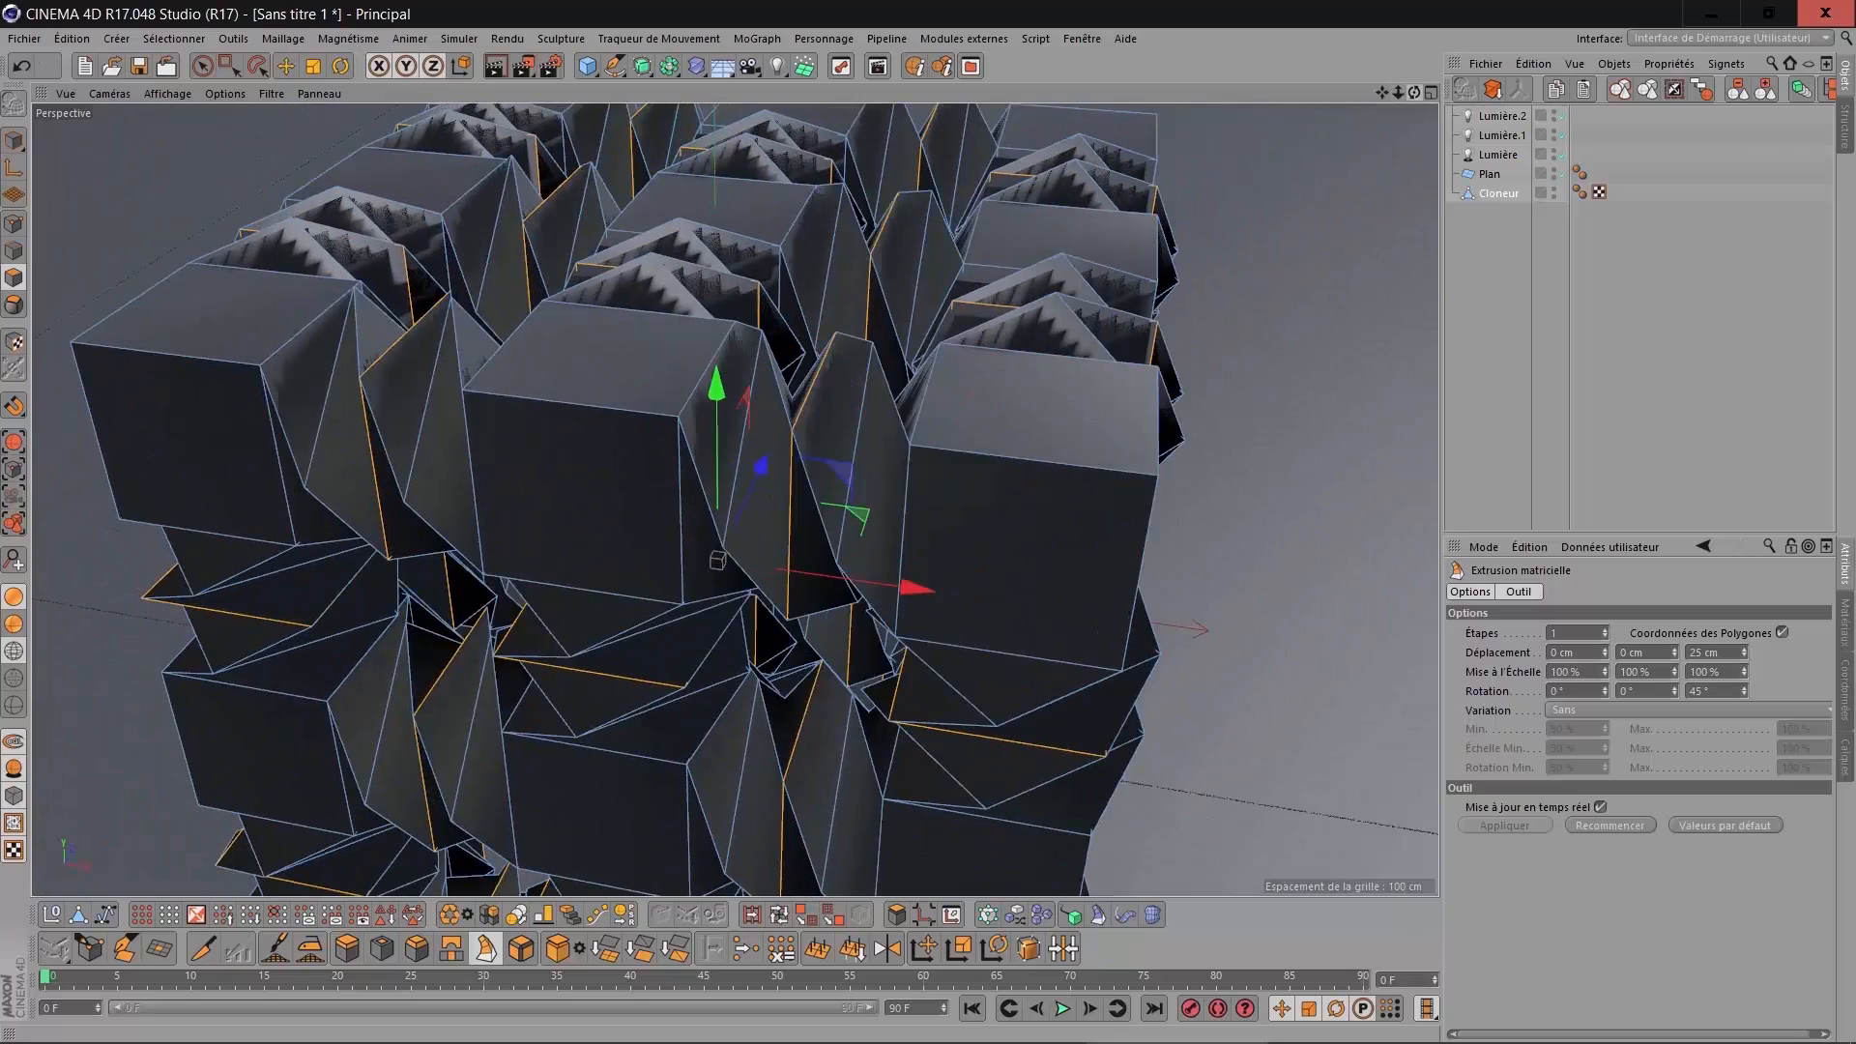
Deselect all polygons and loop-select the polygon band running across the front face of the upper corner block.
key(ctrl+shift+a)
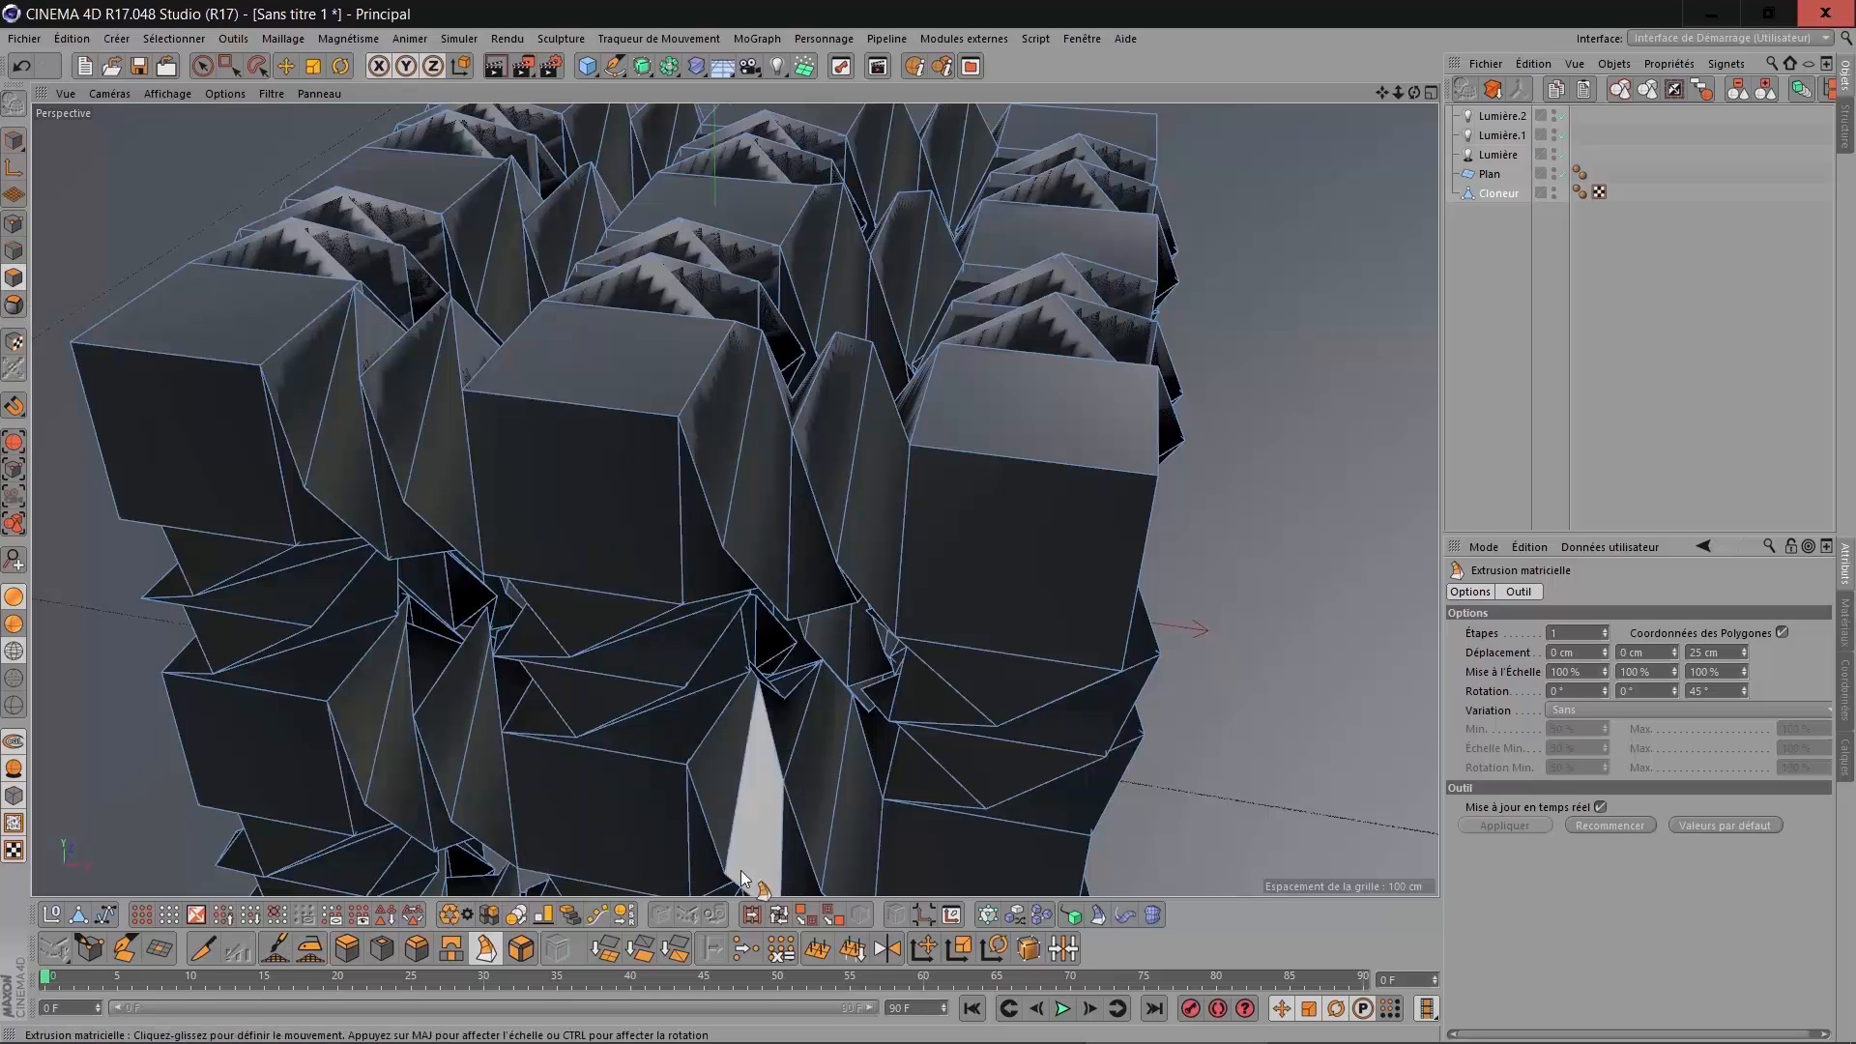
key(u)
key(l)
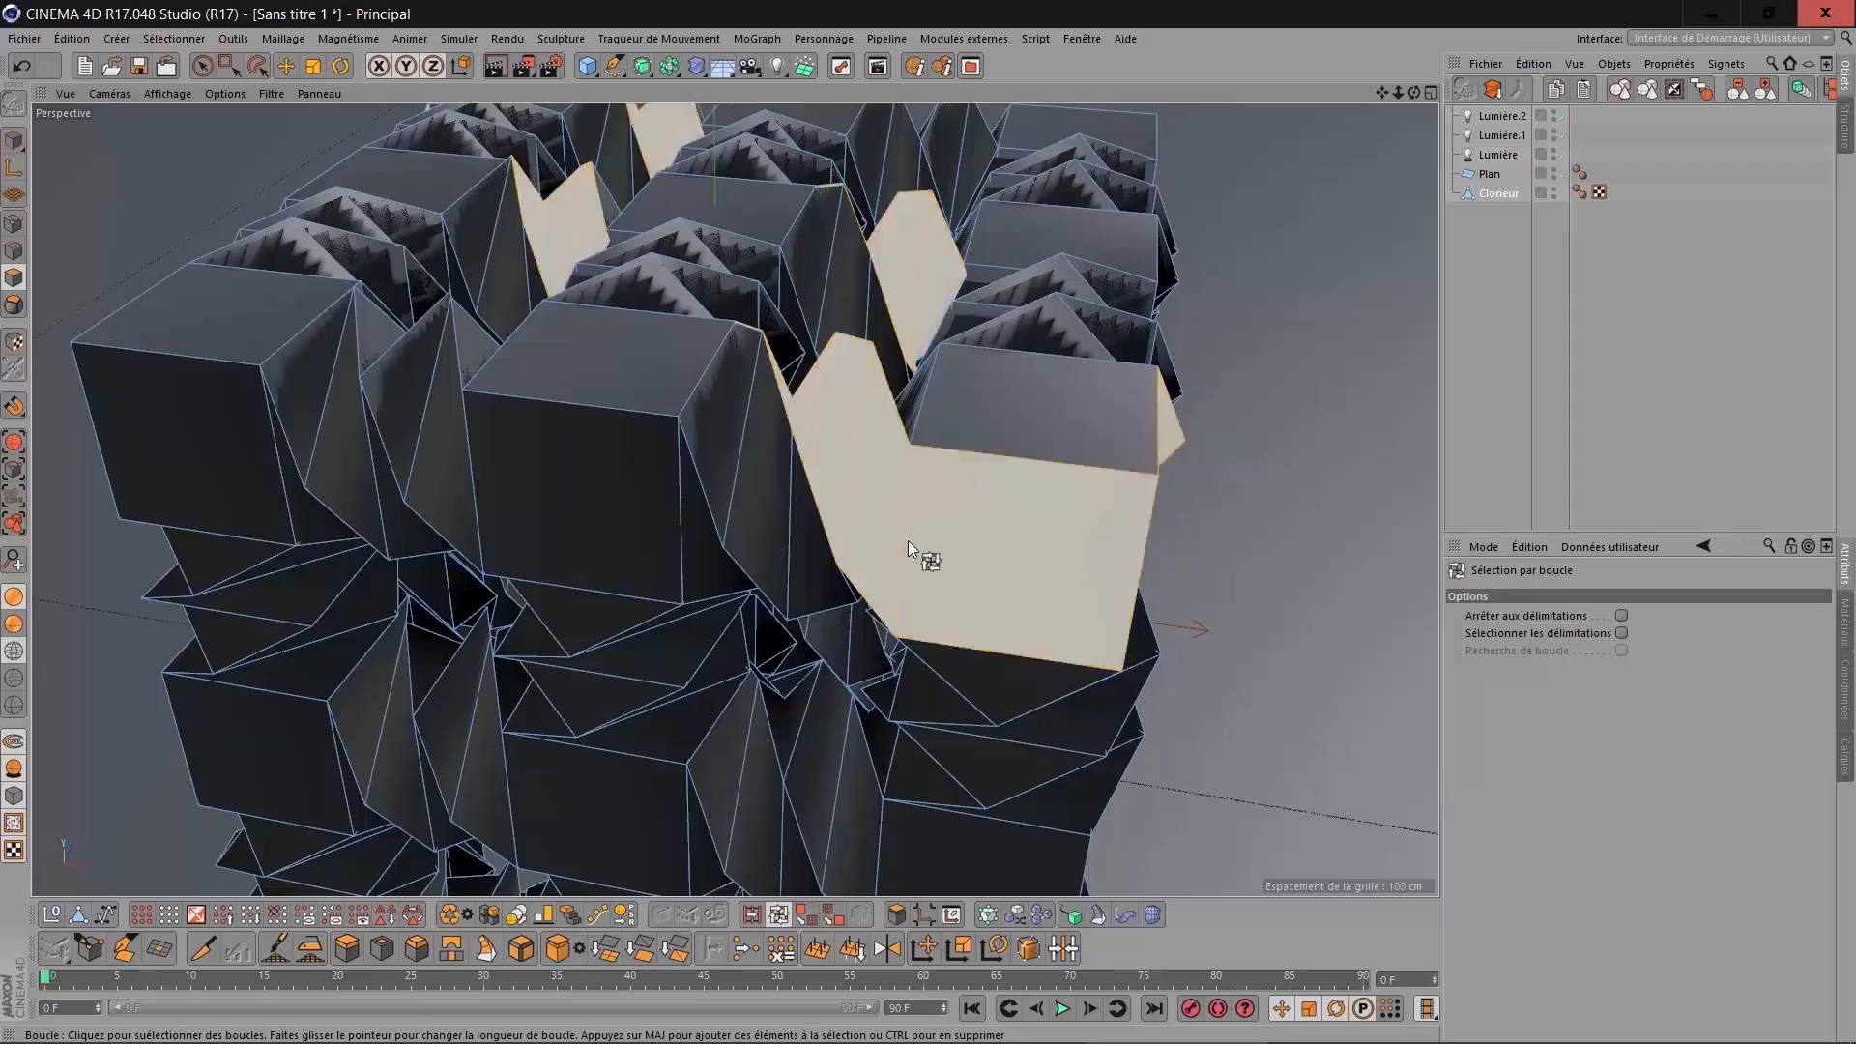
click(908, 541)
scroll(907, 541, down, 5)
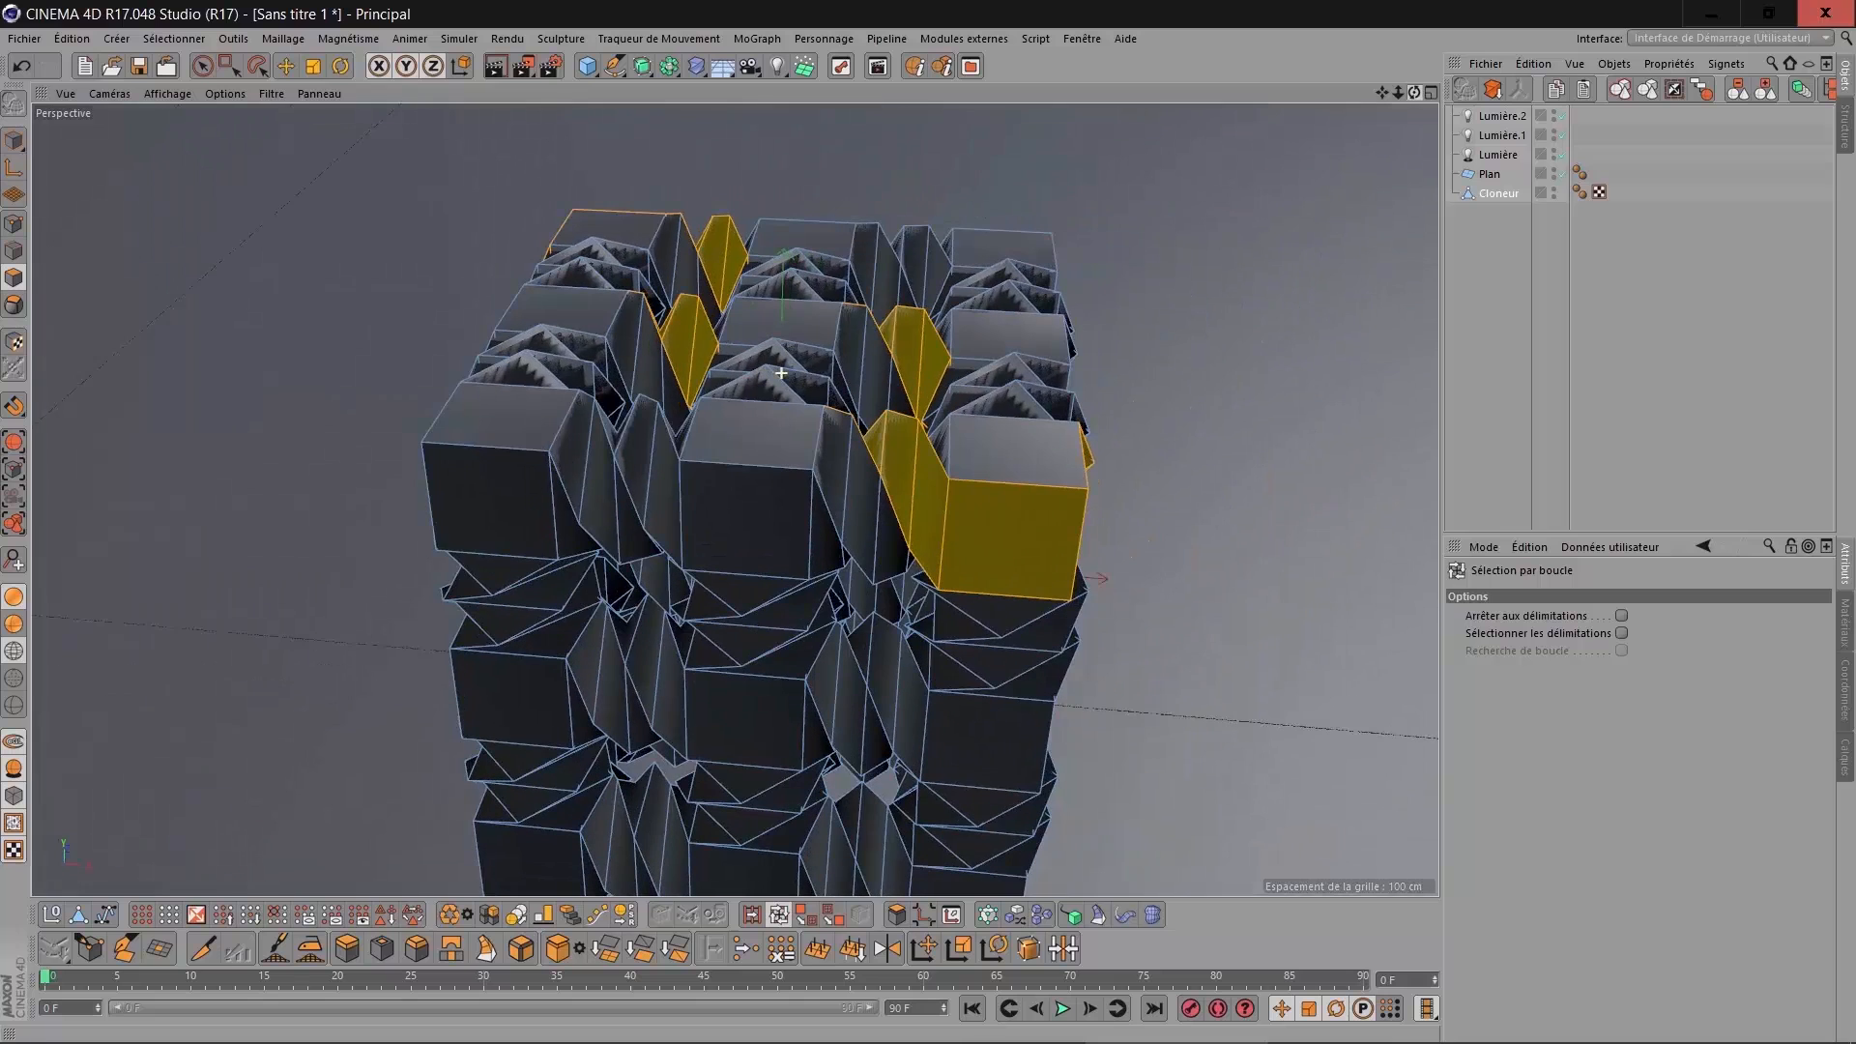
Add a Subdivision Surface with Cloneur as its child and turn the wireframe display back on.
click(641, 67)
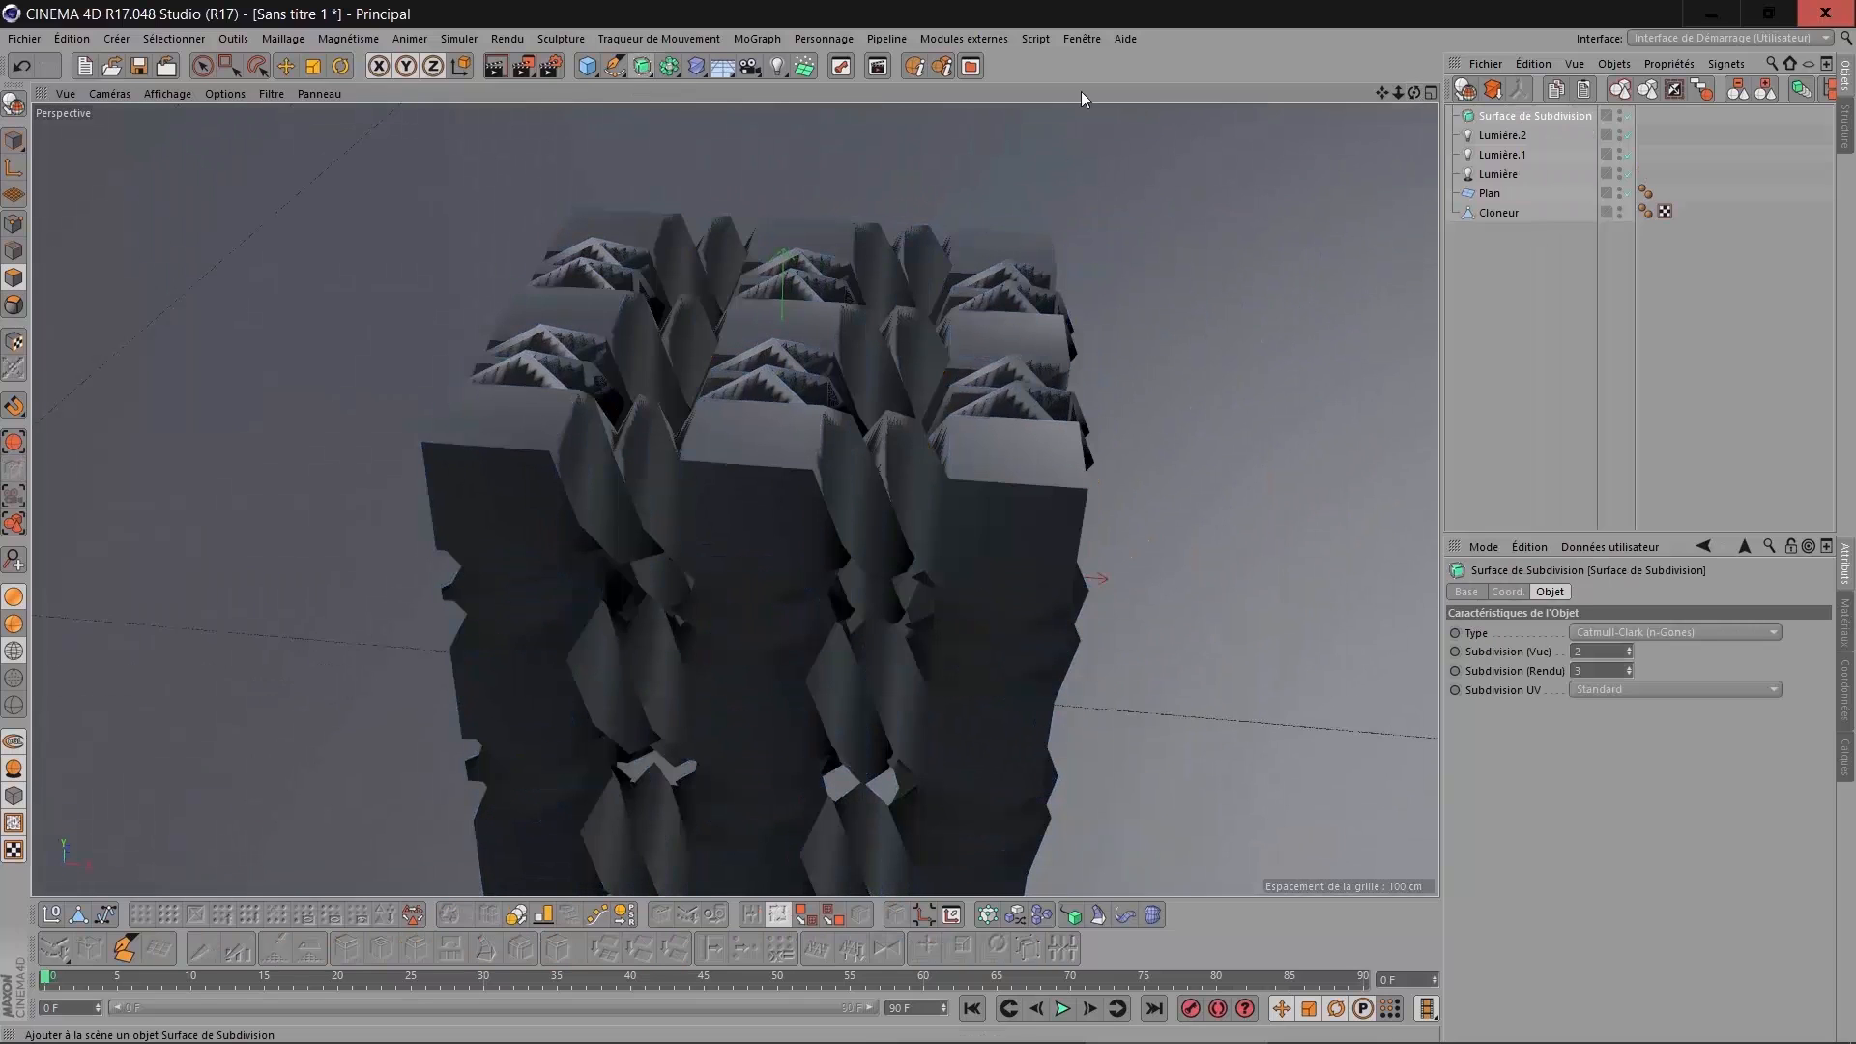
drag(1496, 211, 1544, 111)
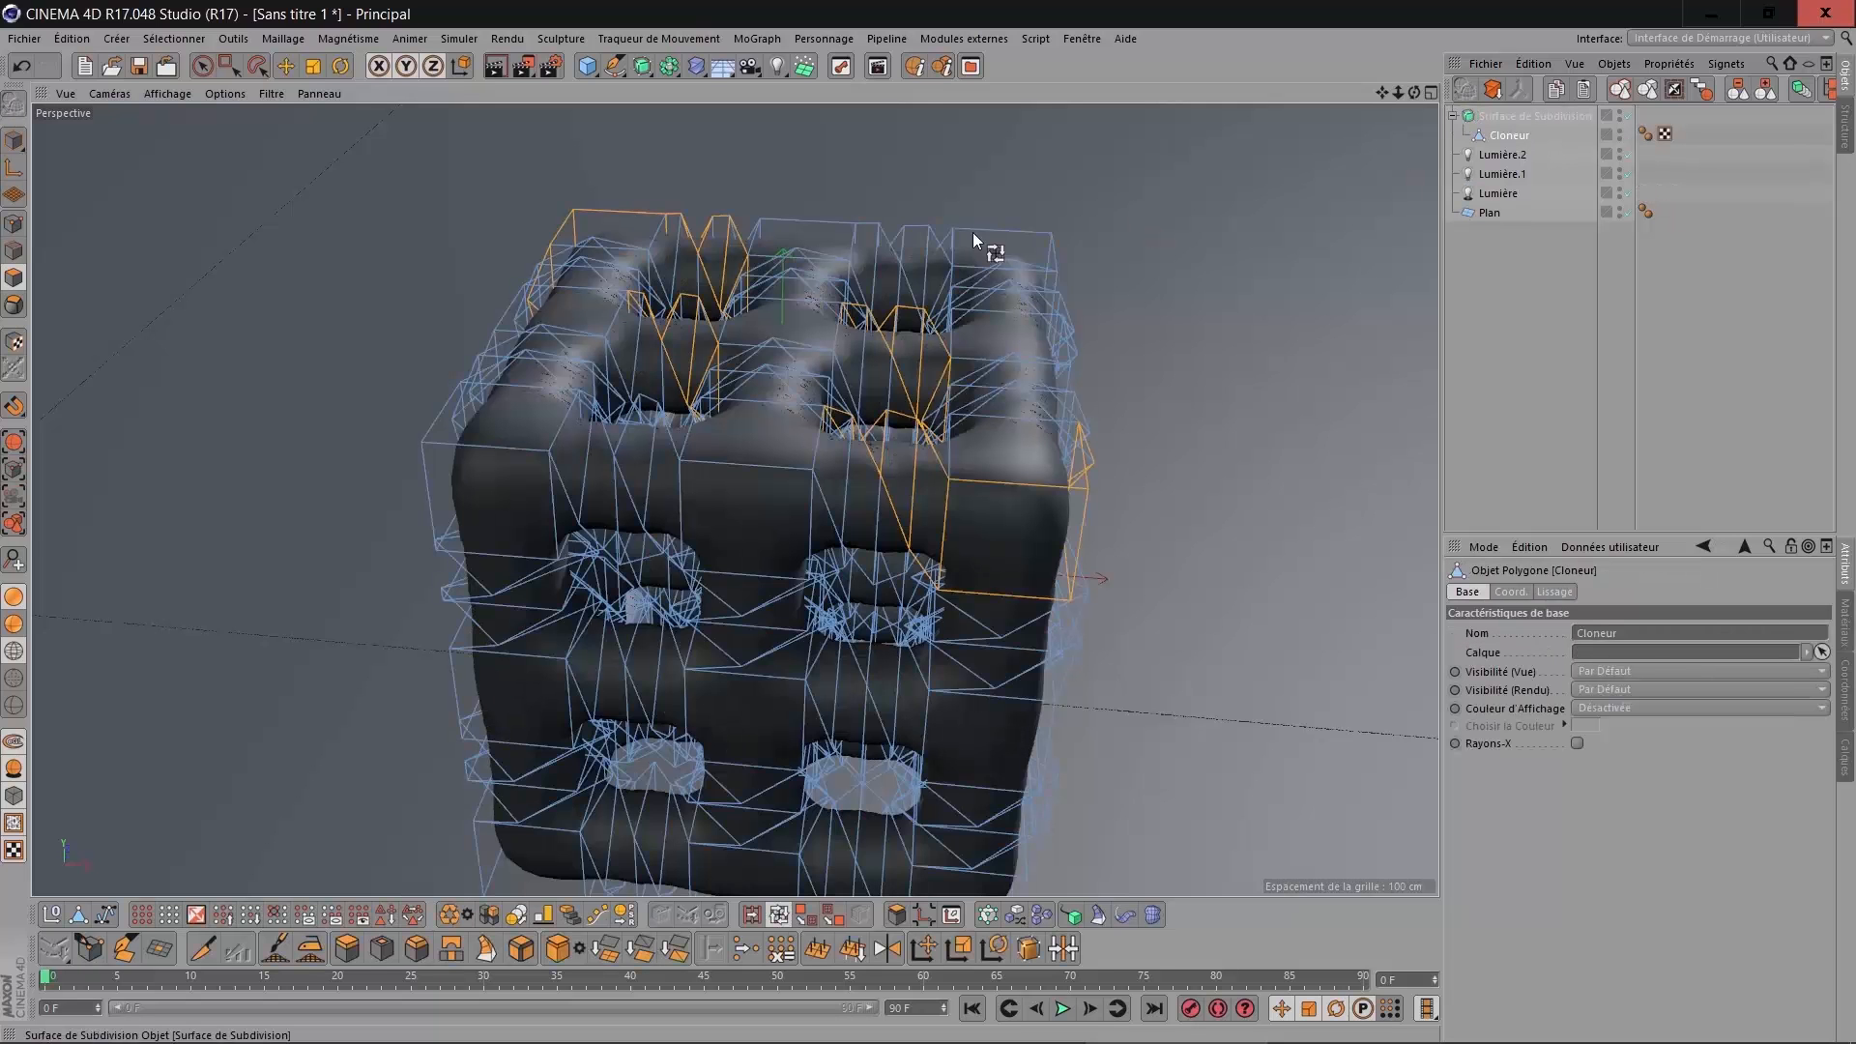
scroll(1018, 414, down, 3)
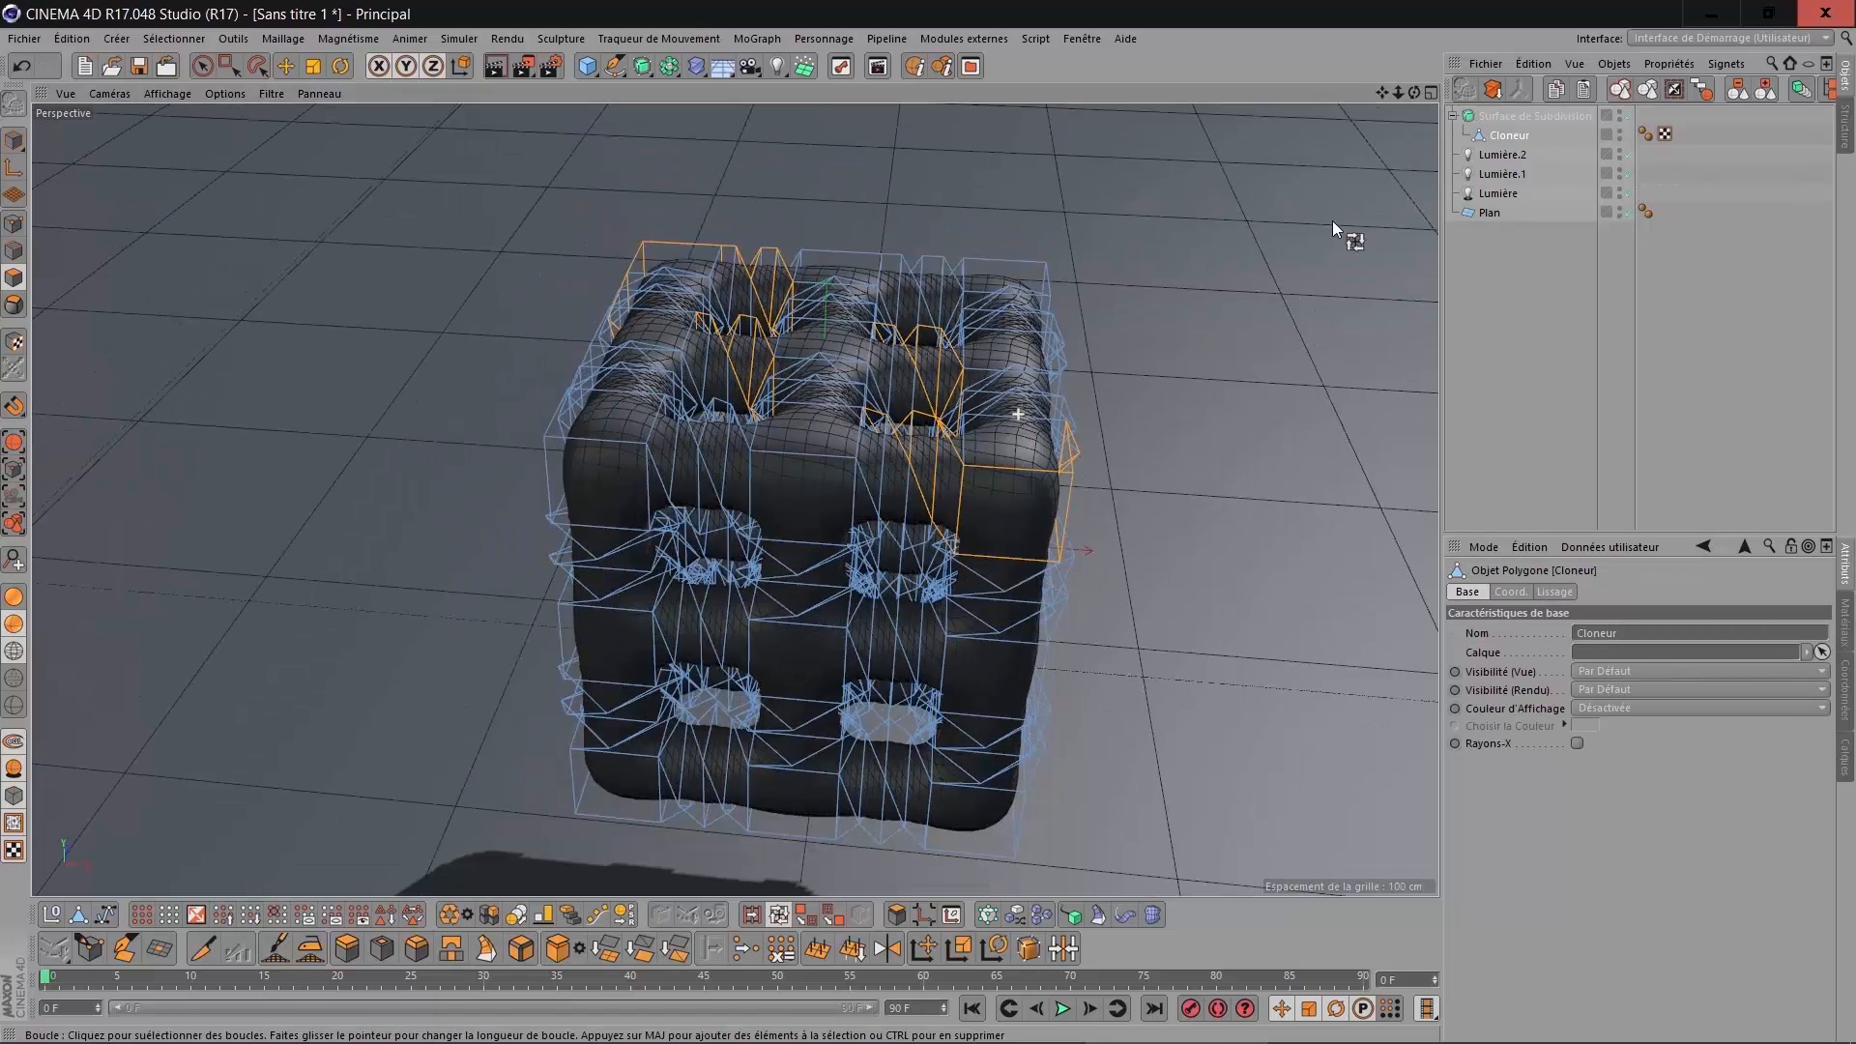
drag(1409, 93, 1442, 103)
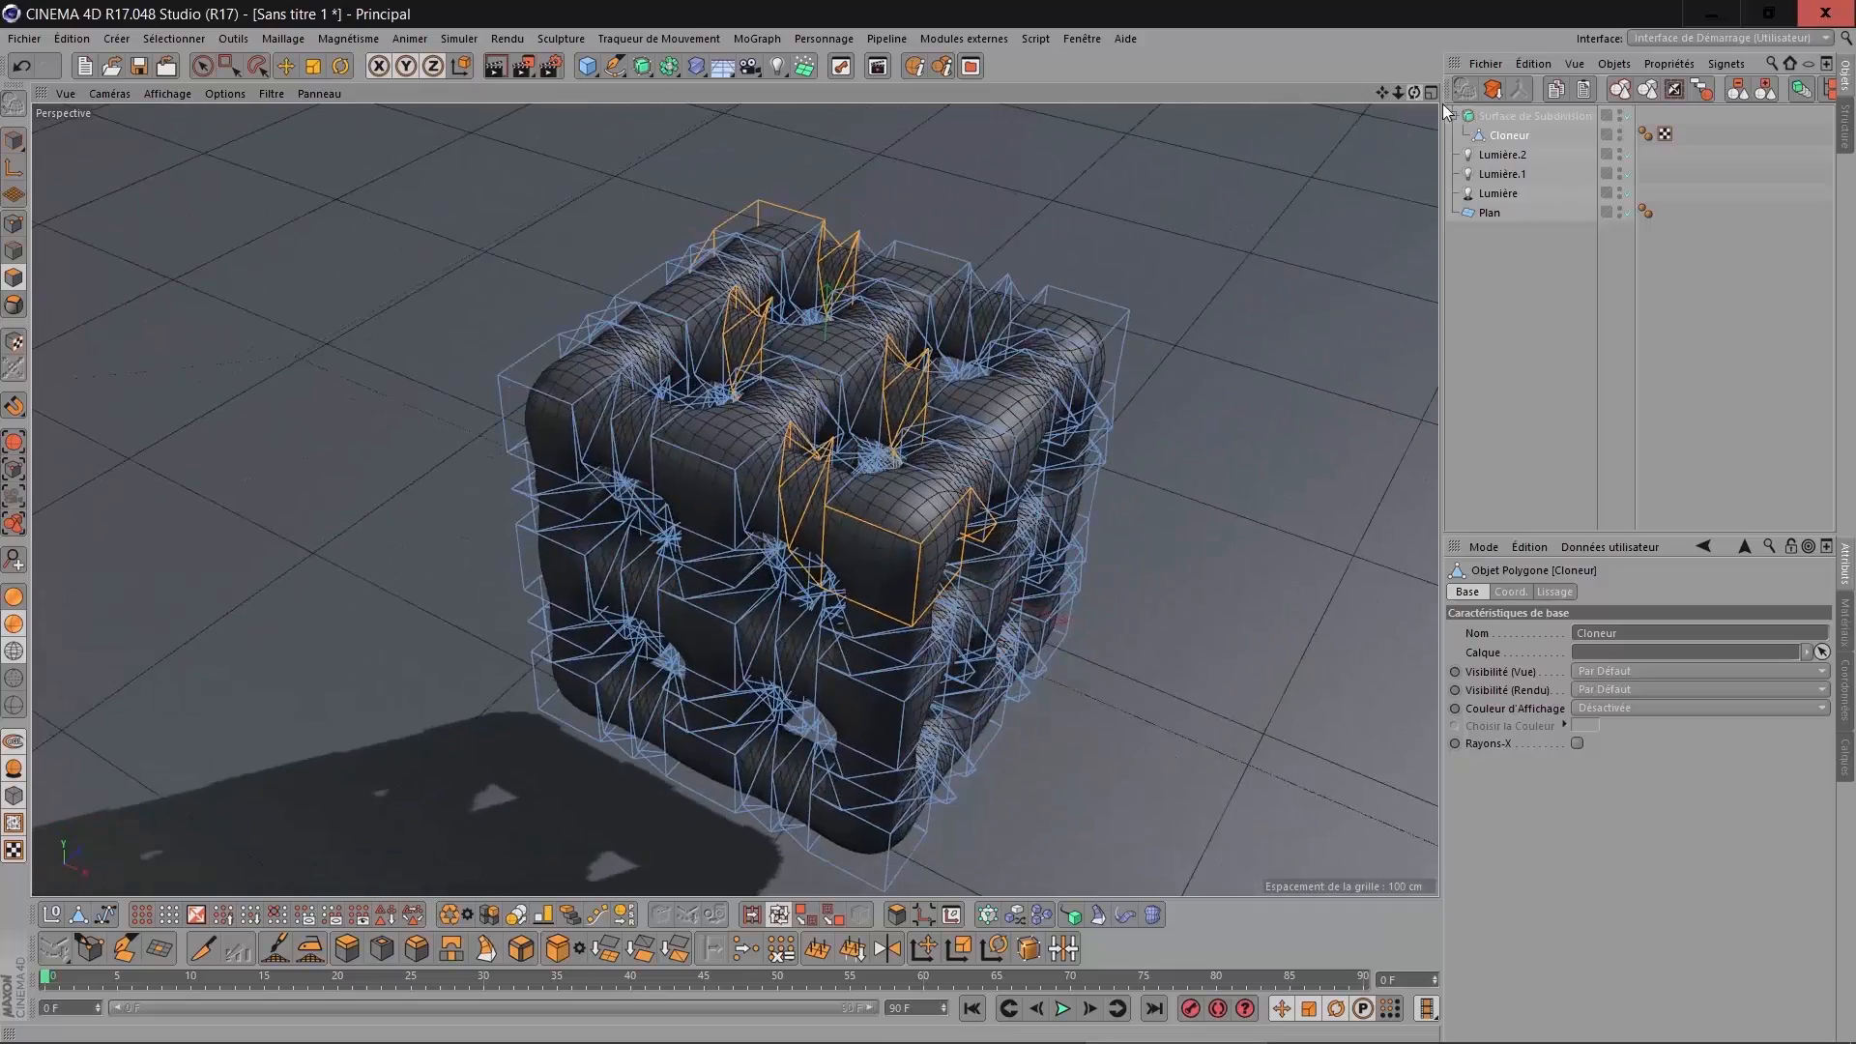
scroll(1155, 274, up, 3)
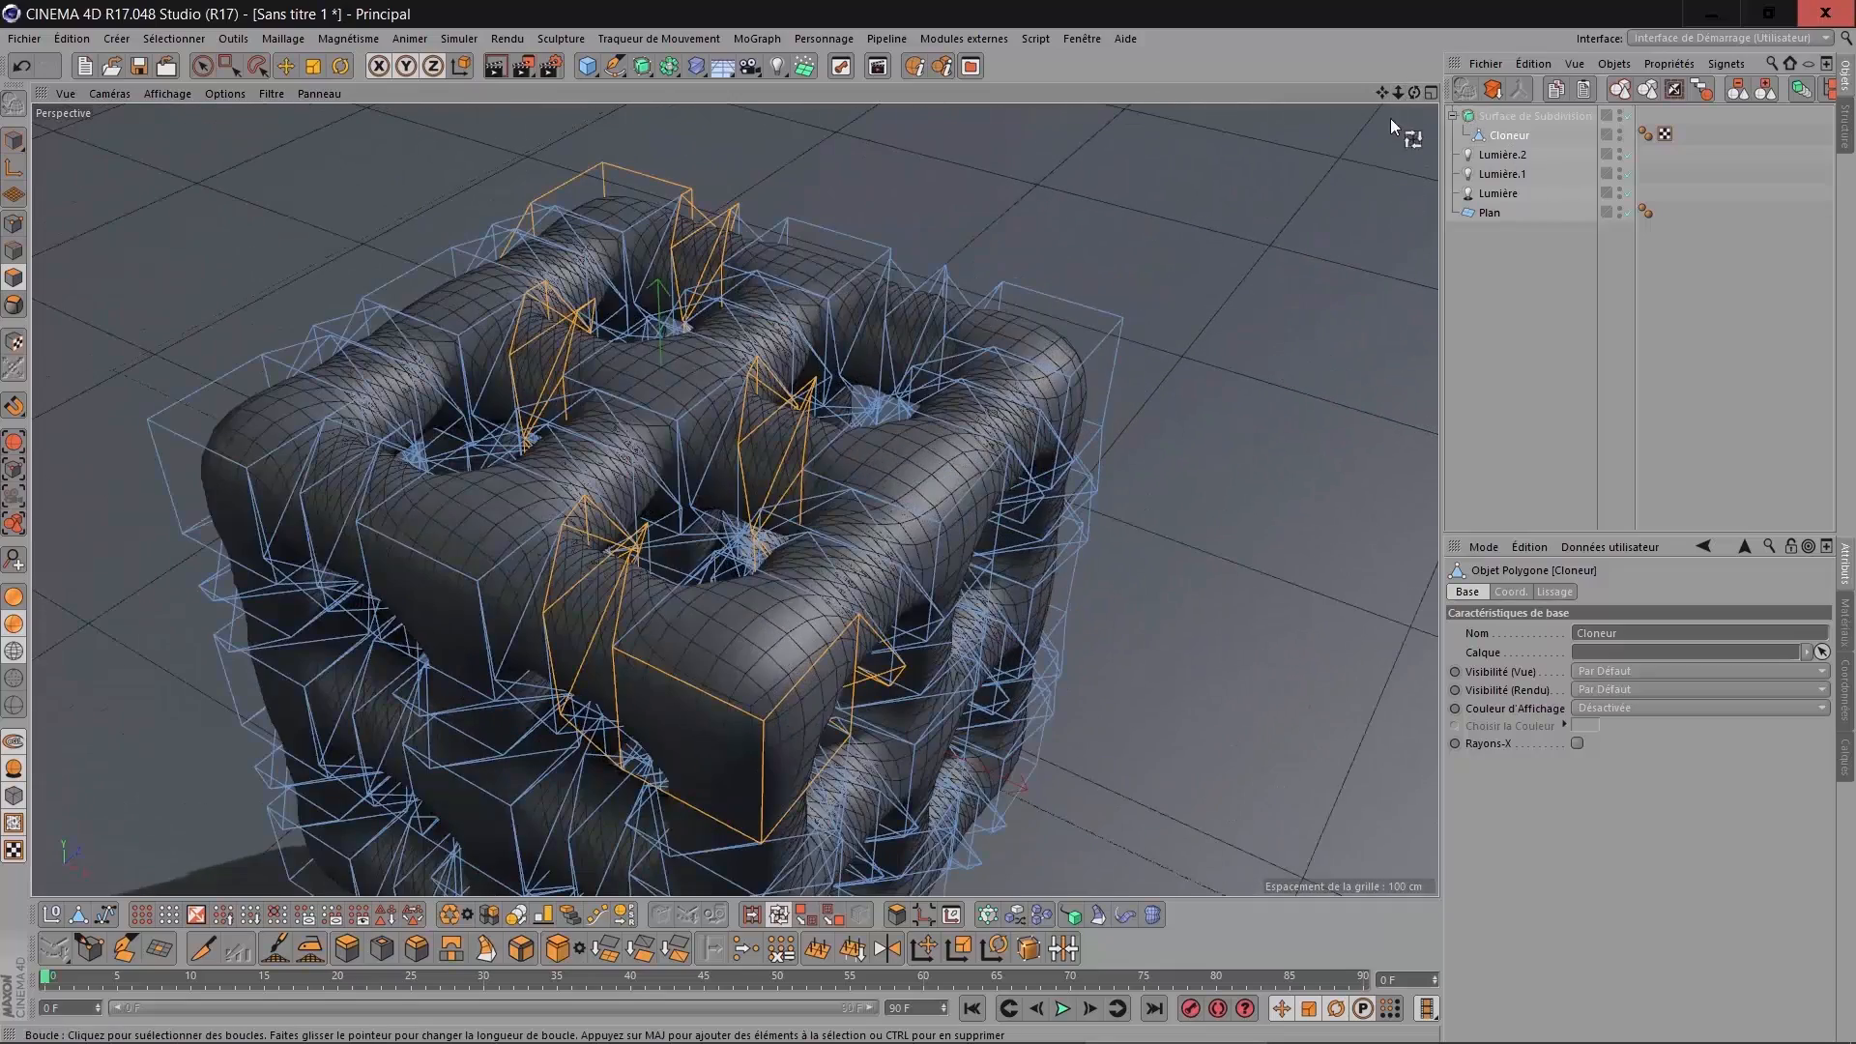
drag(1406, 89, 1435, 100)
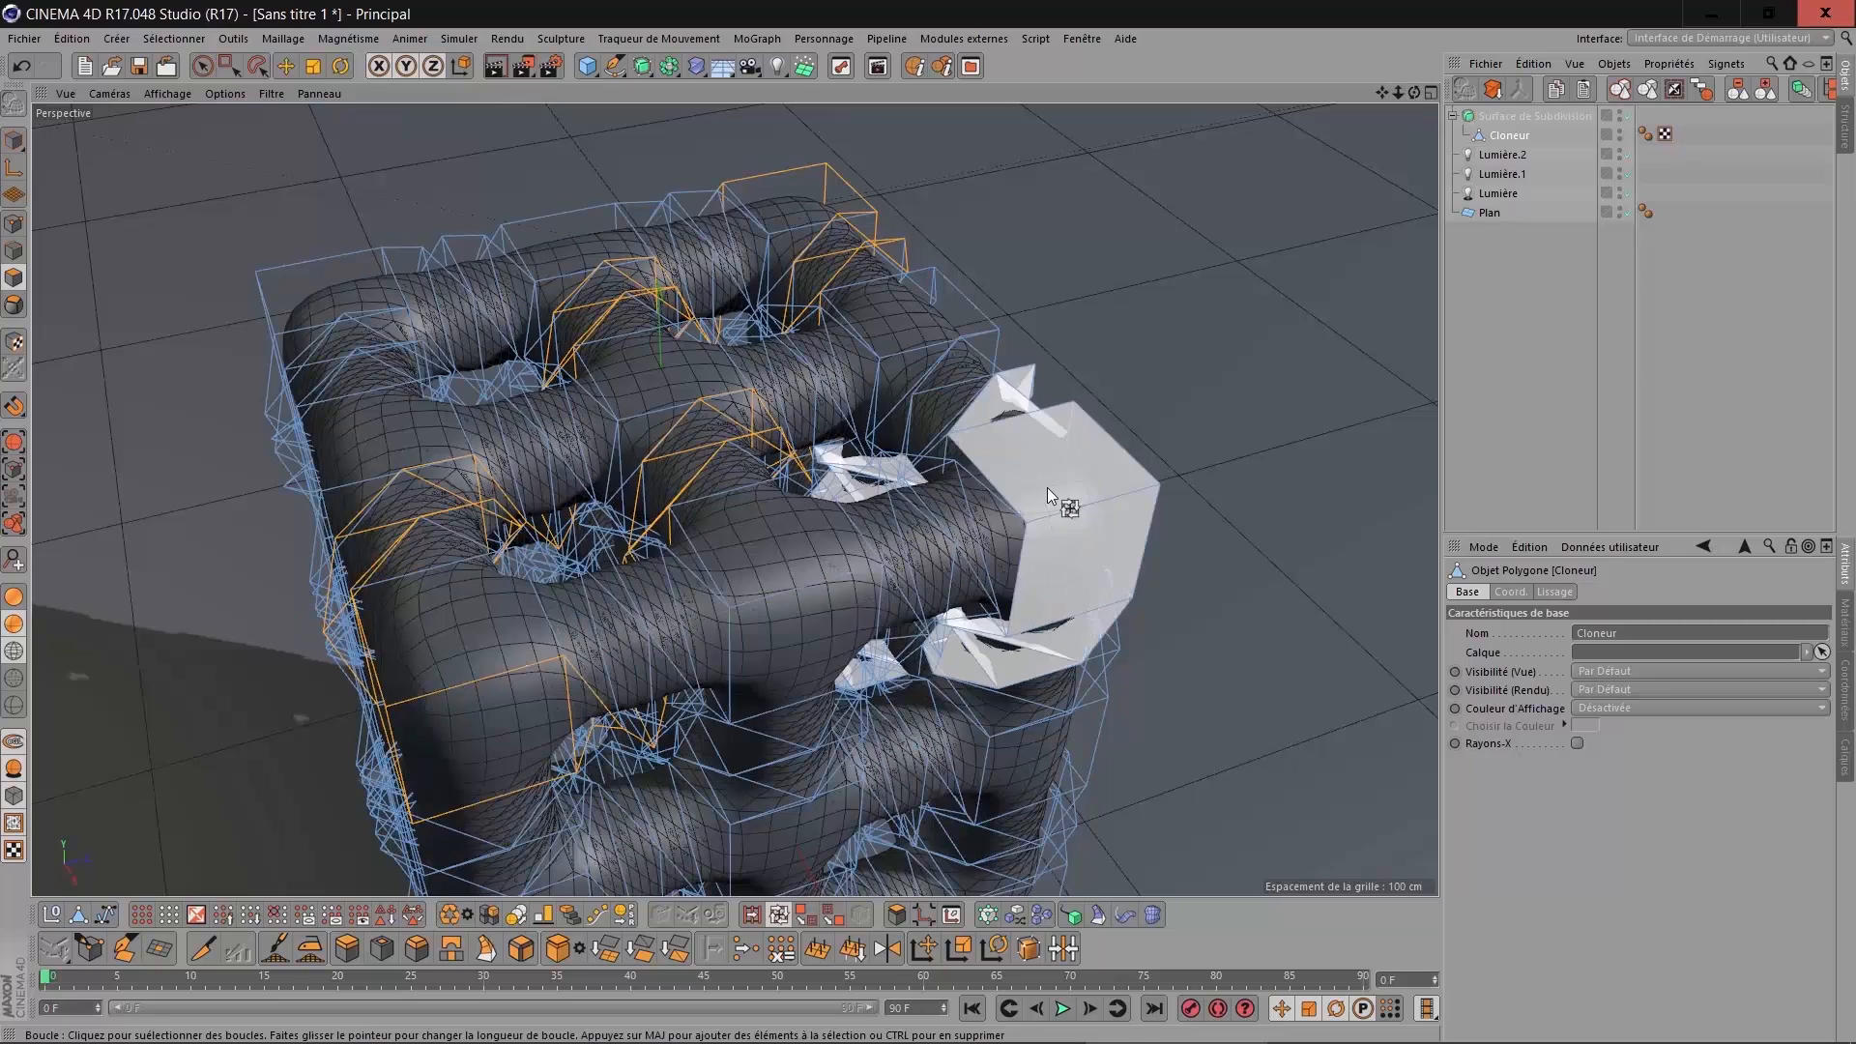
scroll(1168, 516, down, 3)
drag(1382, 93, 1380, 8)
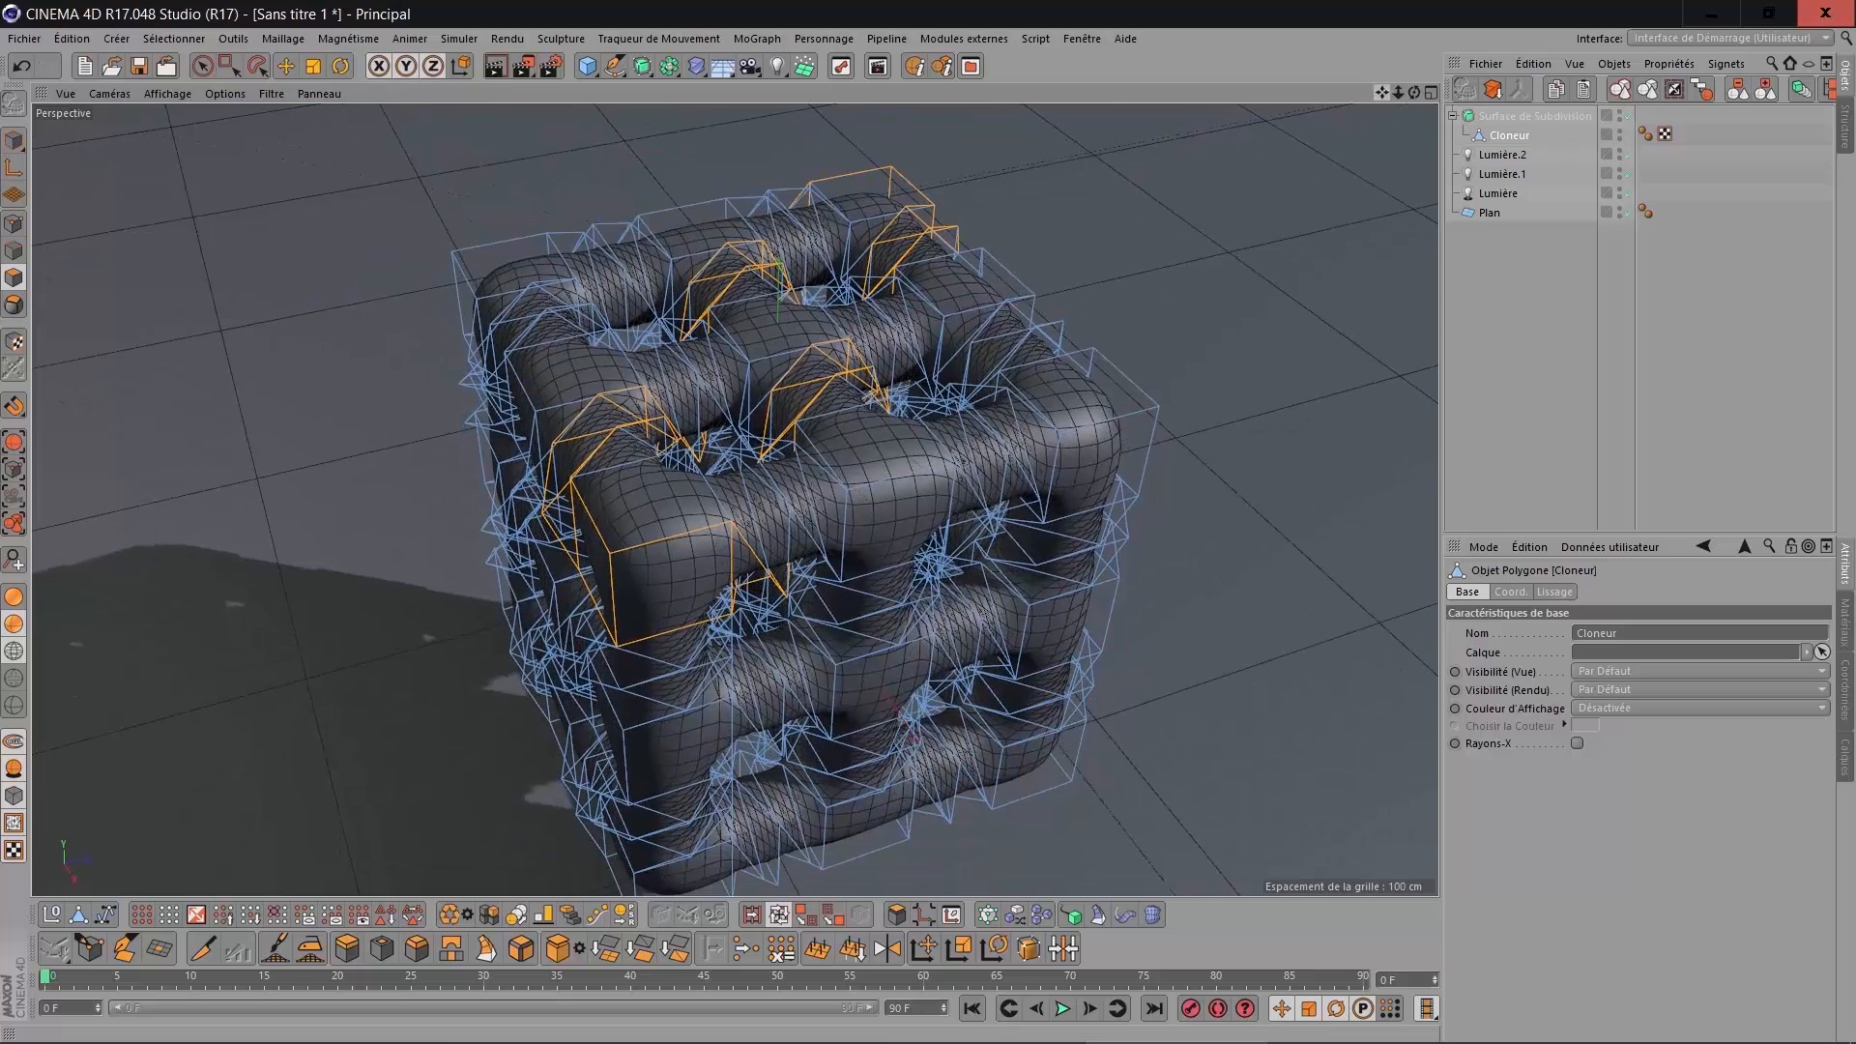
Set the Subdivision Surface to 1 in the viewport and 2 for rendering, and merge it with Cloneur into one polygon object.
click(1528, 118)
double_click(1602, 651)
text(1)
key(Return)
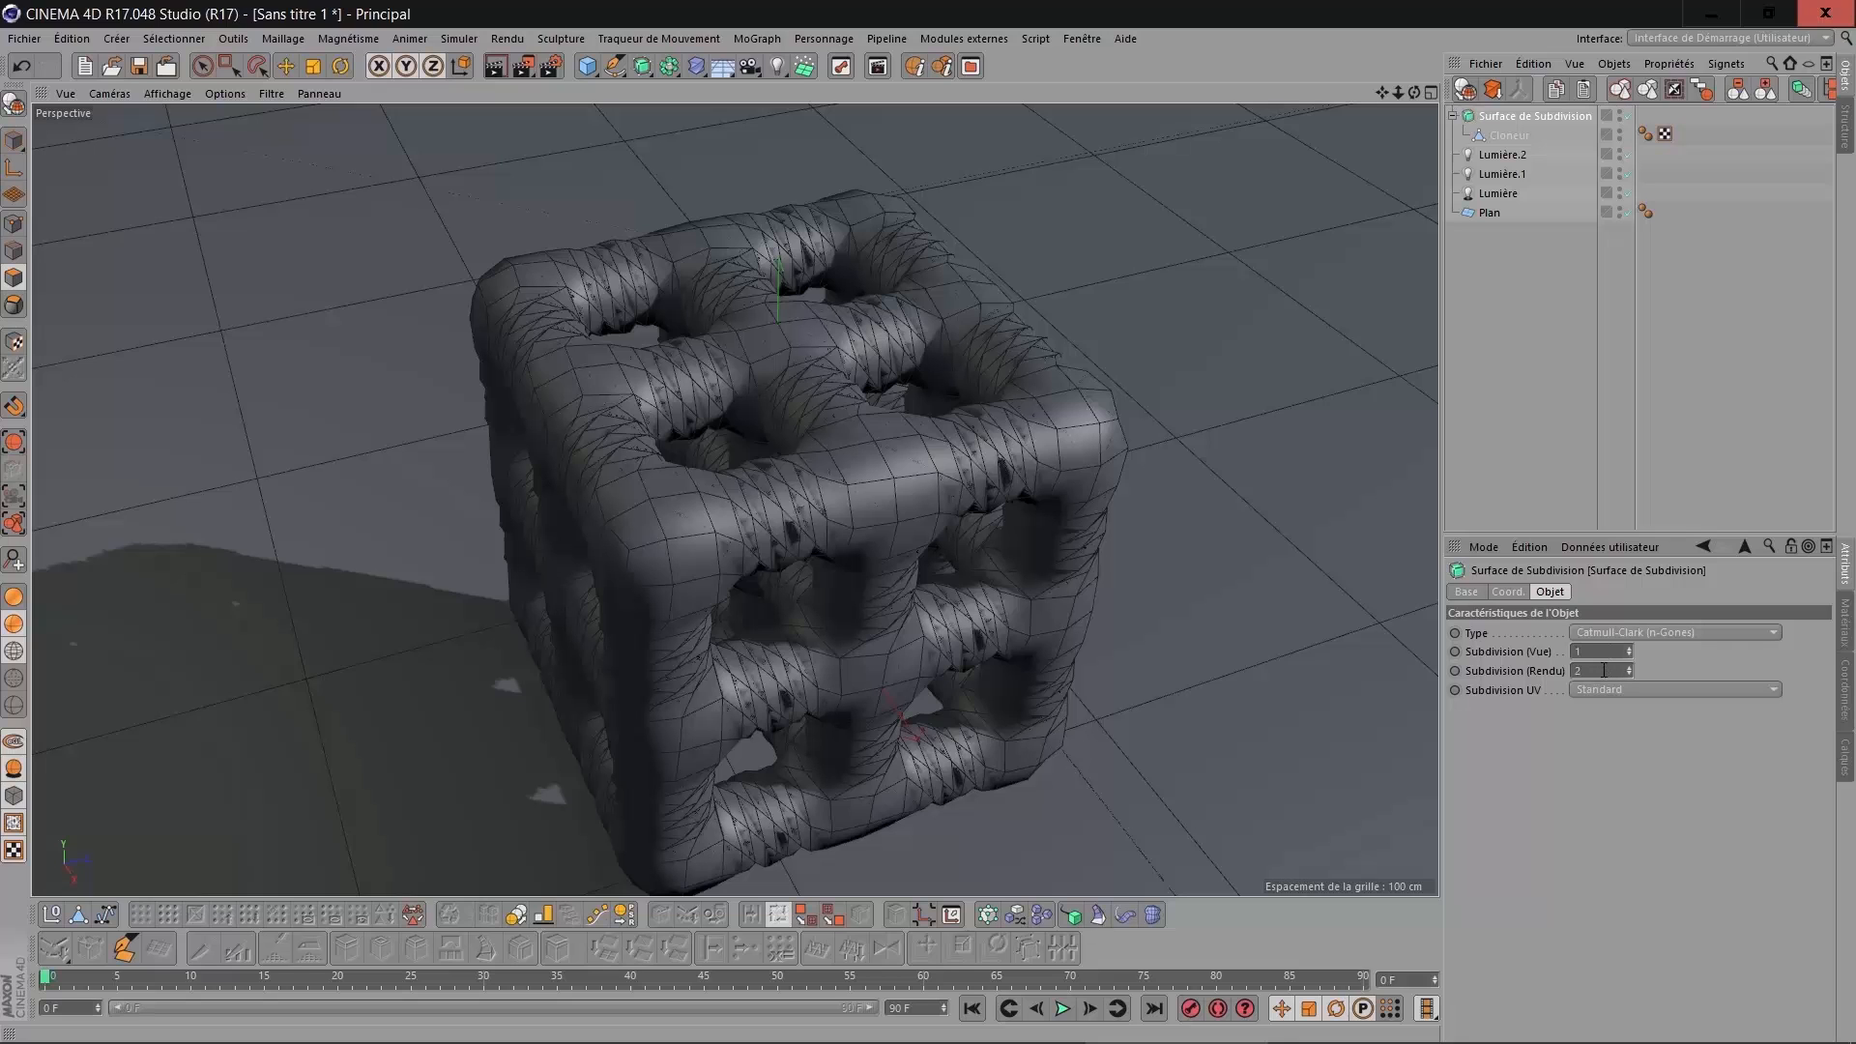
click(1698, 91)
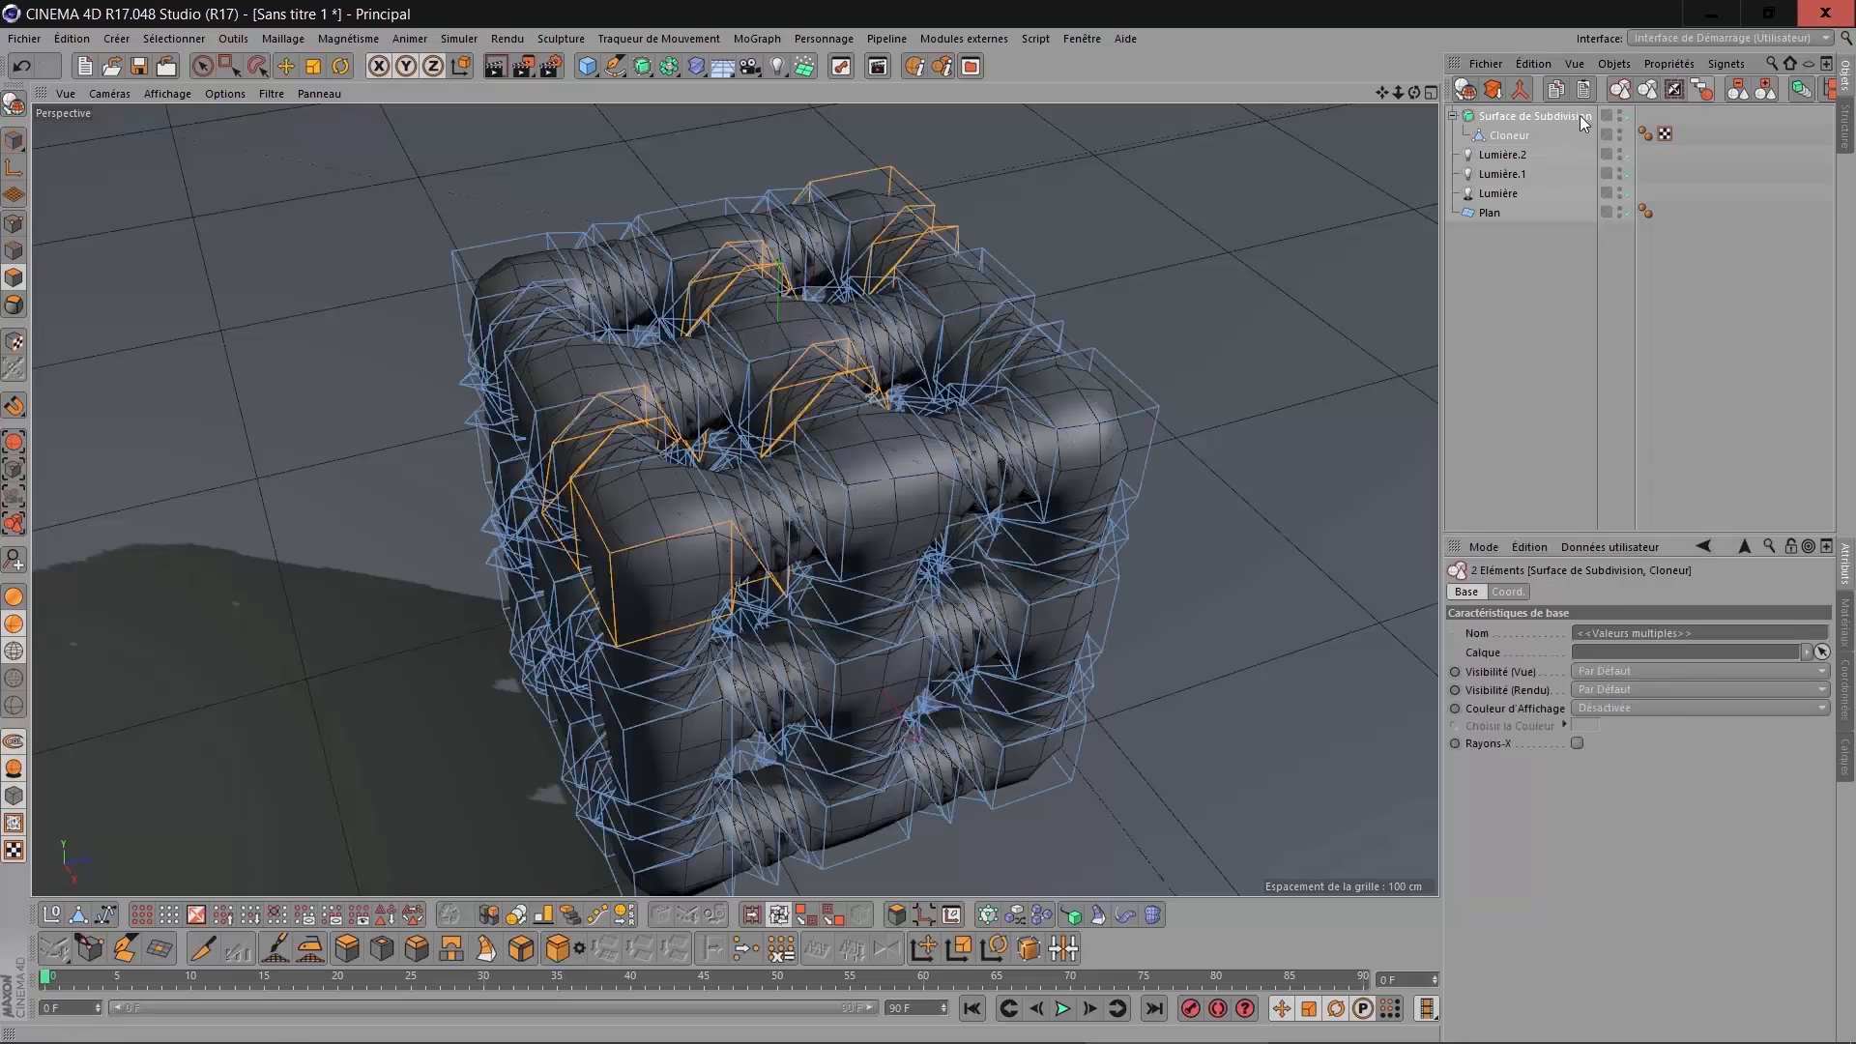
click(1524, 94)
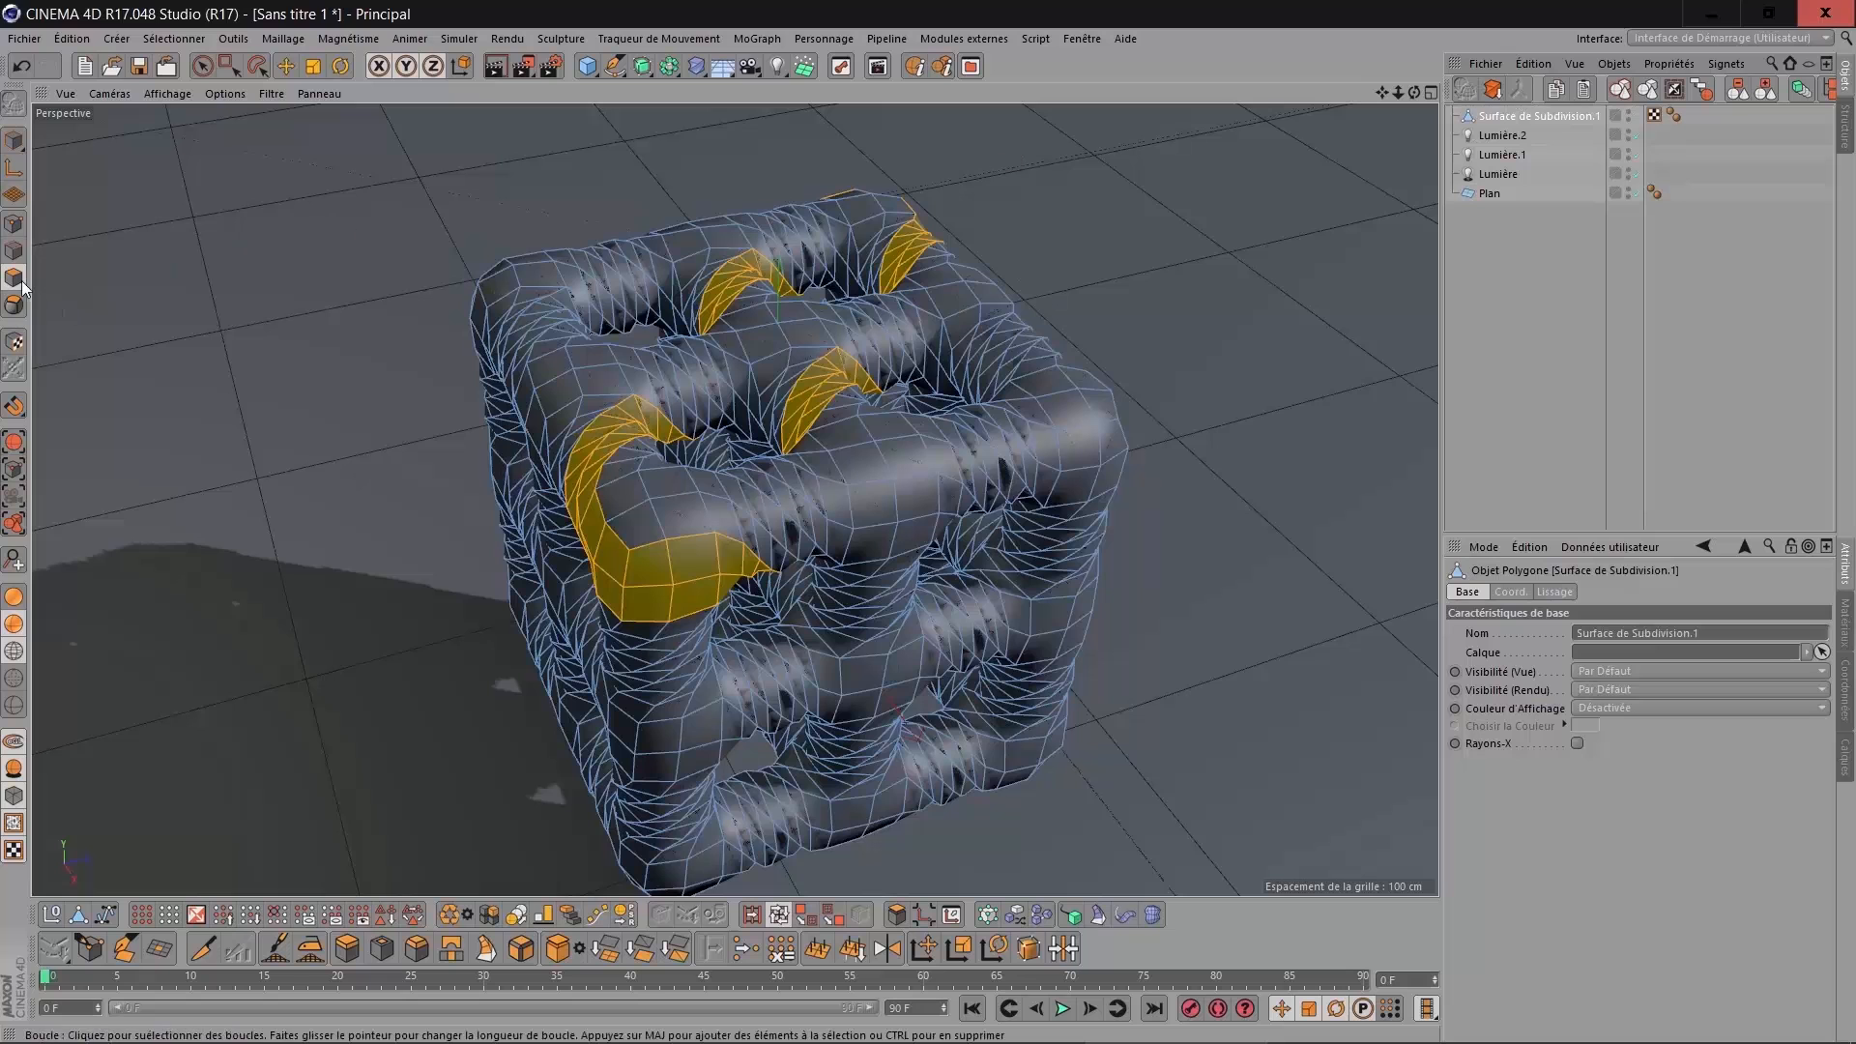
Loop-select the twisting polygon band that weaves through the cube's openings and over its top.
click(779, 914)
scroll(1146, 731, up, 3)
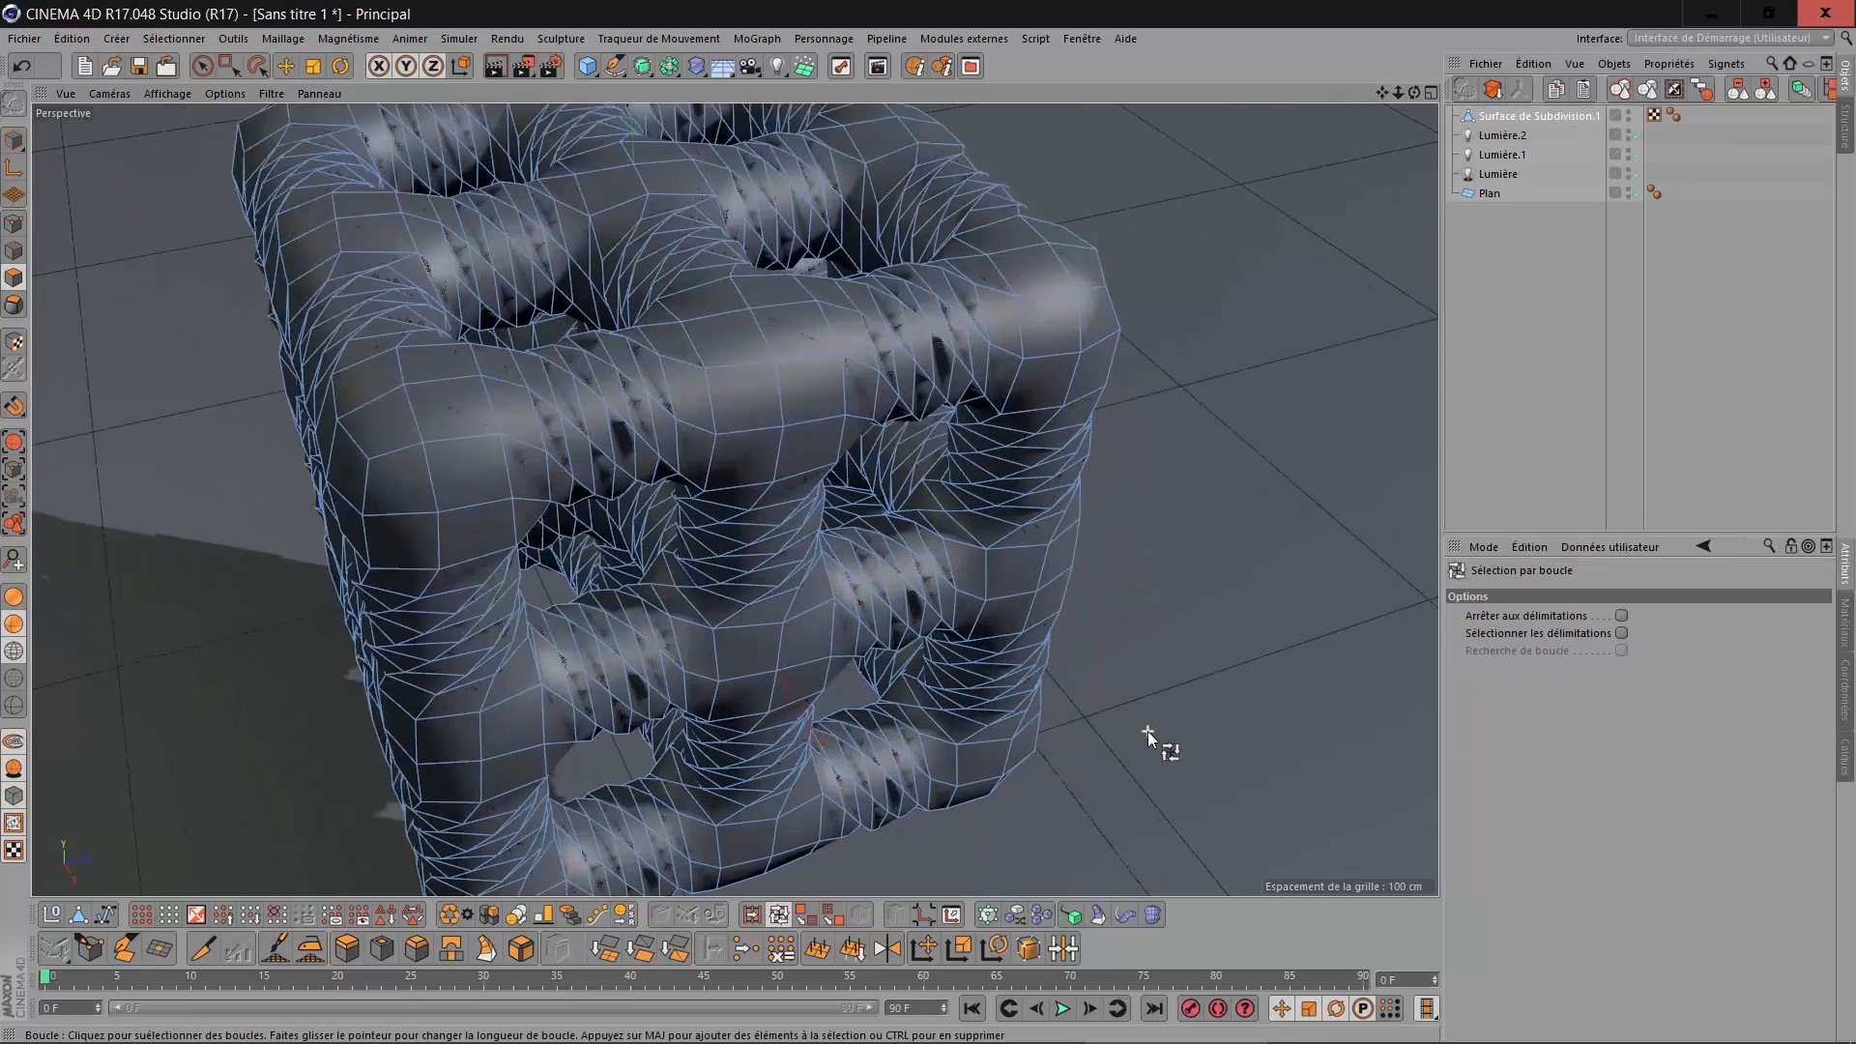
drag(1399, 94, 648, 457)
scroll(648, 457, down, 5)
click(672, 411)
drag(1414, 92, 1363, 137)
click(709, 414)
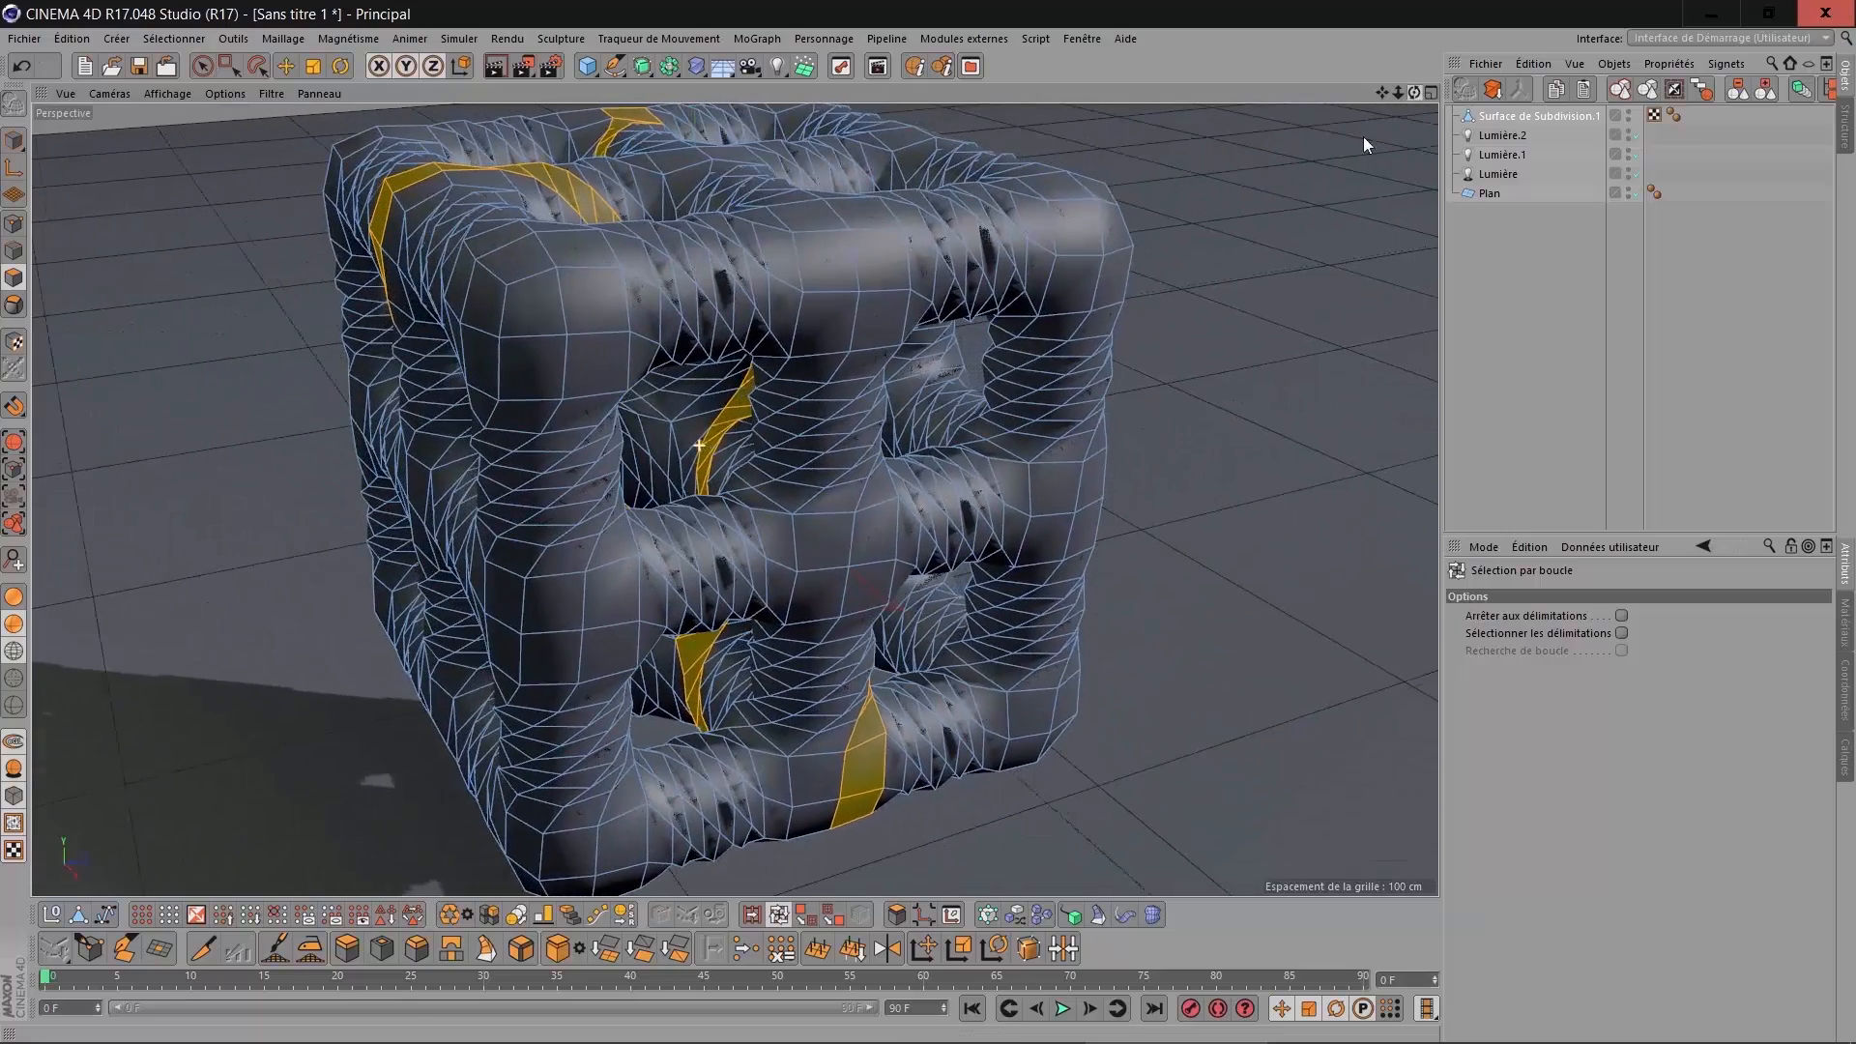
Add the neighbouring band inside the upper opening and the middle band across the front face to the loop selection.
click(682, 395)
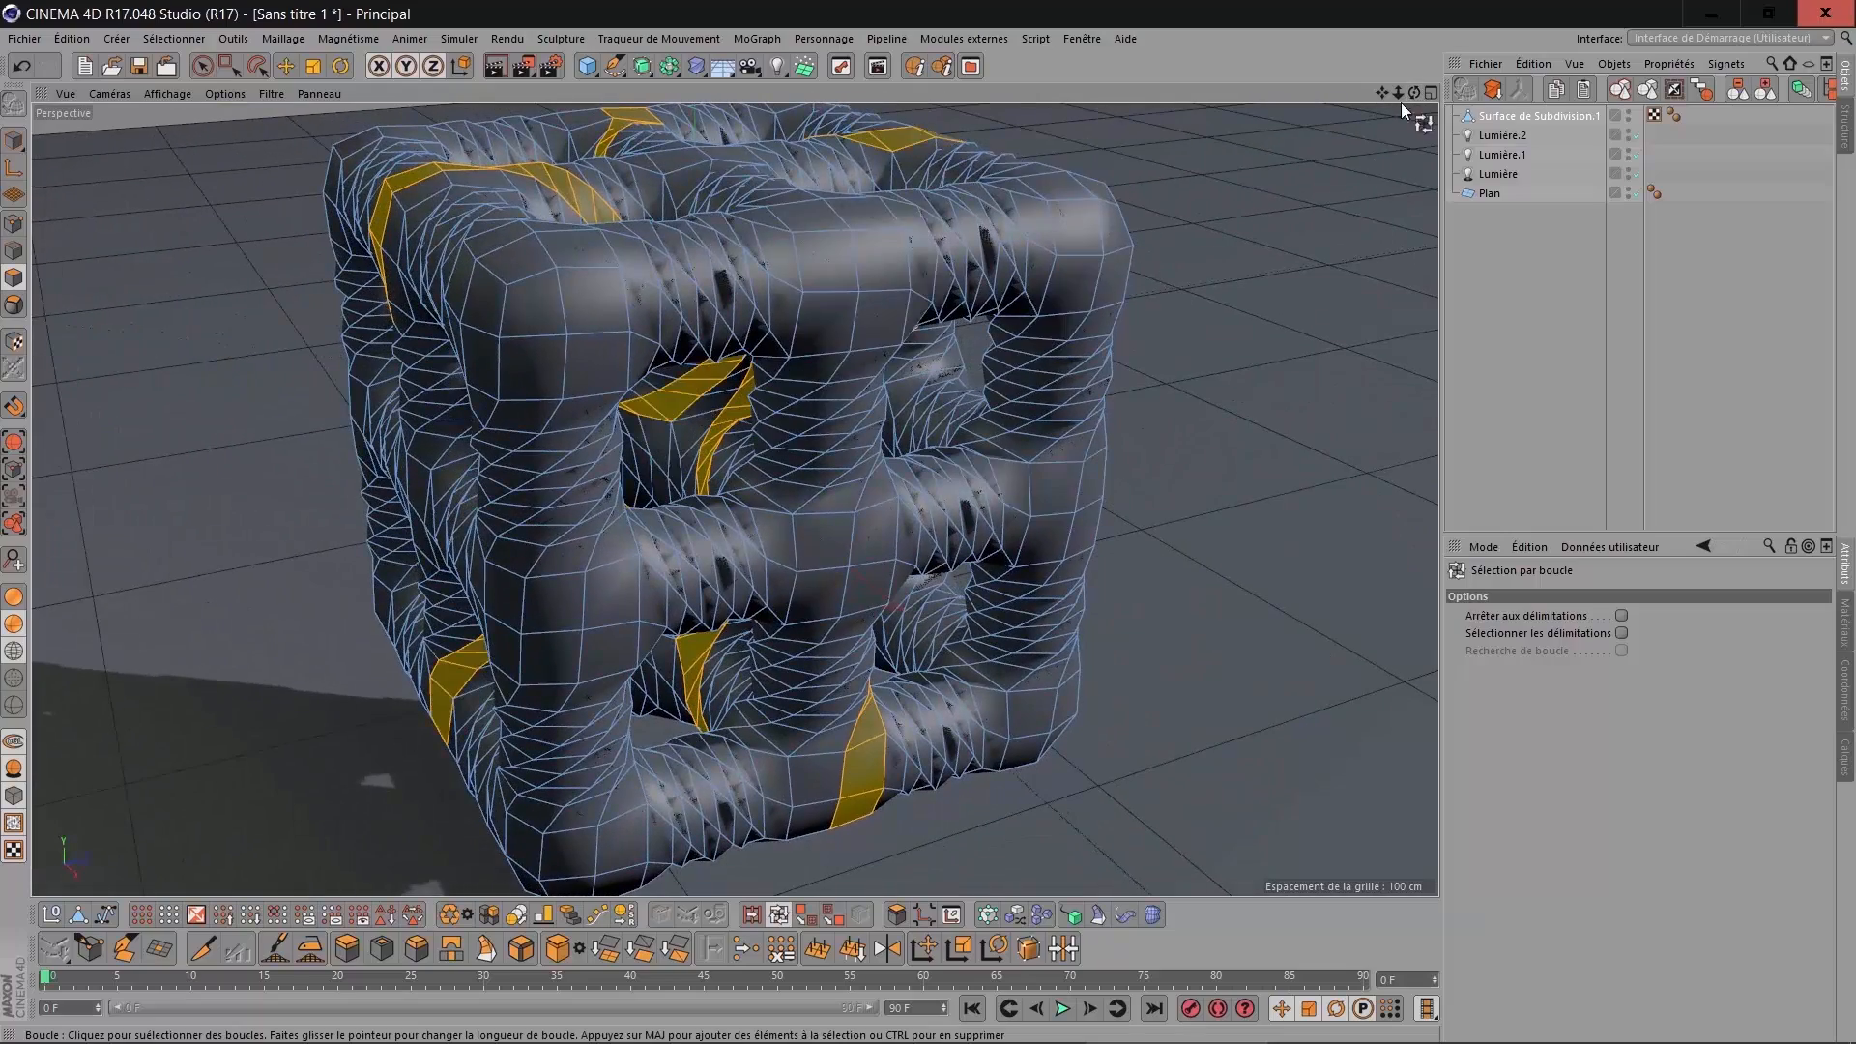
drag(1410, 87, 1362, 116)
click(688, 373)
scroll(1163, 309, down, 4)
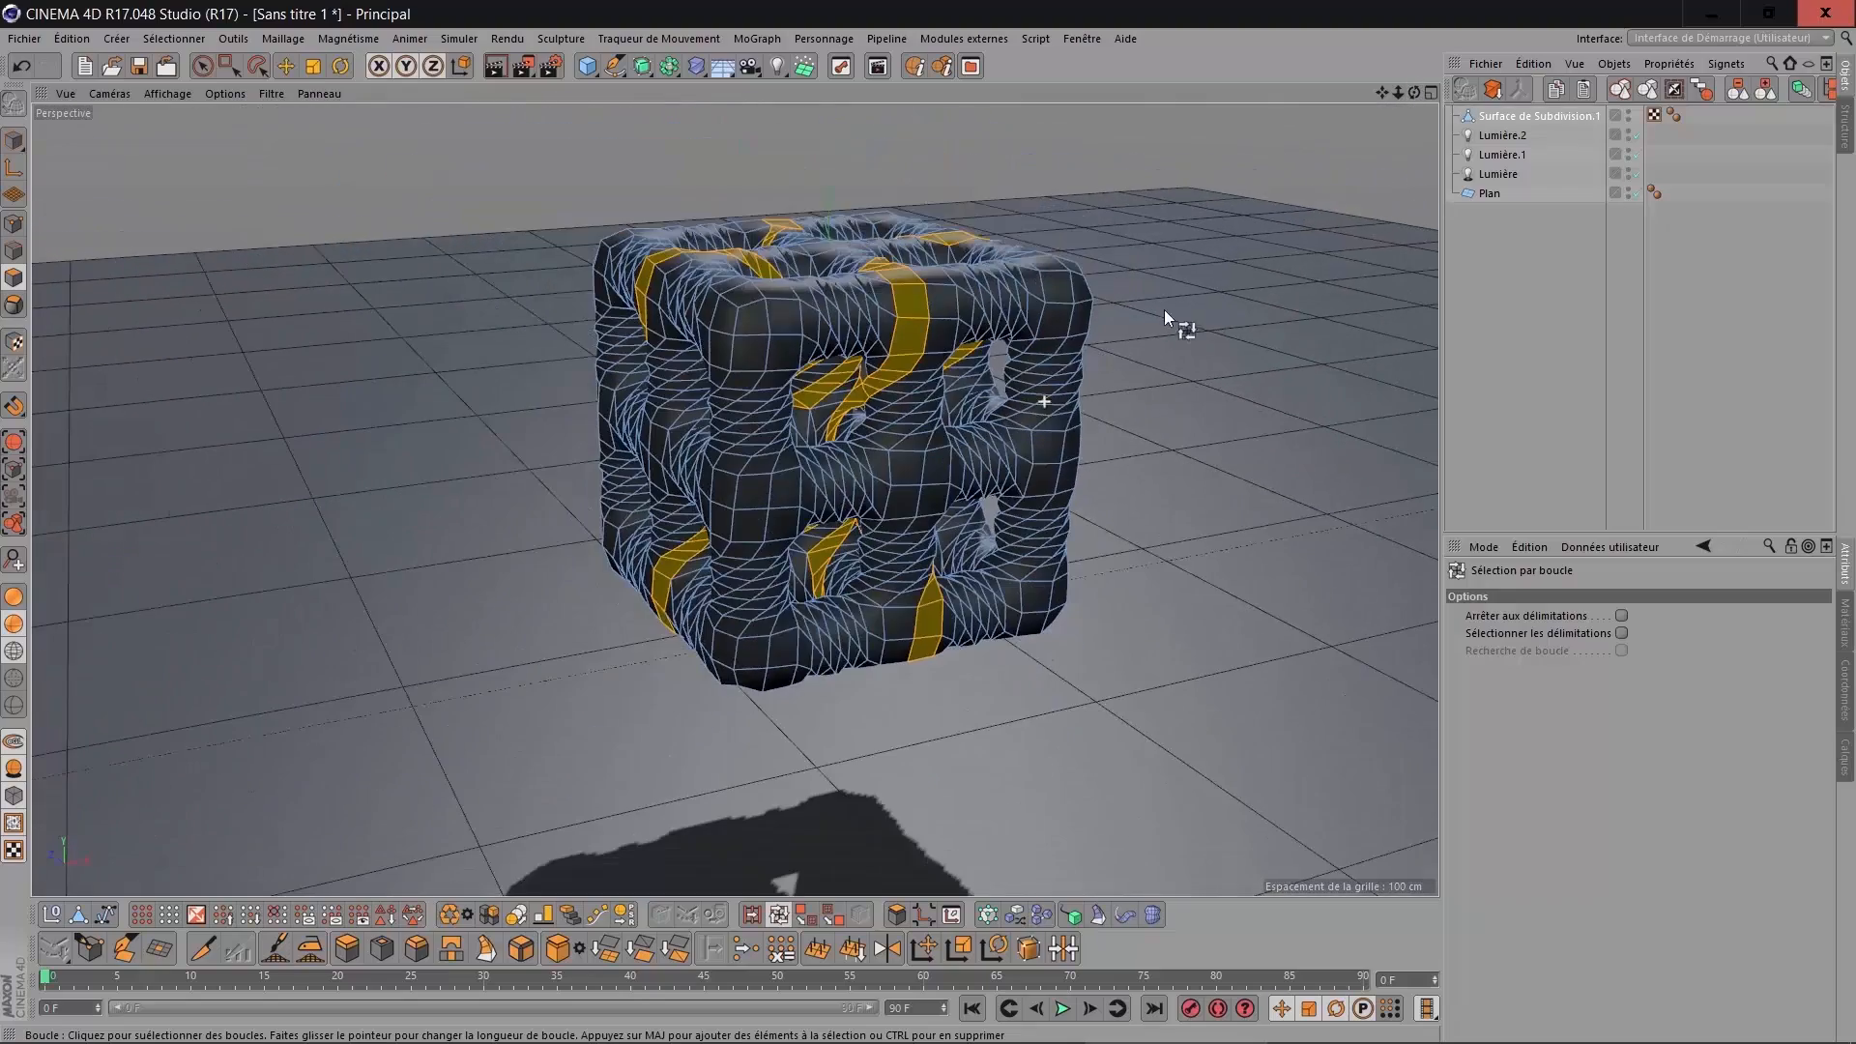
drag(1412, 89, 1359, 124)
alt+drag(825, 428, 1338, 244)
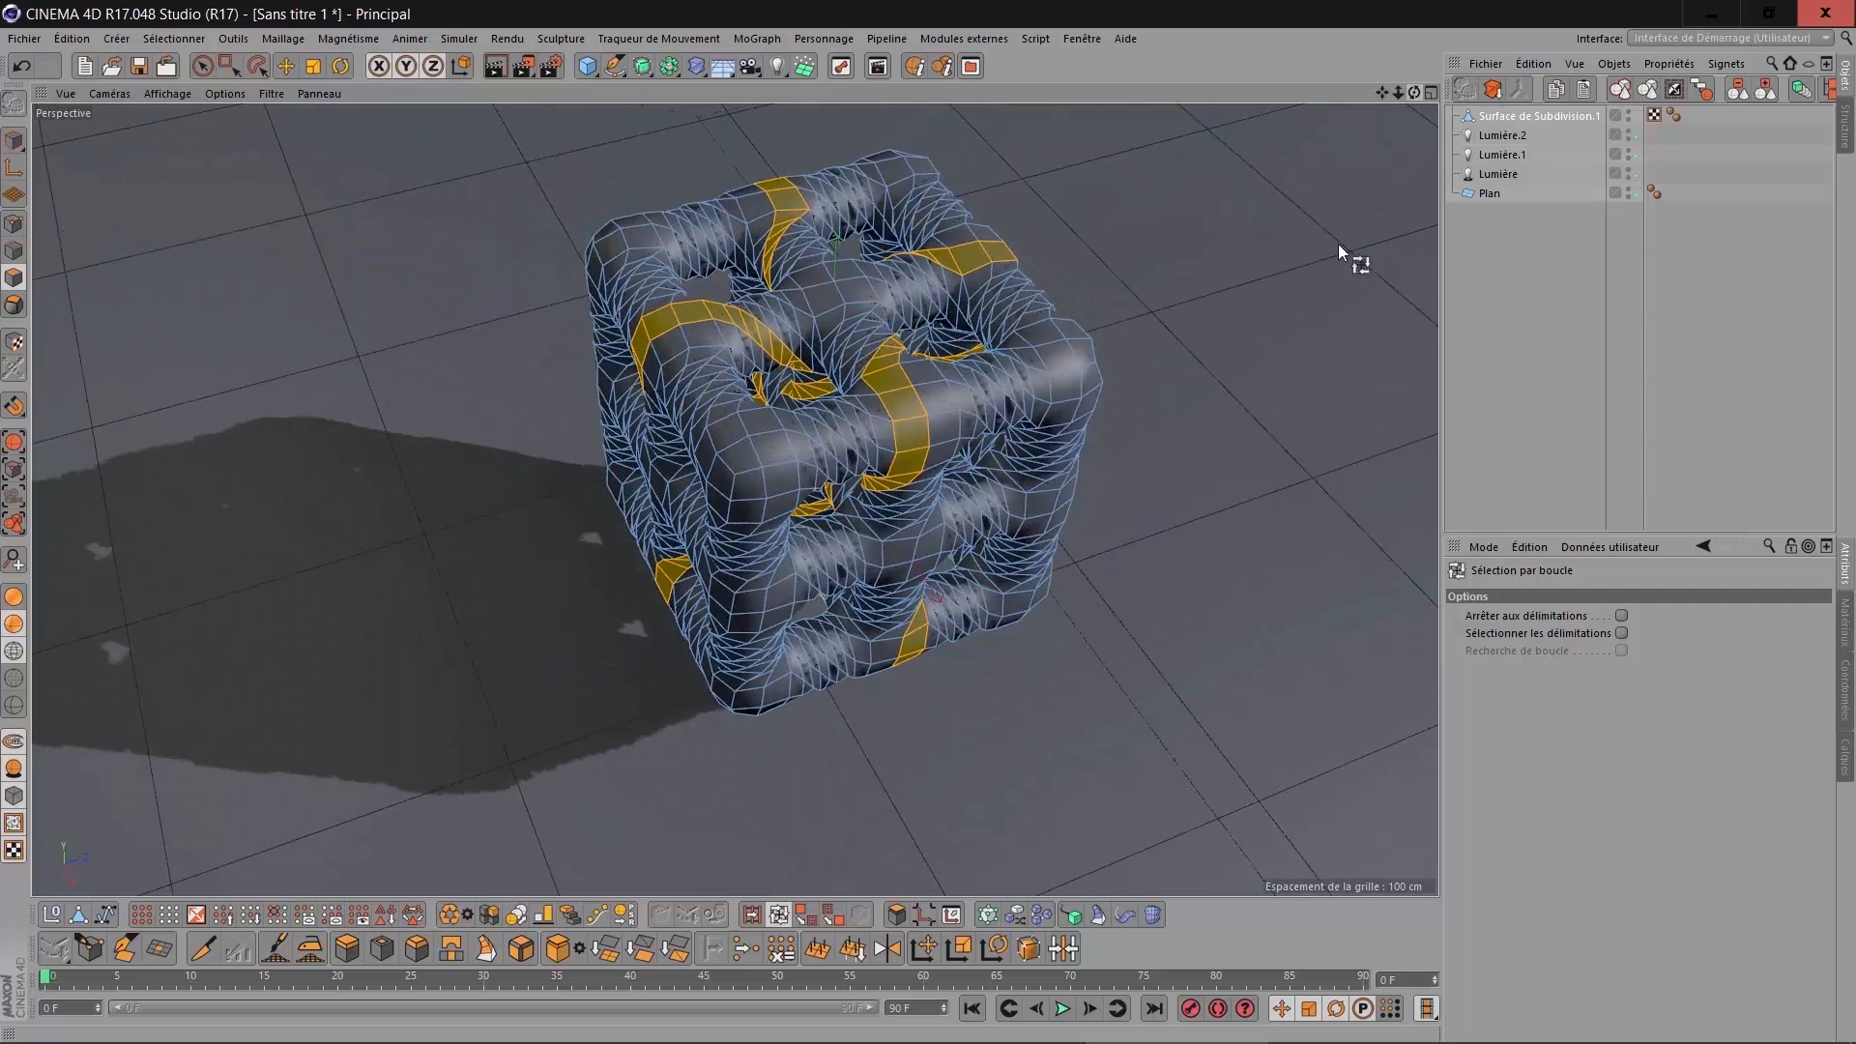
Keep only the selected polygon bands as ribbons by inverting the selection and deleting the rest of the cube.
click(198, 916)
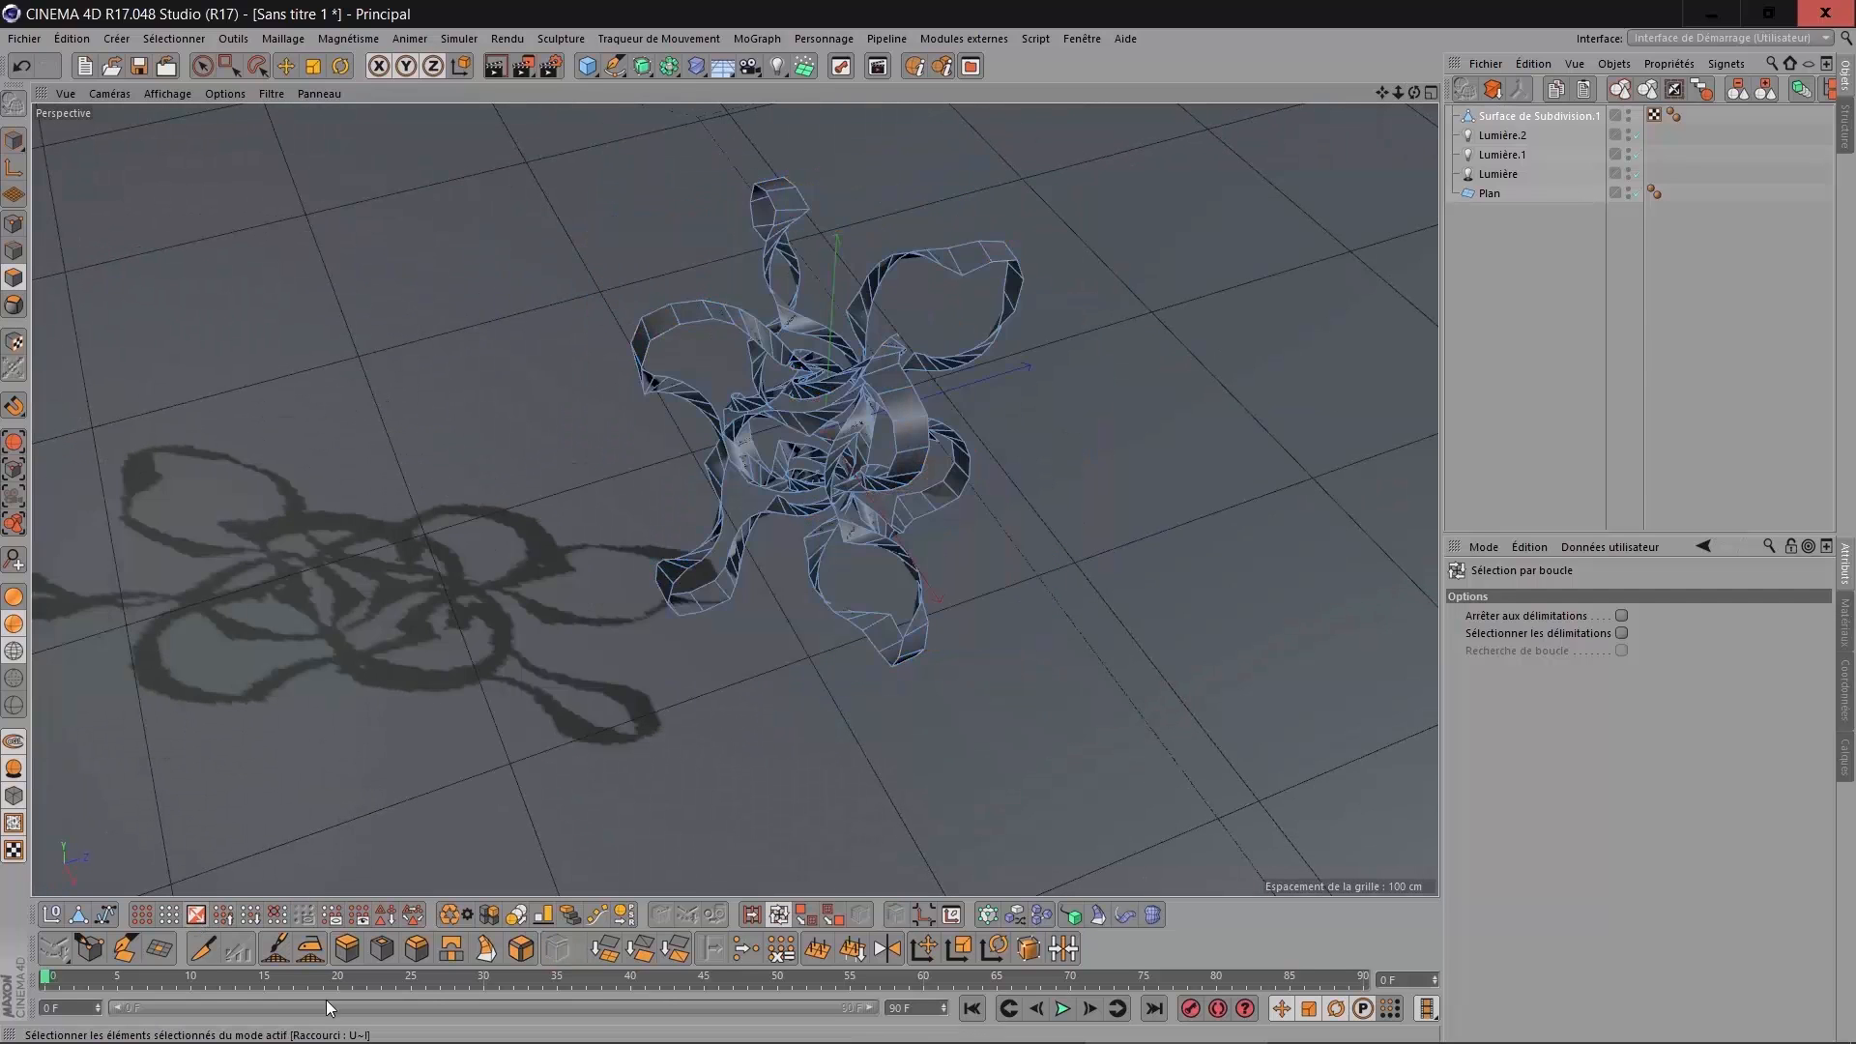
scroll(677, 652, up, 3)
scroll(1015, 386, down, 2)
drag(1382, 91, 1317, 191)
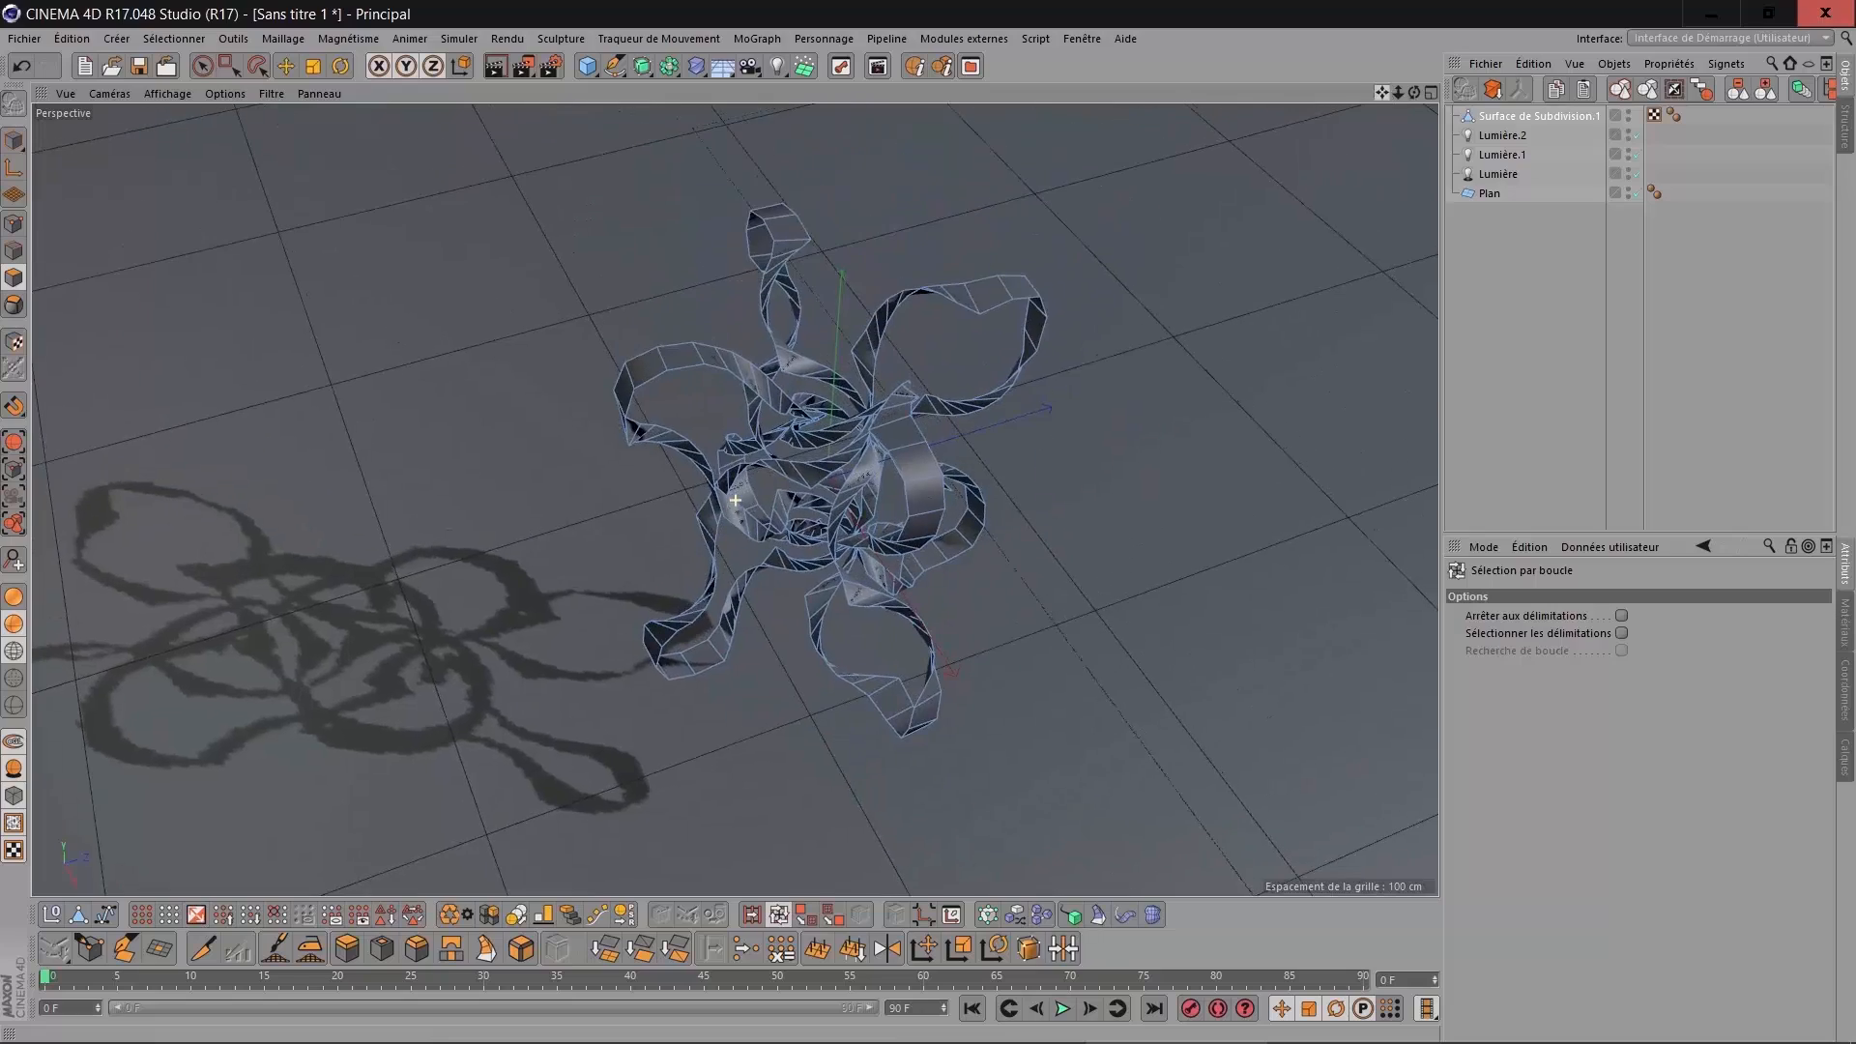
alt+drag(734, 499, 609, 567)
Select all ribbon polygons and extrude them with caps enabled and an offset of 10.2 cm.
click(143, 916)
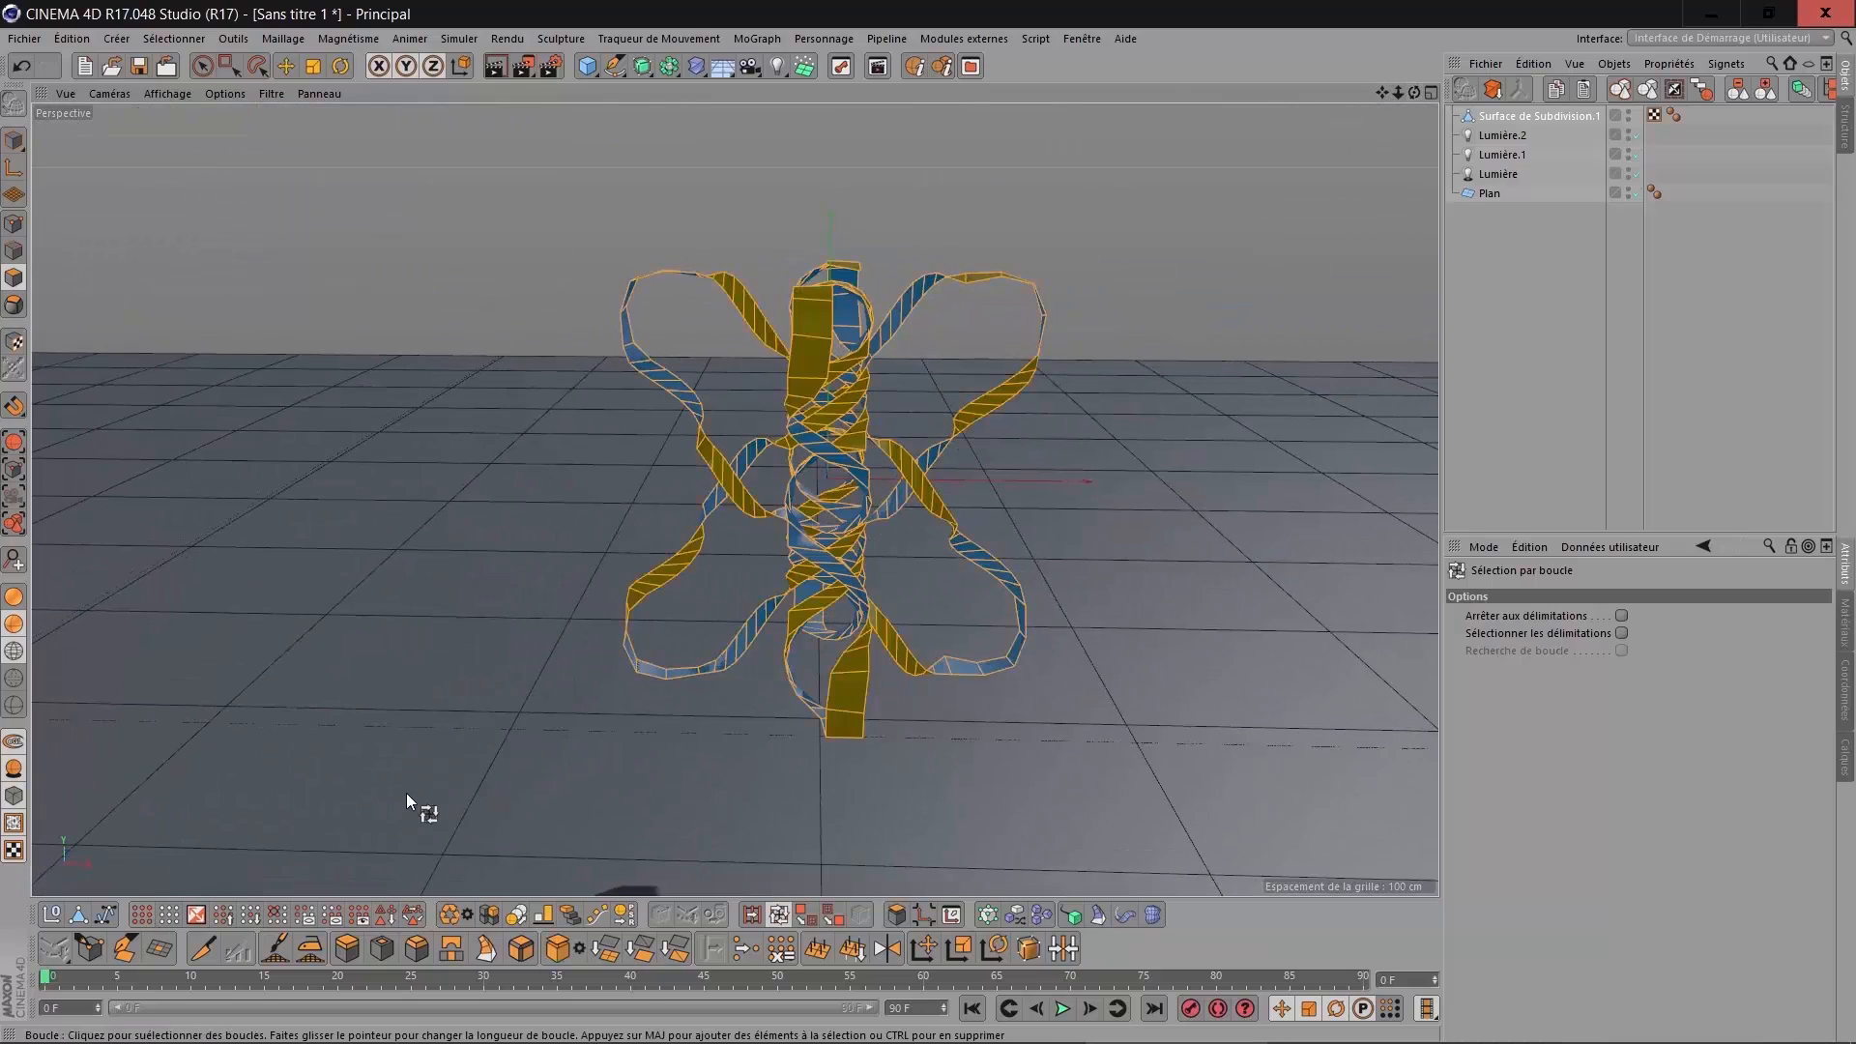
click(354, 955)
click(1731, 711)
drag(1160, 565, 1247, 566)
drag(1414, 93, 1459, 157)
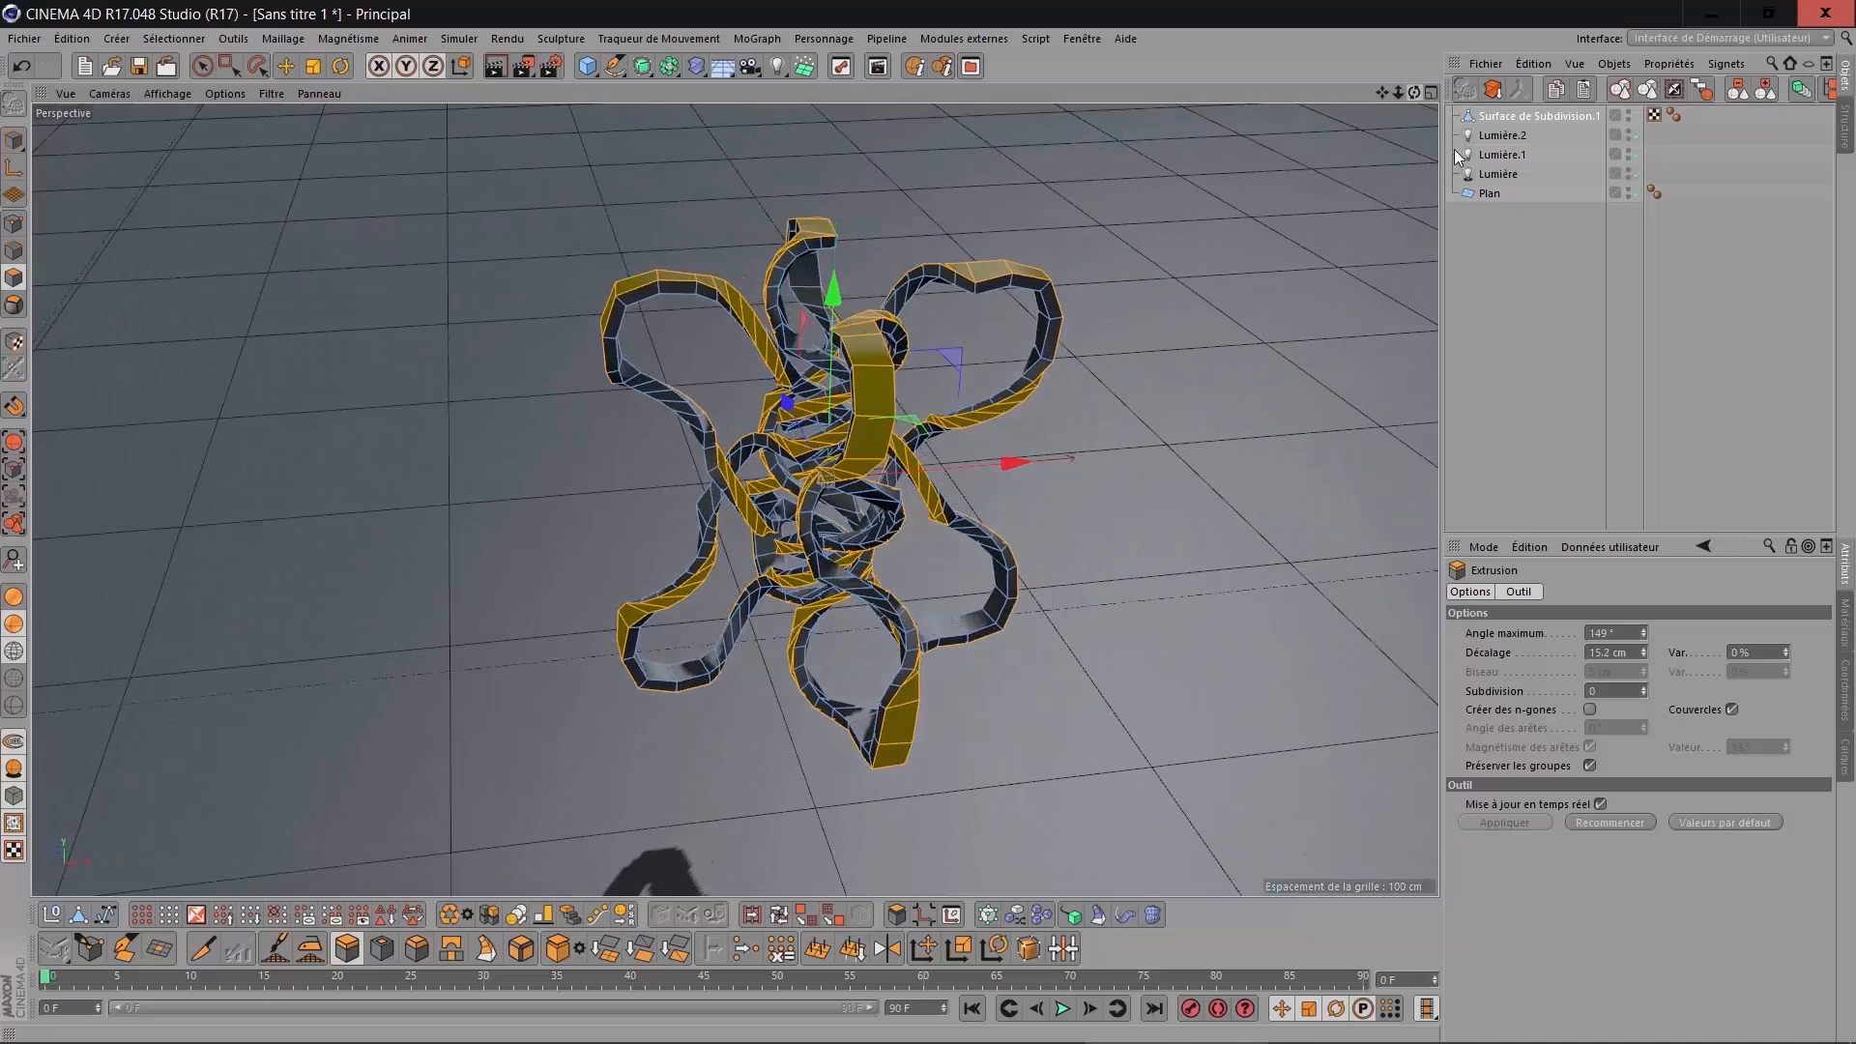
mouse_move(1644, 654)
mouse_down()
mouse_move(1644, 611)
mouse_move(1645, 675)
mouse_up()
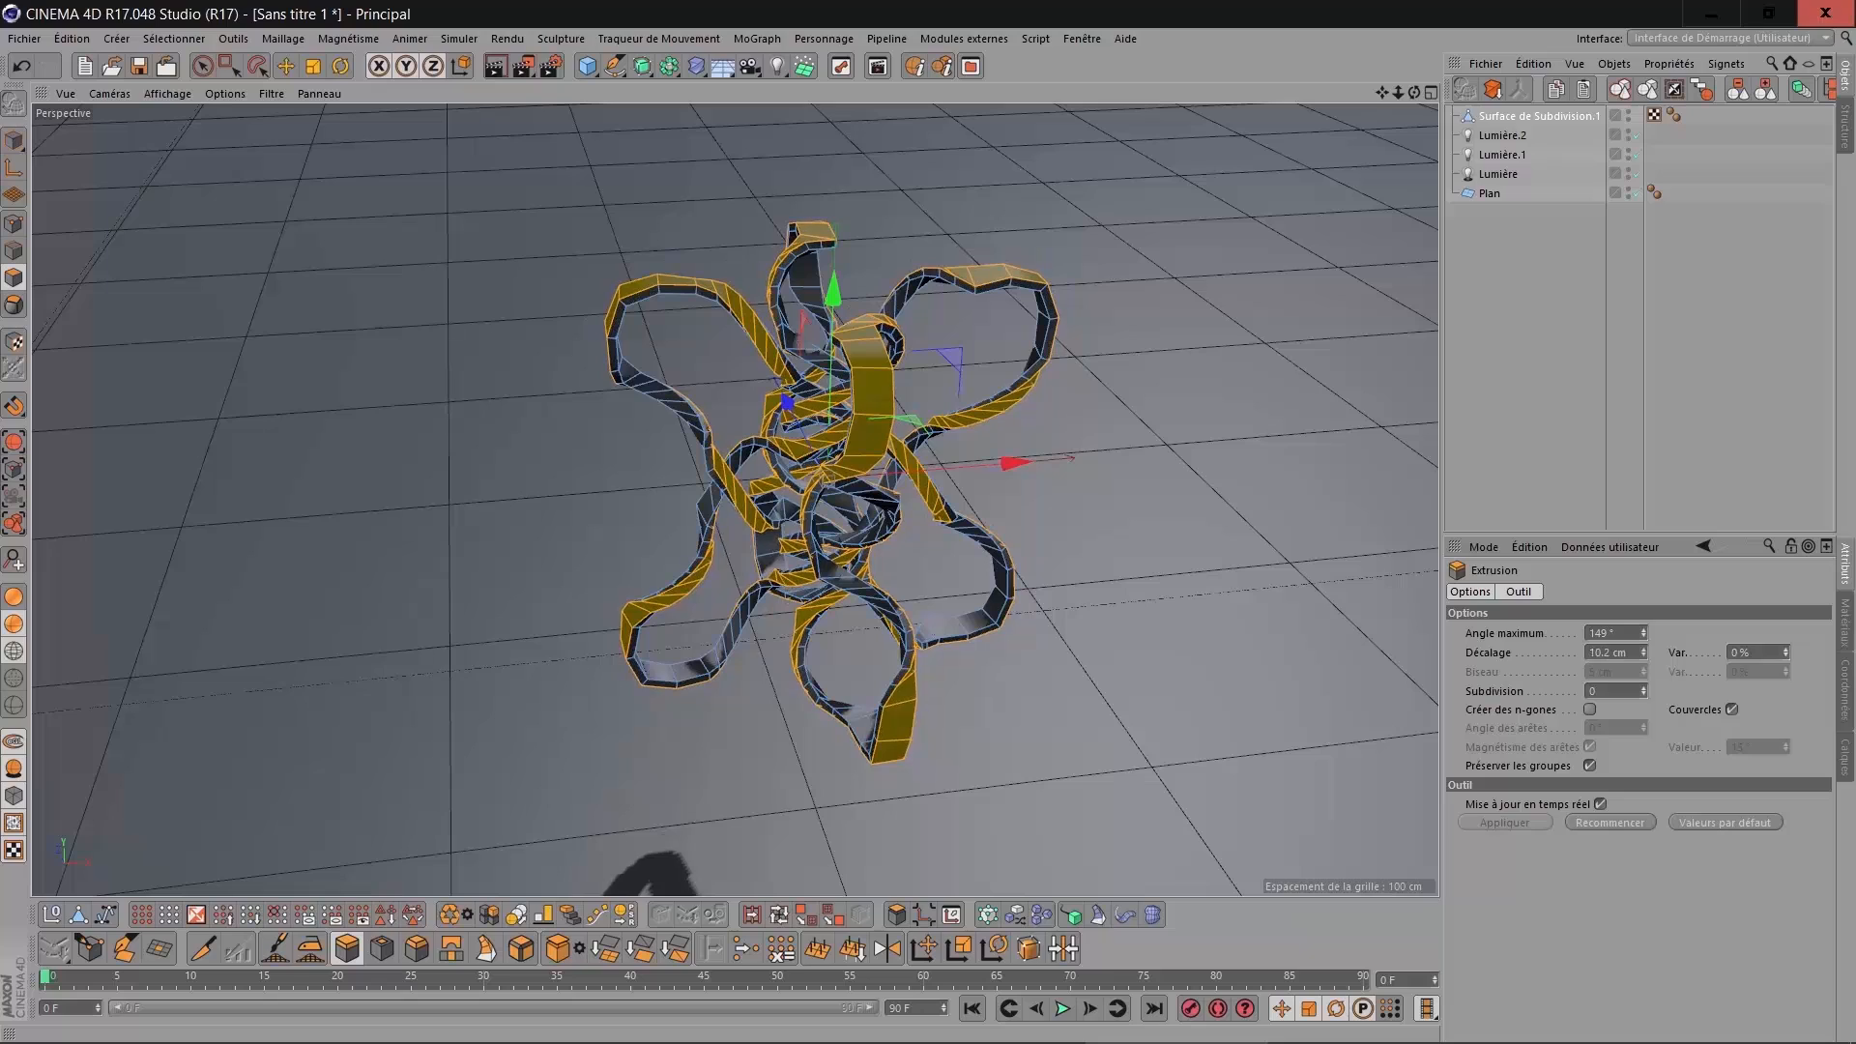
drag(1415, 92, 1276, 50)
scroll(1079, 414, up, 3)
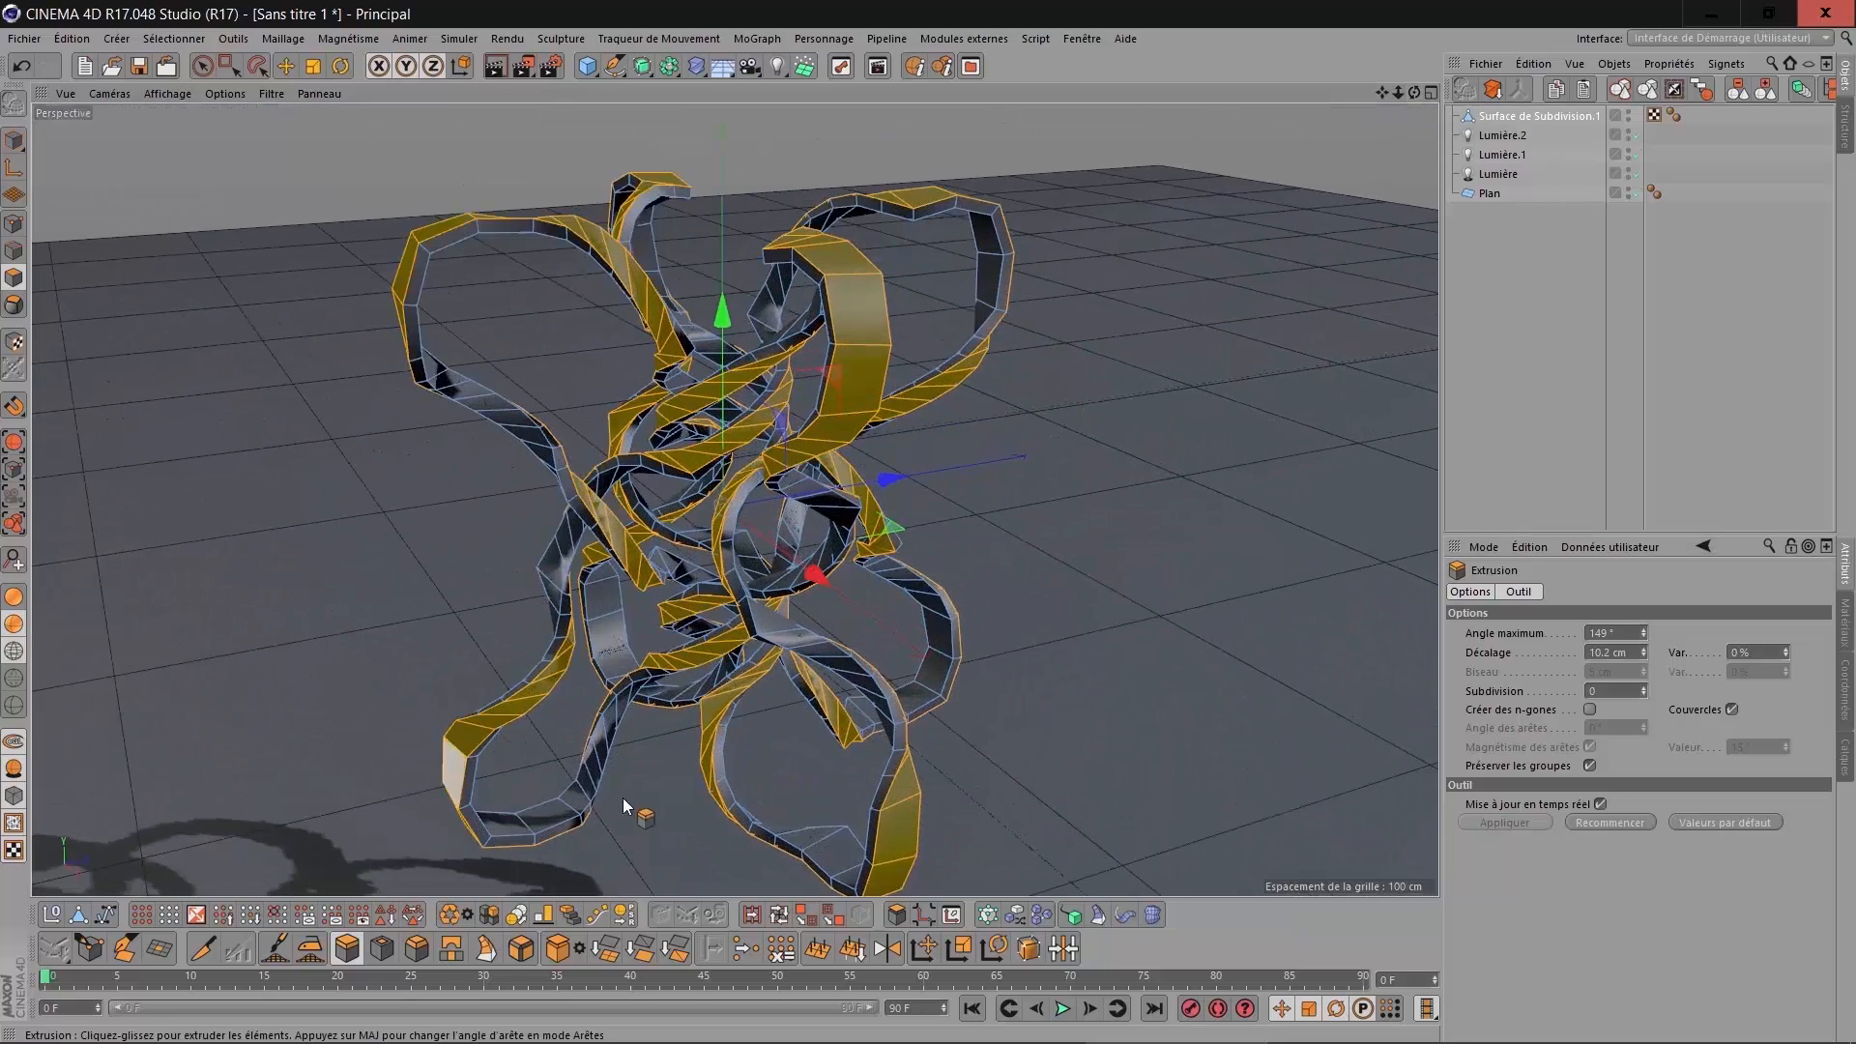
Loop-select the narrow side faces along the edges of the large outer ribbon curves.
click(780, 915)
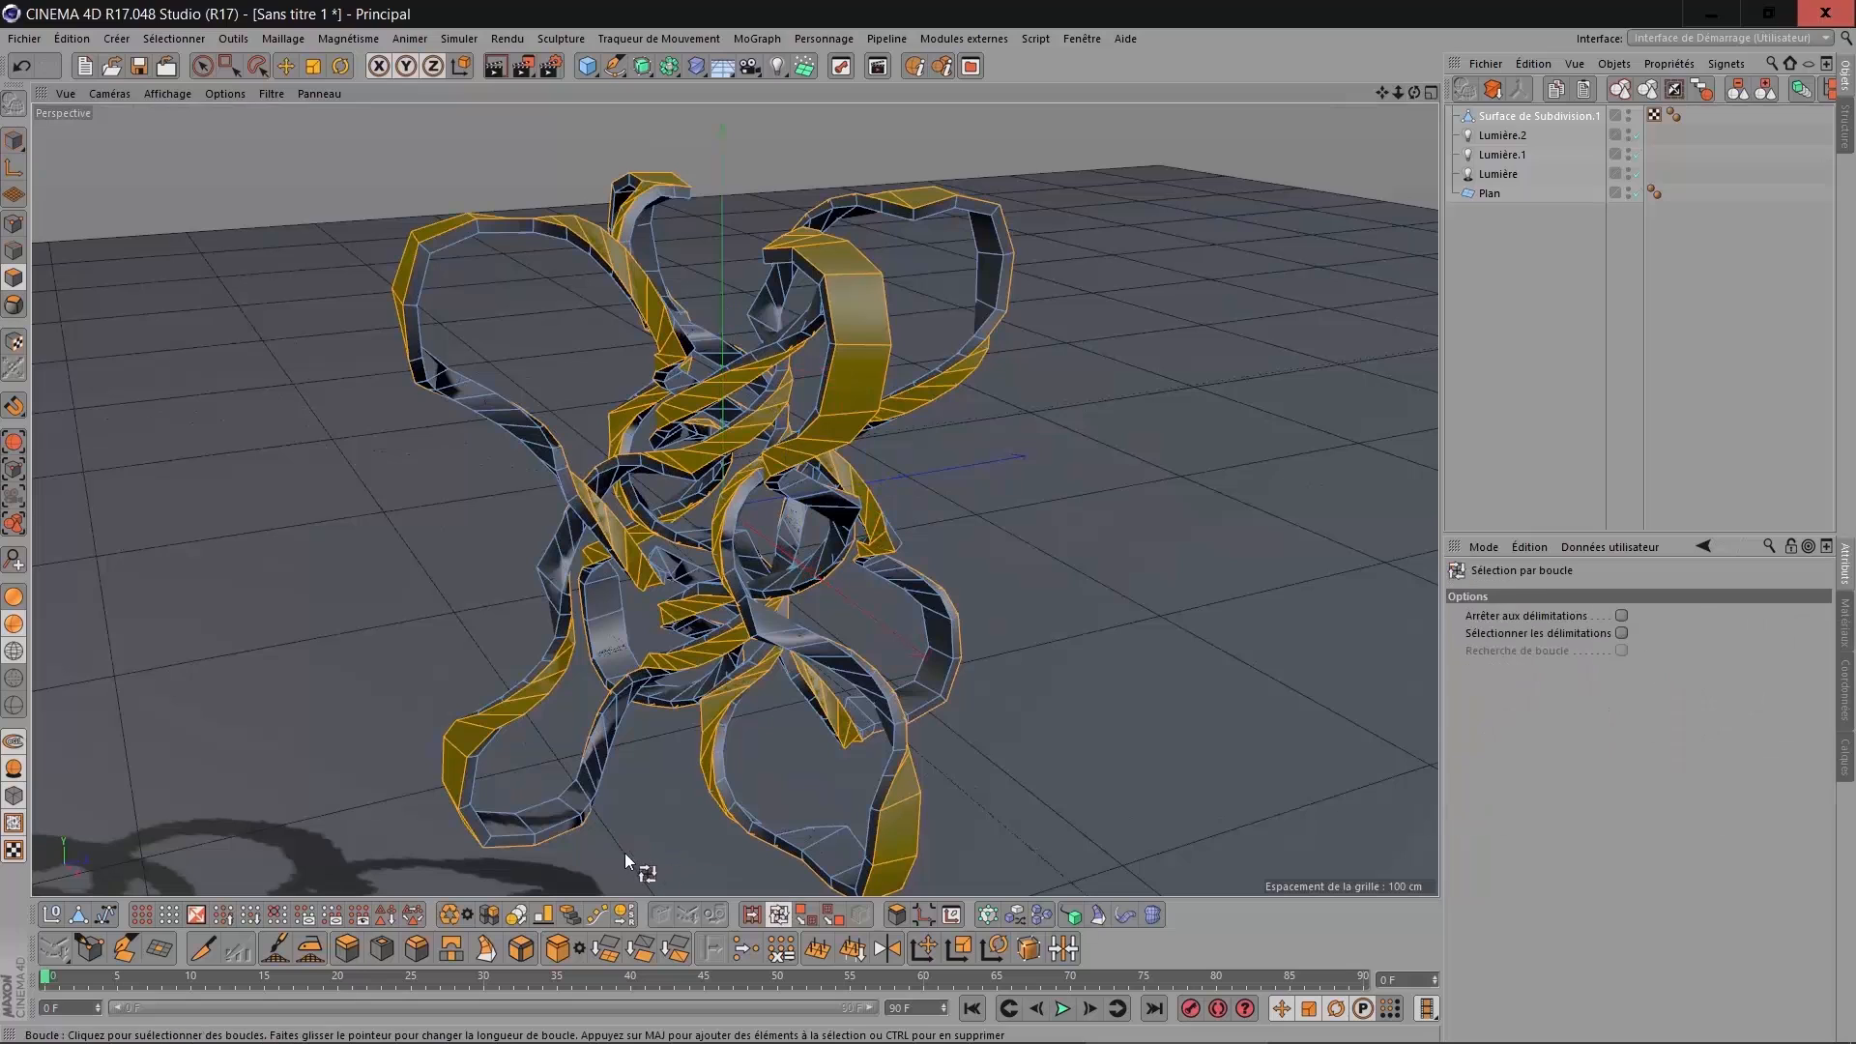
click(537, 839)
shift+click(751, 830)
shift+click(957, 659)
drag(1413, 93, 1186, 168)
shift+click(961, 245)
drag(1413, 93, 971, 259)
shift+click(628, 286)
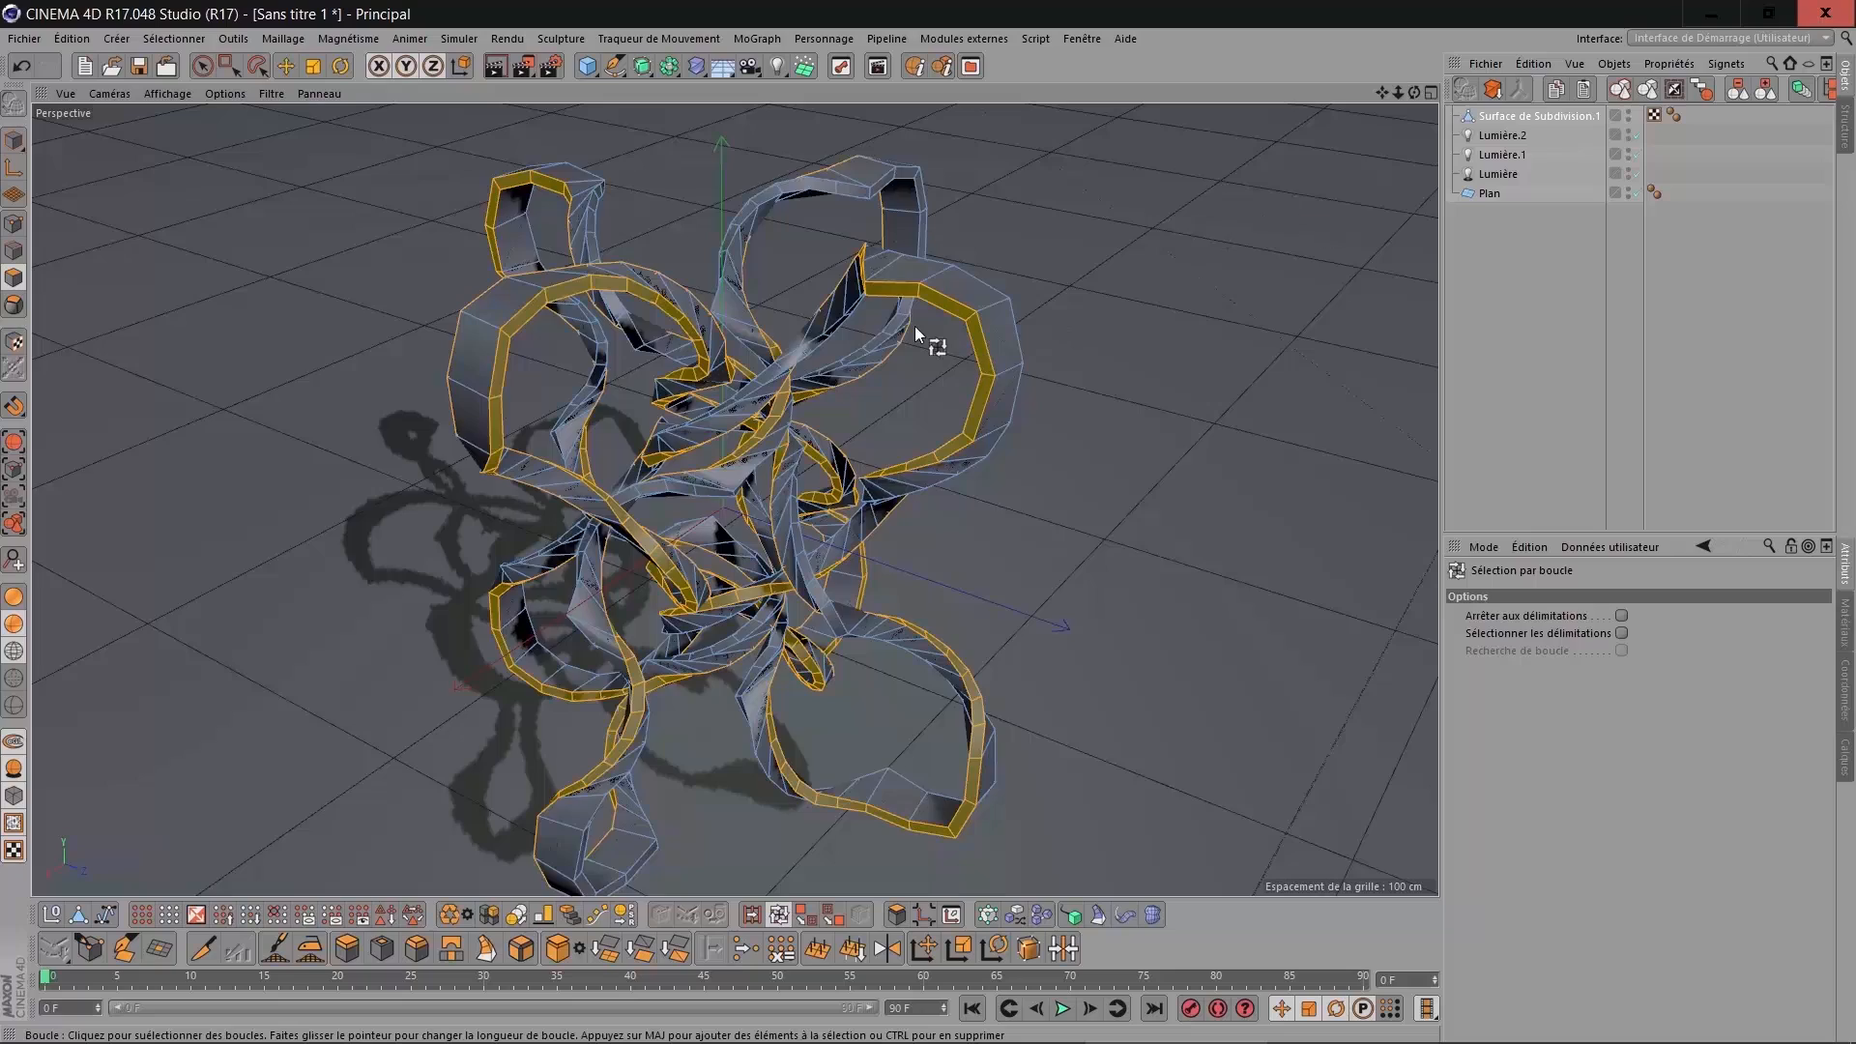
Add the remaining narrow side-face loops on the inner and opposite ribbons to the selection.
scroll(914, 327, up, 3)
drag(1414, 93, 722, 377)
shift+click(665, 357)
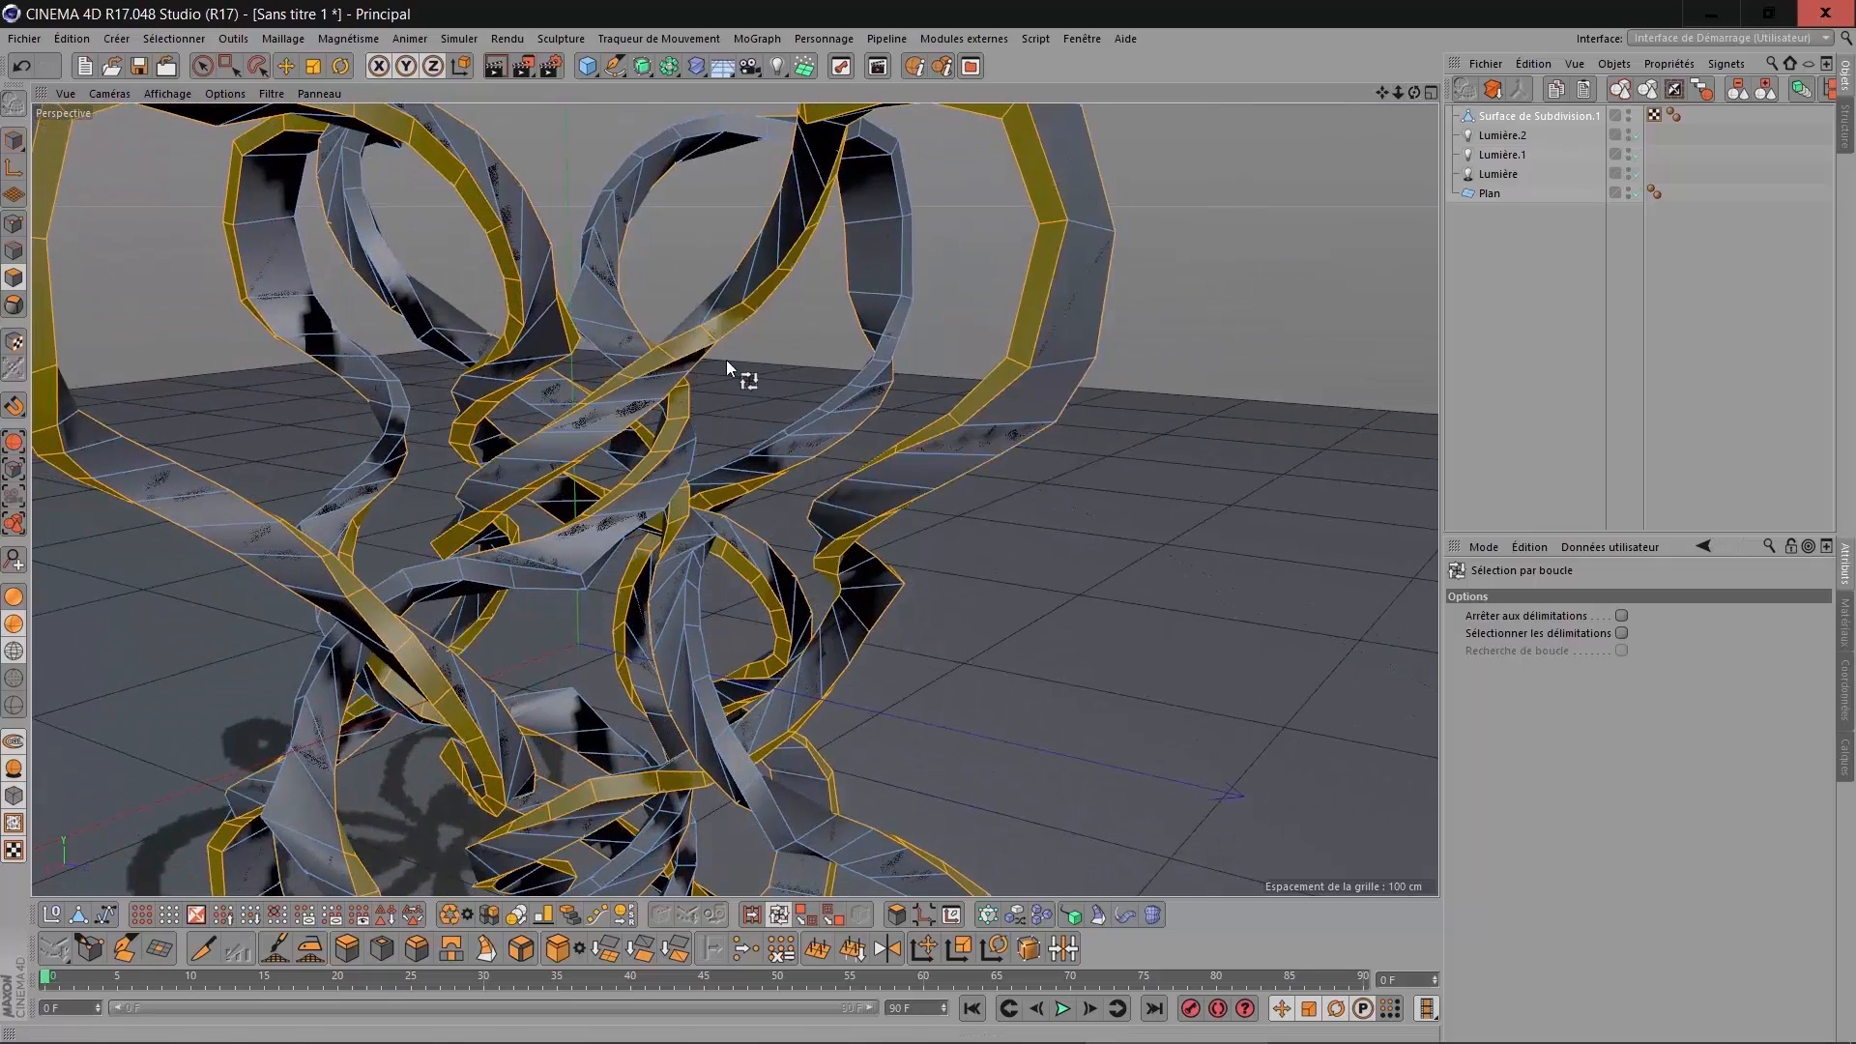
shift+click(636, 159)
scroll(967, 266, down, 3)
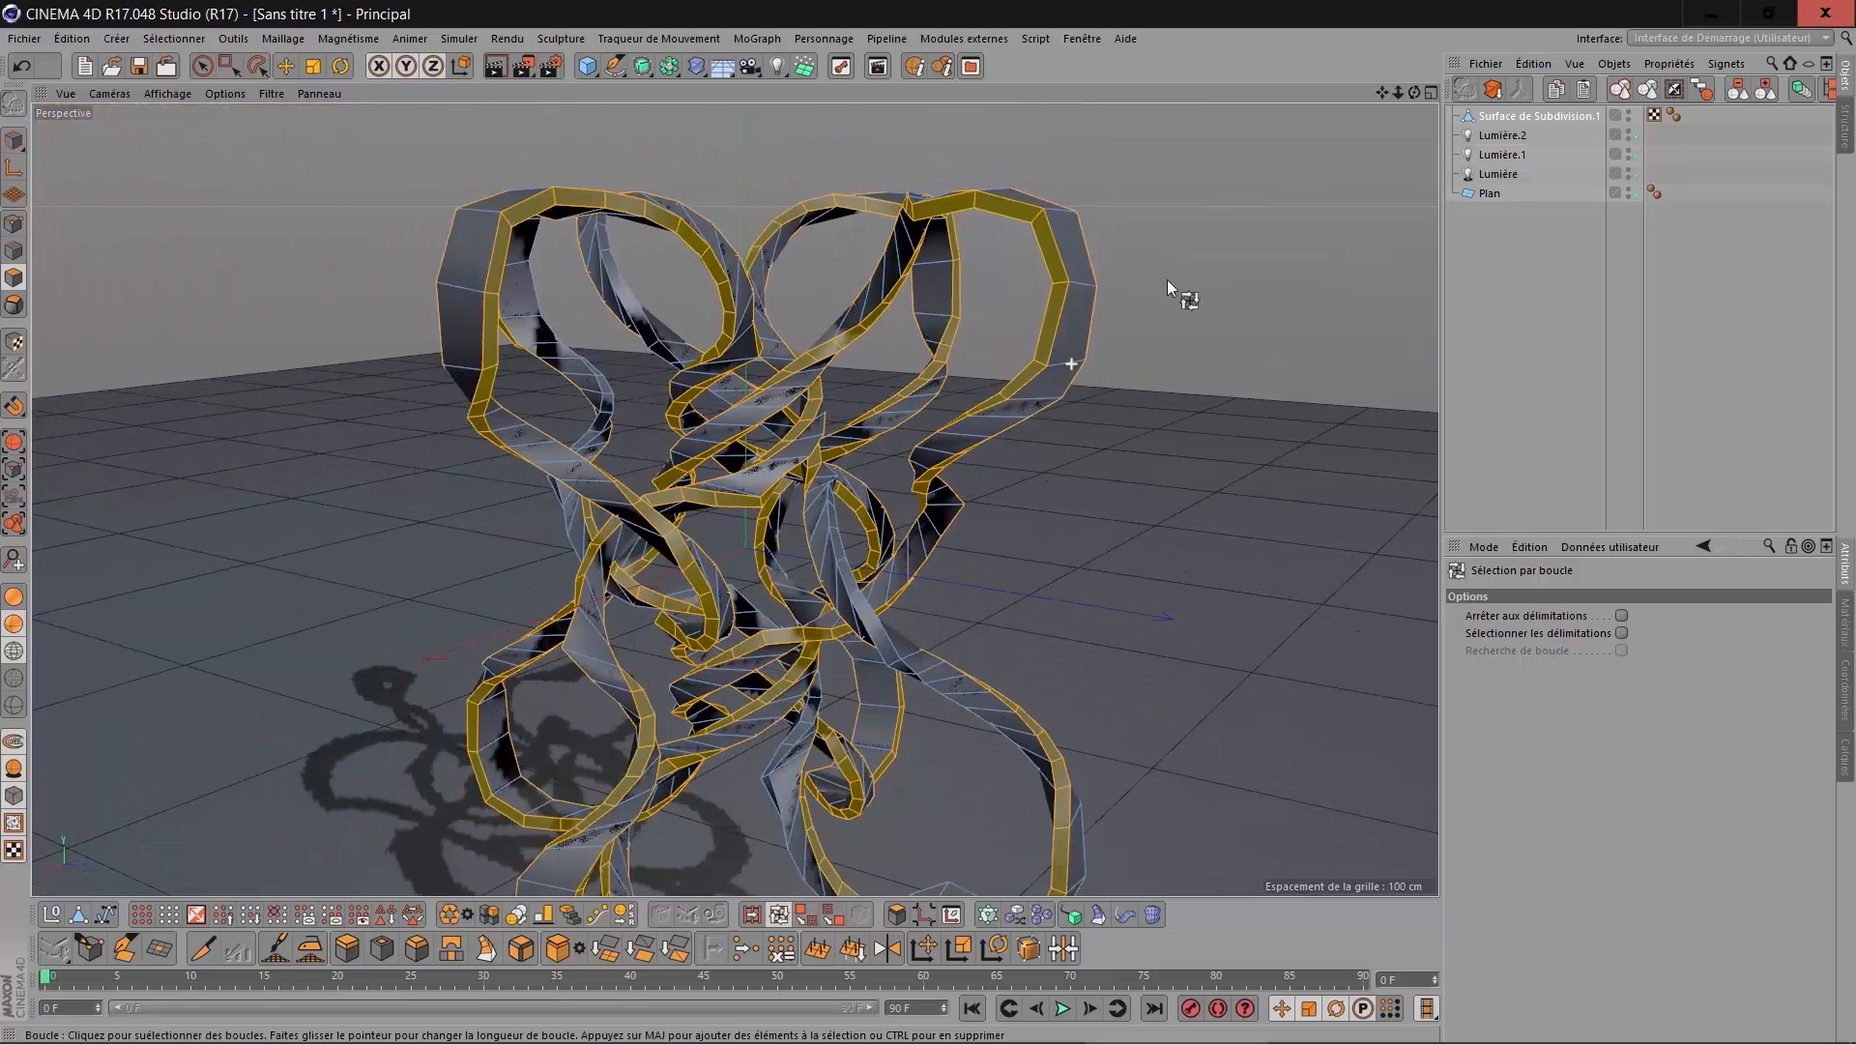
drag(1419, 93, 739, 557)
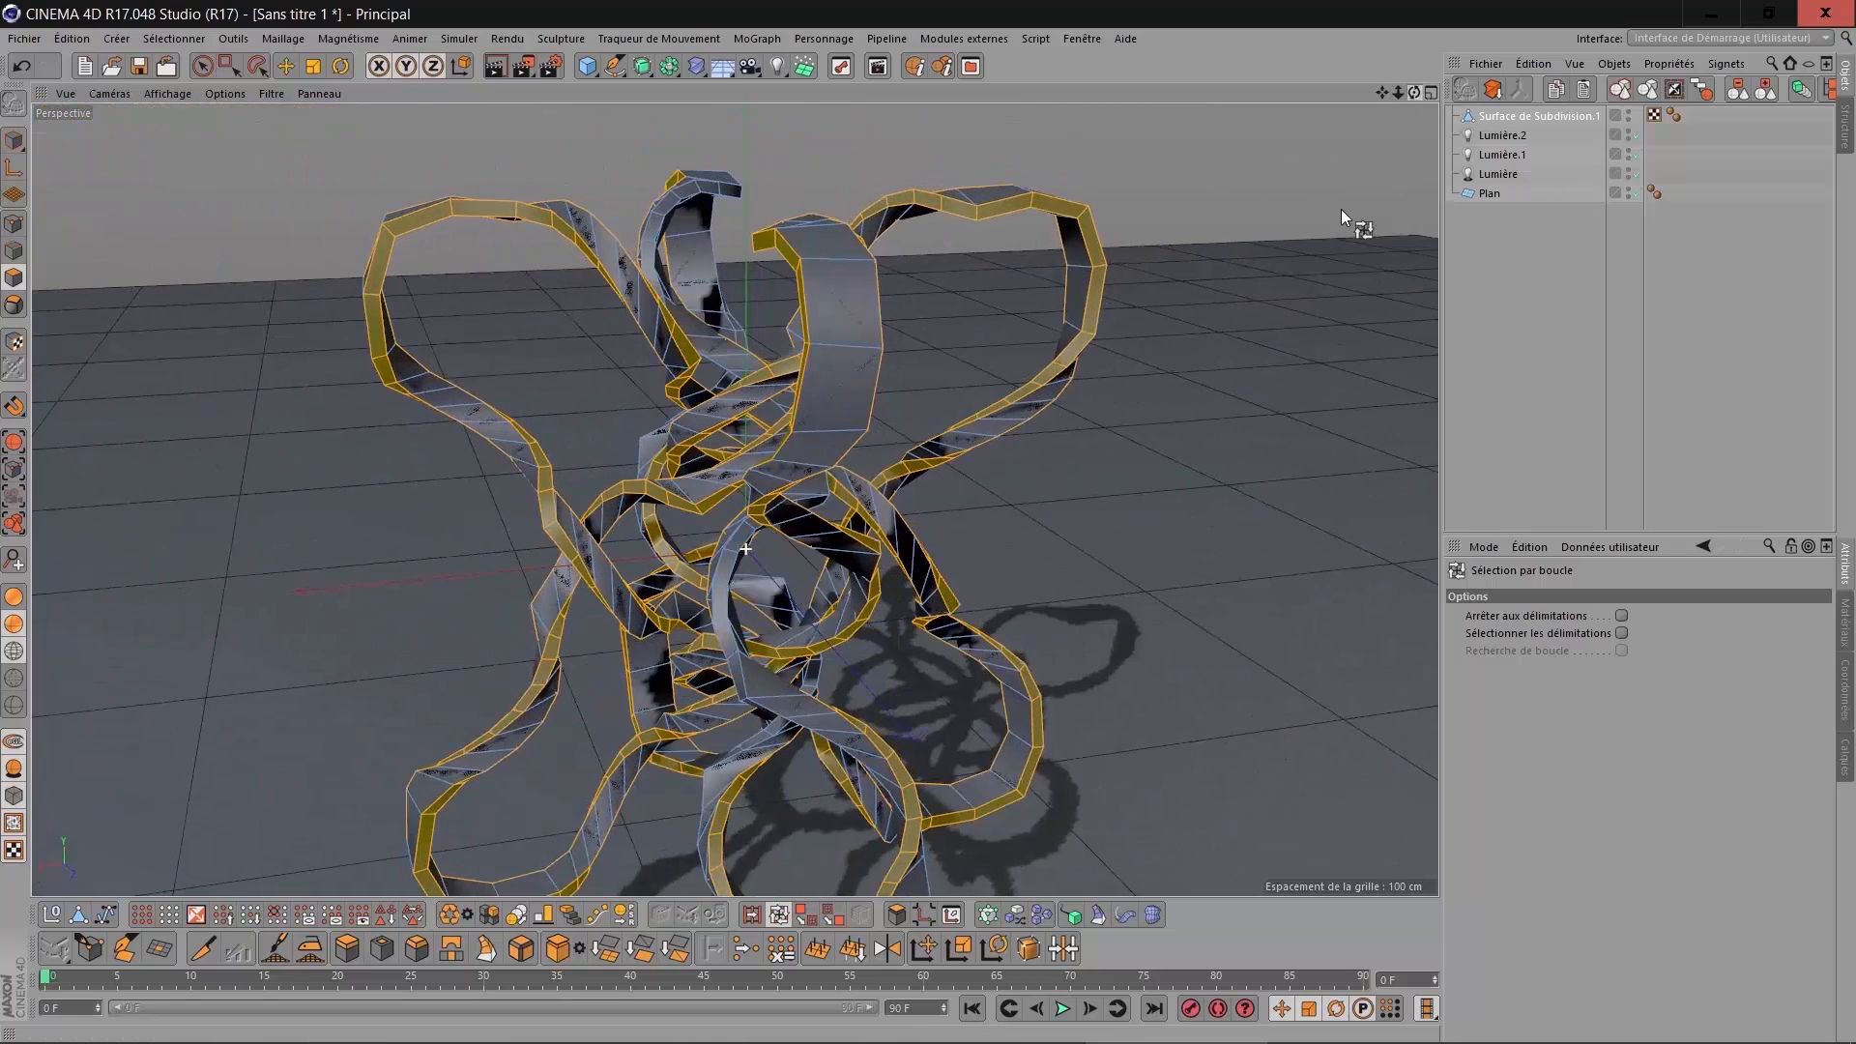
shift+click(727, 549)
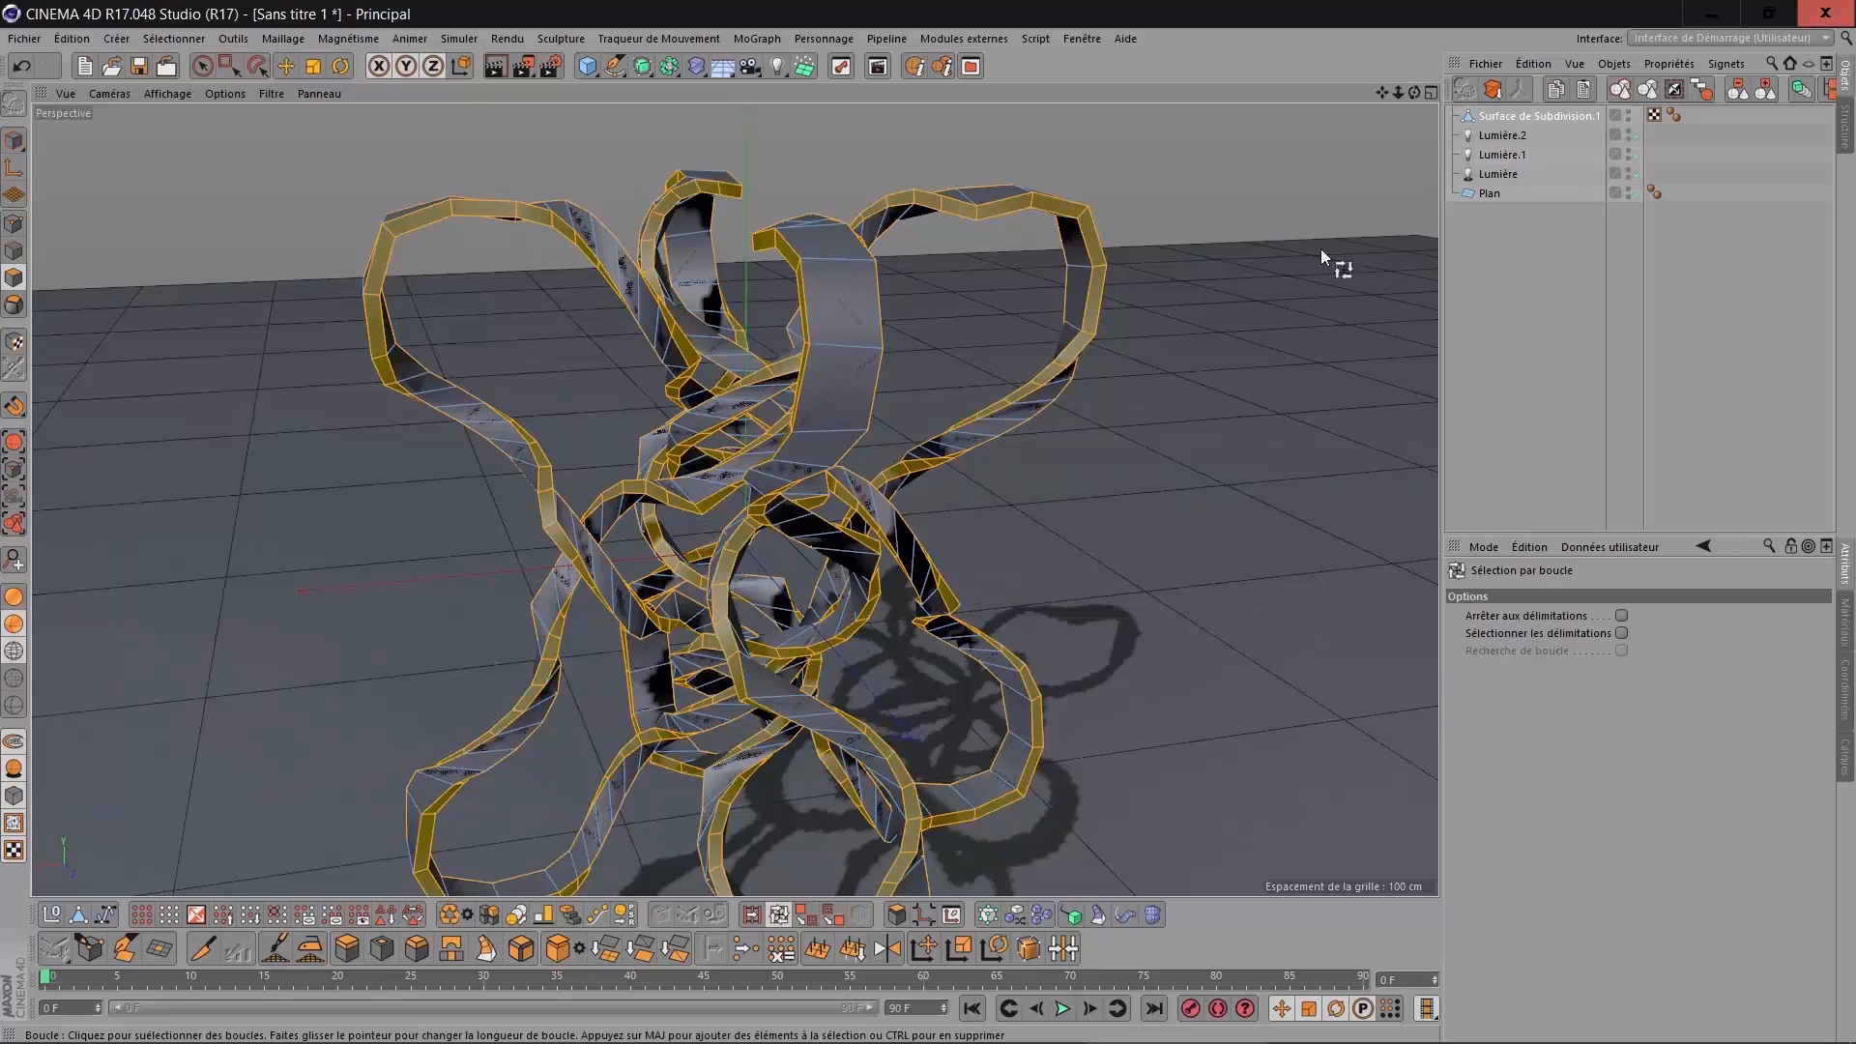
drag(1417, 91, 745, 549)
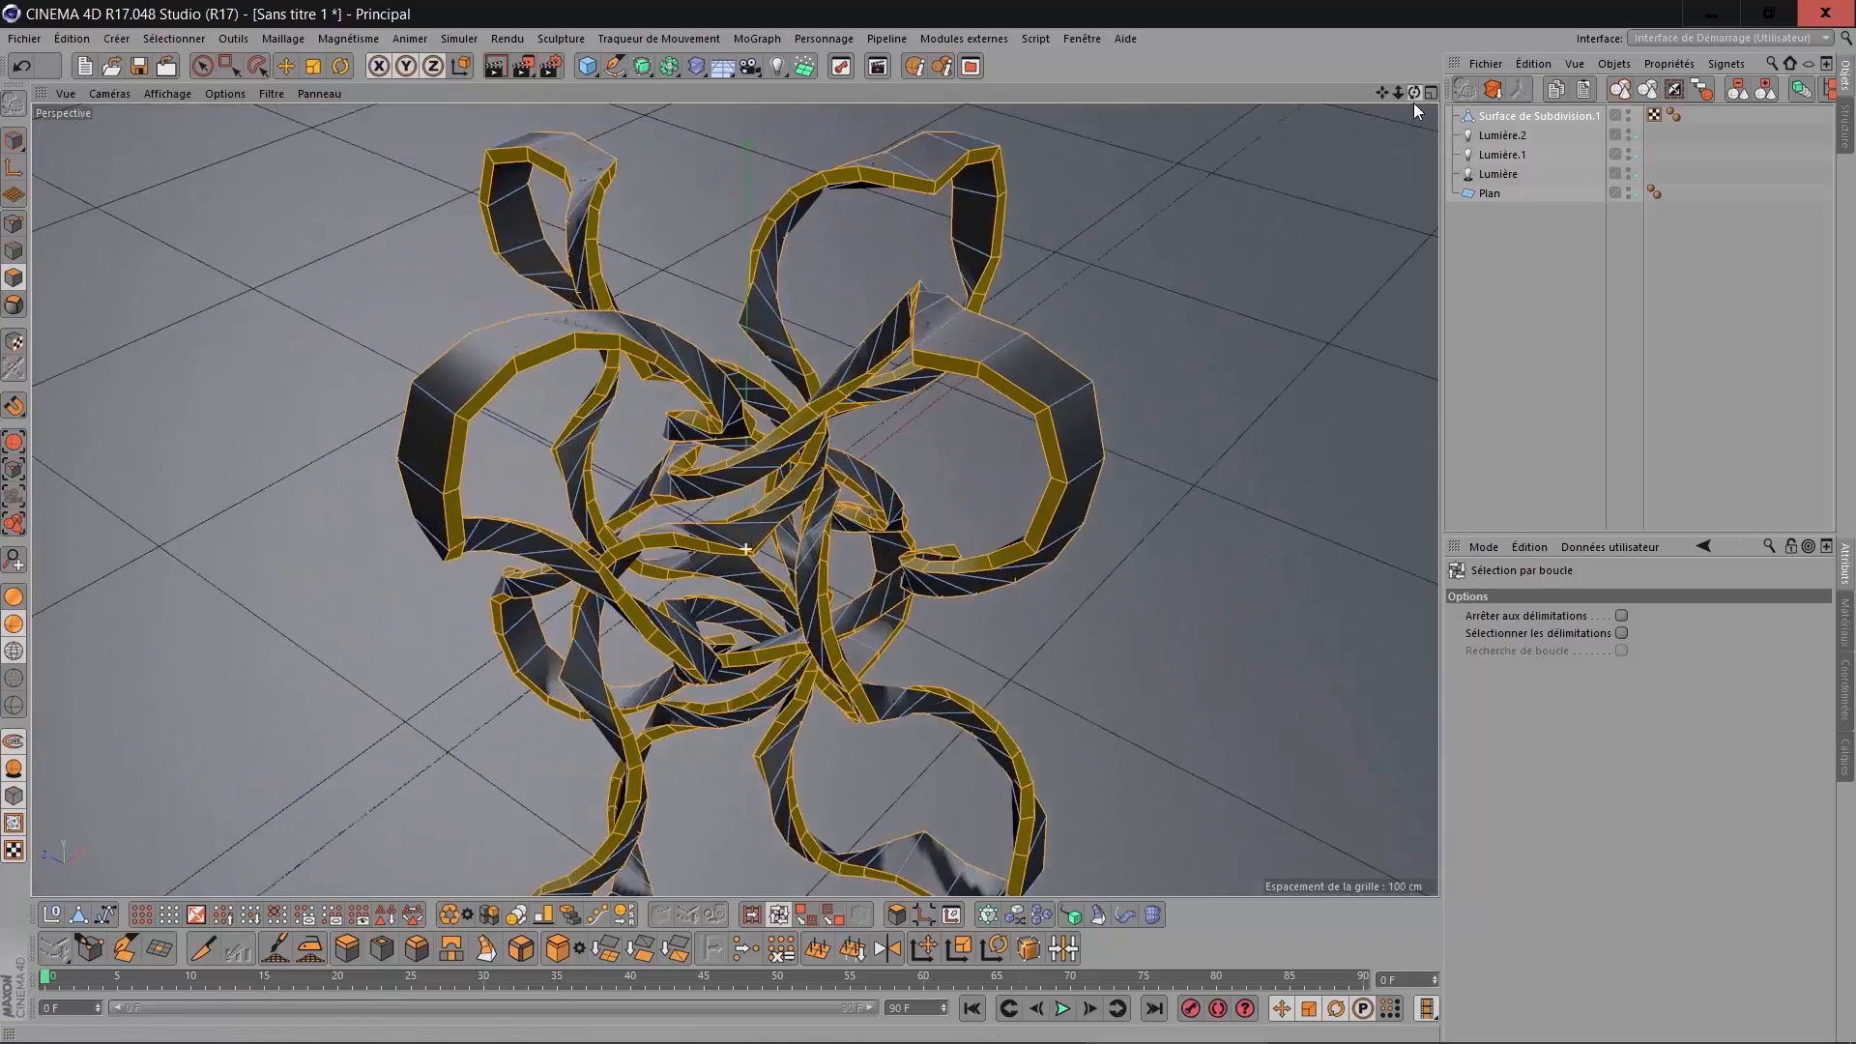
scroll(1296, 215, up, 1)
Extrude the selected side faces with caps disabled and an offset of 8.9 cm to widen the ribbons.
click(347, 950)
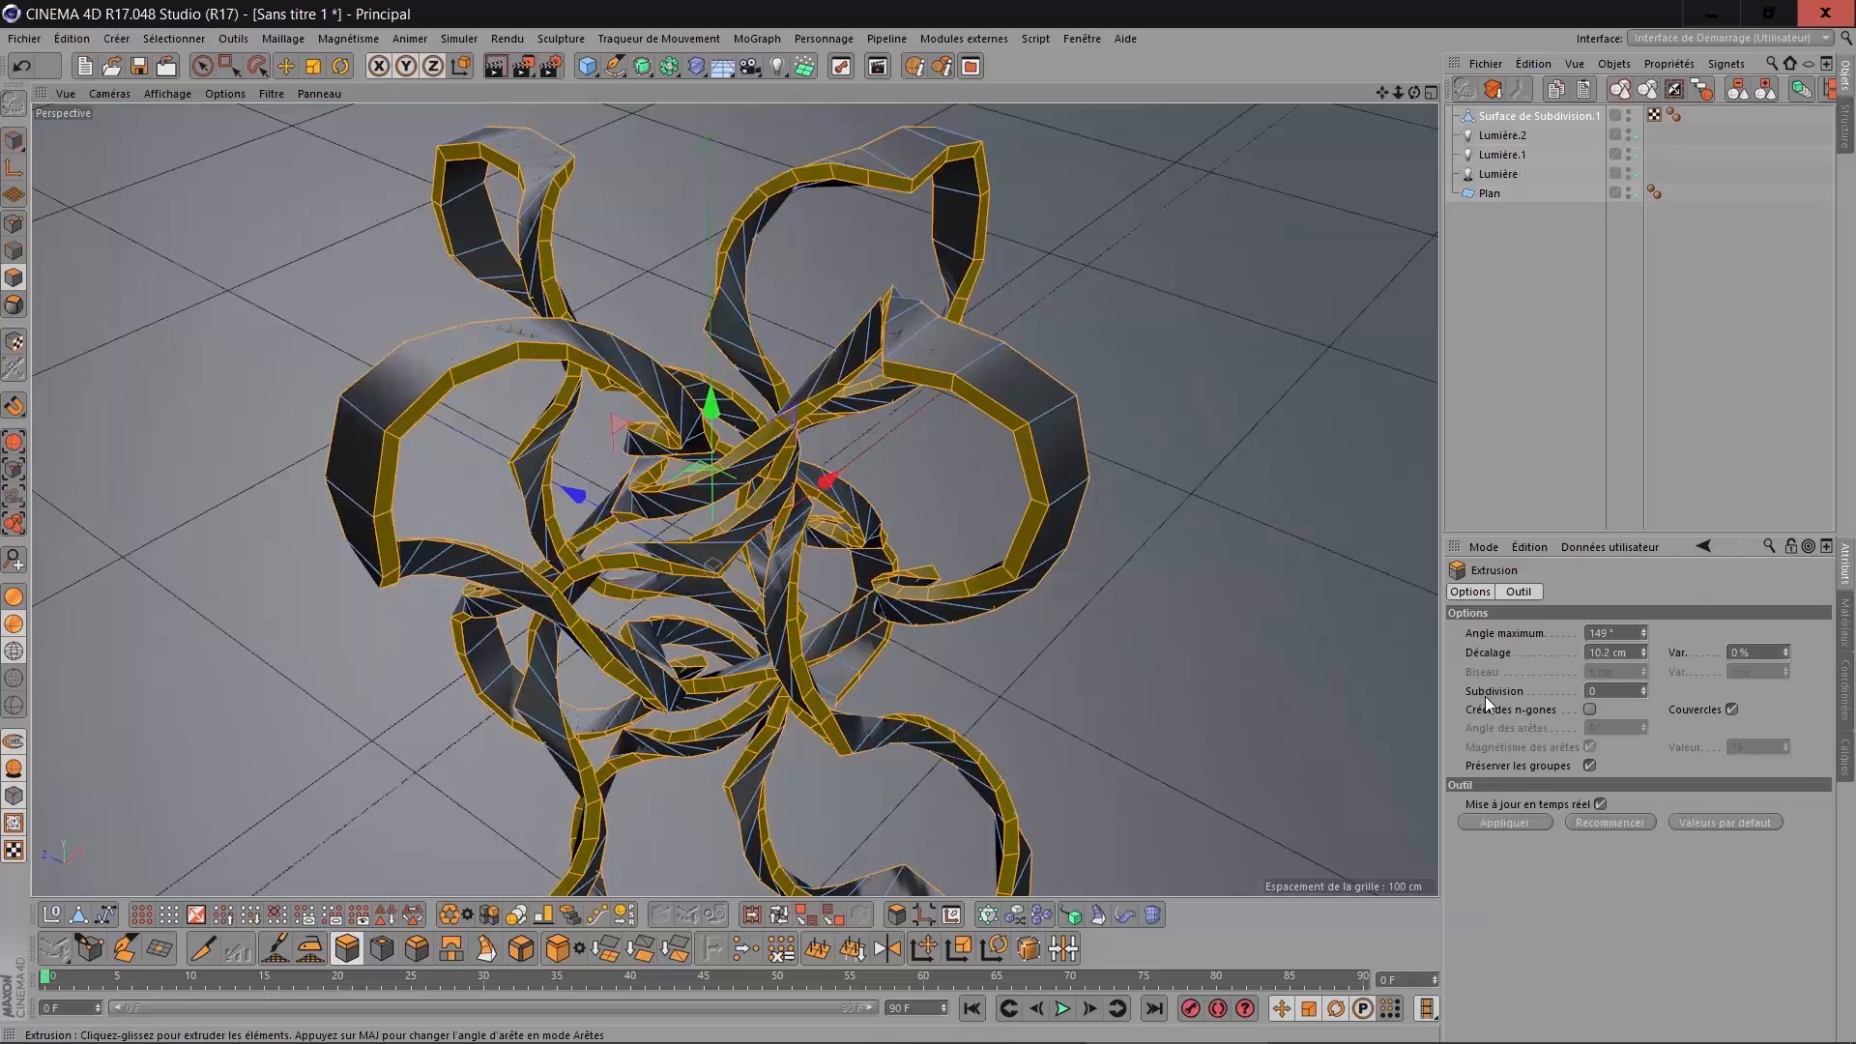
click(1731, 709)
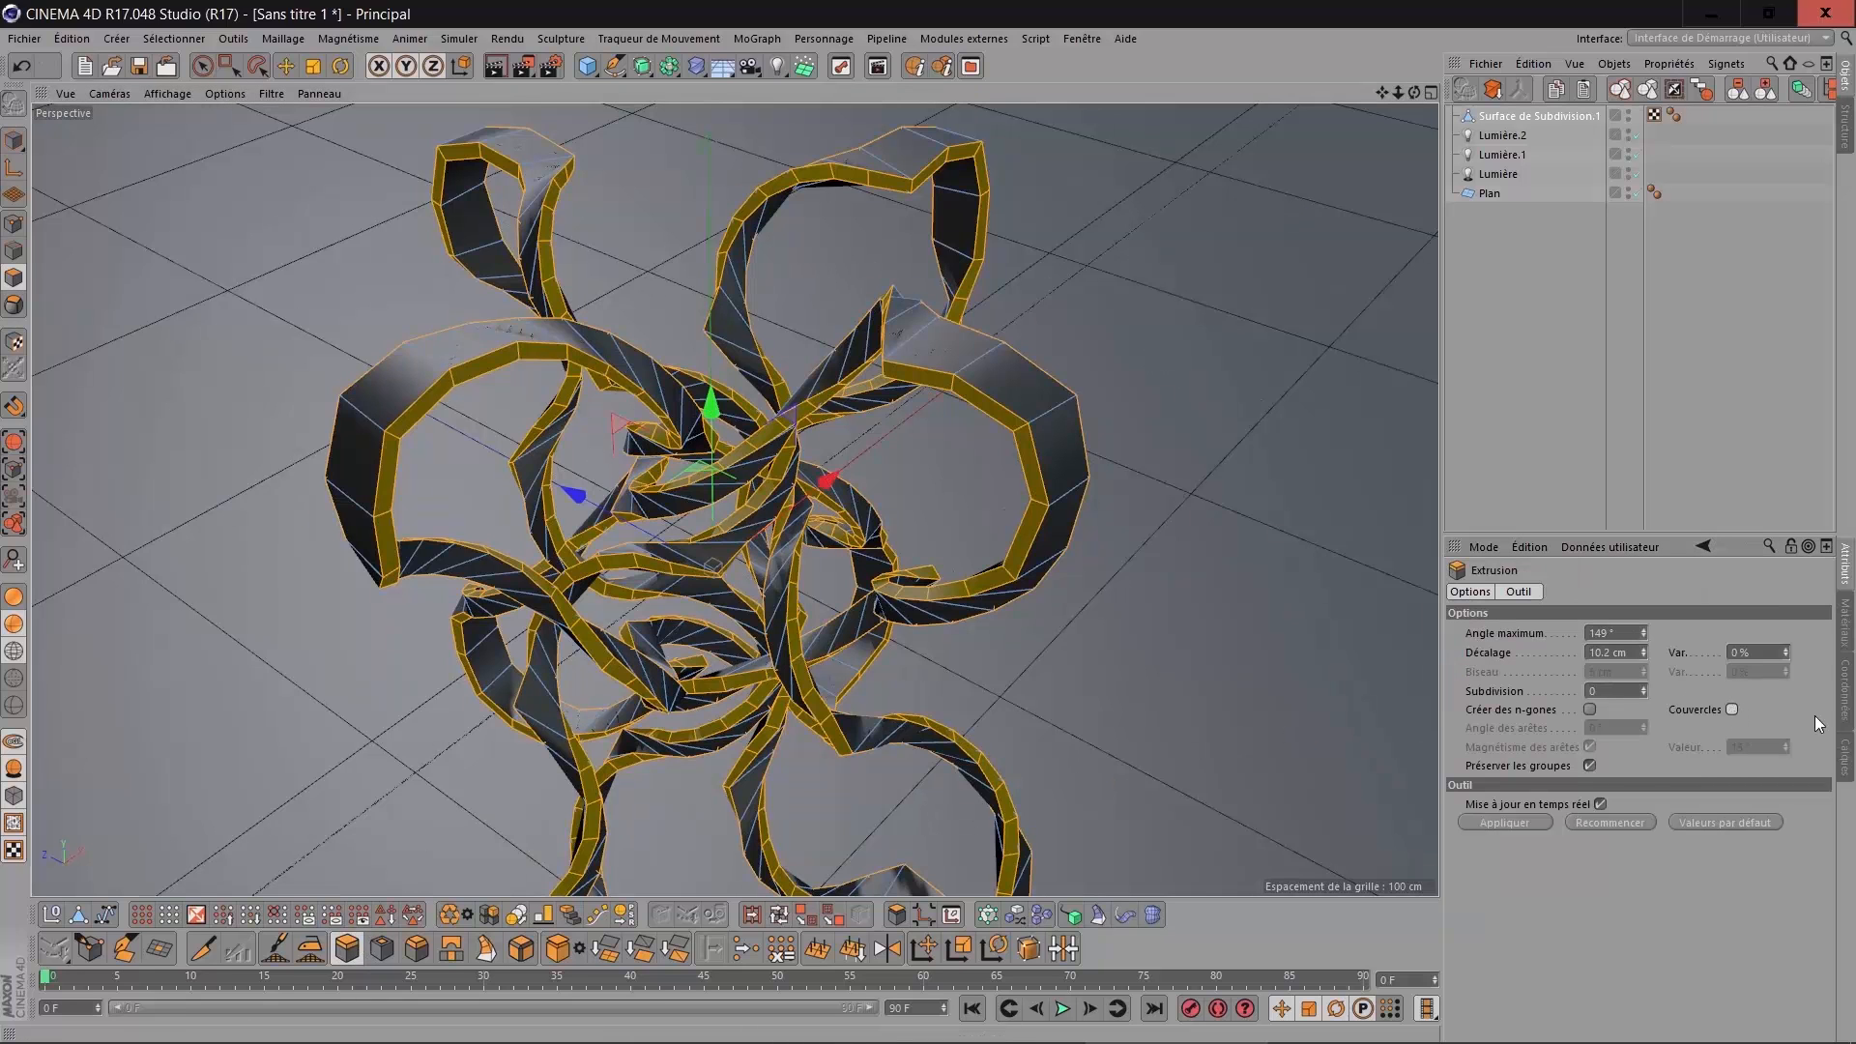
drag(1221, 681, 1167, 680)
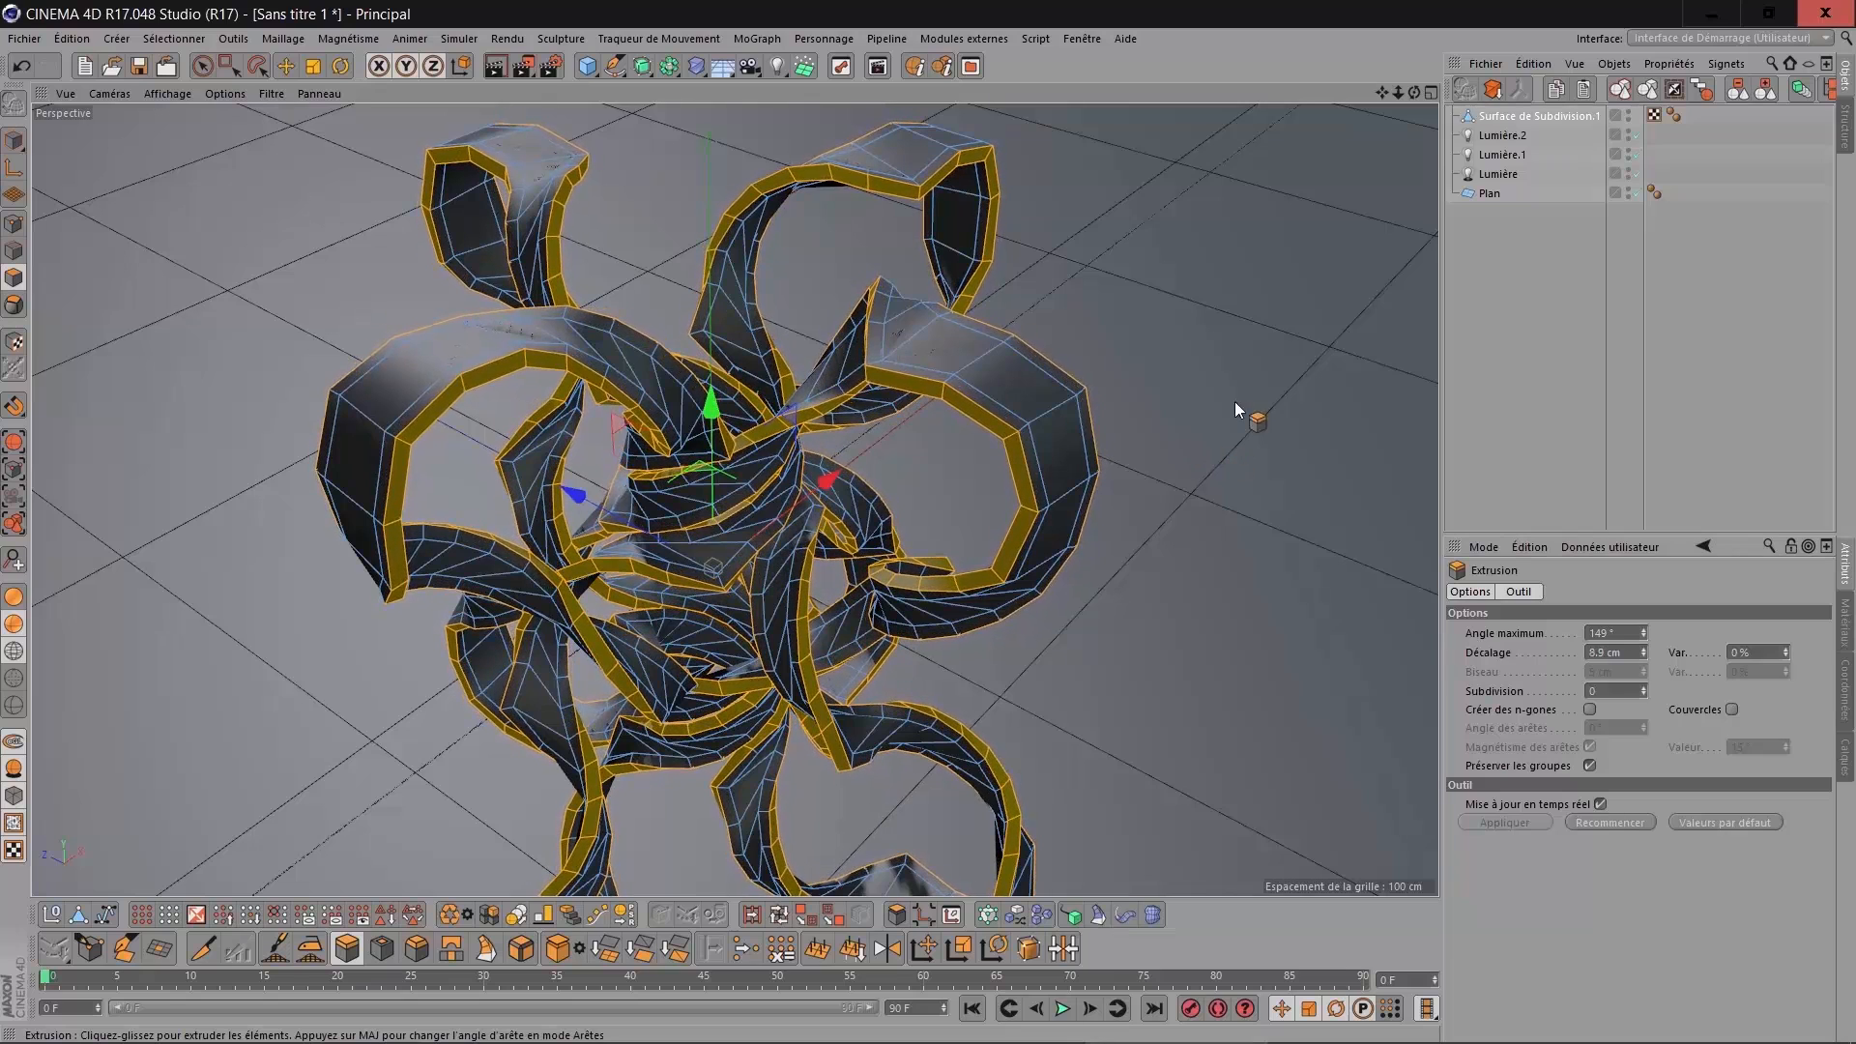
drag(1415, 93, 1377, 37)
scroll(1069, 169, up, 1)
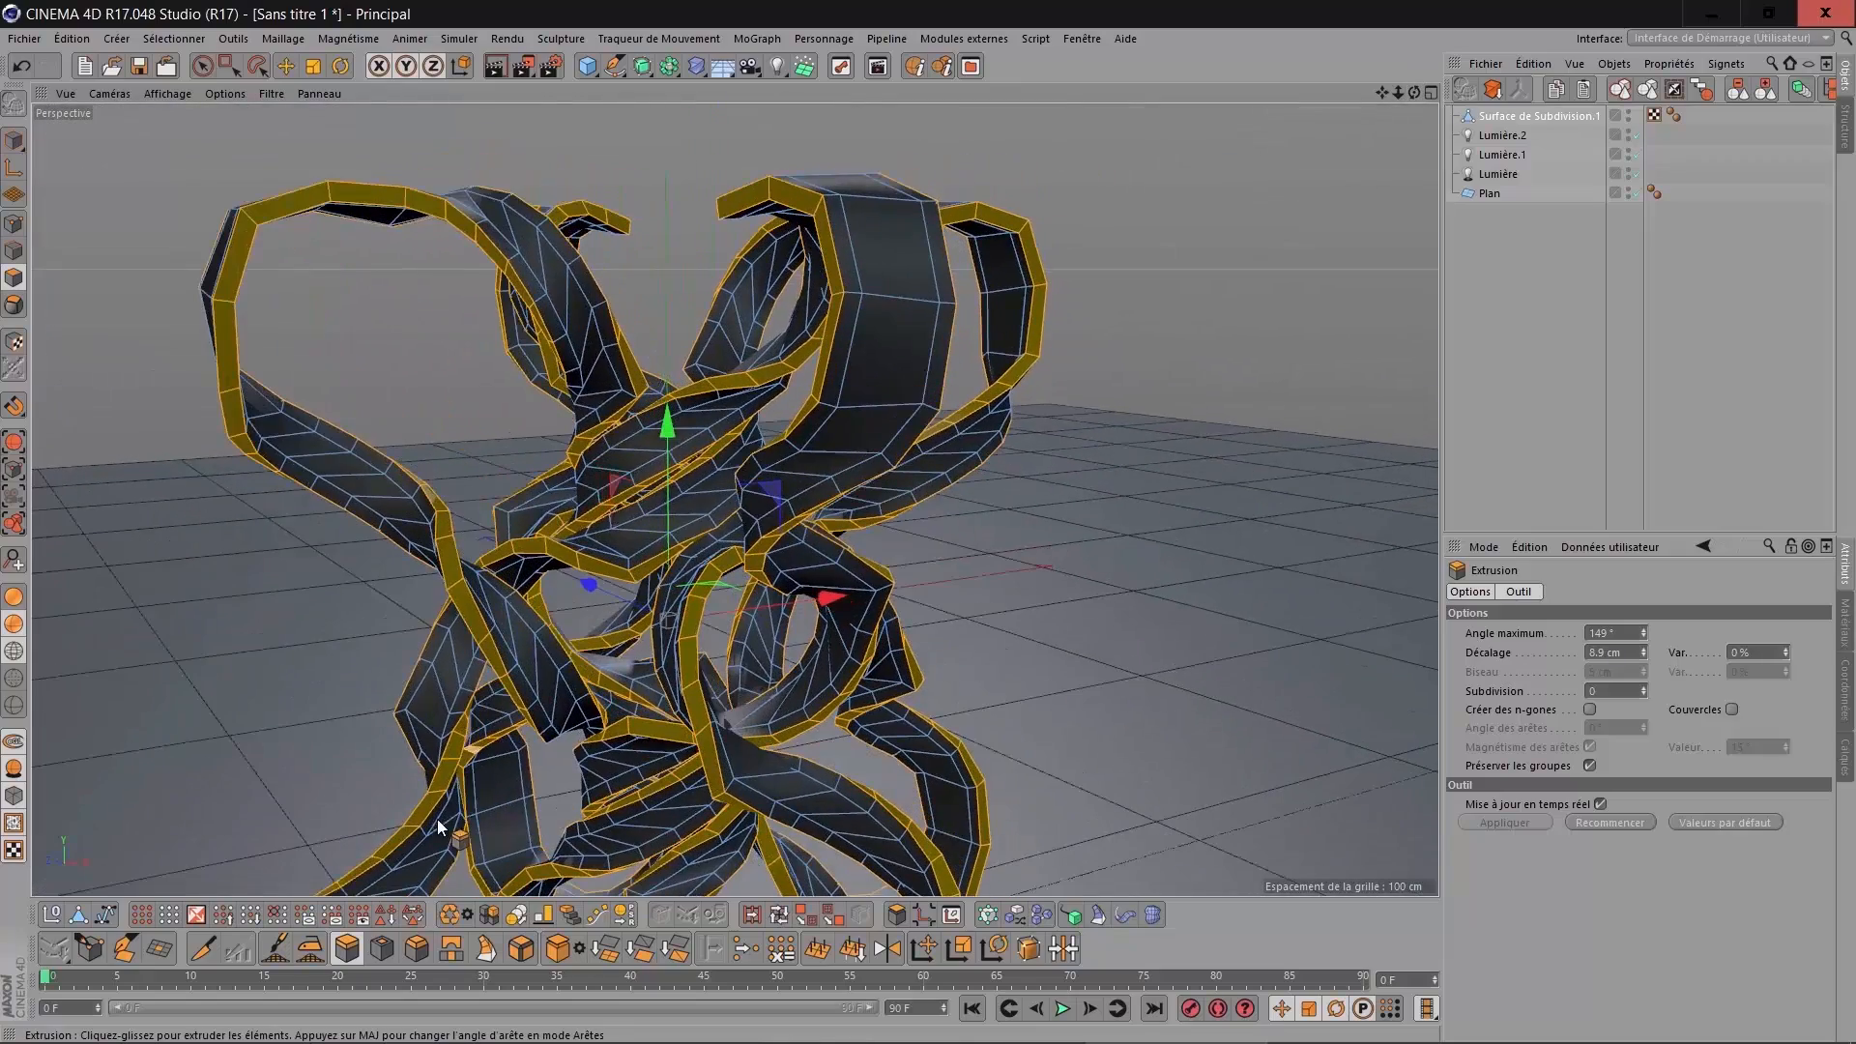
Add a Subdivision Surface and place the ribbon object Surface de Subdivision.1 under it as its child.
click(416, 949)
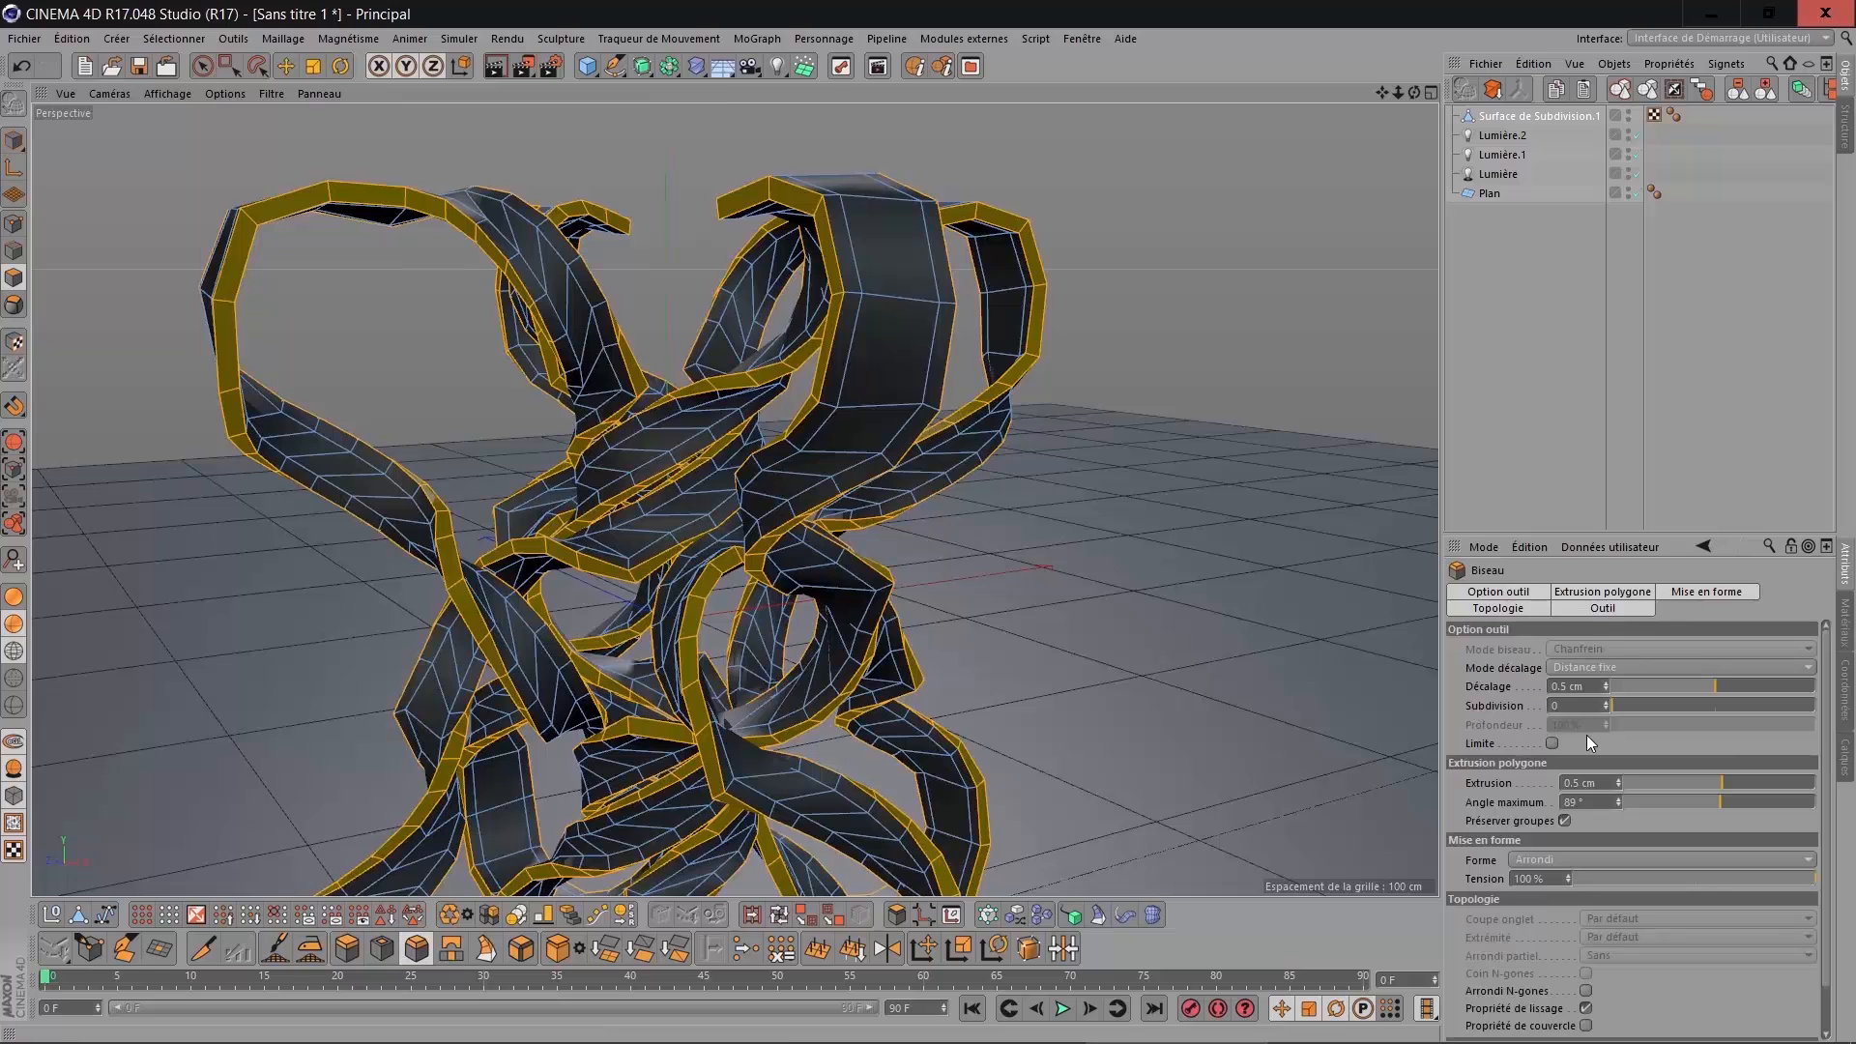
scroll(1537, 921, down, 2)
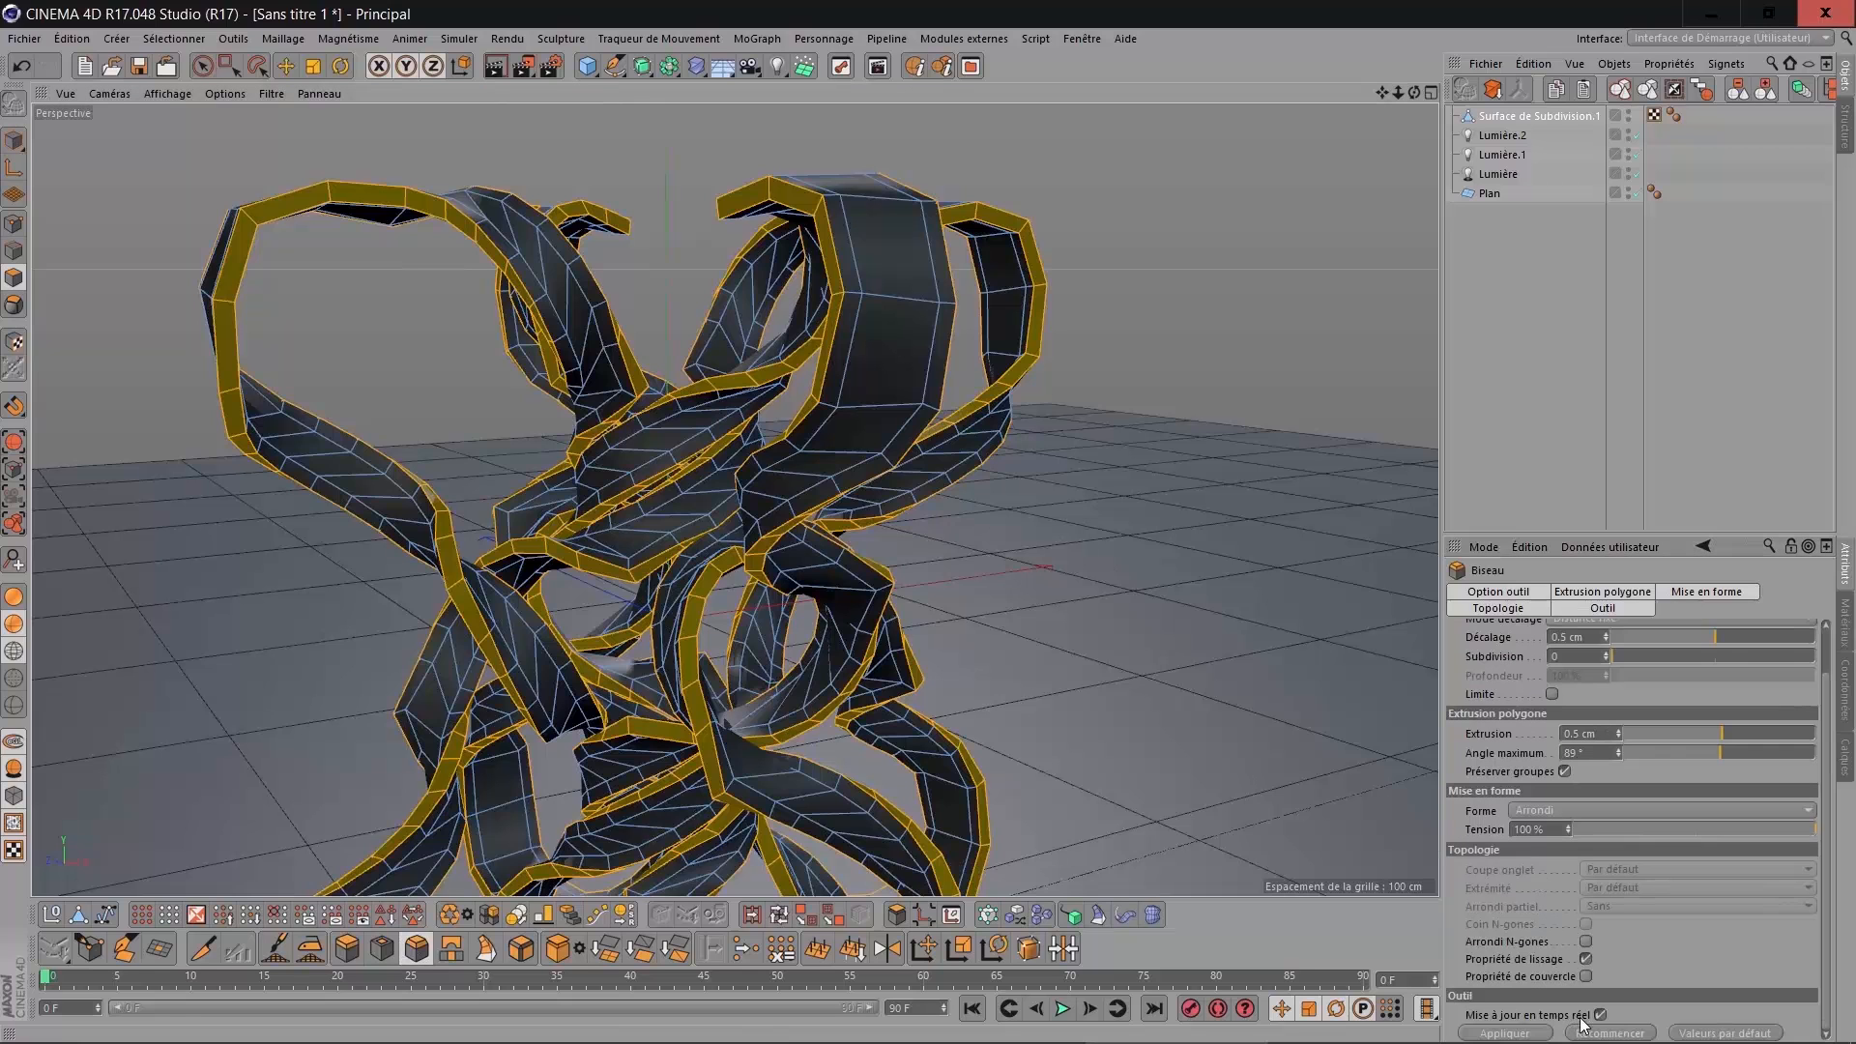
click(1485, 379)
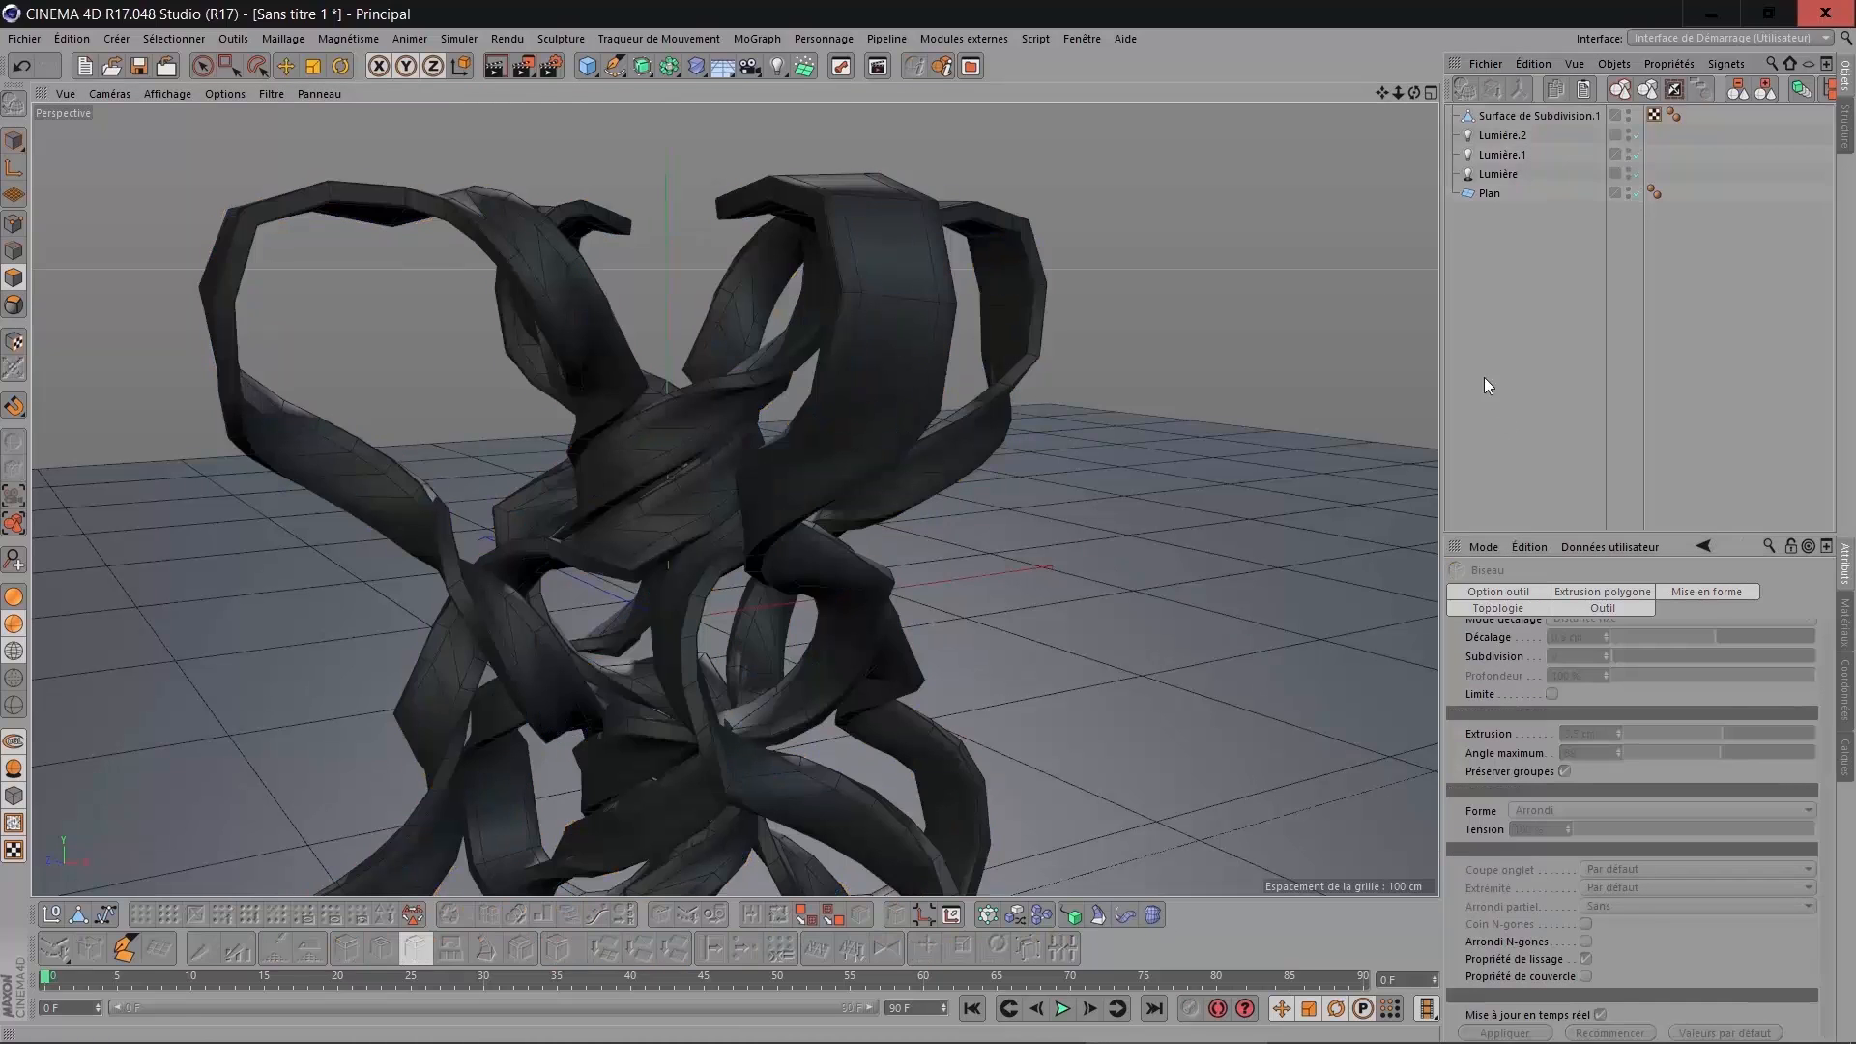
click(639, 67)
drag(1512, 142, 1524, 117)
click(1328, 422)
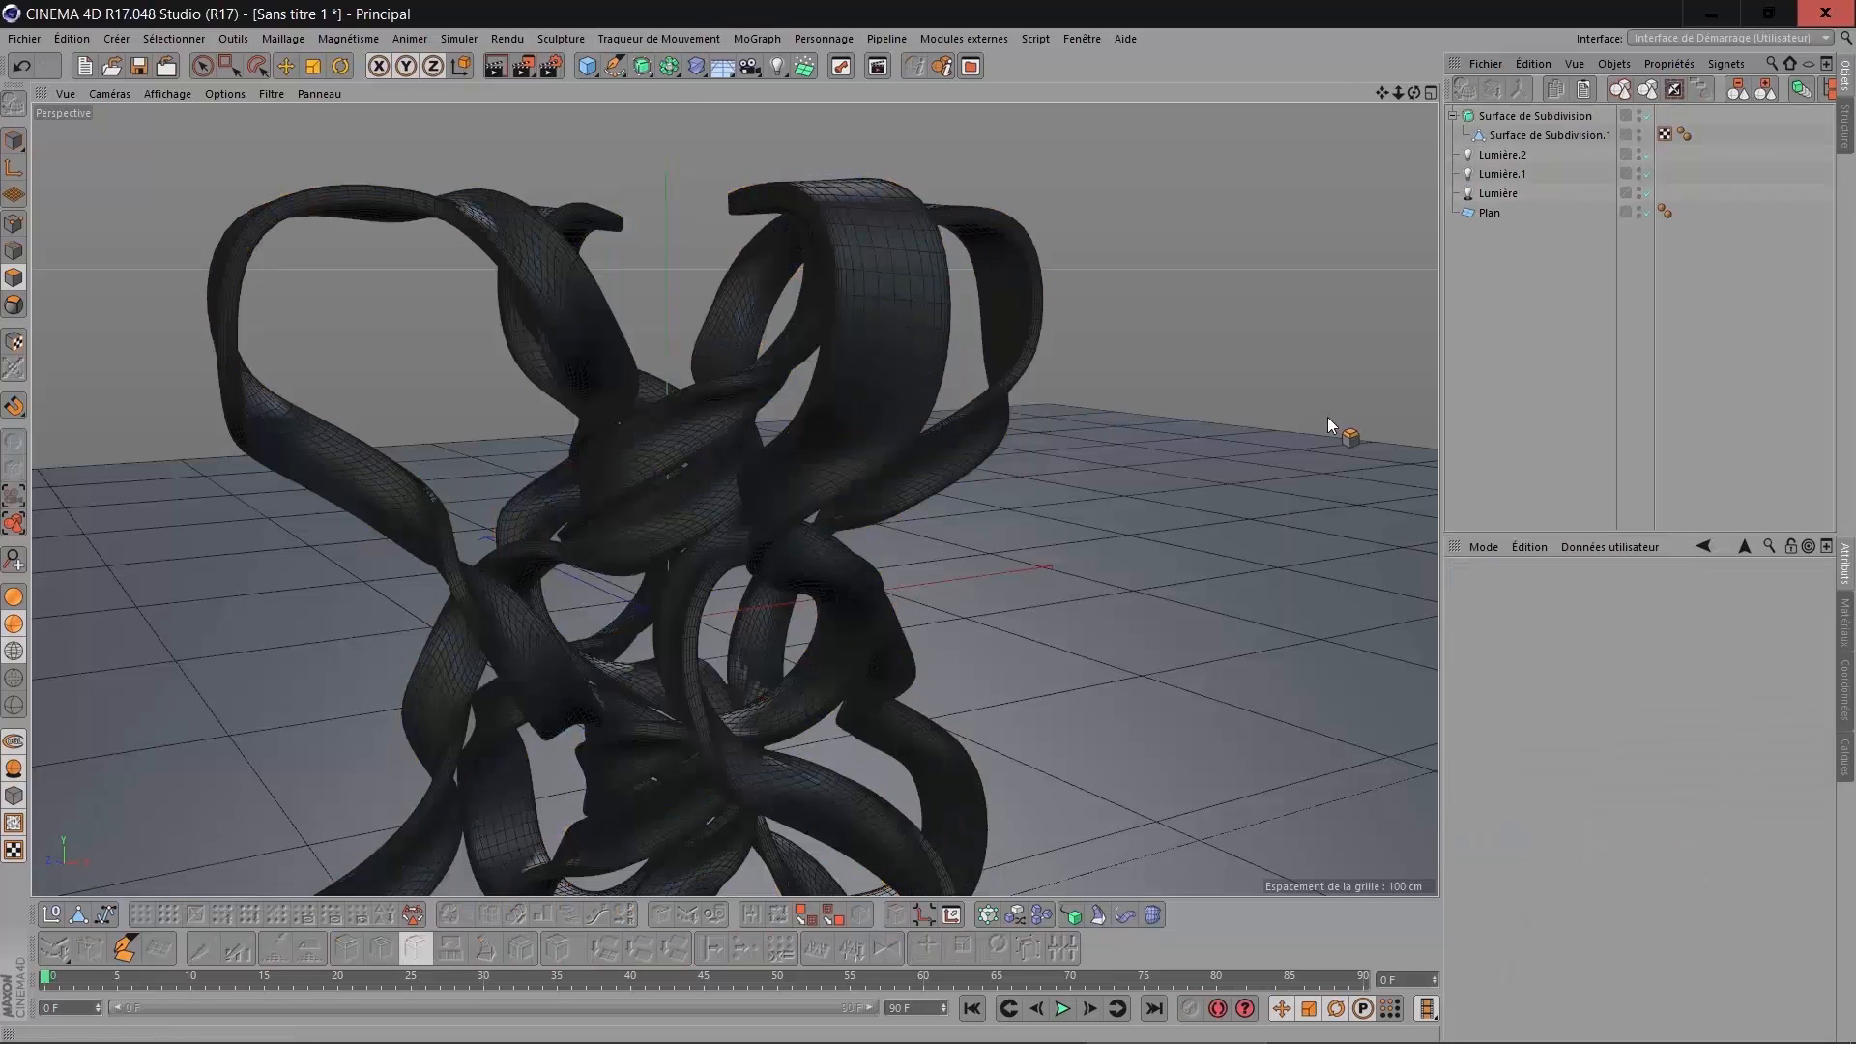
scroll(1228, 396, down, 3)
drag(1414, 92, 1498, 232)
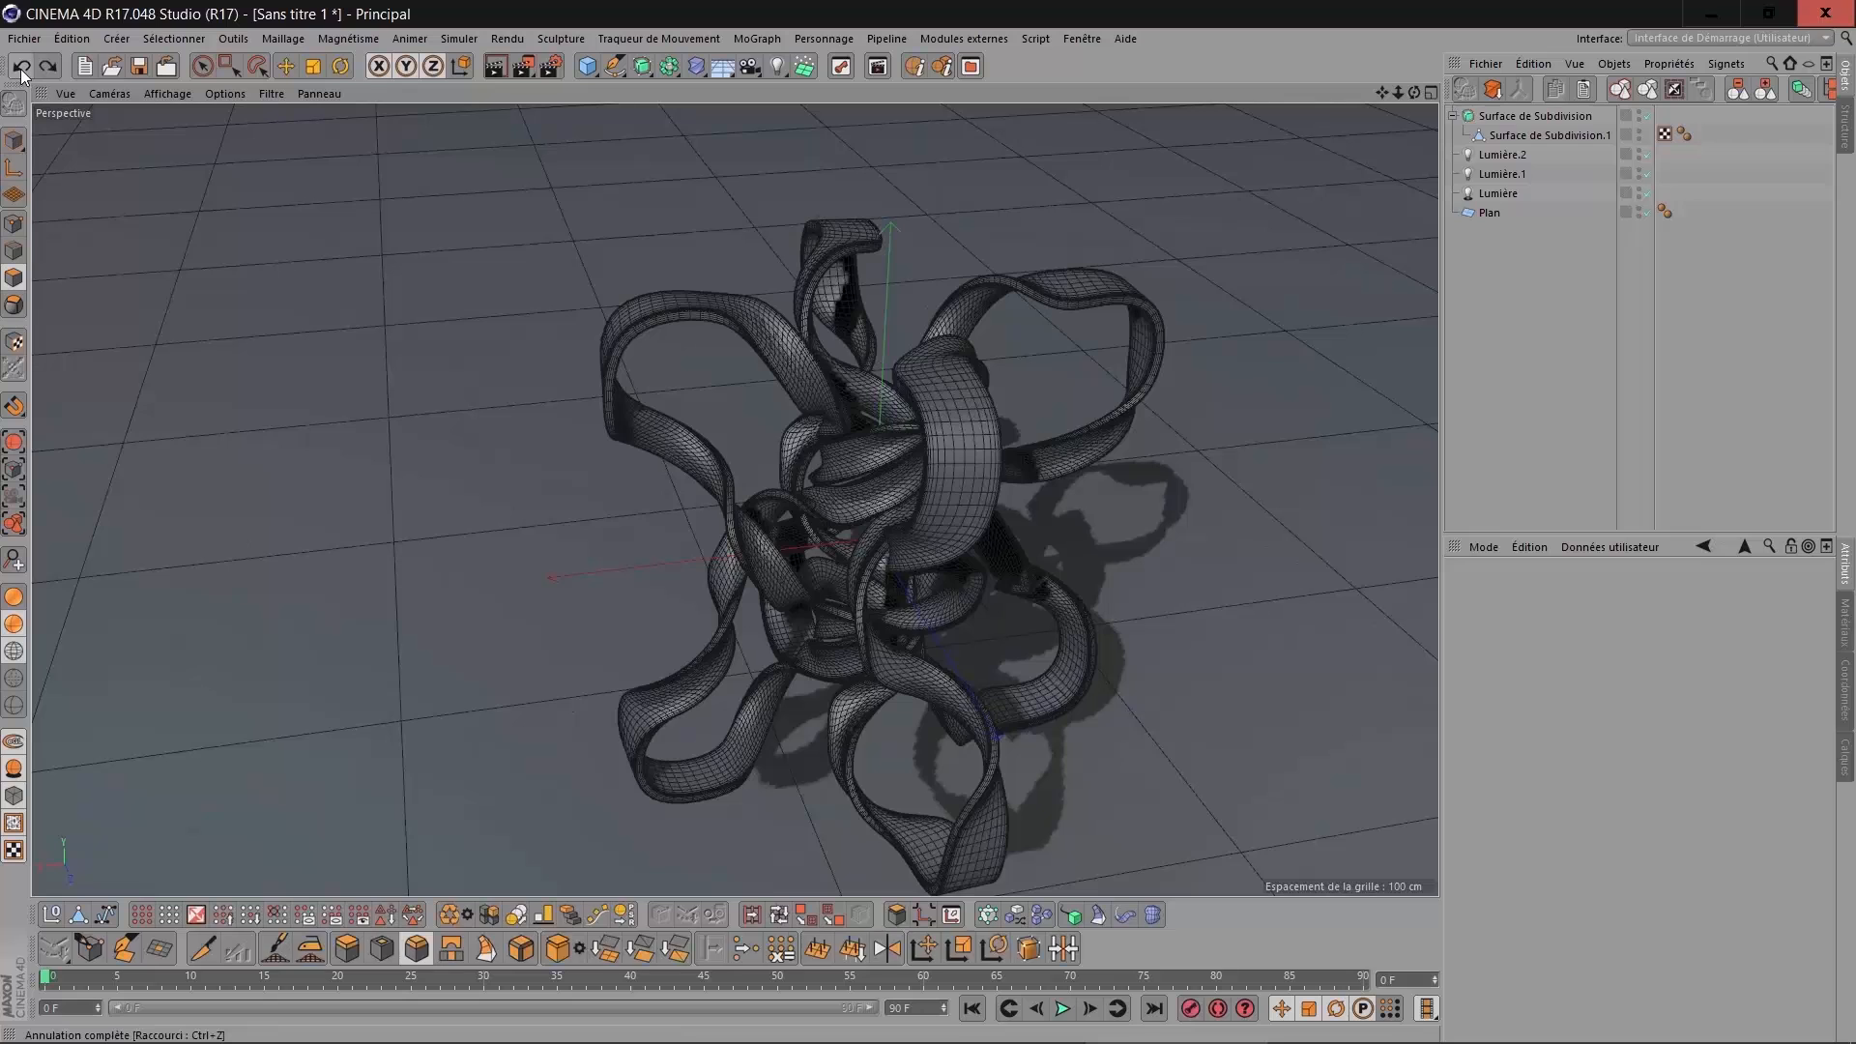
Undo the ribbon modelling and the earlier merge, back to the Subdivision Surface with the editable Cloneur as its child.
click(21, 68)
click(21, 68)
click(21, 68)
click(21, 67)
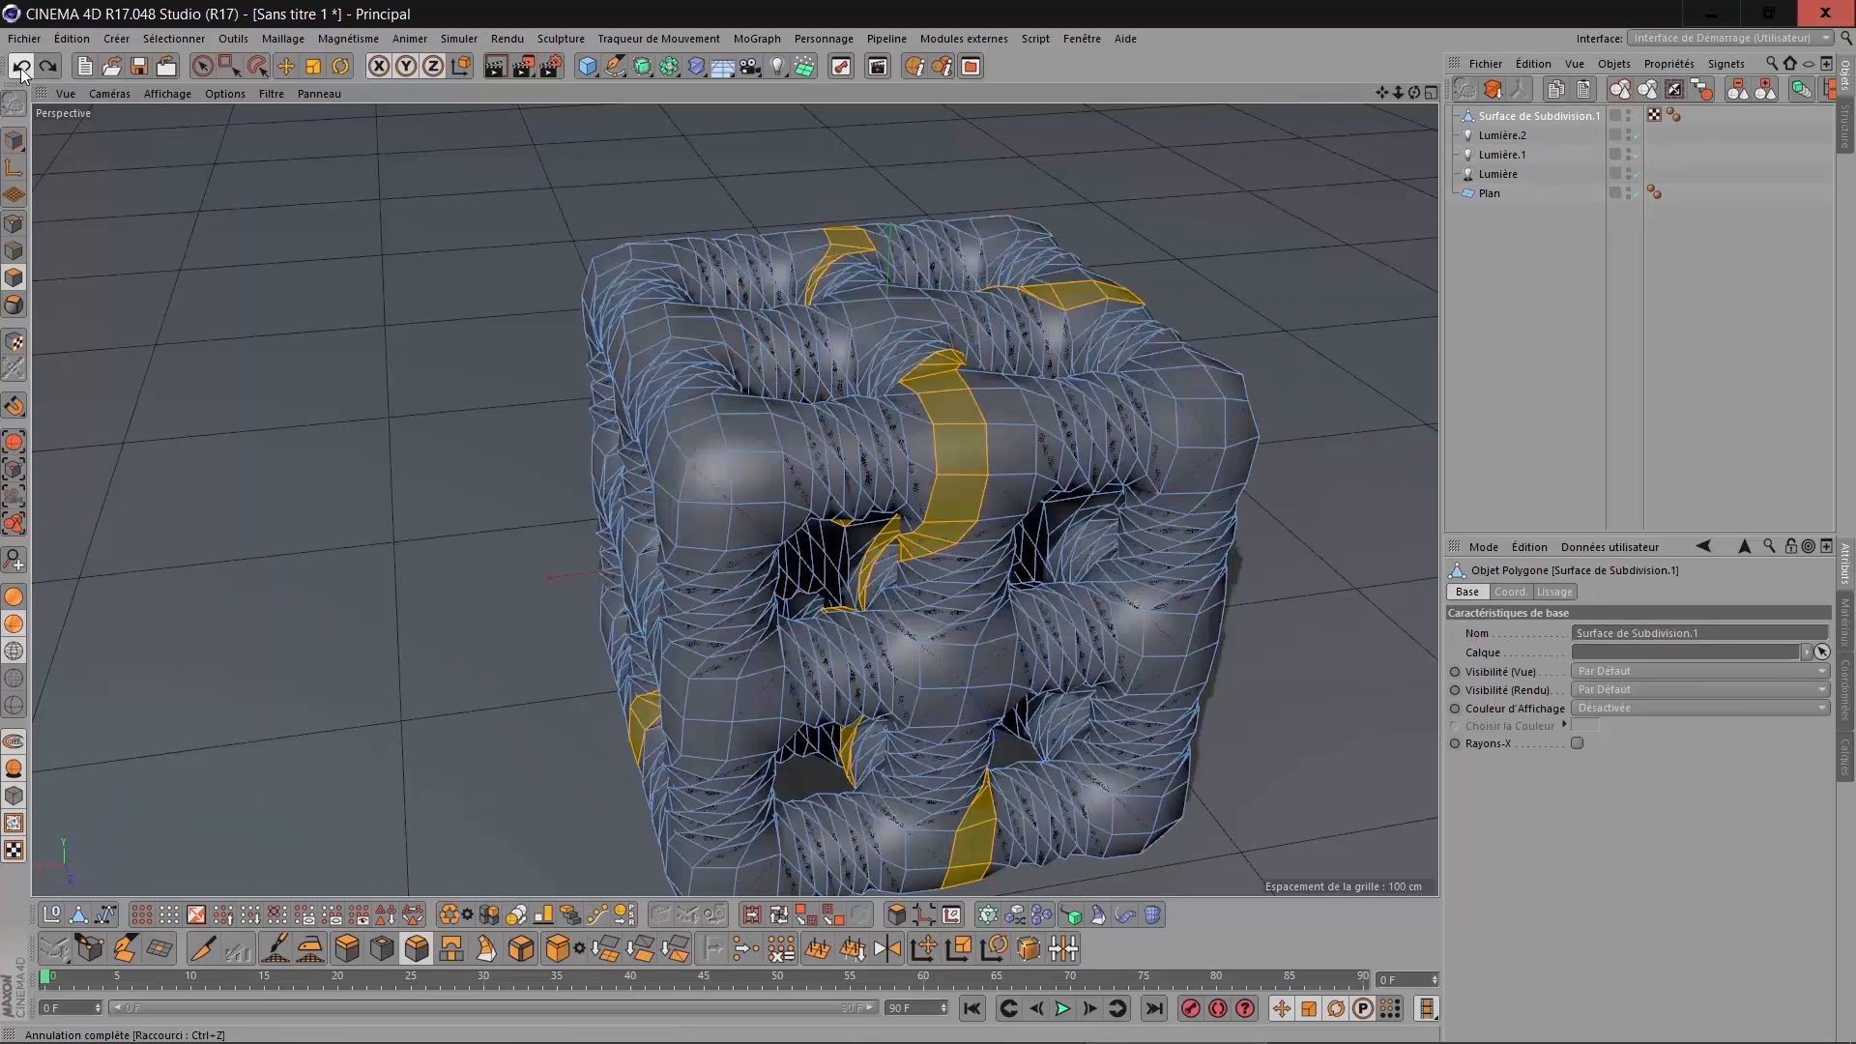
click(21, 68)
click(21, 68)
click(21, 68)
click(21, 68)
click(21, 67)
click(21, 68)
click(21, 68)
click(21, 68)
click(21, 68)
click(21, 67)
click(21, 68)
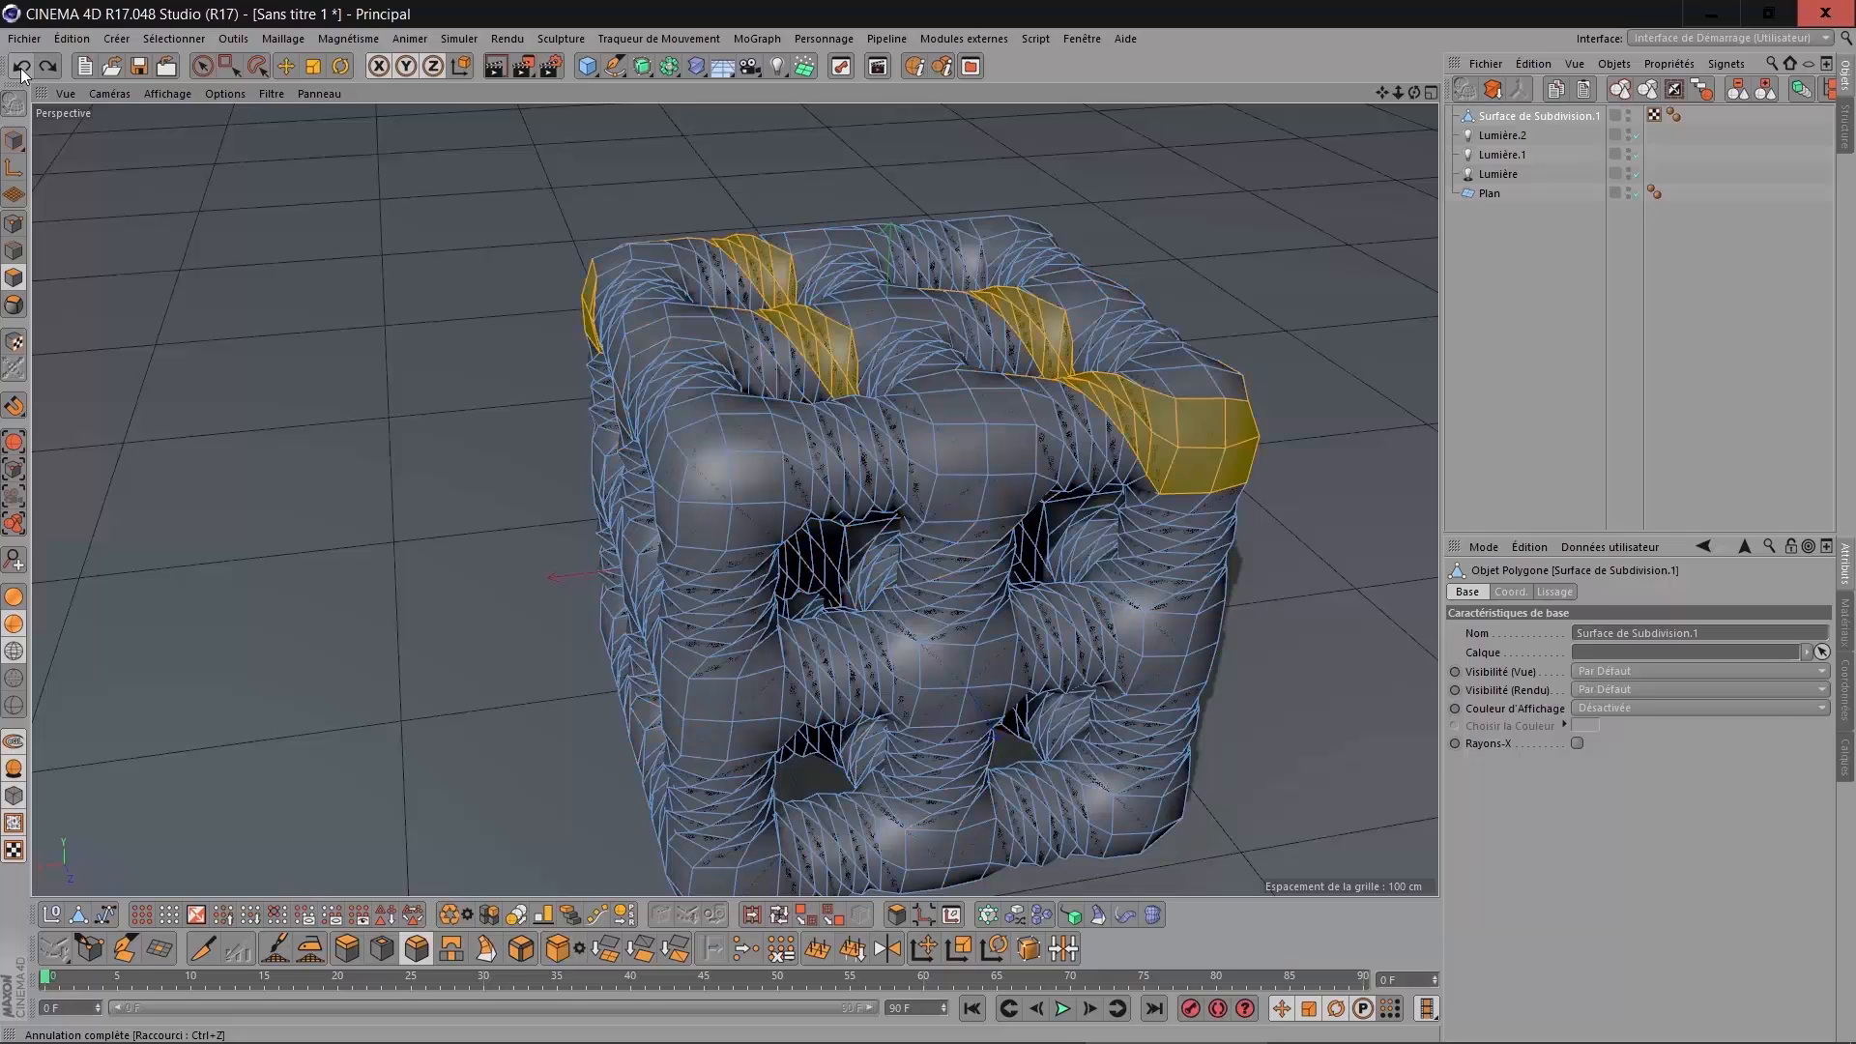
click(21, 68)
click(21, 67)
click(21, 68)
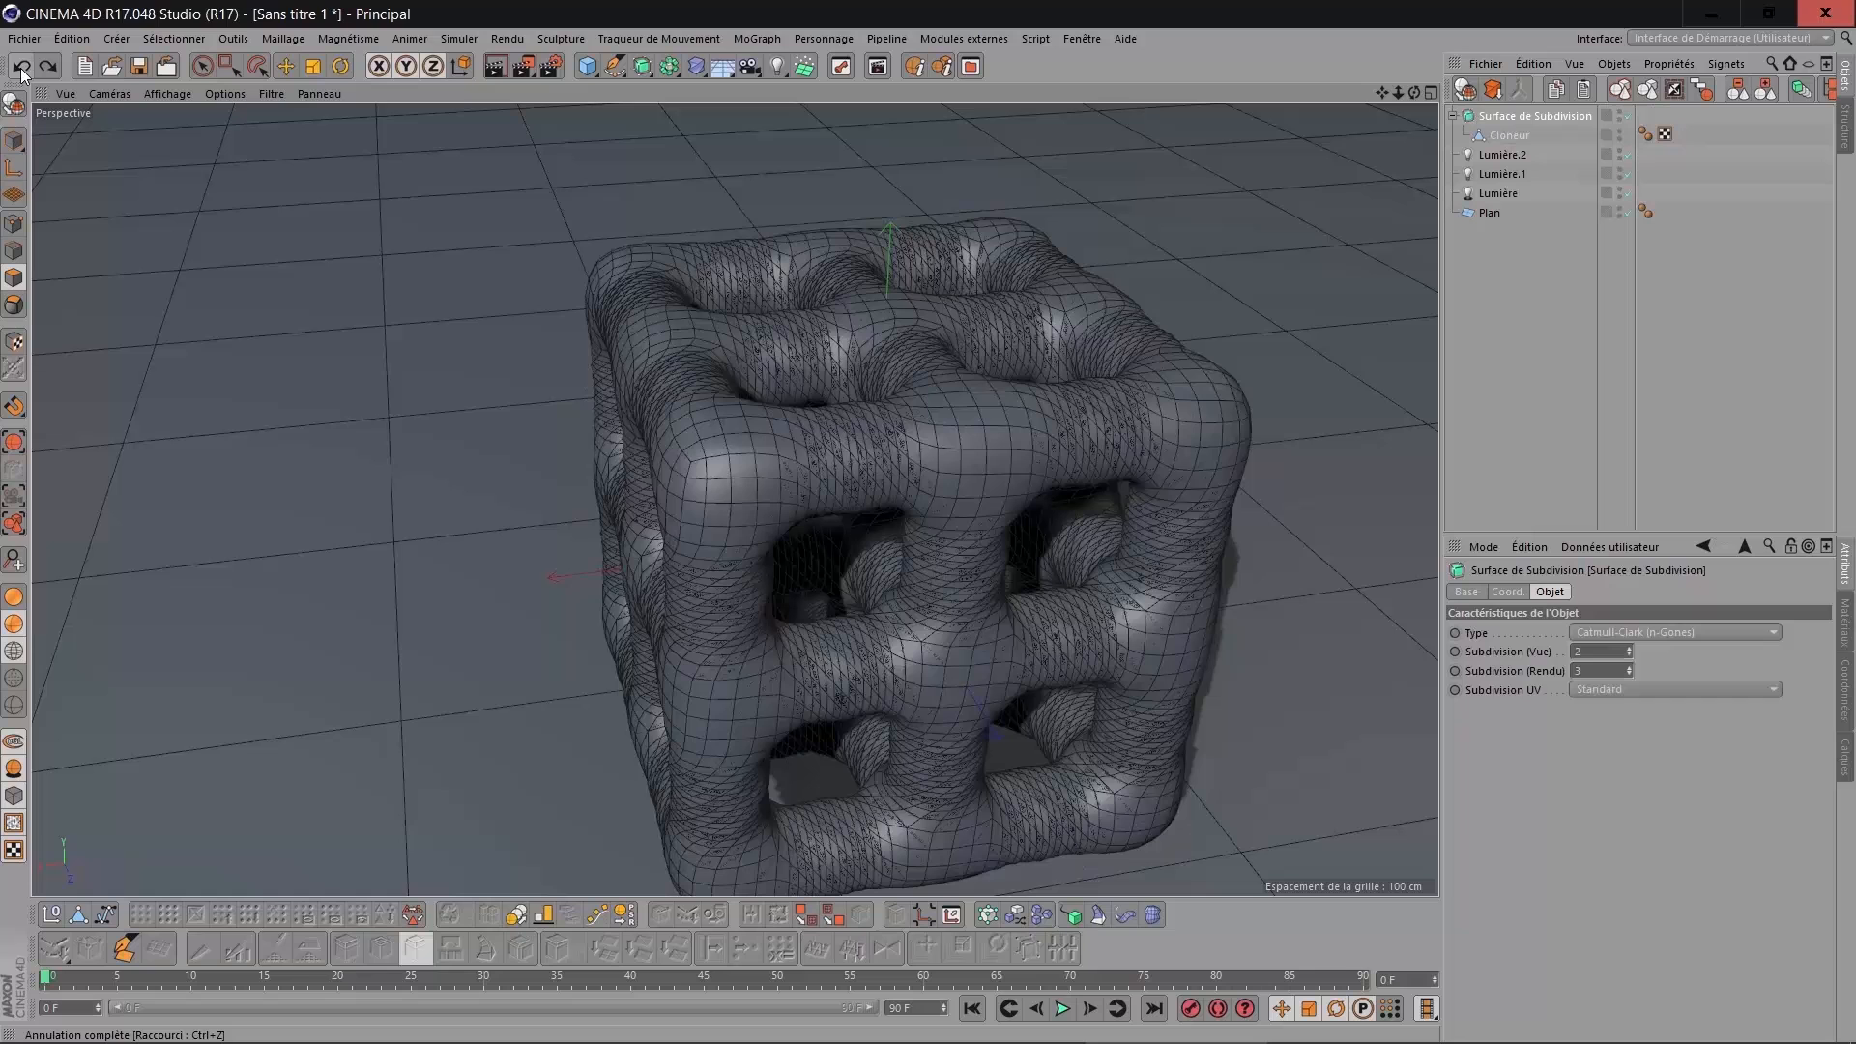
click(22, 68)
click(22, 68)
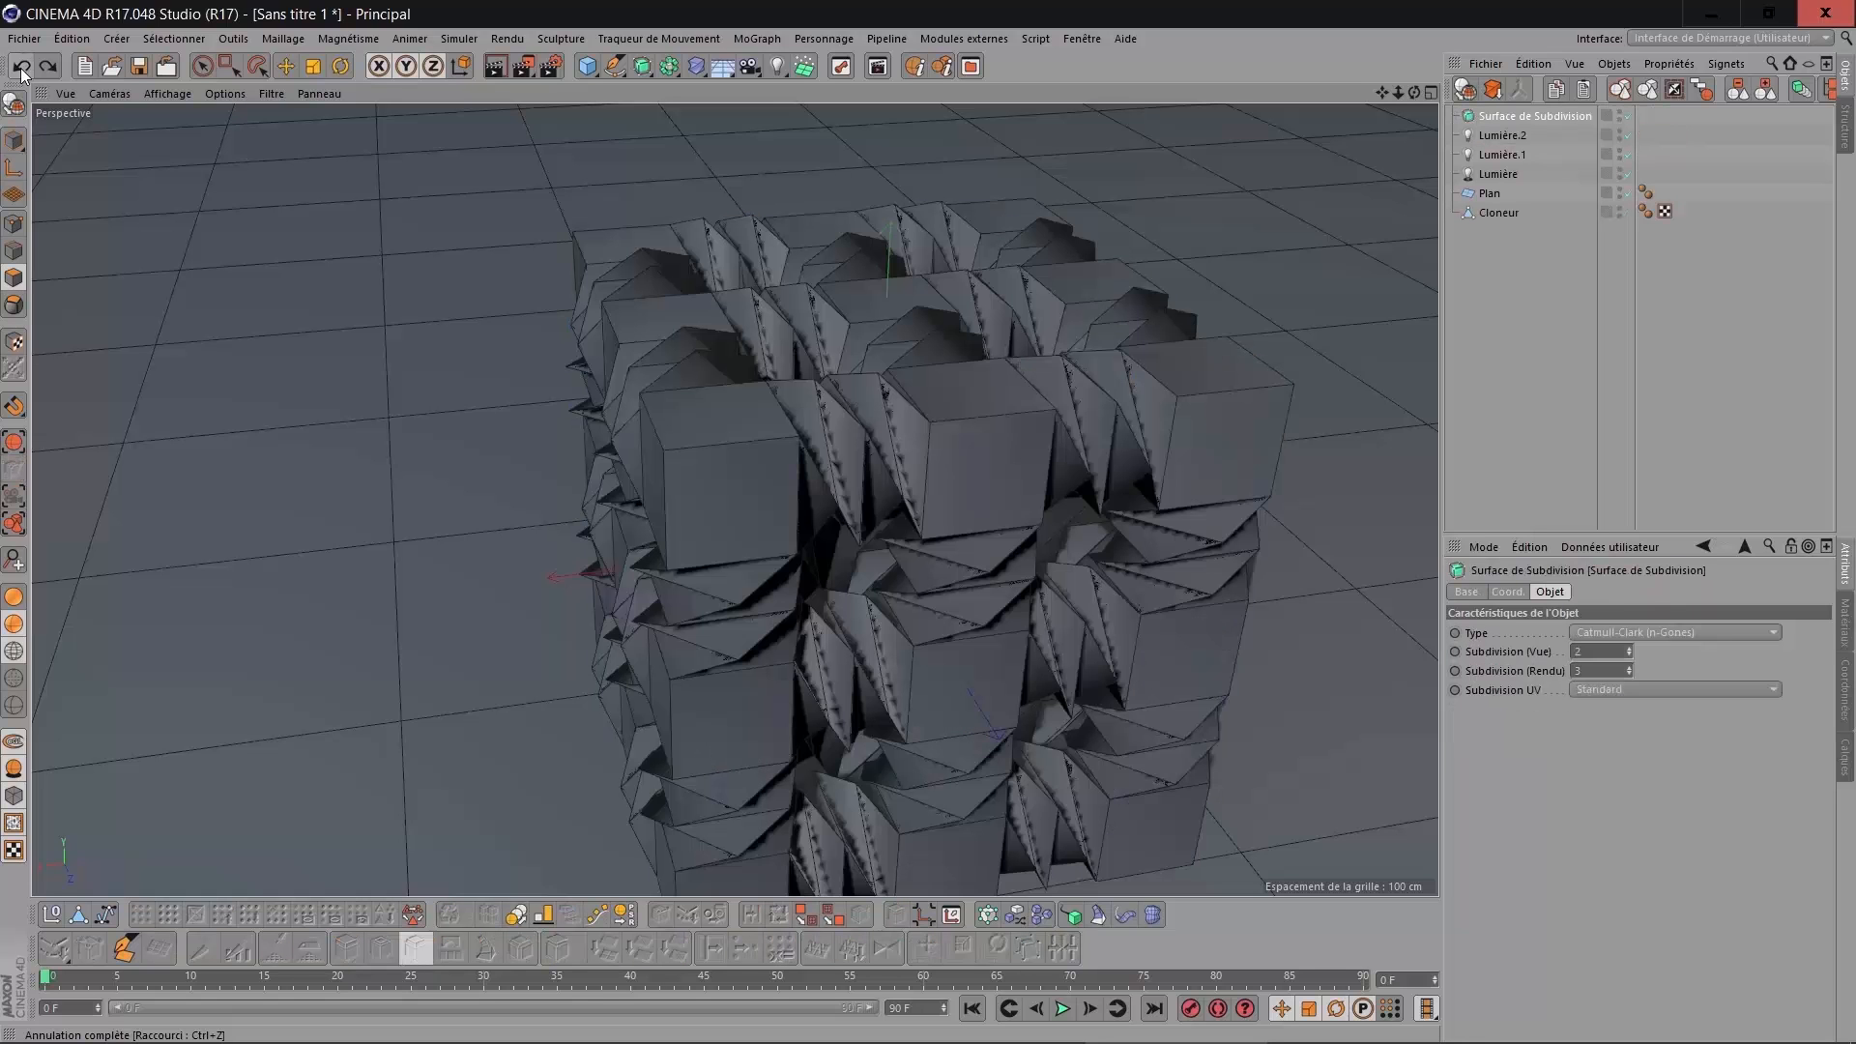
click(46, 67)
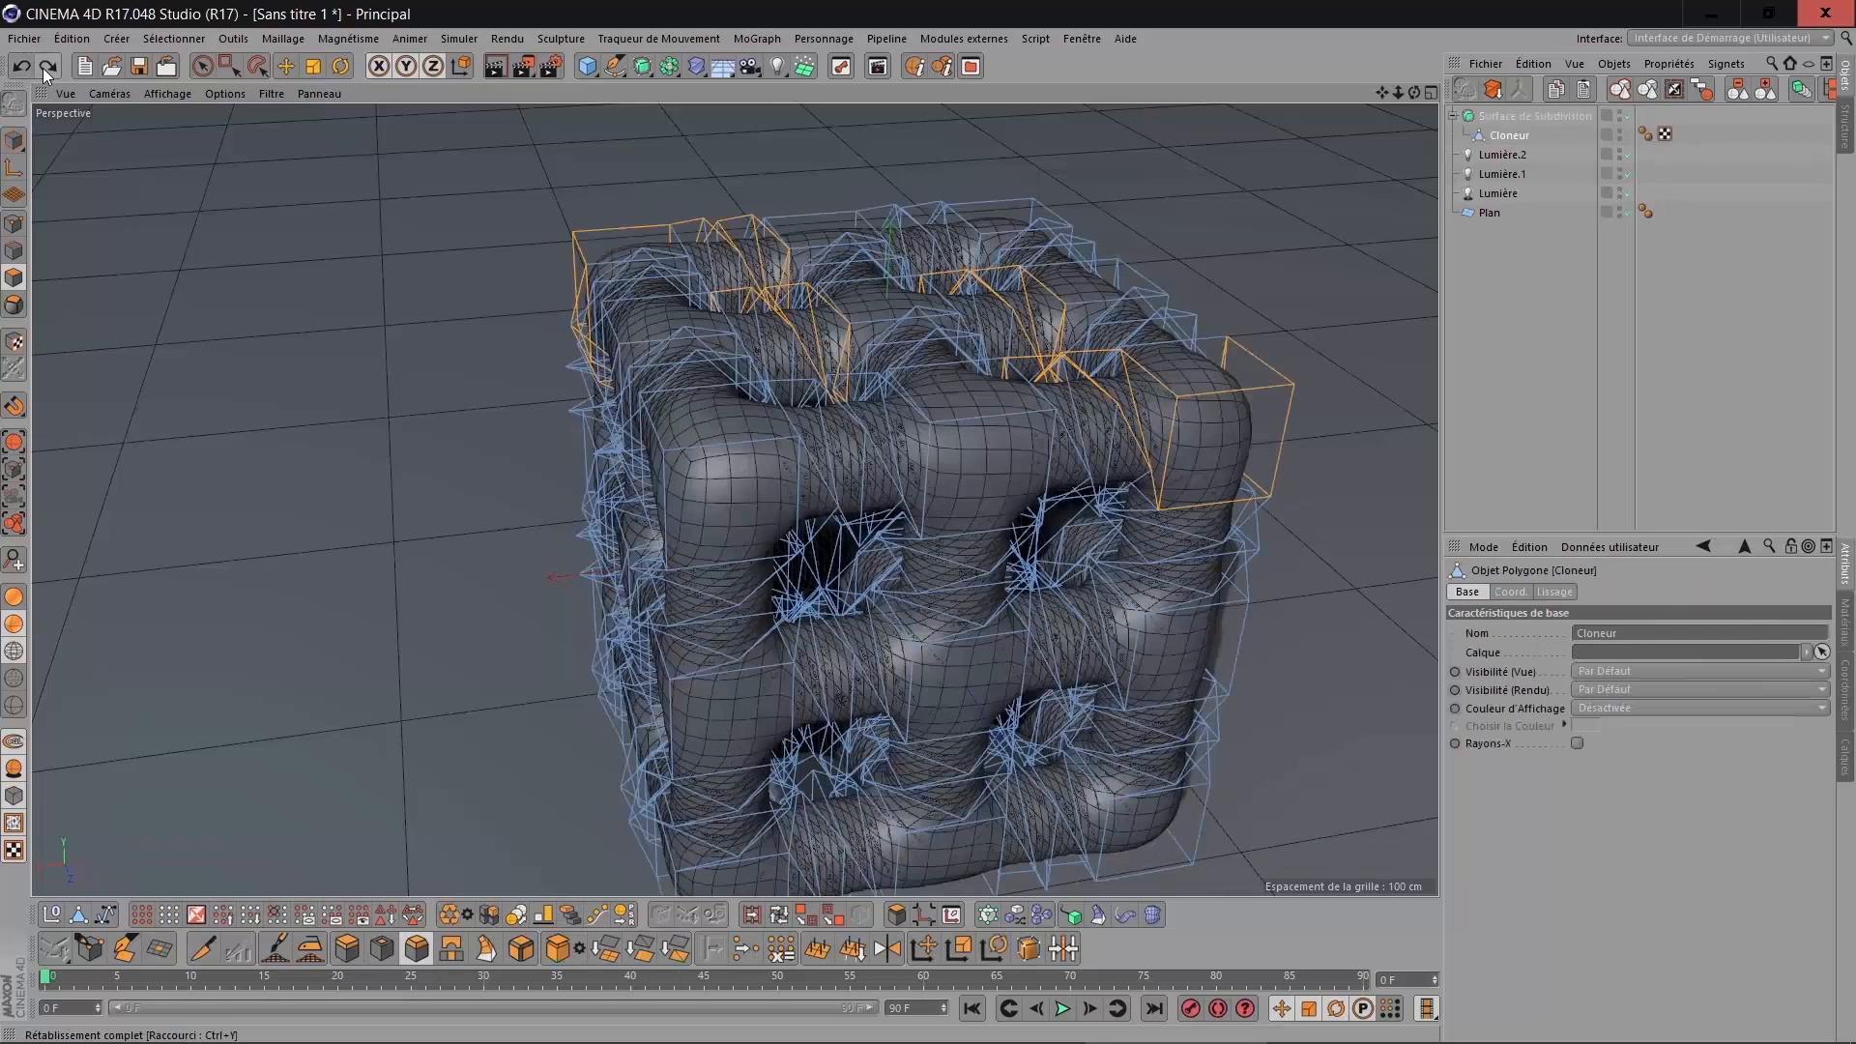
Set the Subdivision Surface's viewport subdivision to 3 and merge it with its child Cloneur into a single polygon object.
click(1520, 118)
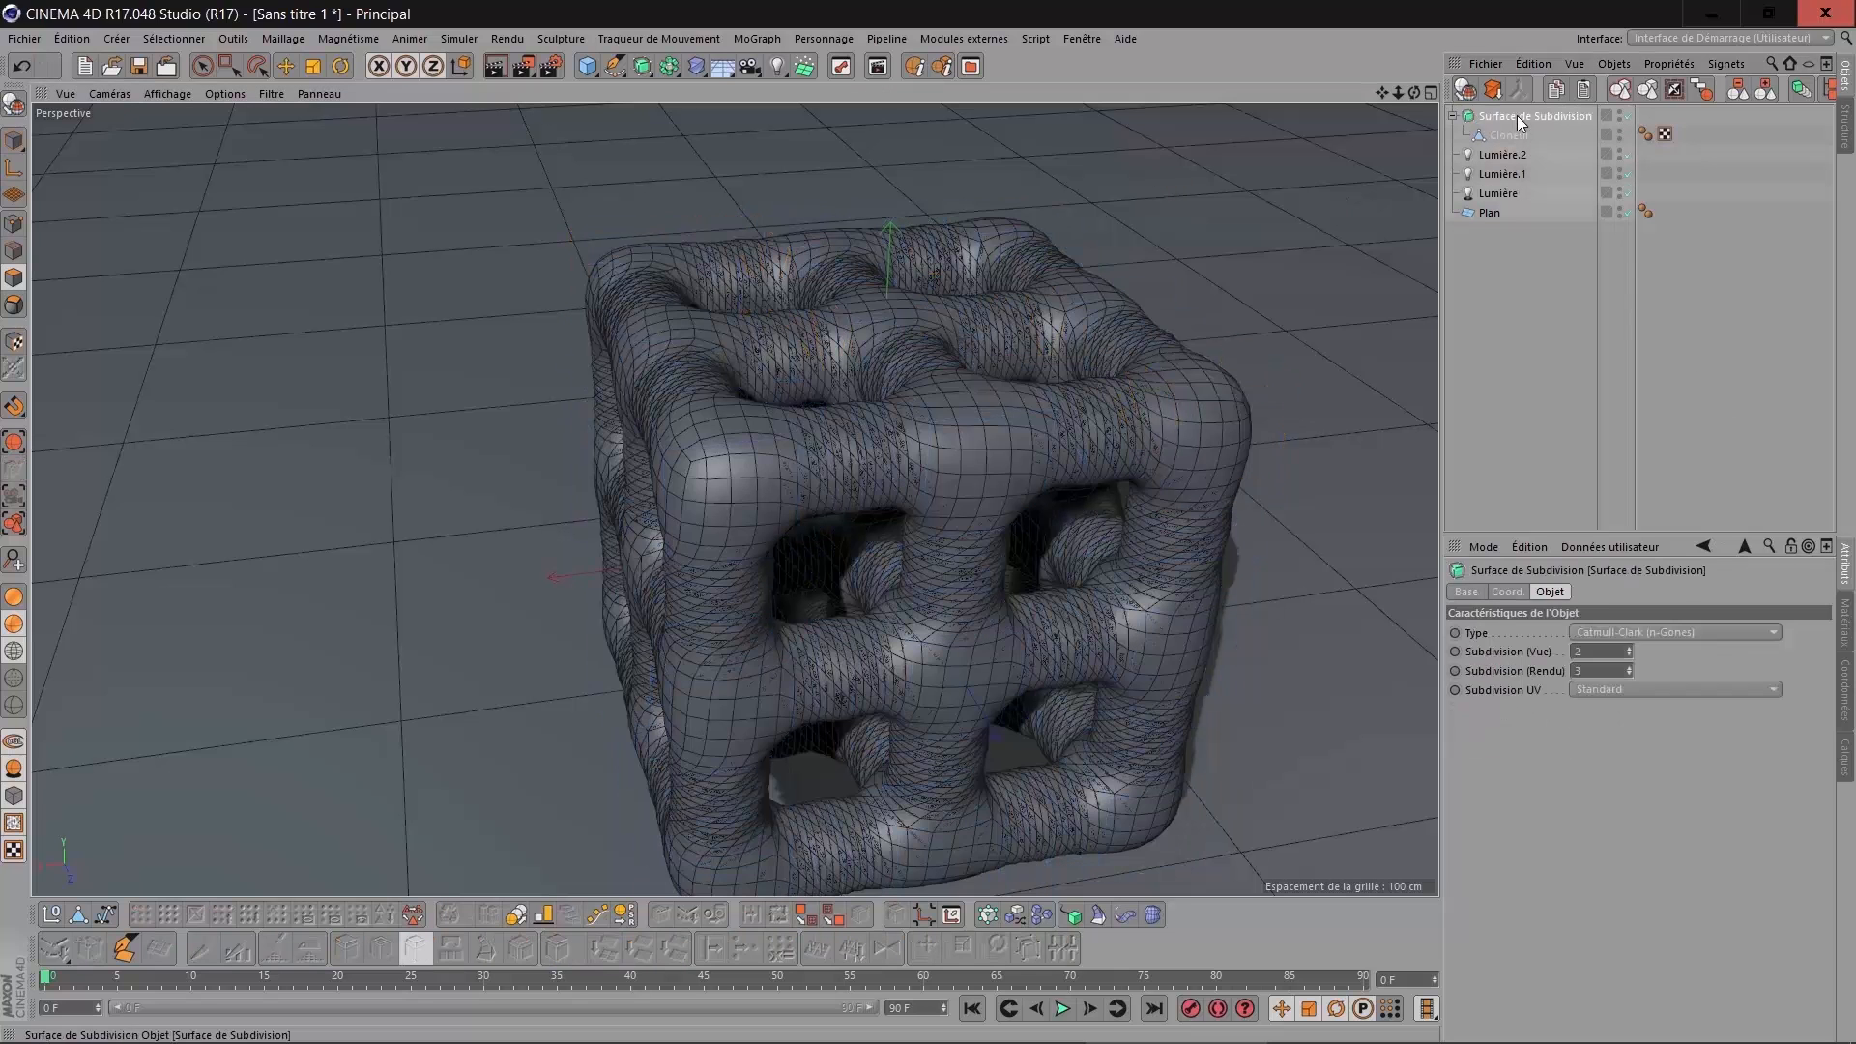
double_click(1613, 651)
text(3)
key(Return)
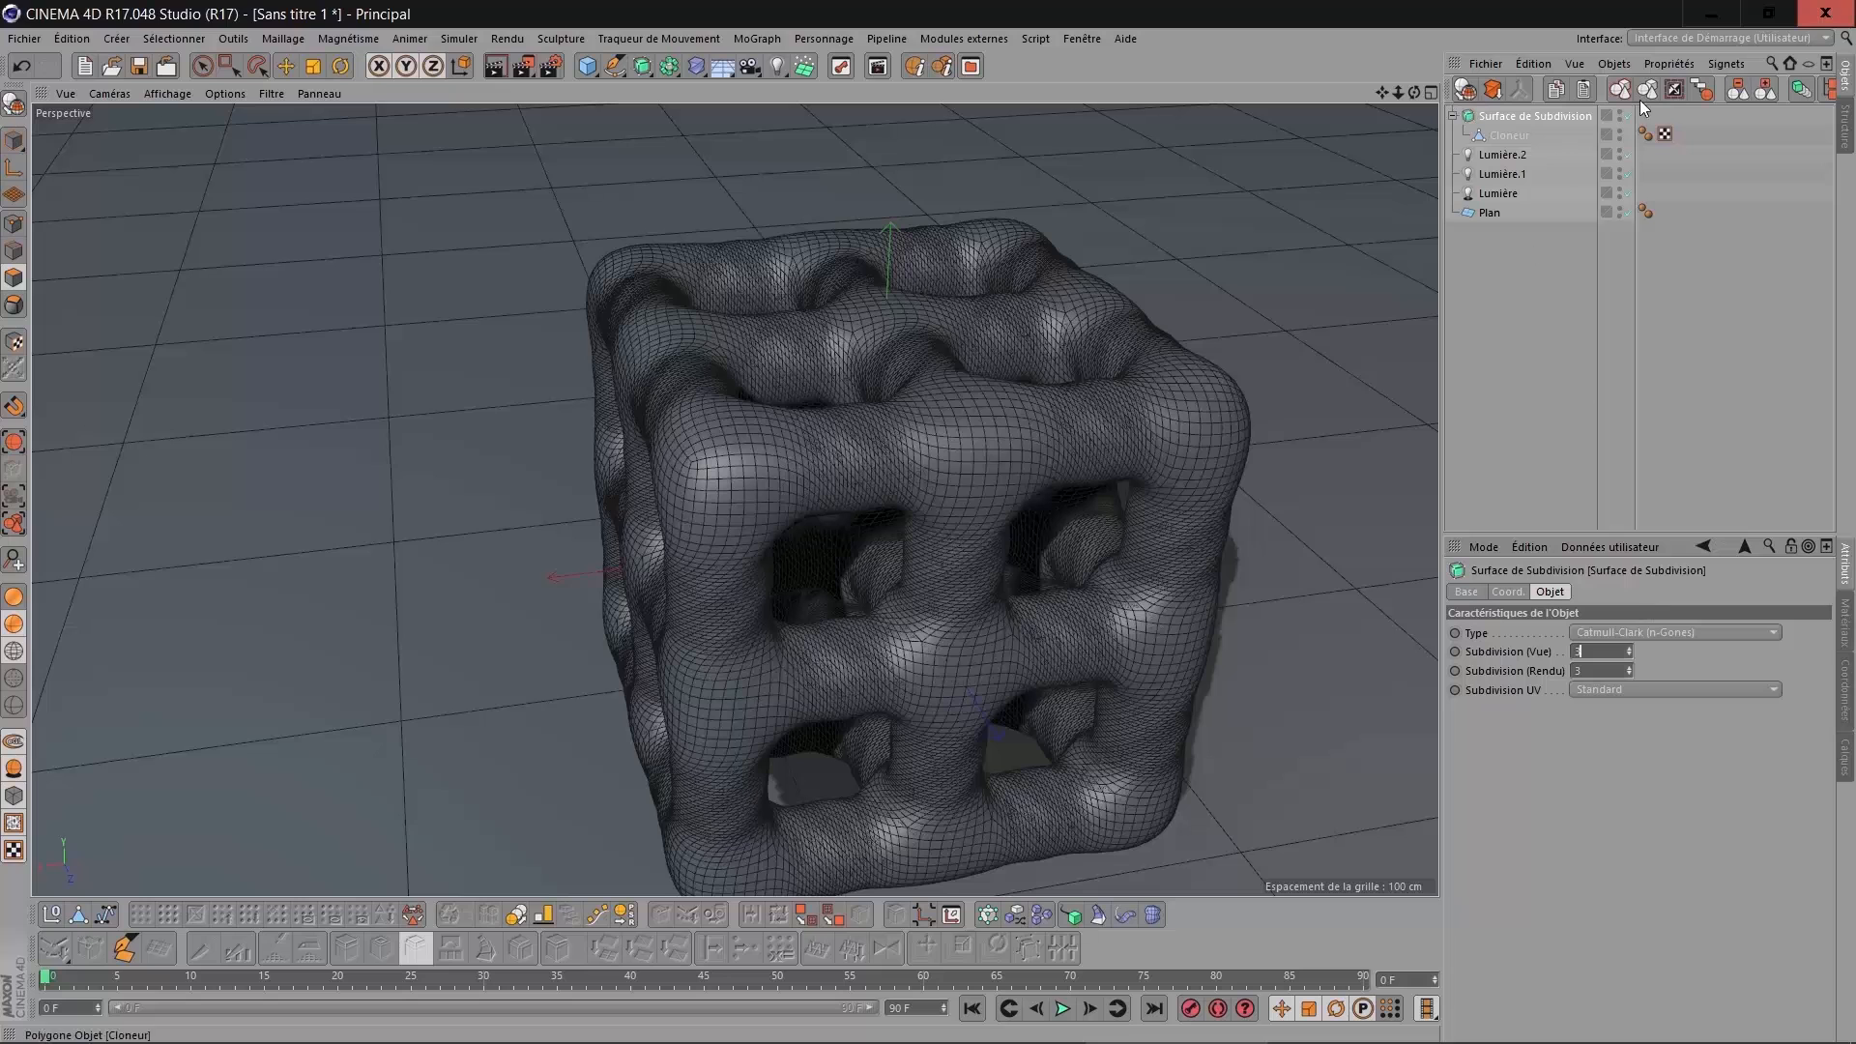
click(1703, 90)
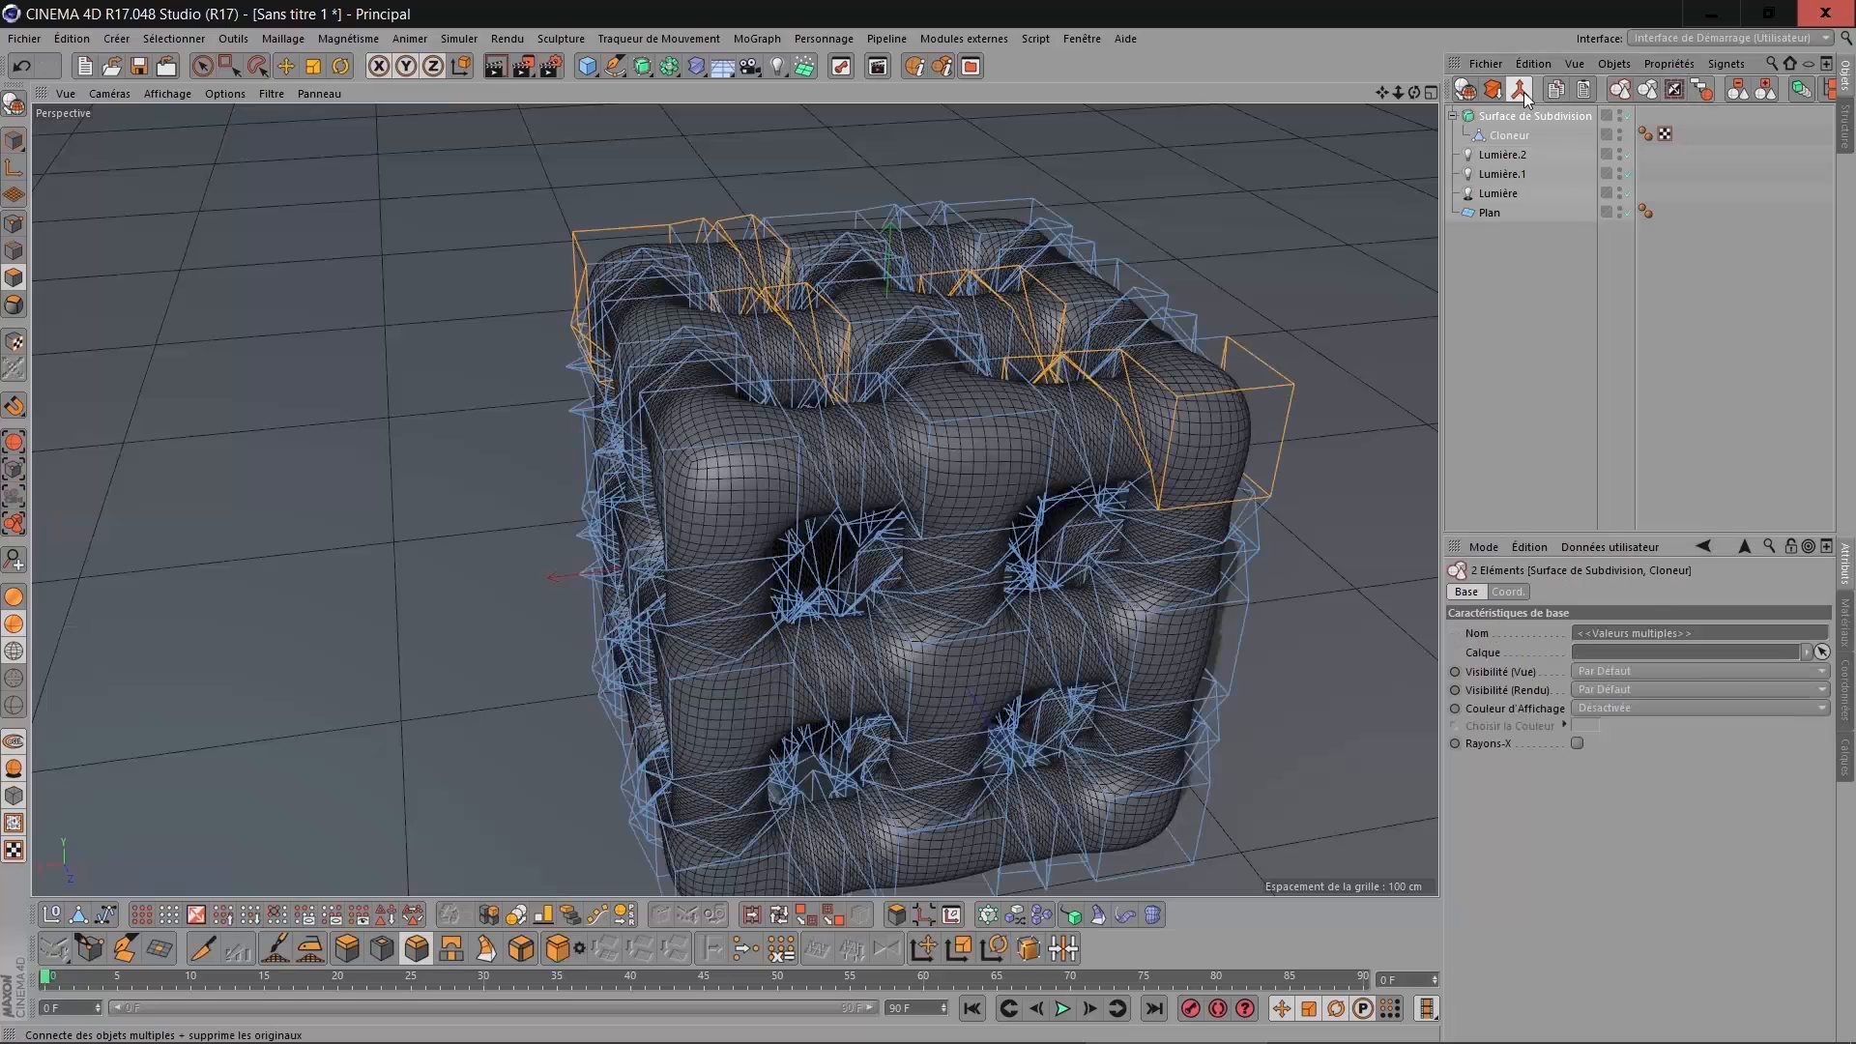
Loop-select alternating polygon loops running across the cube grid's corners, leaving one loop unselected between neighbouring strips.
click(779, 914)
click(1336, 509)
scroll(1335, 508, up, 4)
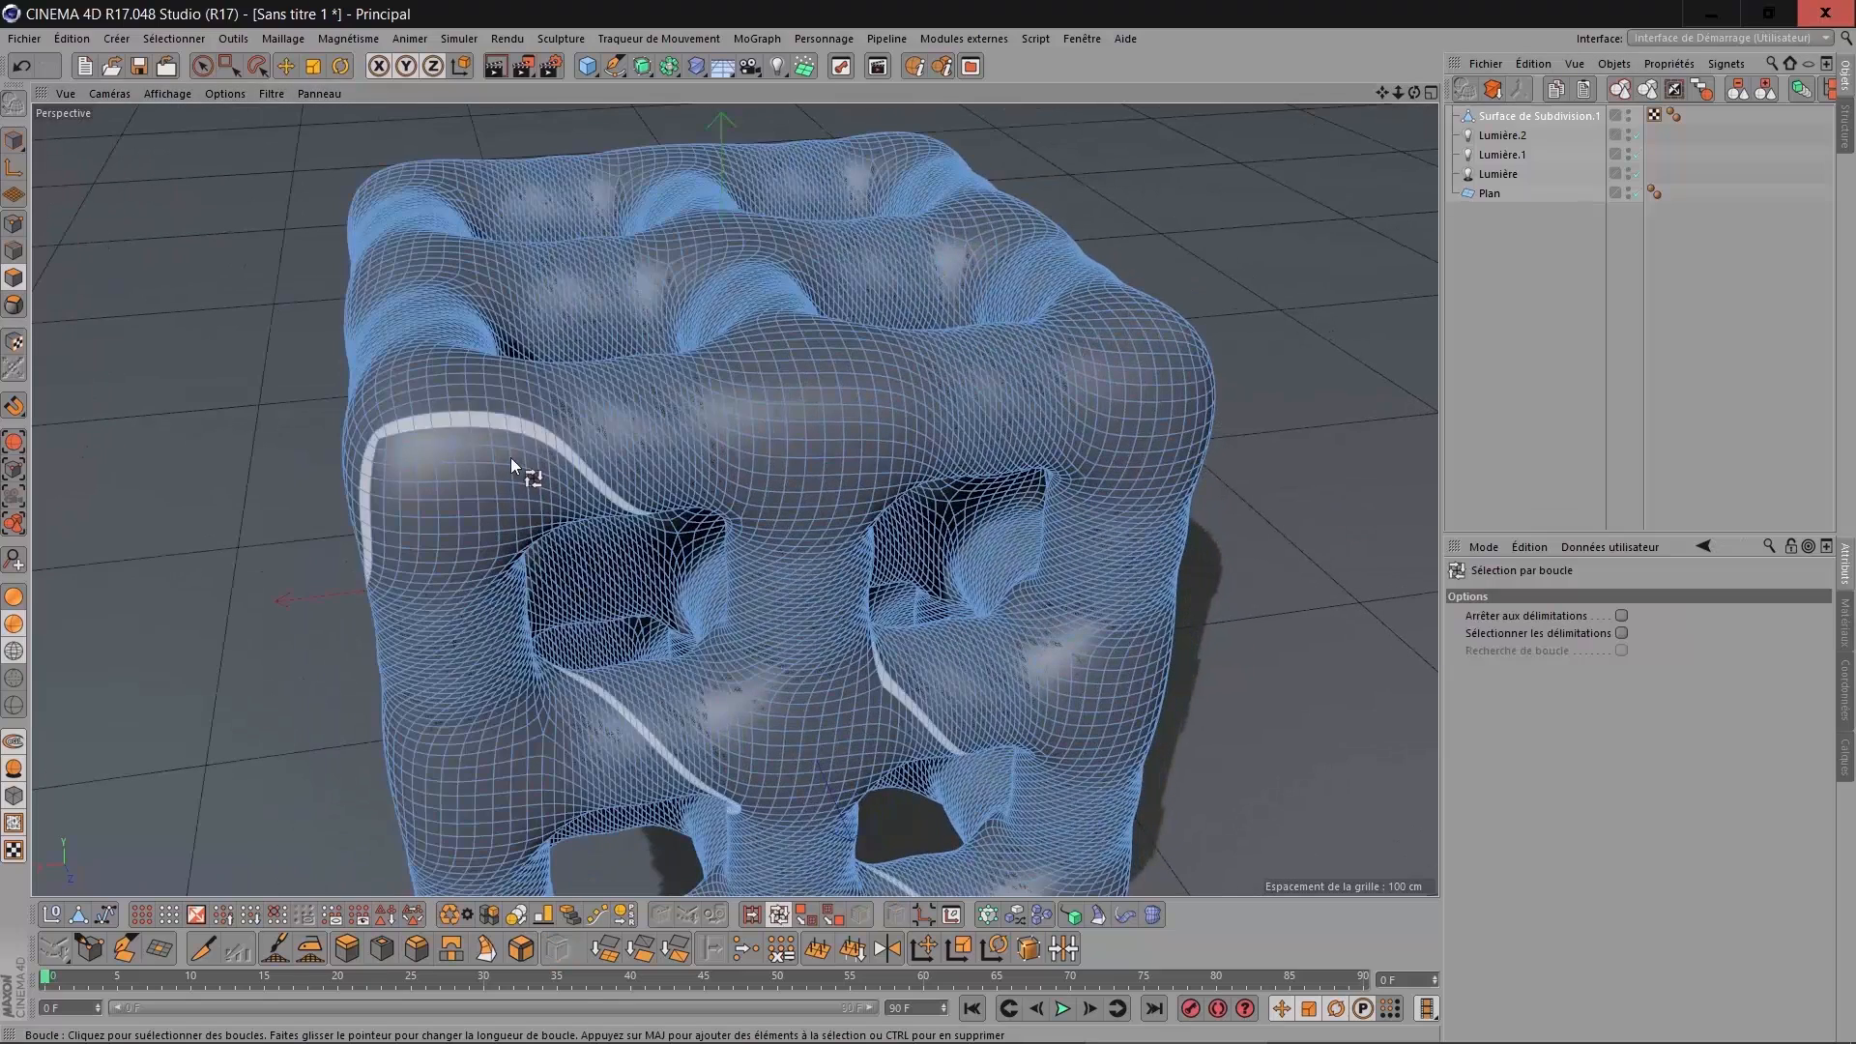
click(390, 433)
shift+click(415, 431)
shift+click(440, 430)
shift+click(456, 429)
shift+click(472, 427)
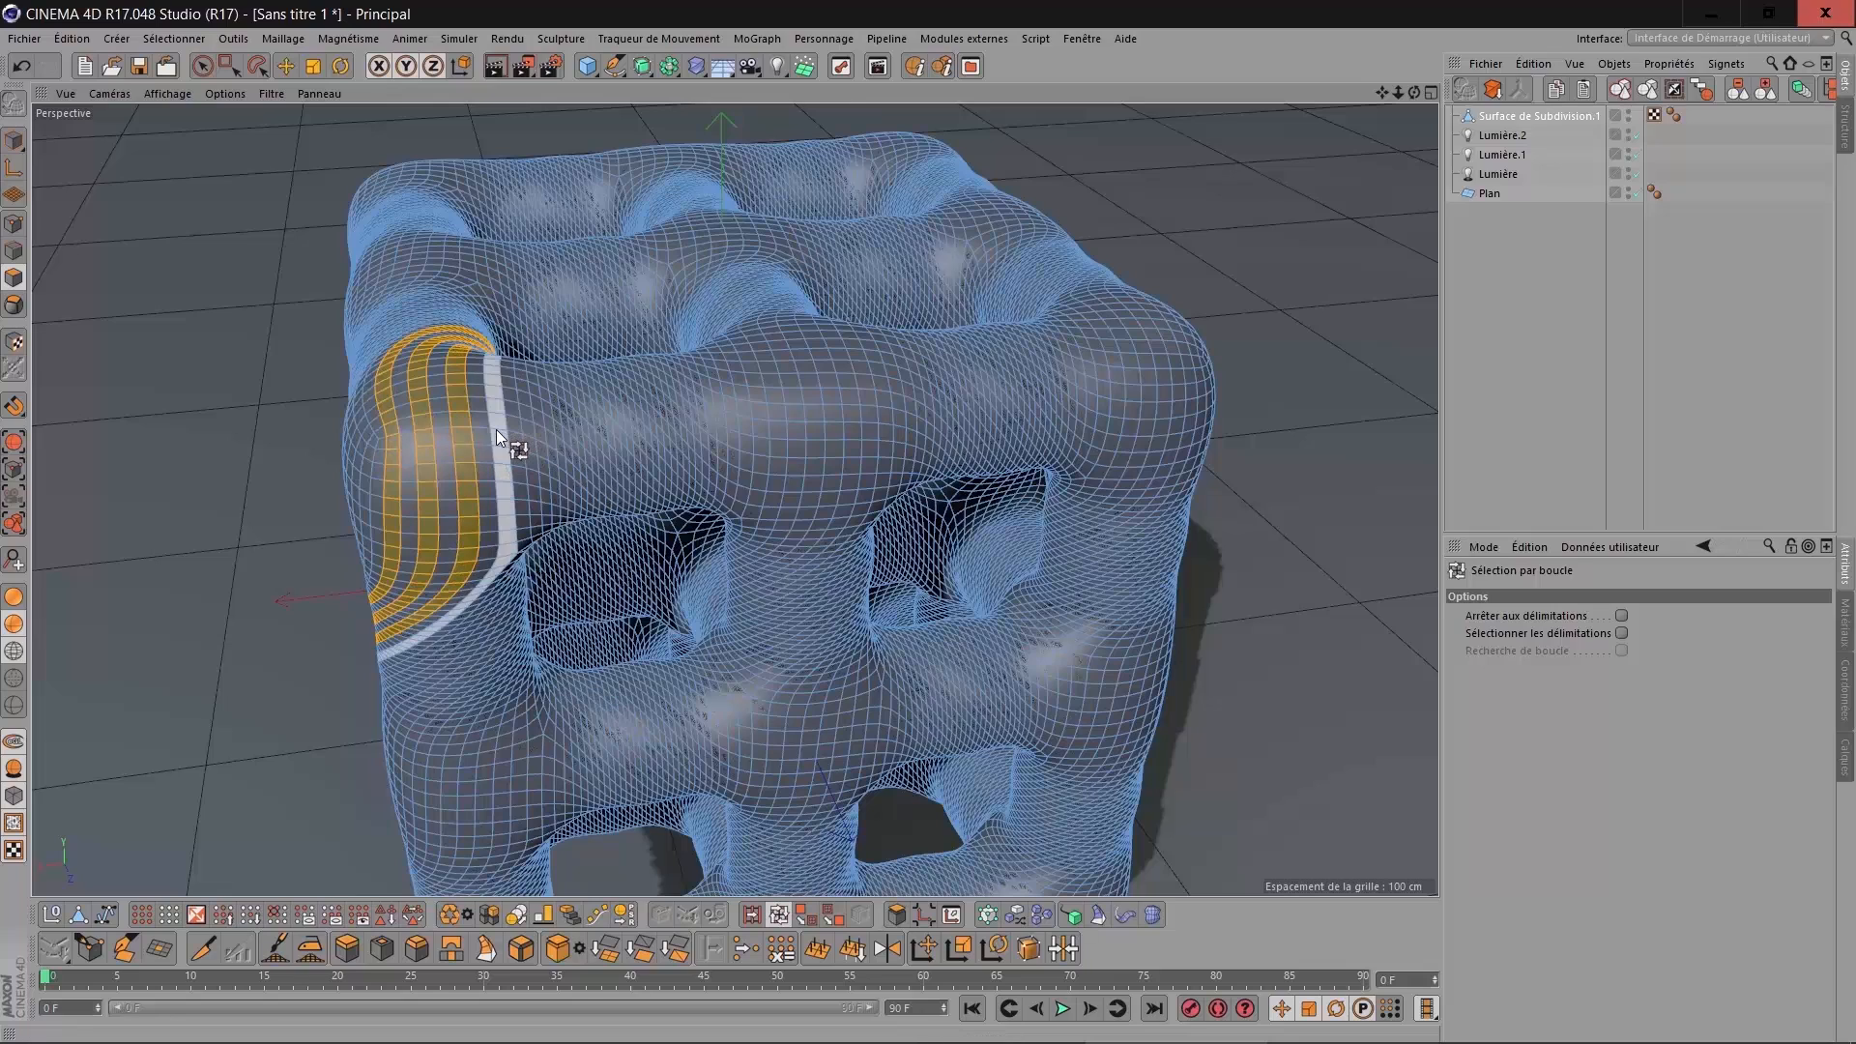
shift+click(496, 429)
shift+click(522, 427)
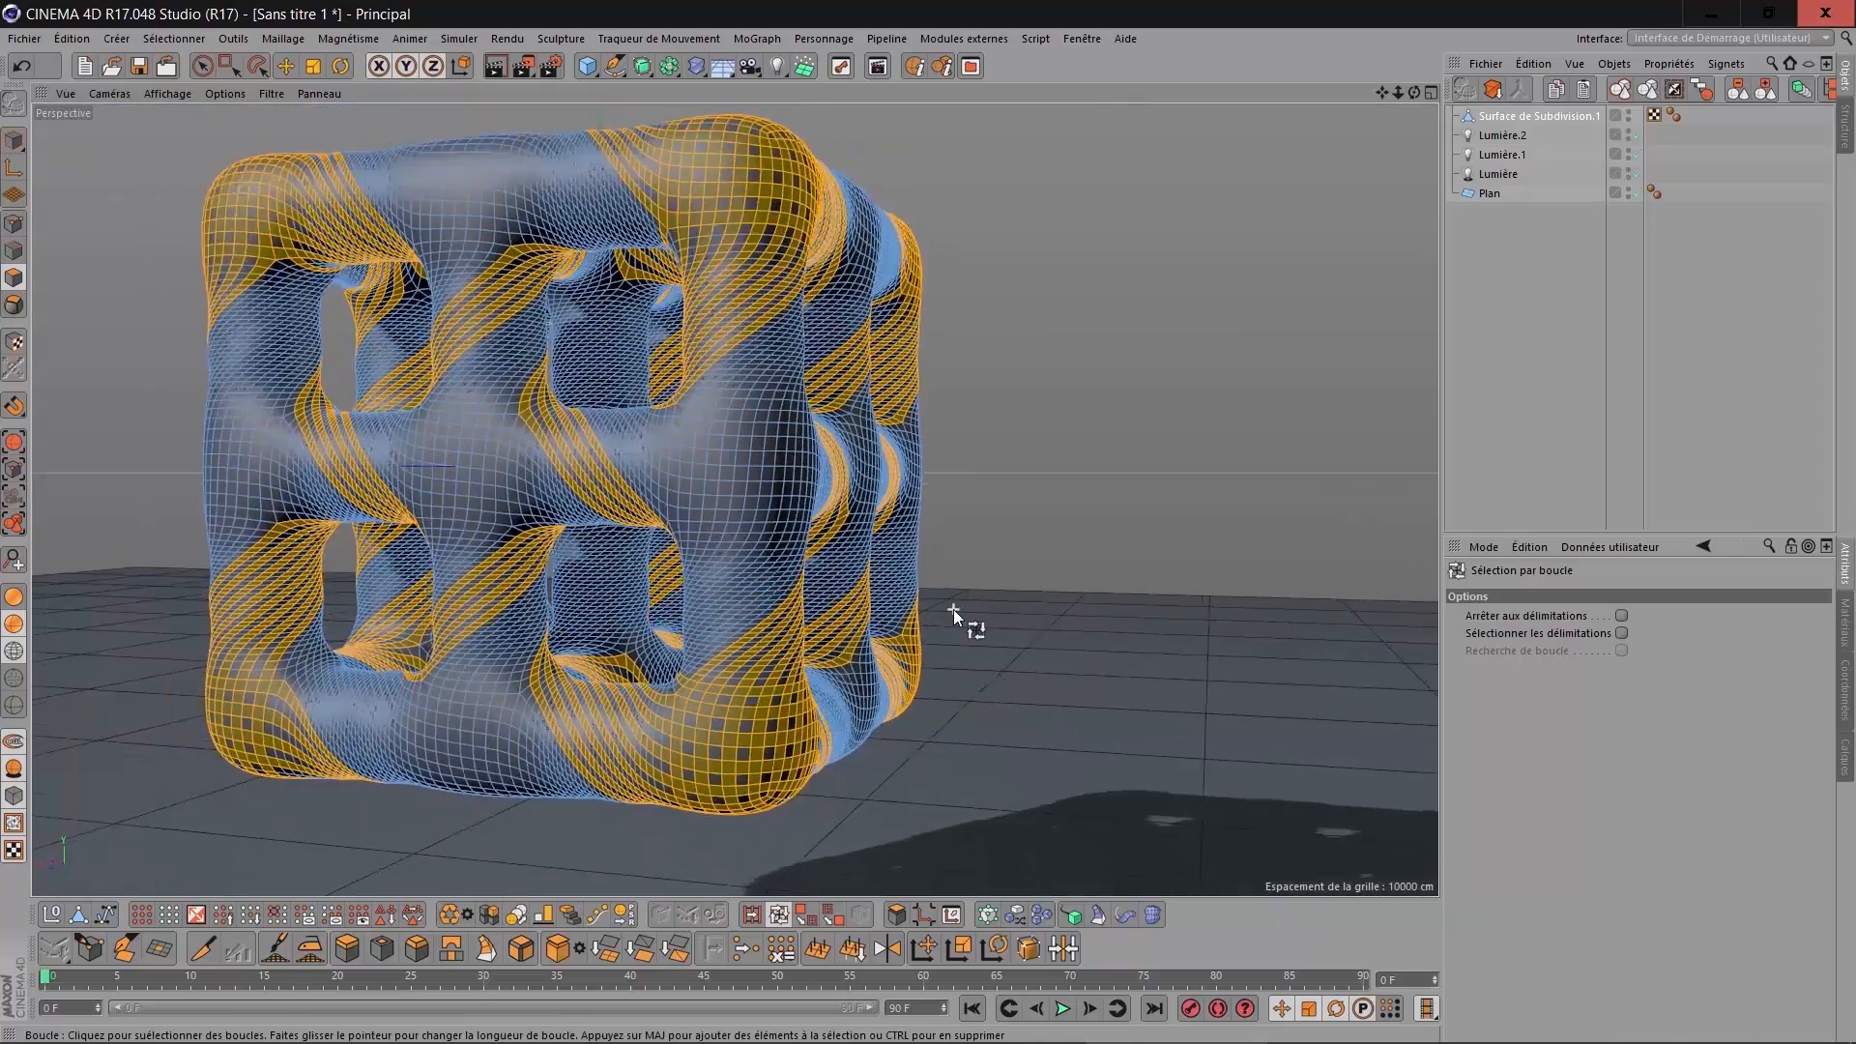
Invert the polygon selection and delete the surrounding faces, keeping only the alternating loop strips.
scroll(954, 609, down, 3)
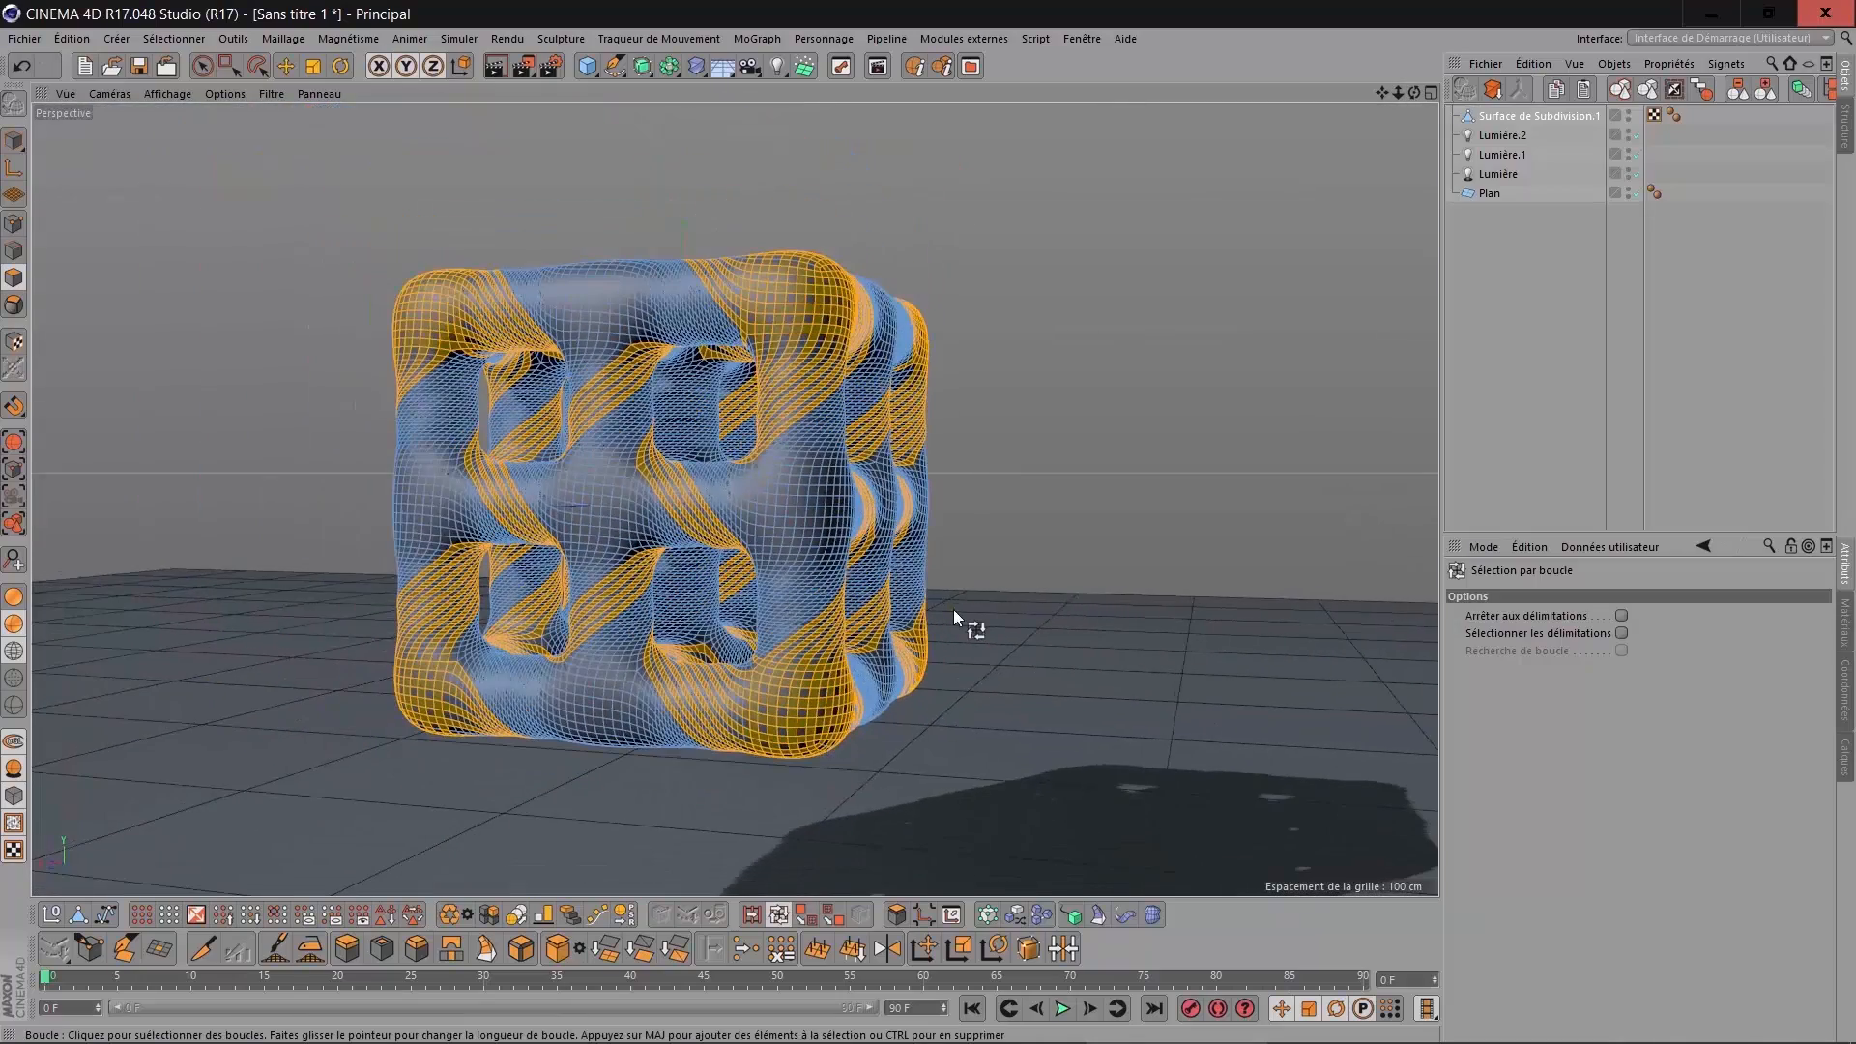
drag(1414, 92, 1266, 174)
click(197, 916)
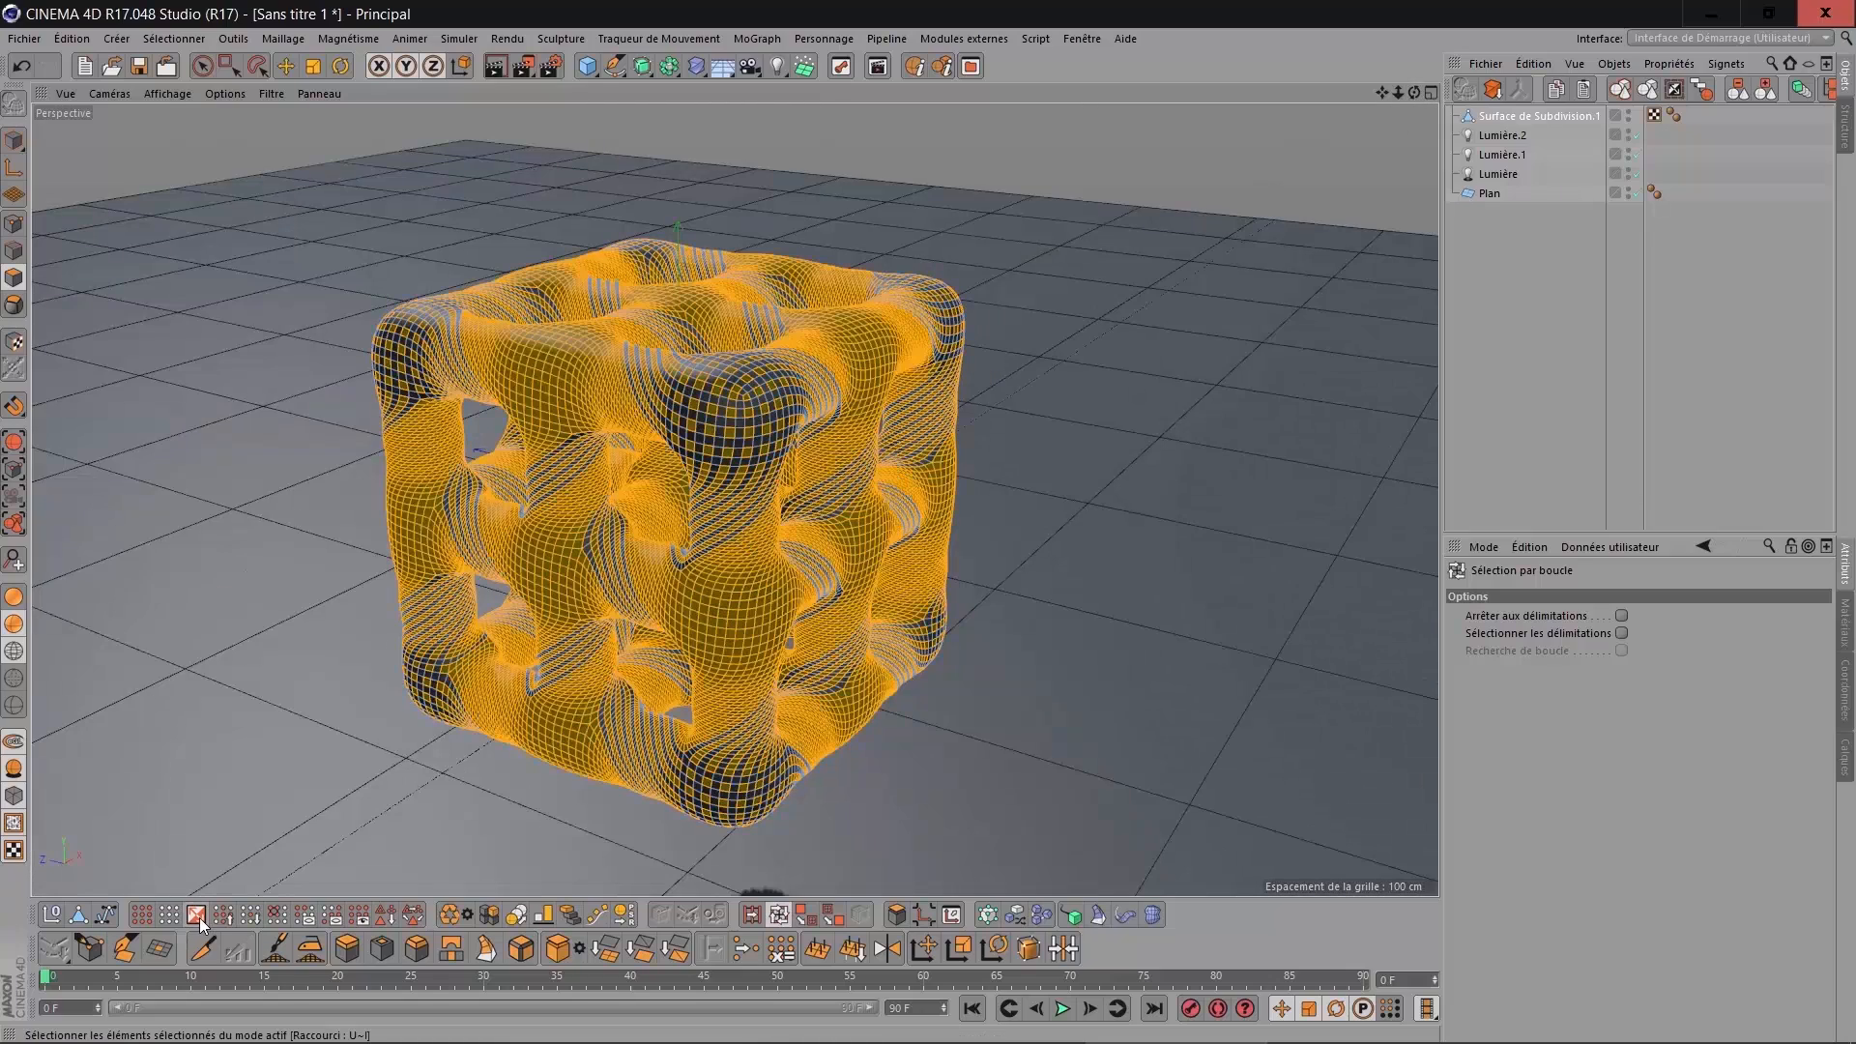
key(Delete)
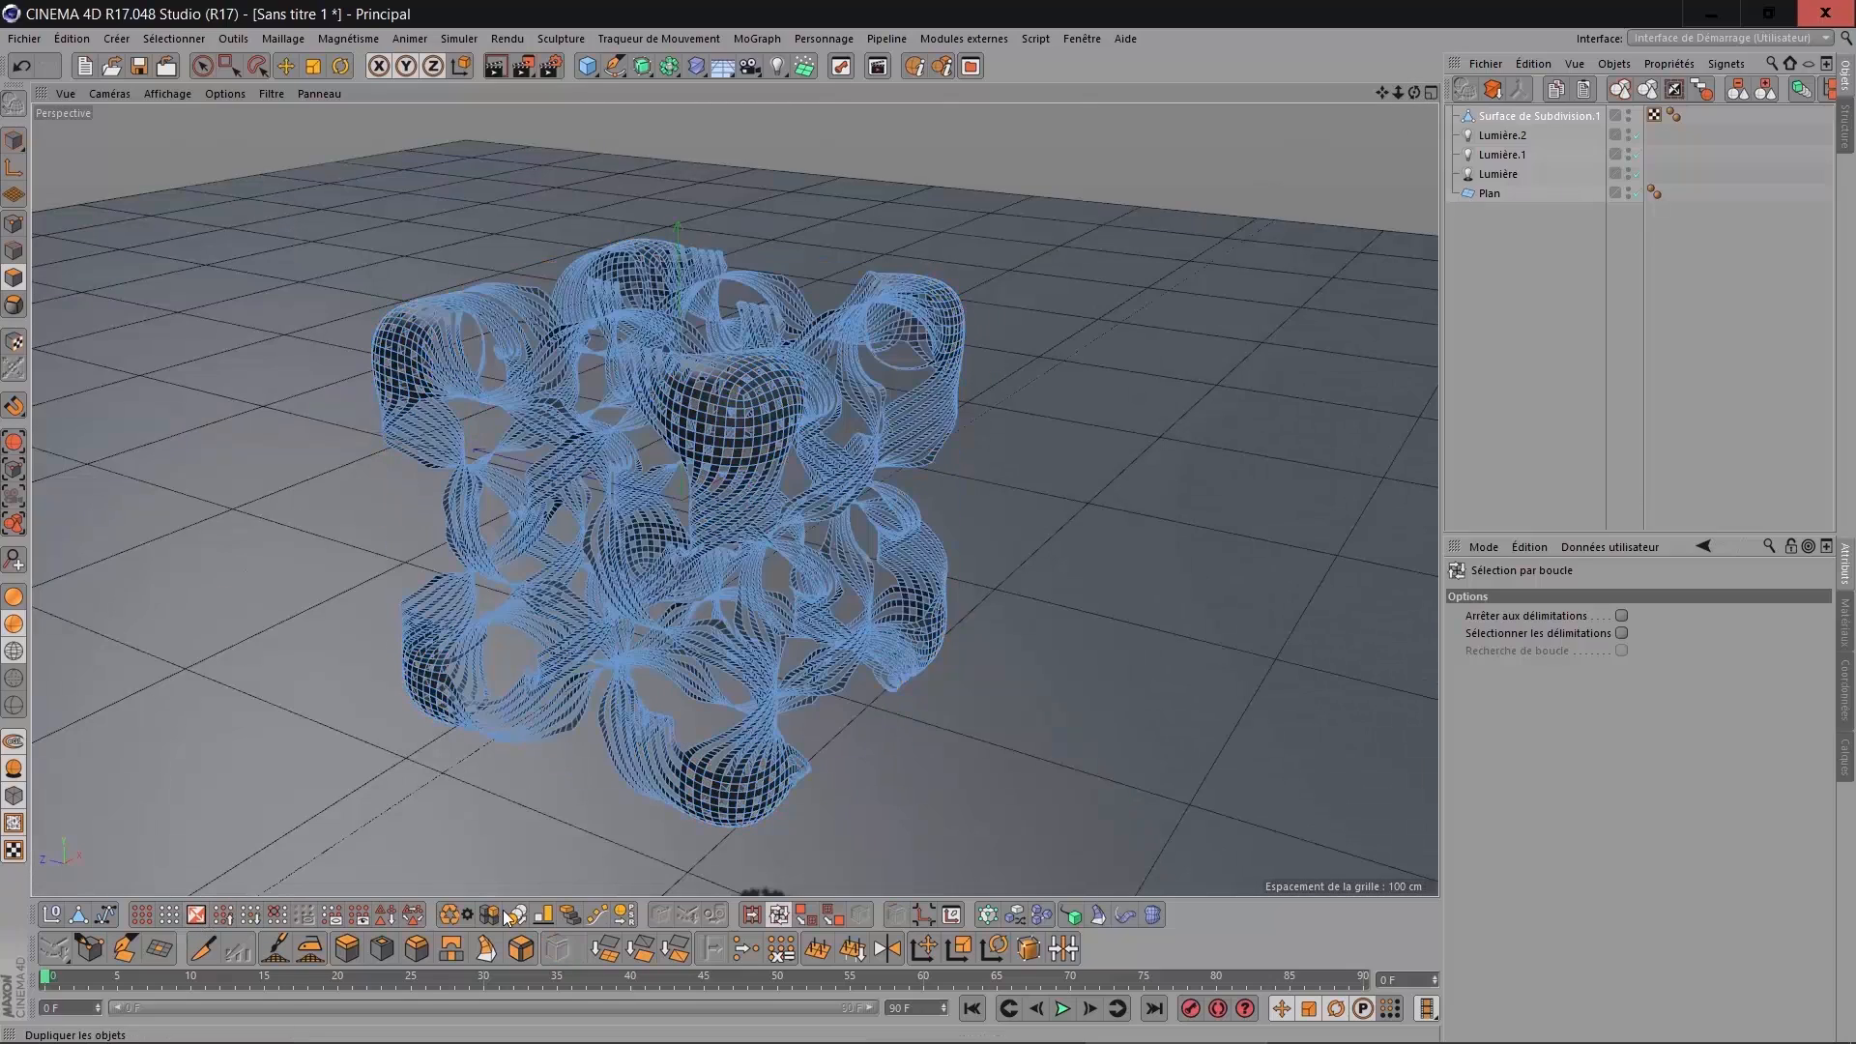
Add a Surface Tissu (Cloth Surface), place Surface de Subdivision.1 under it as its child, and set its thickness to 6 cm.
scroll(607, 270, up, 5)
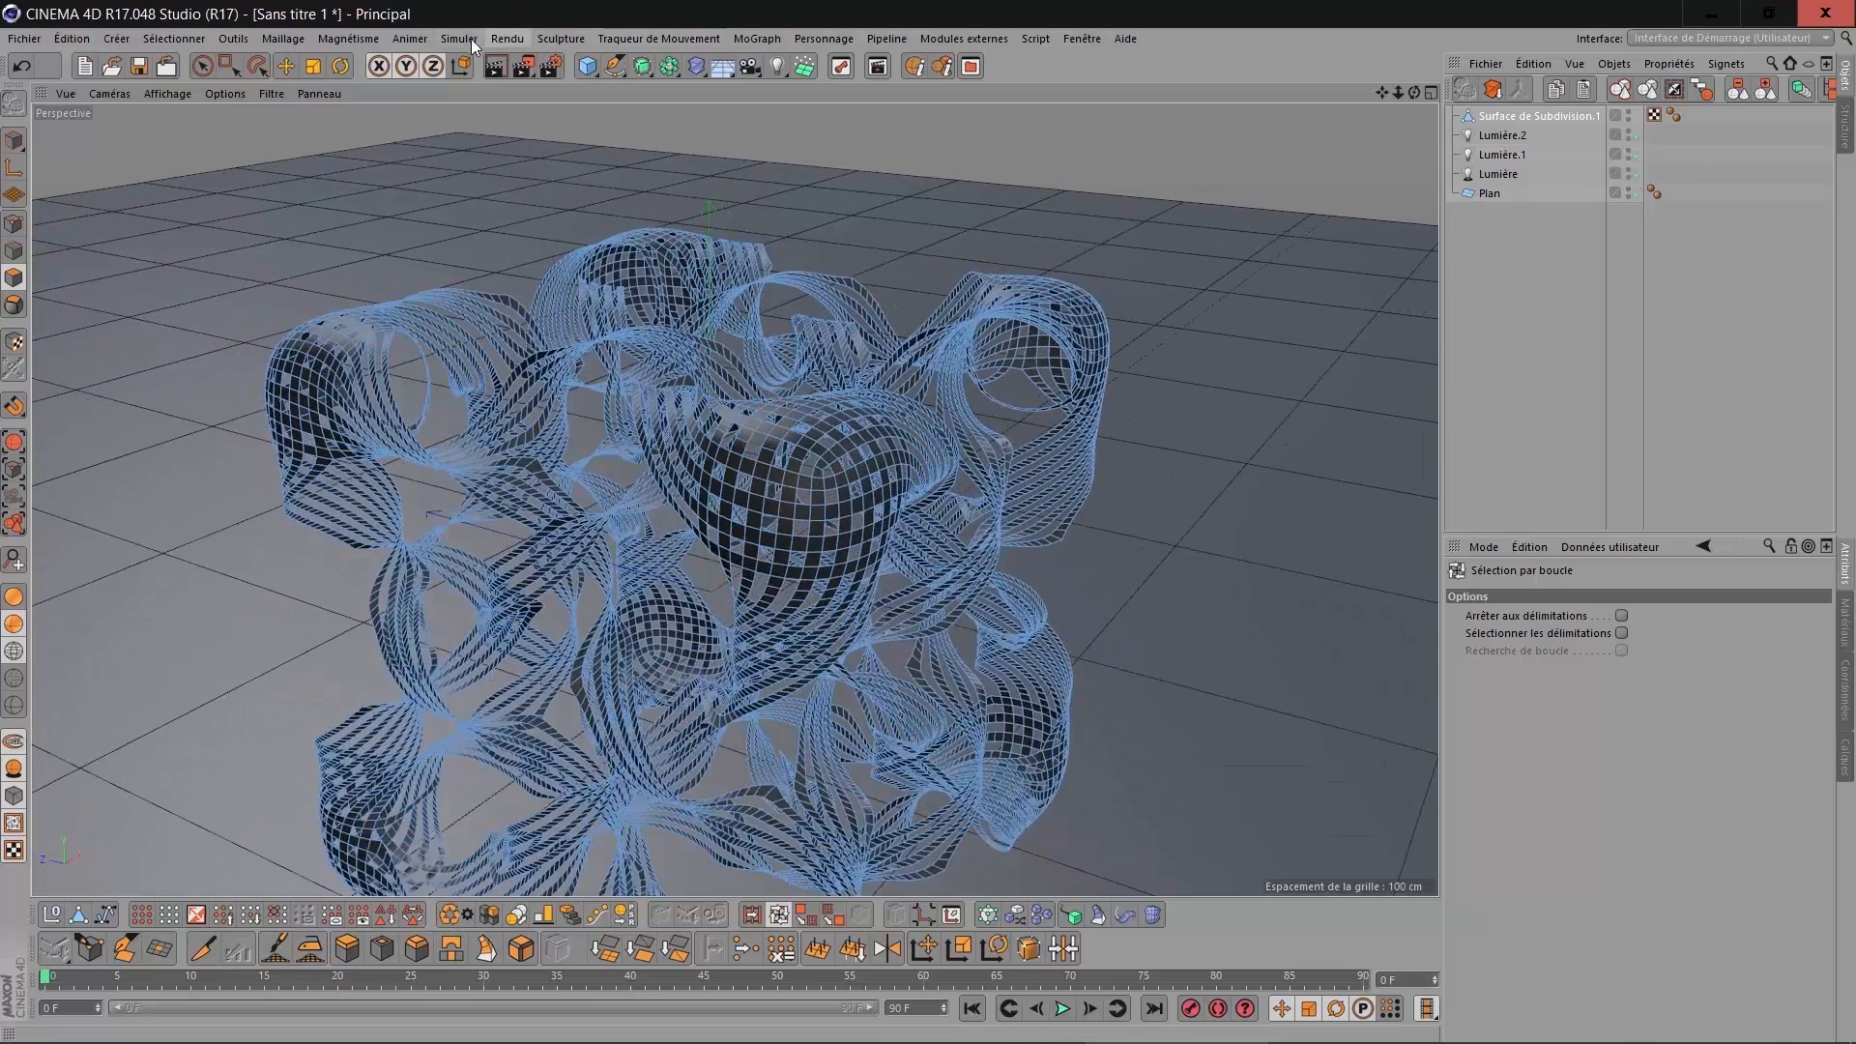
click(472, 38)
mouse_move(470, 68)
click(609, 75)
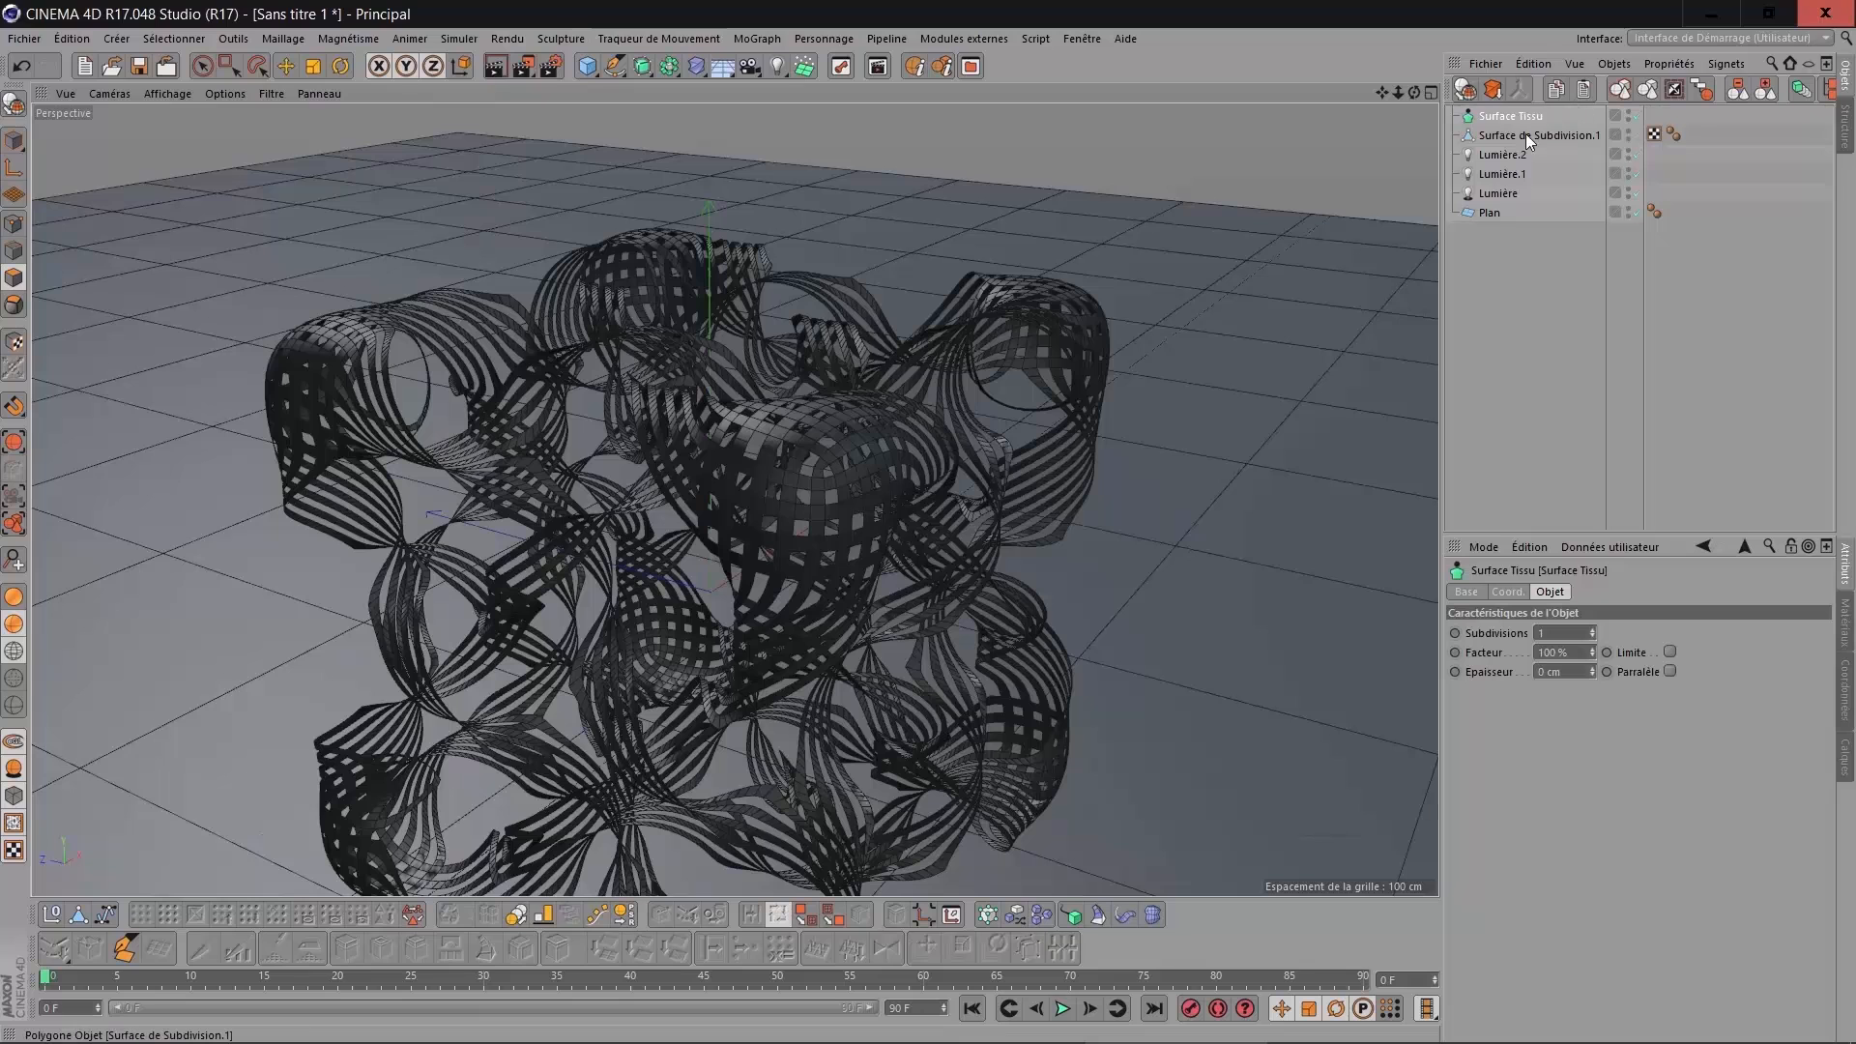
drag(1523, 131, 1529, 117)
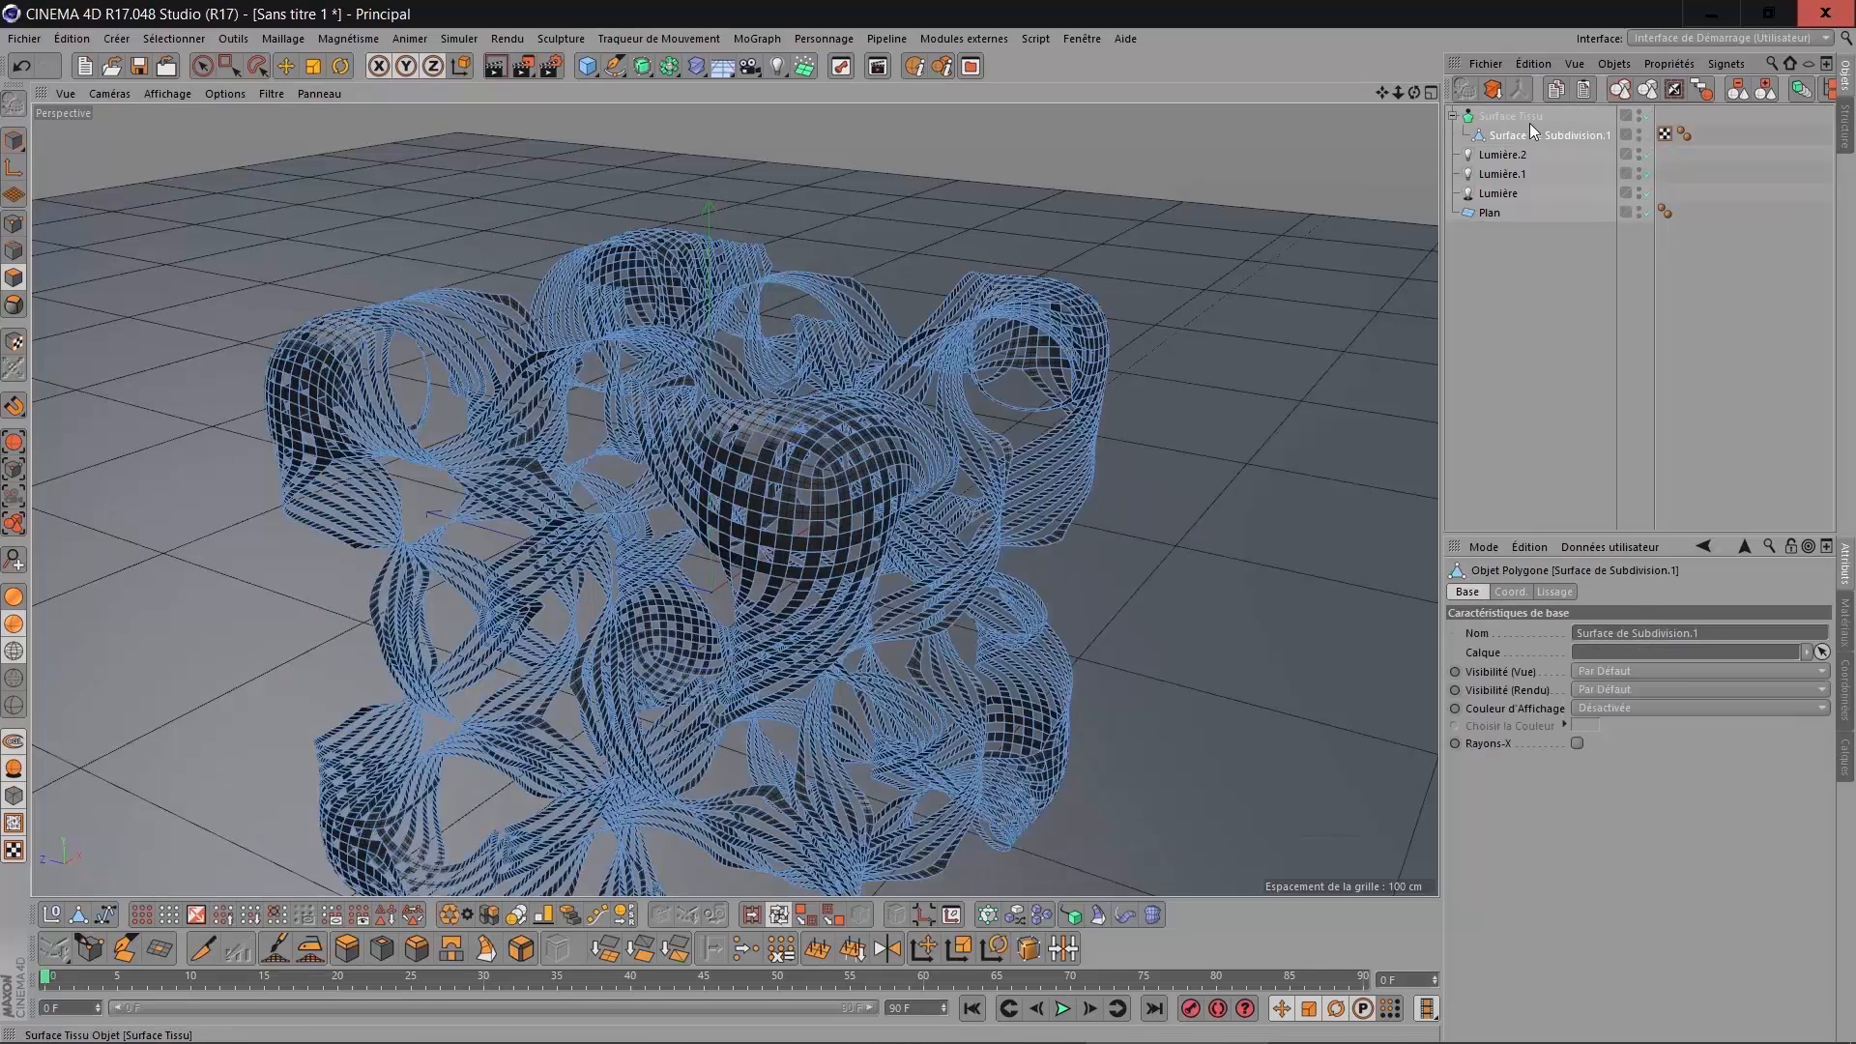
click(1517, 120)
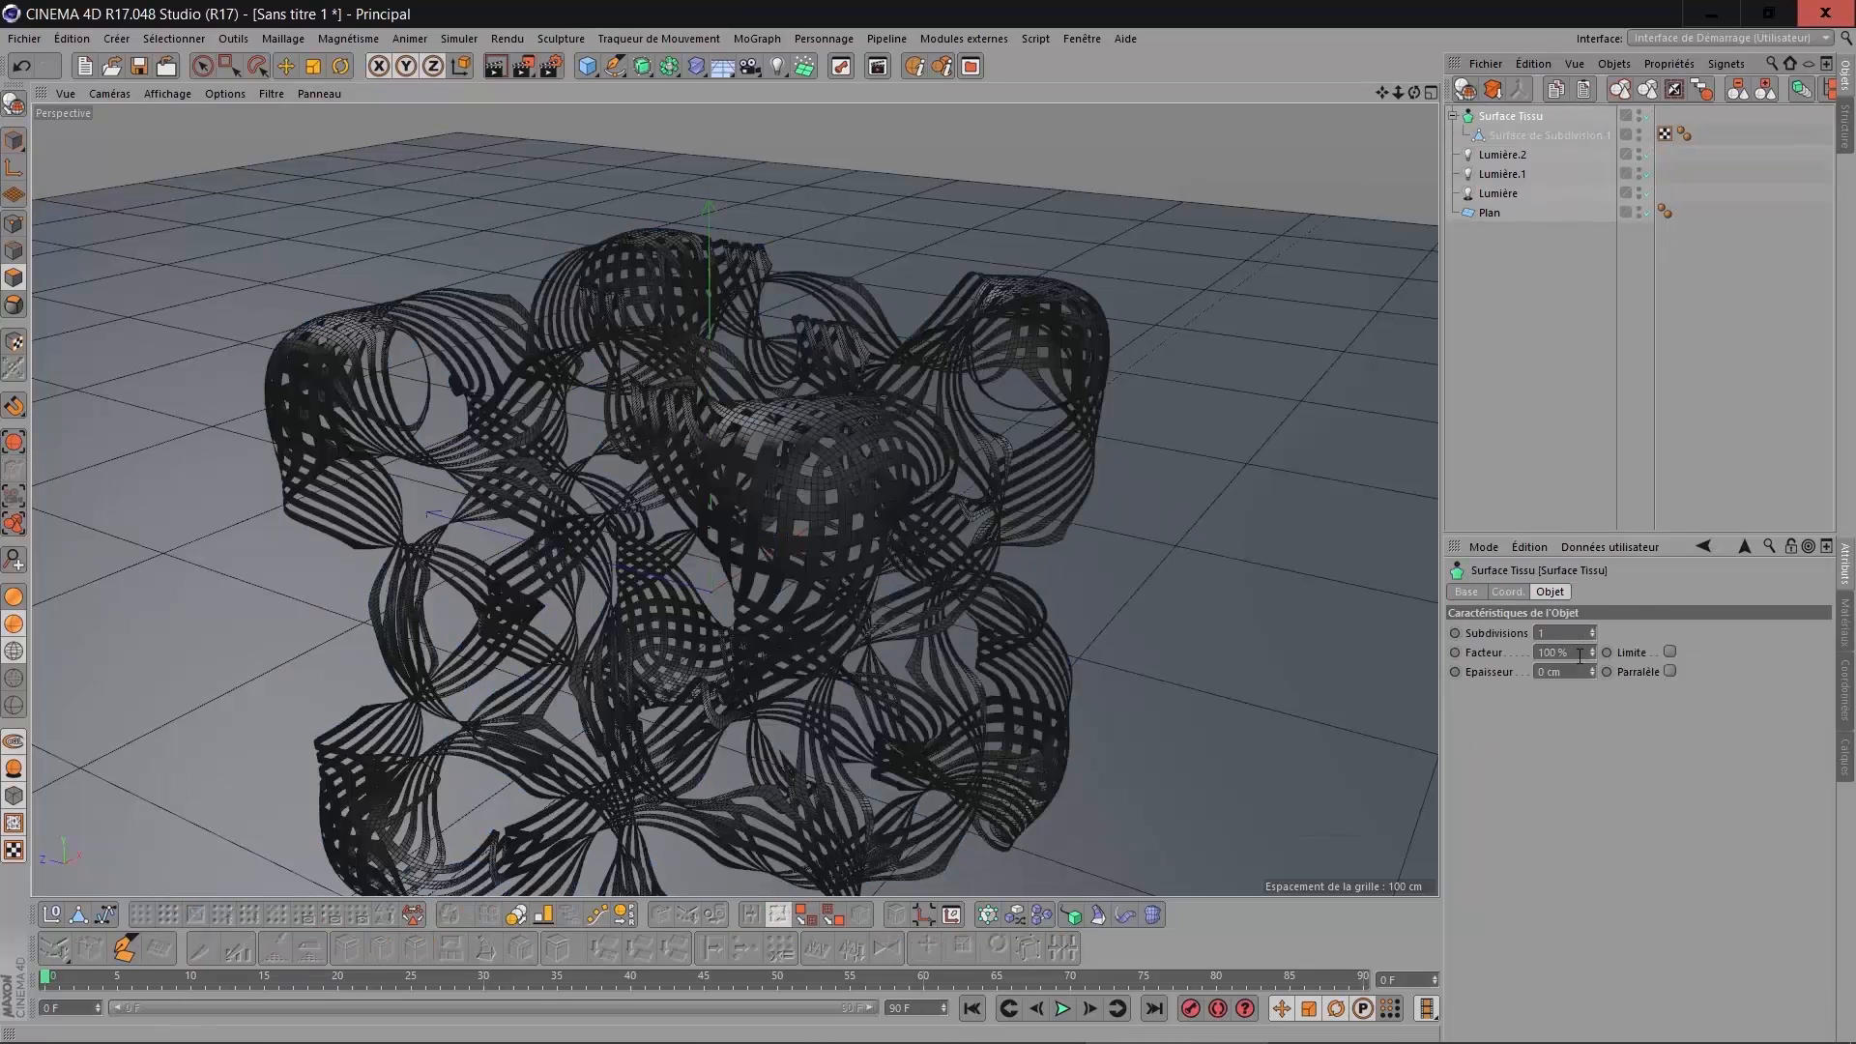
scroll(1576, 671, up, 5)
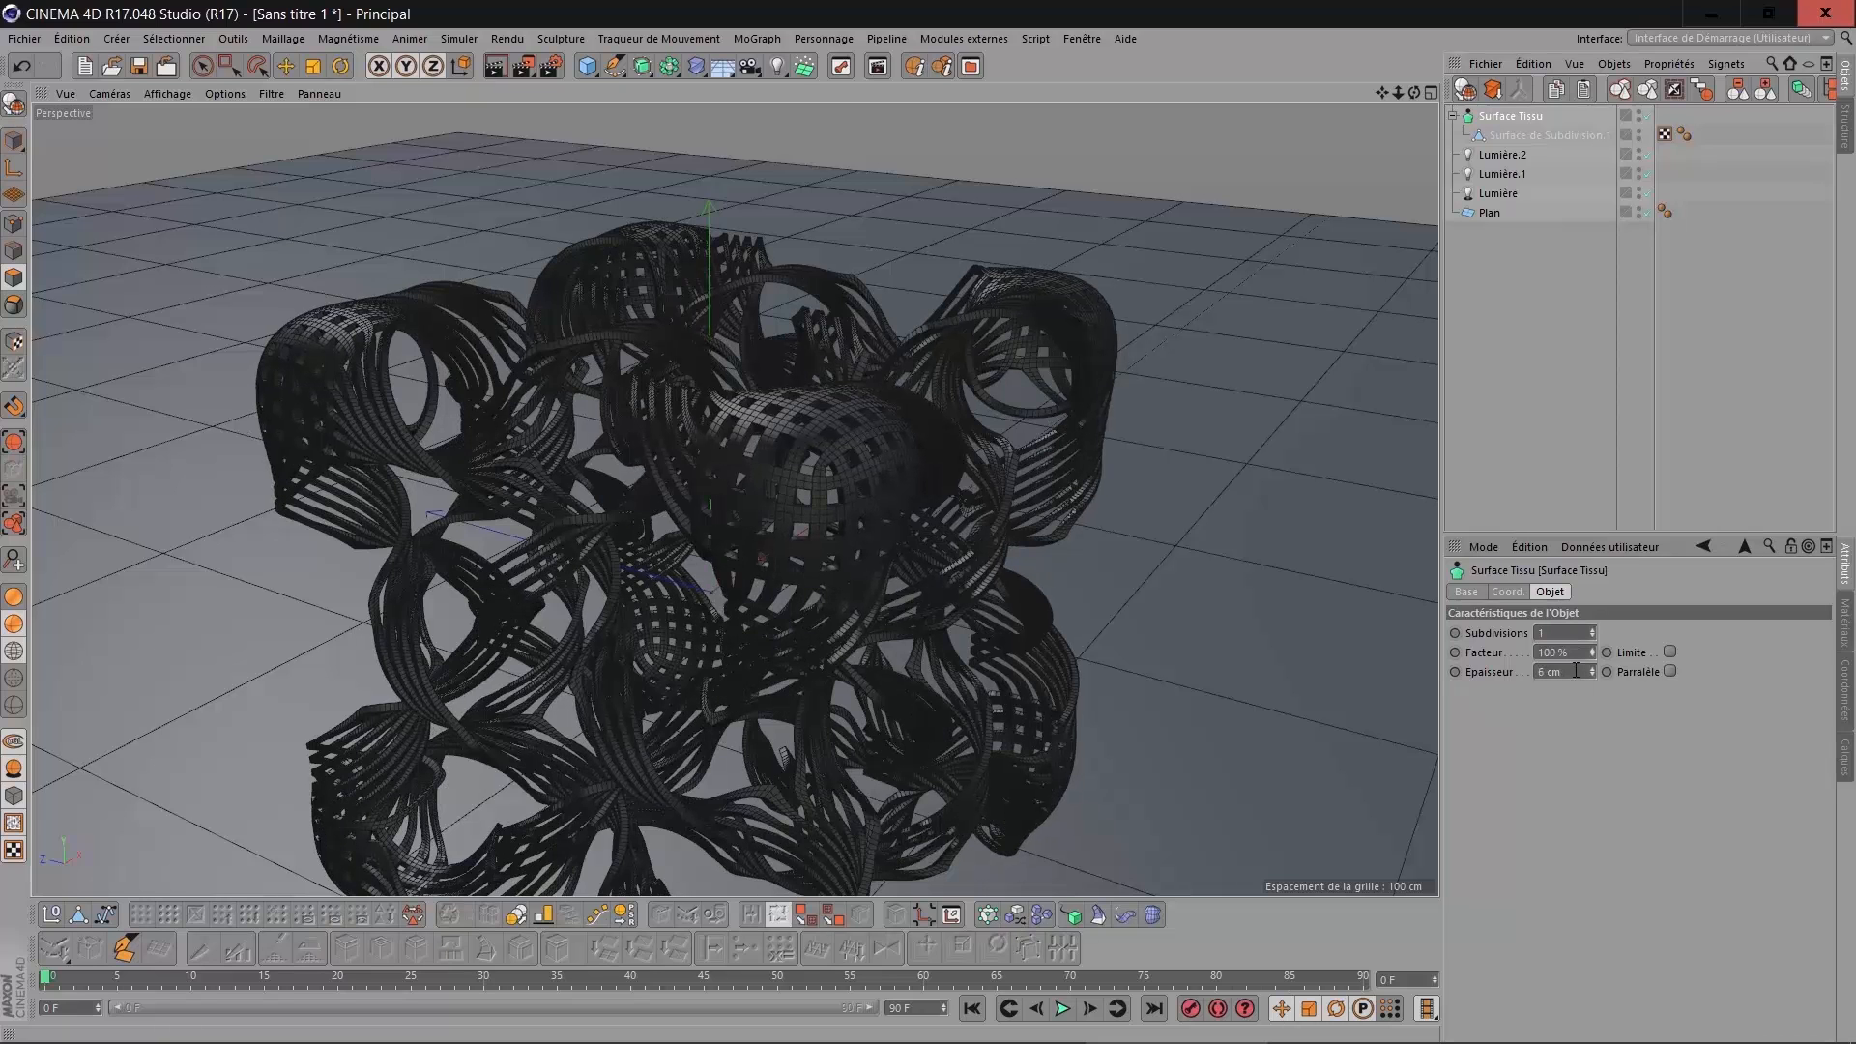
Switch the viewport to shading without mesh lines and examine the thickened woven strips from several sides.
click(1510, 284)
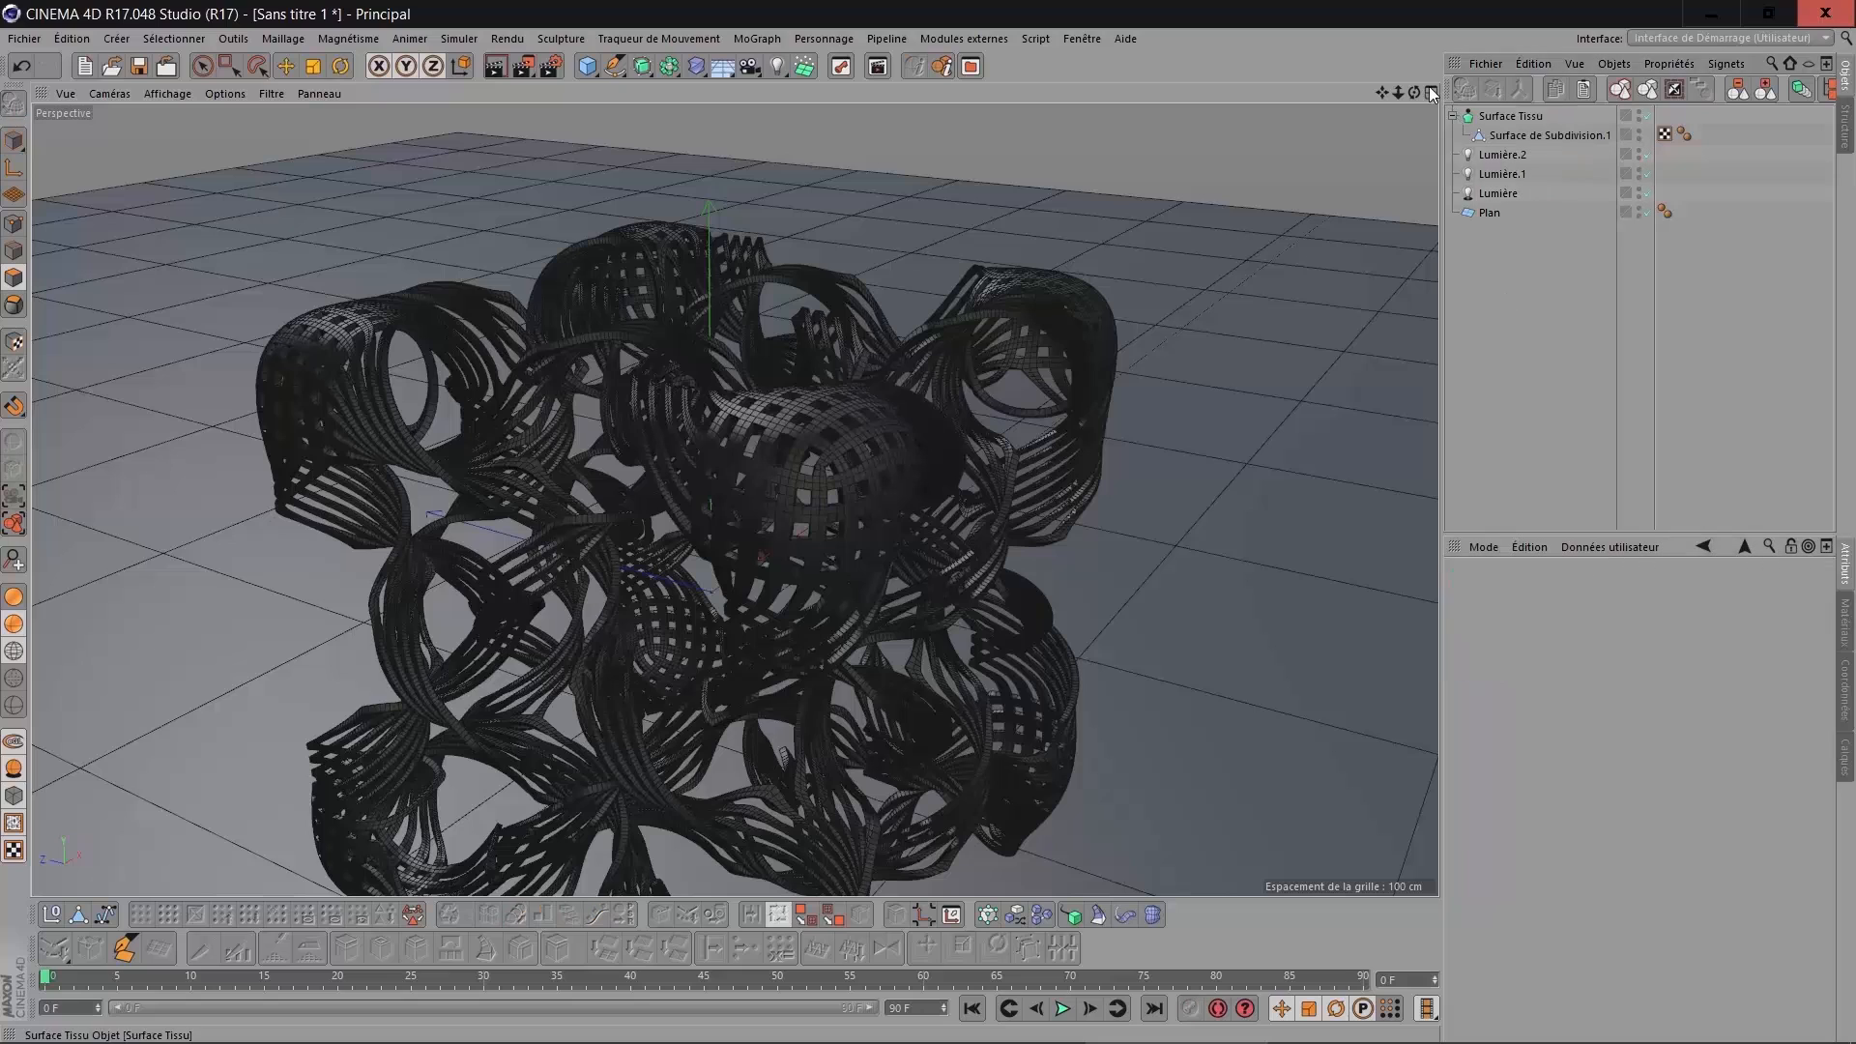
drag(1475, 114, 1350, 182)
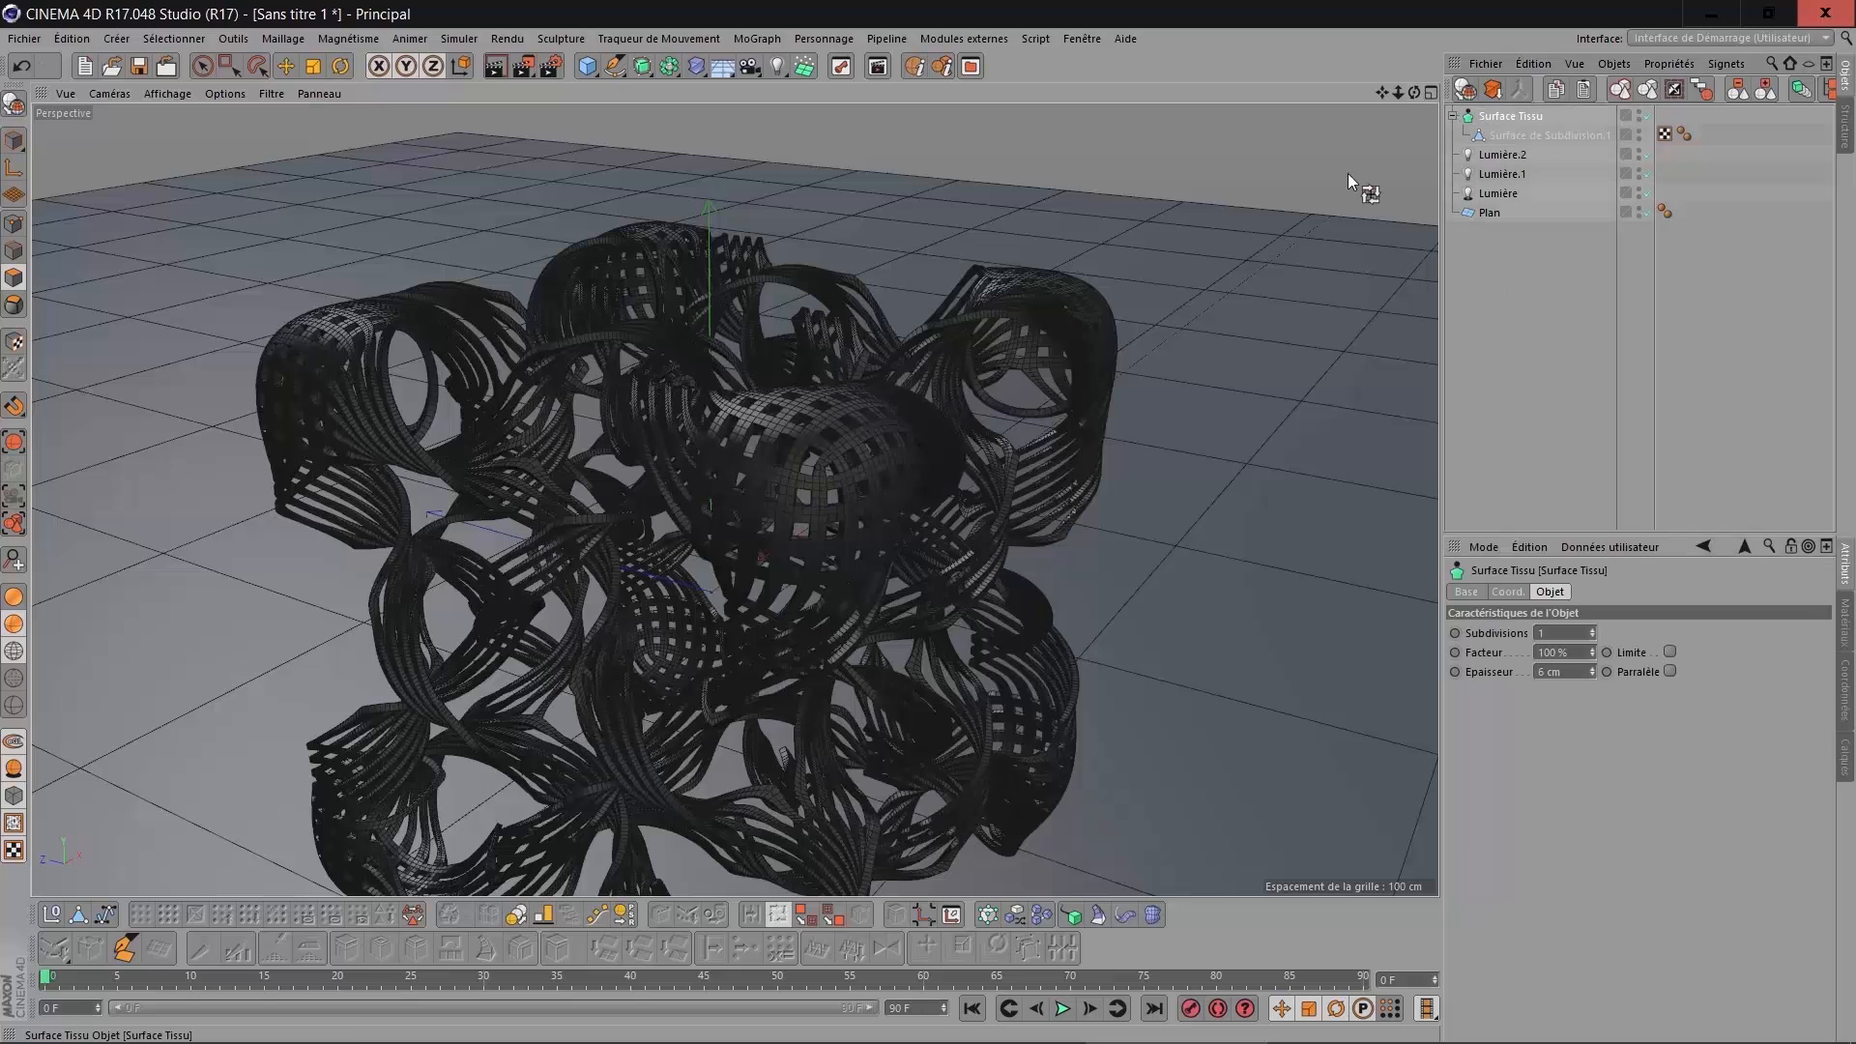
click(14, 599)
drag(1415, 92, 1409, 176)
scroll(1409, 181, down, 2)
drag(1401, 92, 1391, 94)
drag(1414, 92, 1435, 167)
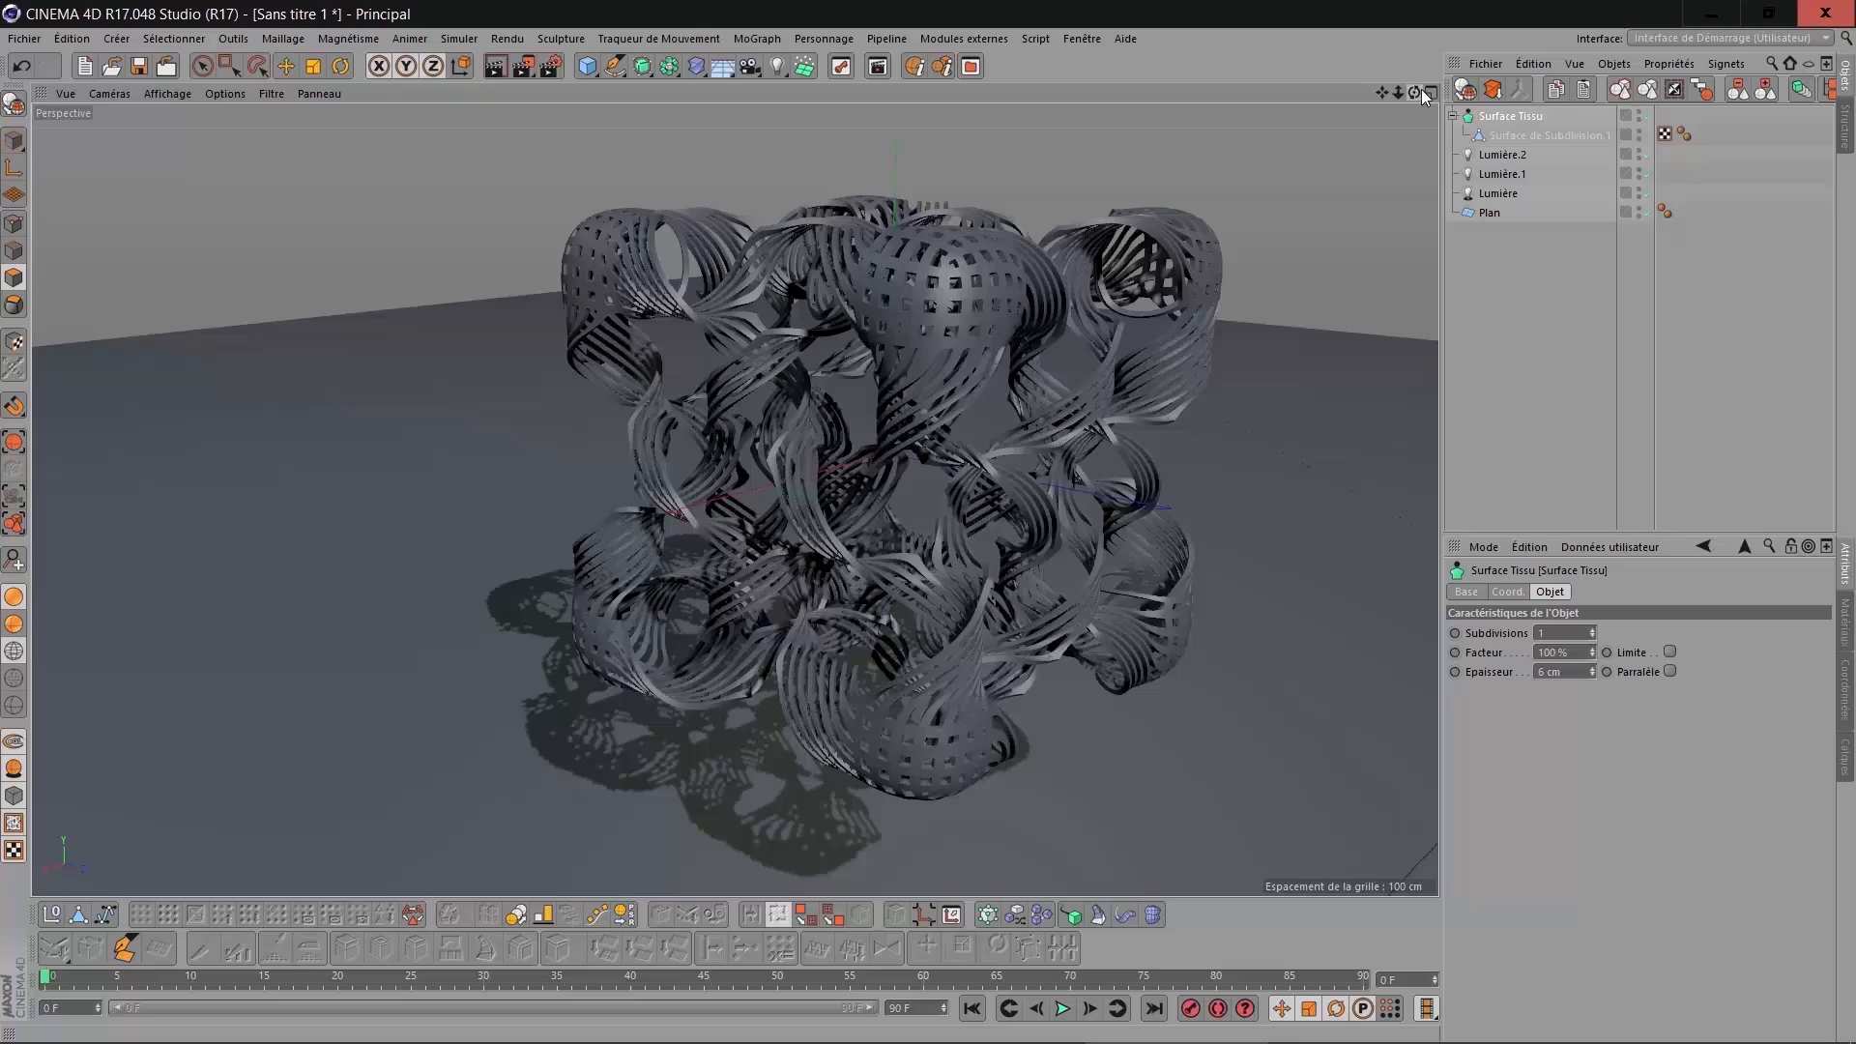
drag(1414, 93, 1053, 125)
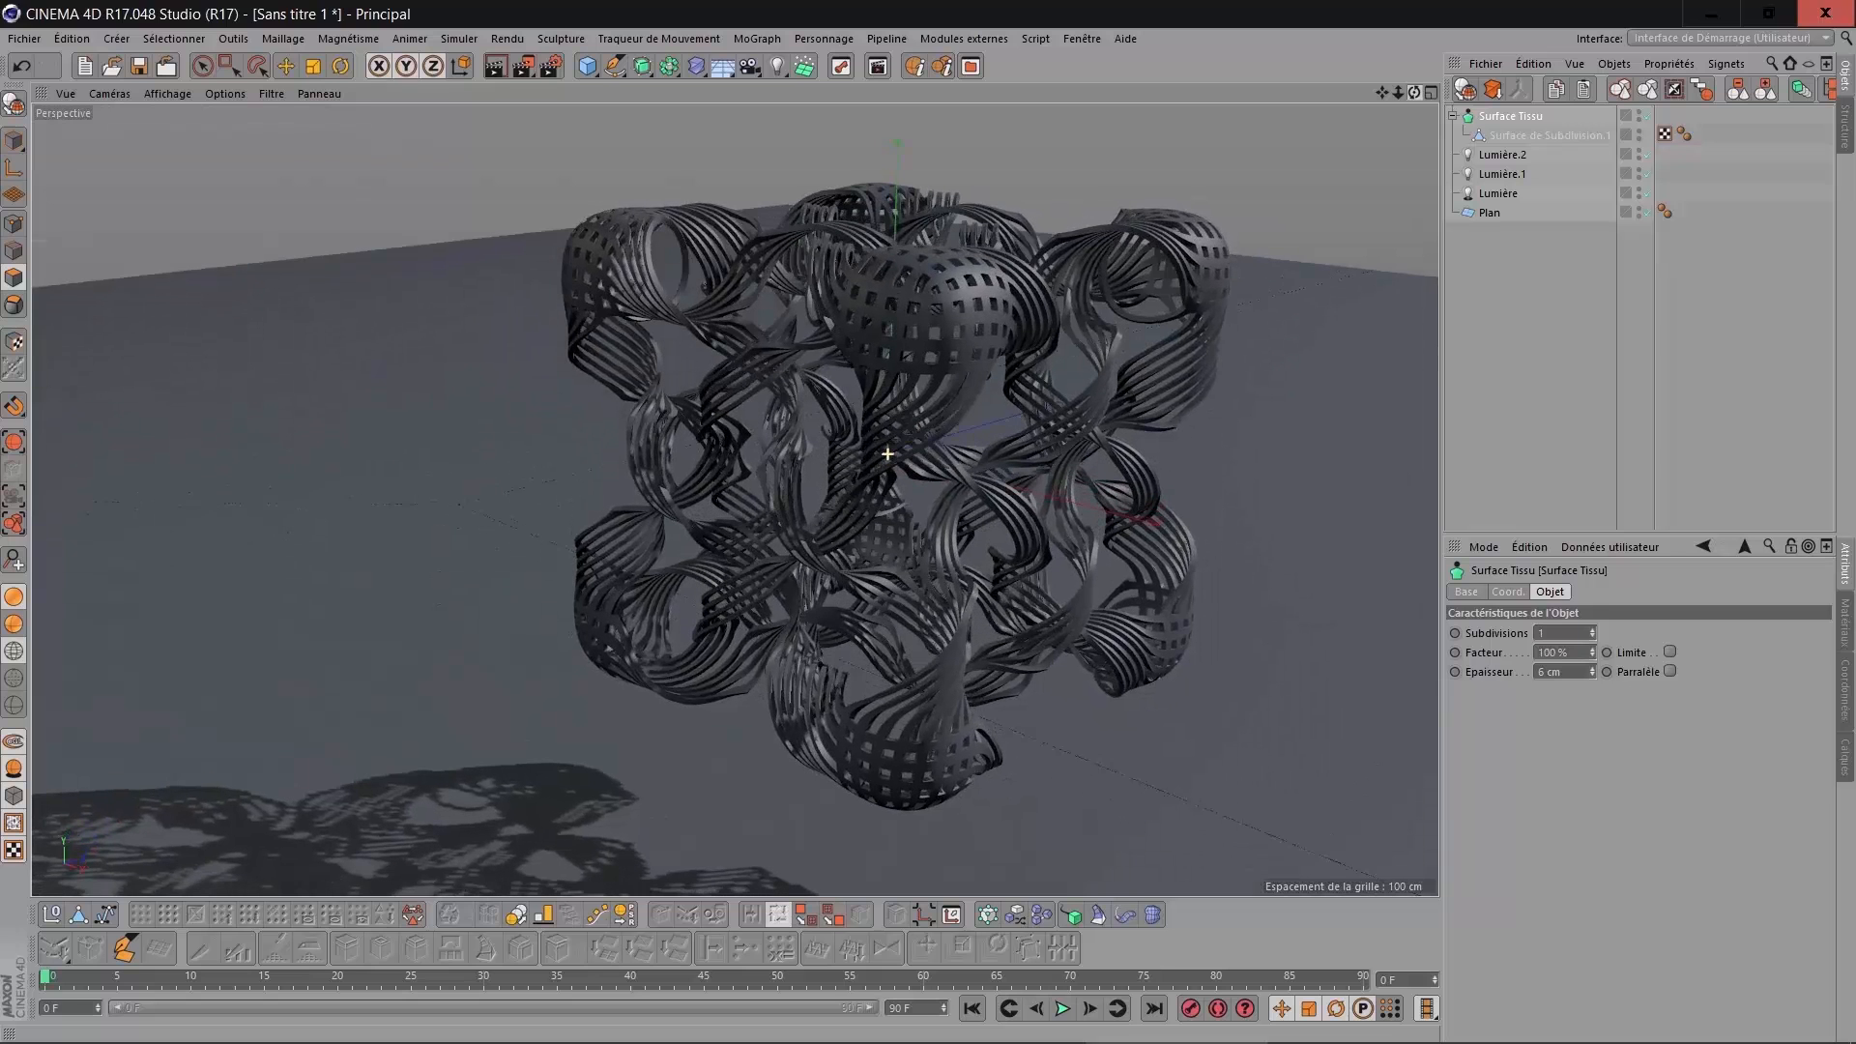